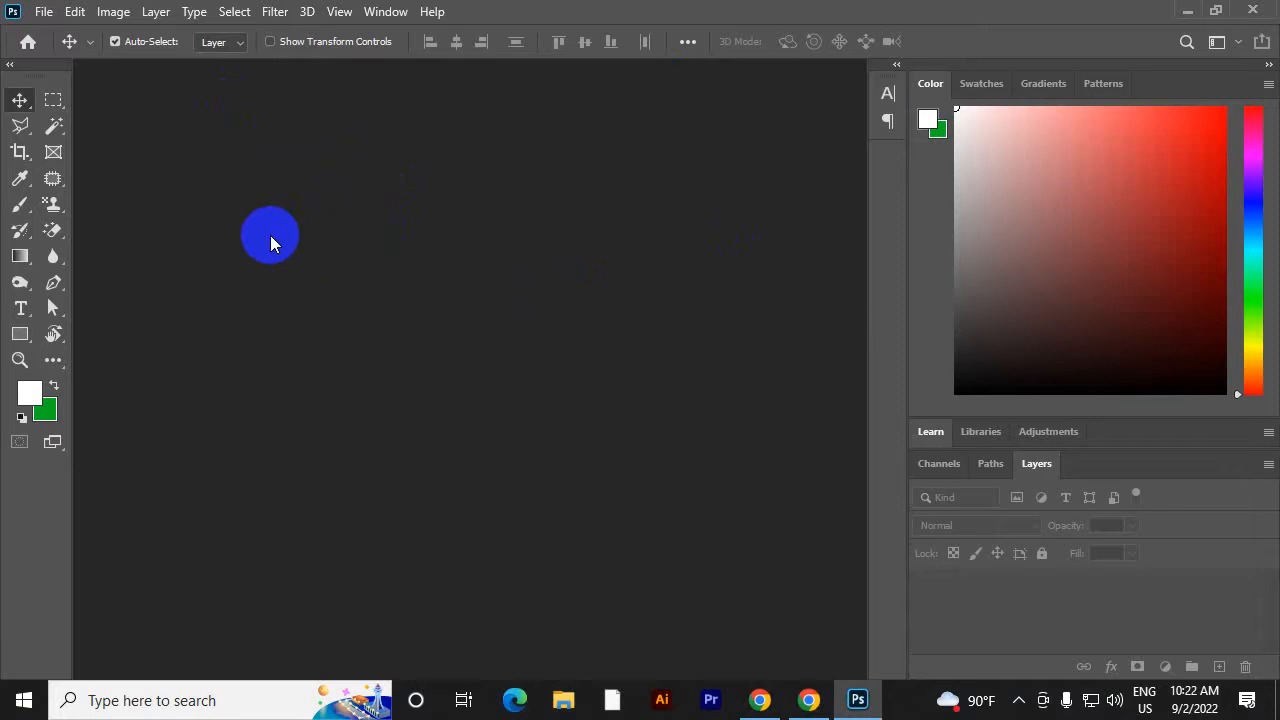
# Create a new document named "poster" with a width of 1080 pixels and a height of 1080 pixels
pyautogui.click(43, 12)
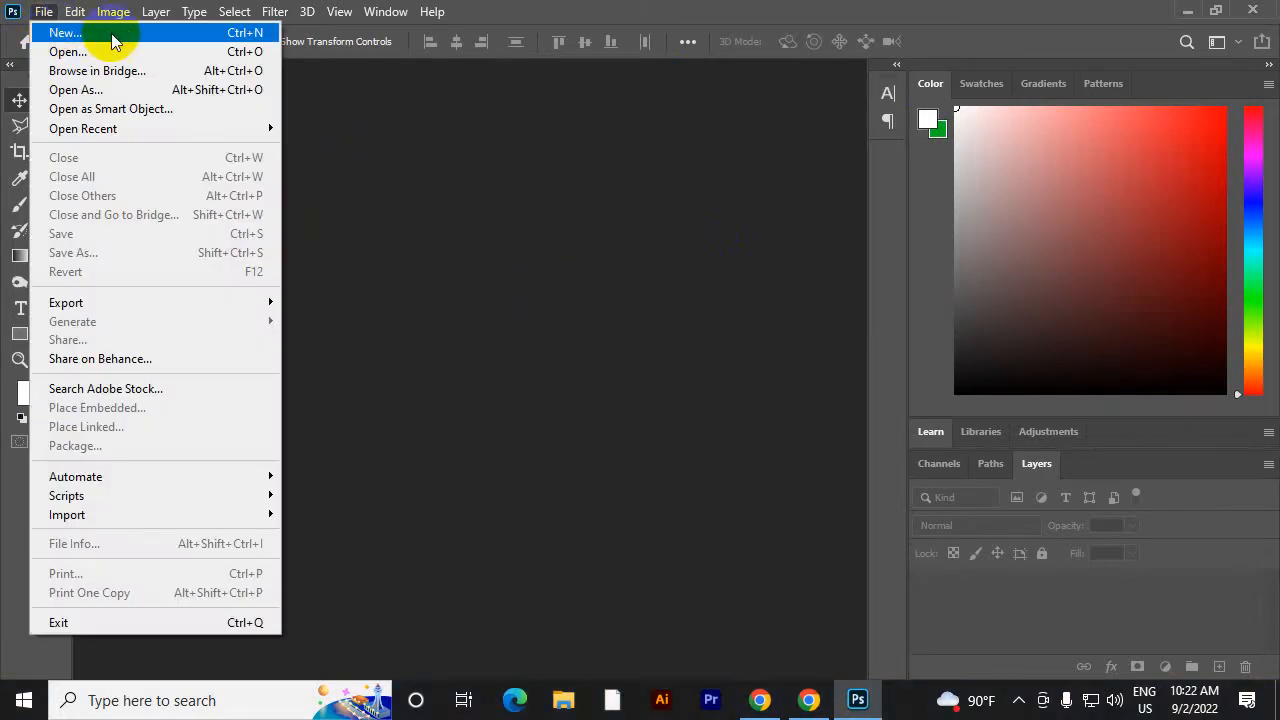
pyautogui.click(140, 40)
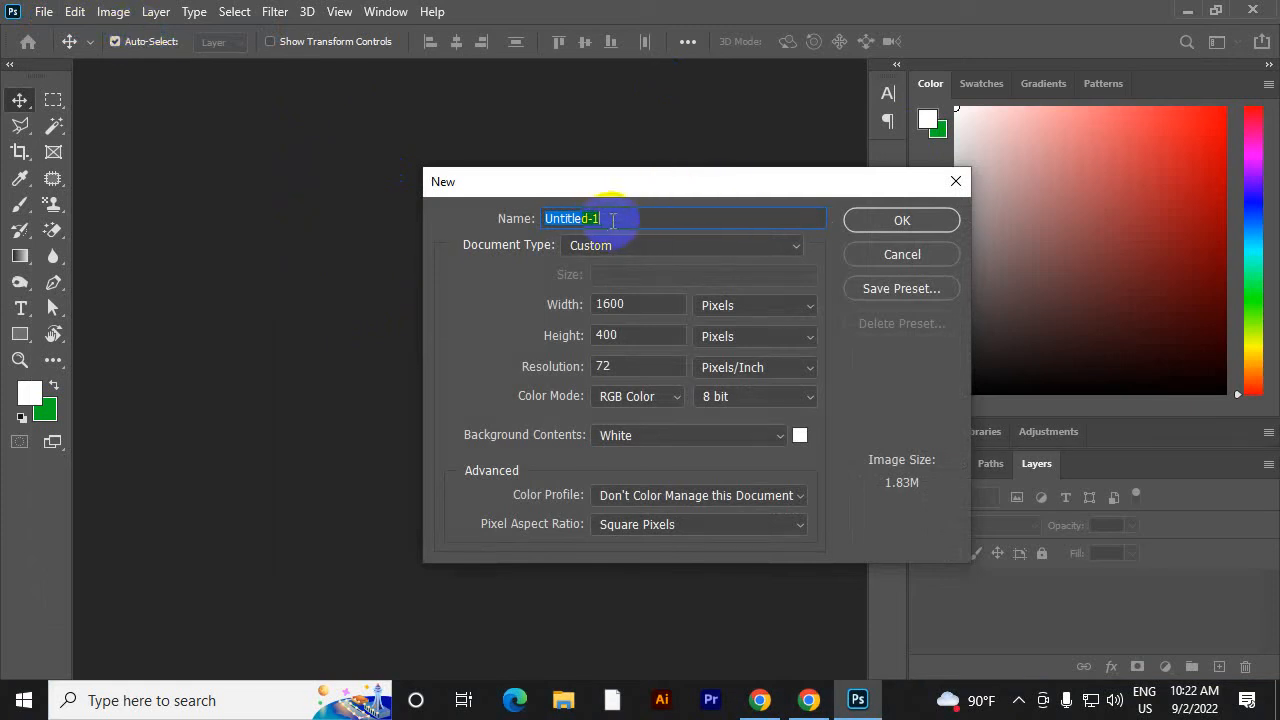
pyautogui.write('poster')
pyautogui.doubleClick(630, 305)
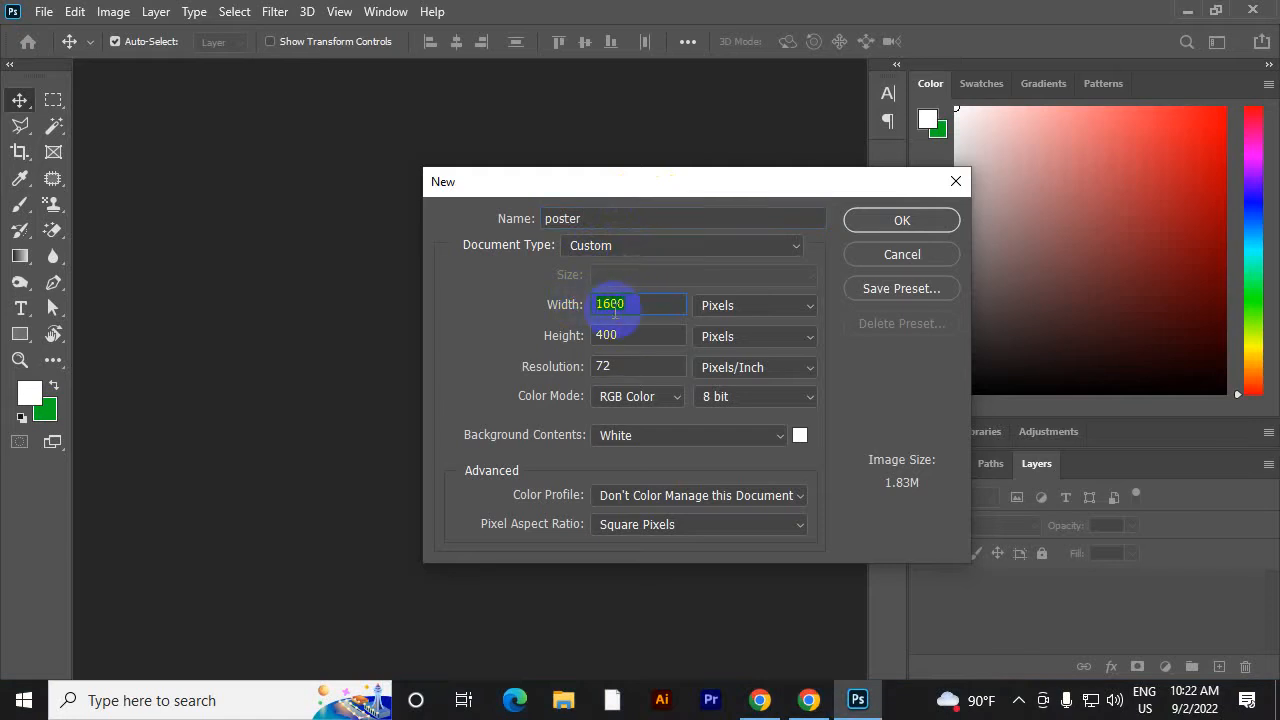
pyautogui.write('18')
pyautogui.click(620, 330)
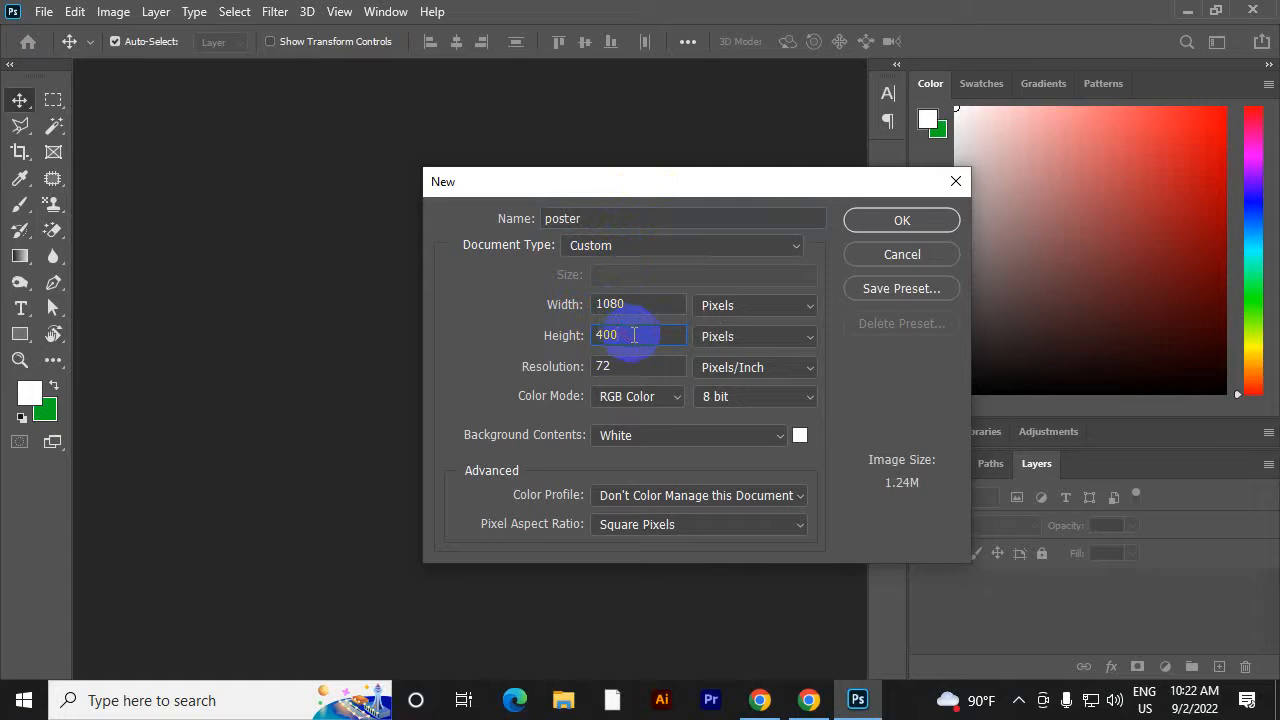
pyautogui.moveTo(633, 335); pyautogui.dragTo(565, 345)
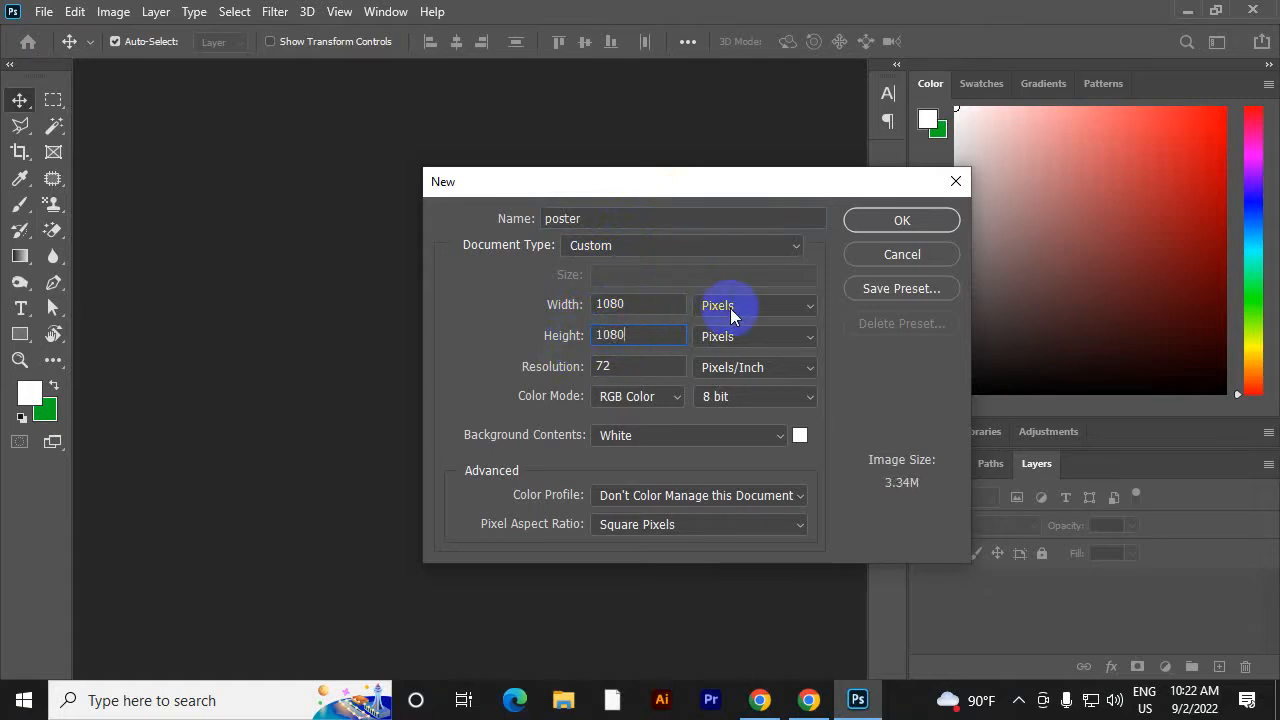
pyautogui.click(903, 221)
pyautogui.scroll(-3, 310, 258)
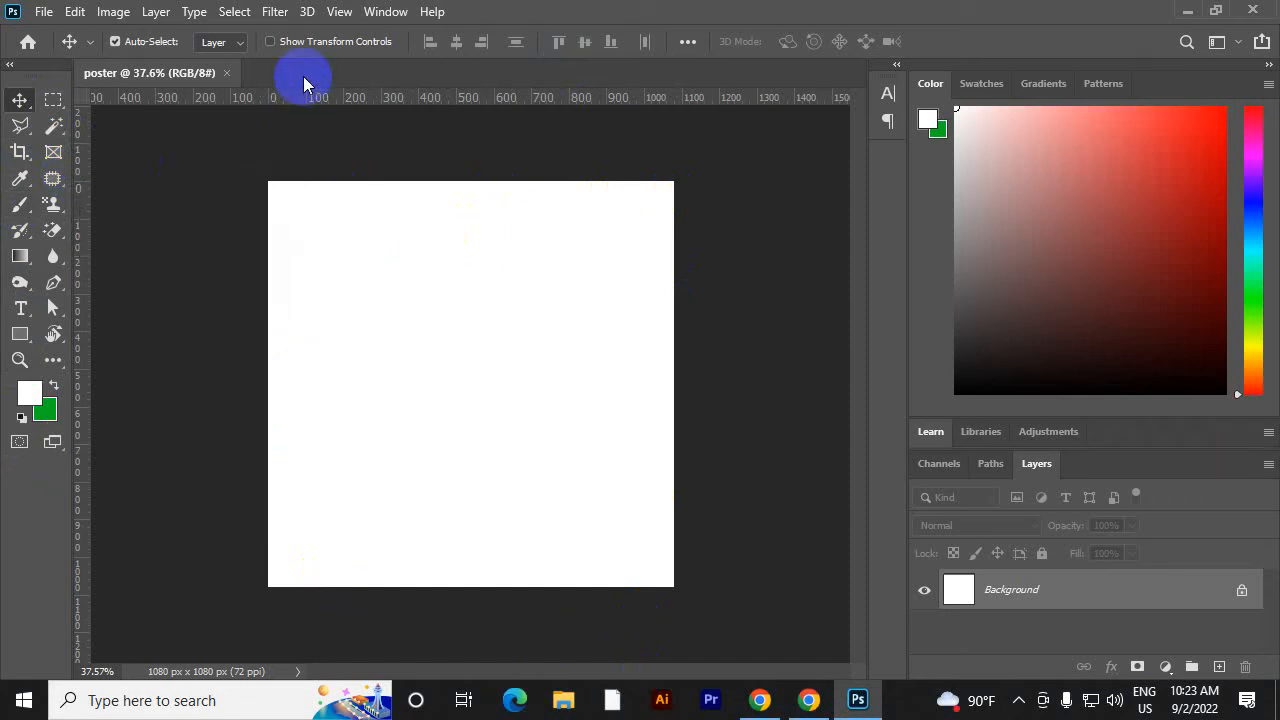
# Activate the Pen tool for the blank poster document
pyautogui.rightClick(64, 294)
pyautogui.click(53, 287)
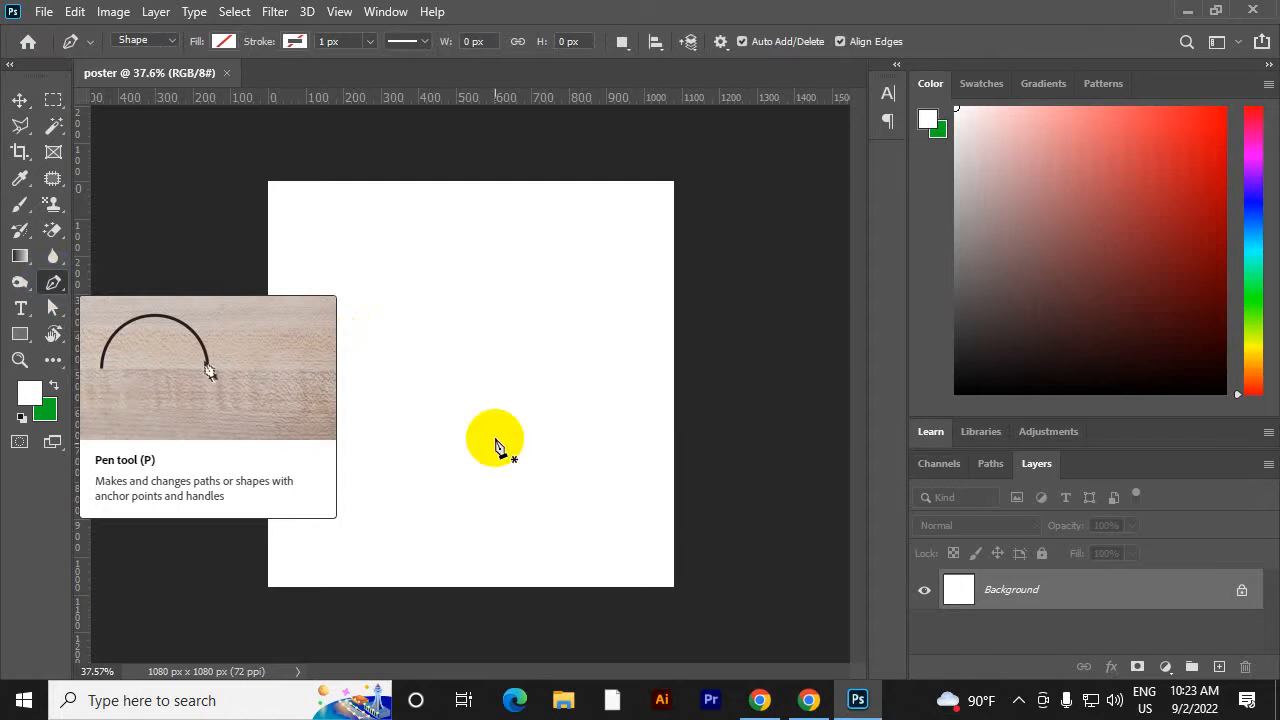
pyautogui.click(760, 700)
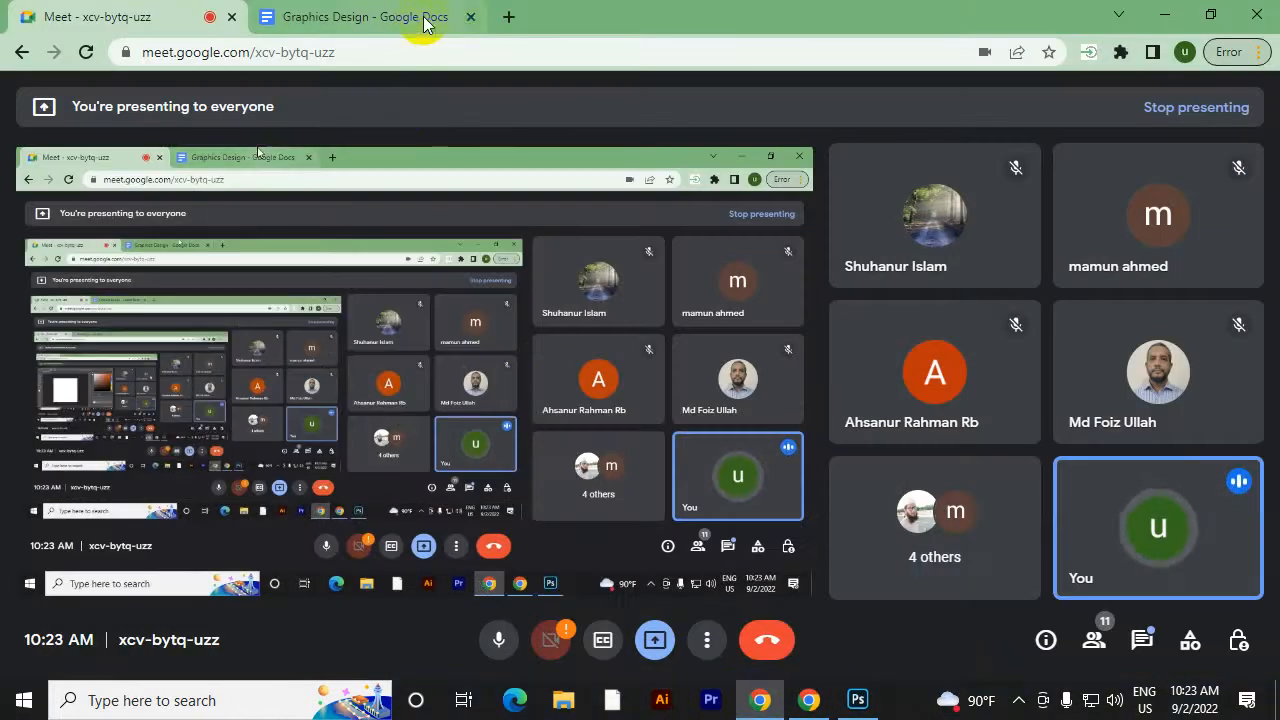
pyautogui.click(508, 17)
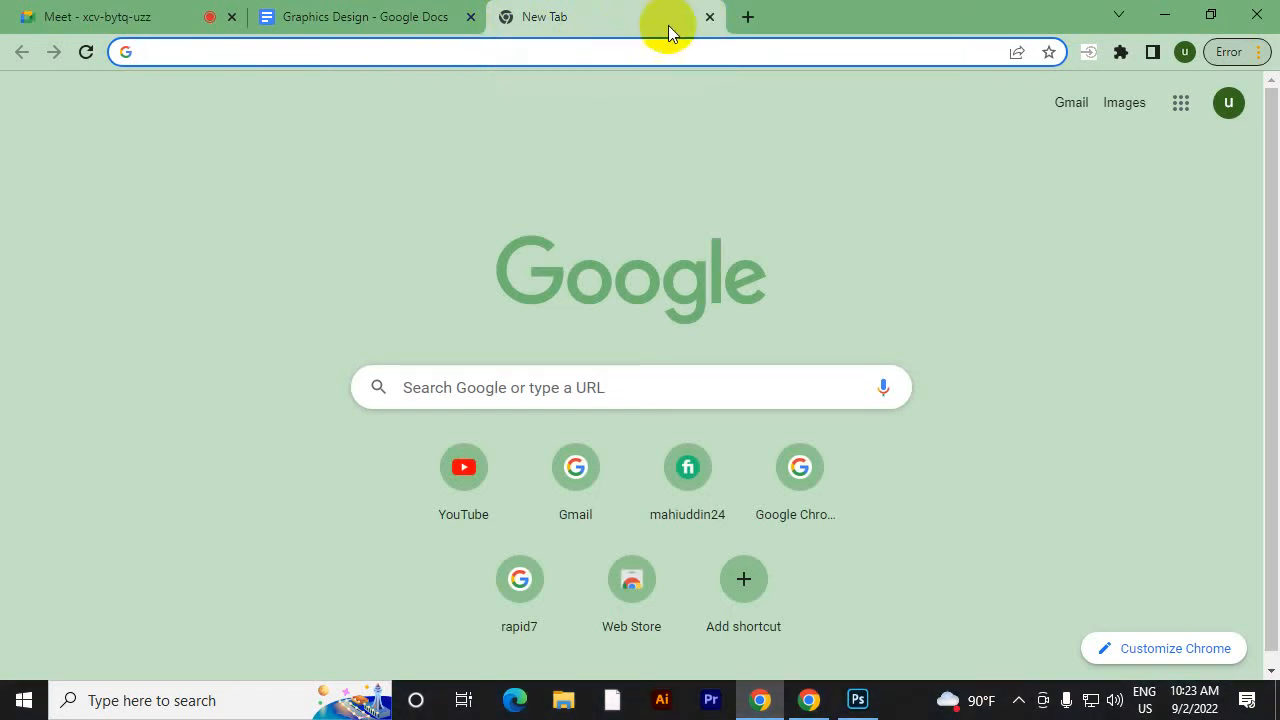
pyautogui.click(709, 16)
pyautogui.click(855, 703)
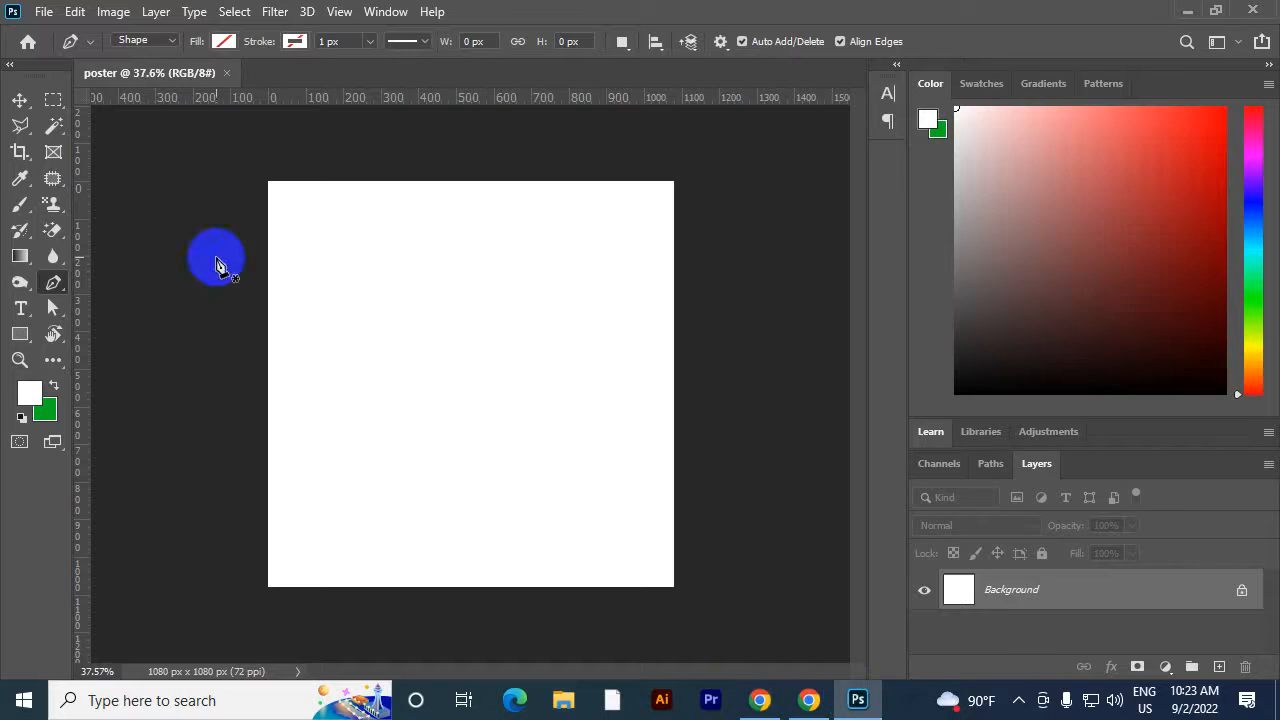
# Open the light bulb image "download" from the US IT Academy folder as a separate document
pyautogui.click(44, 12)
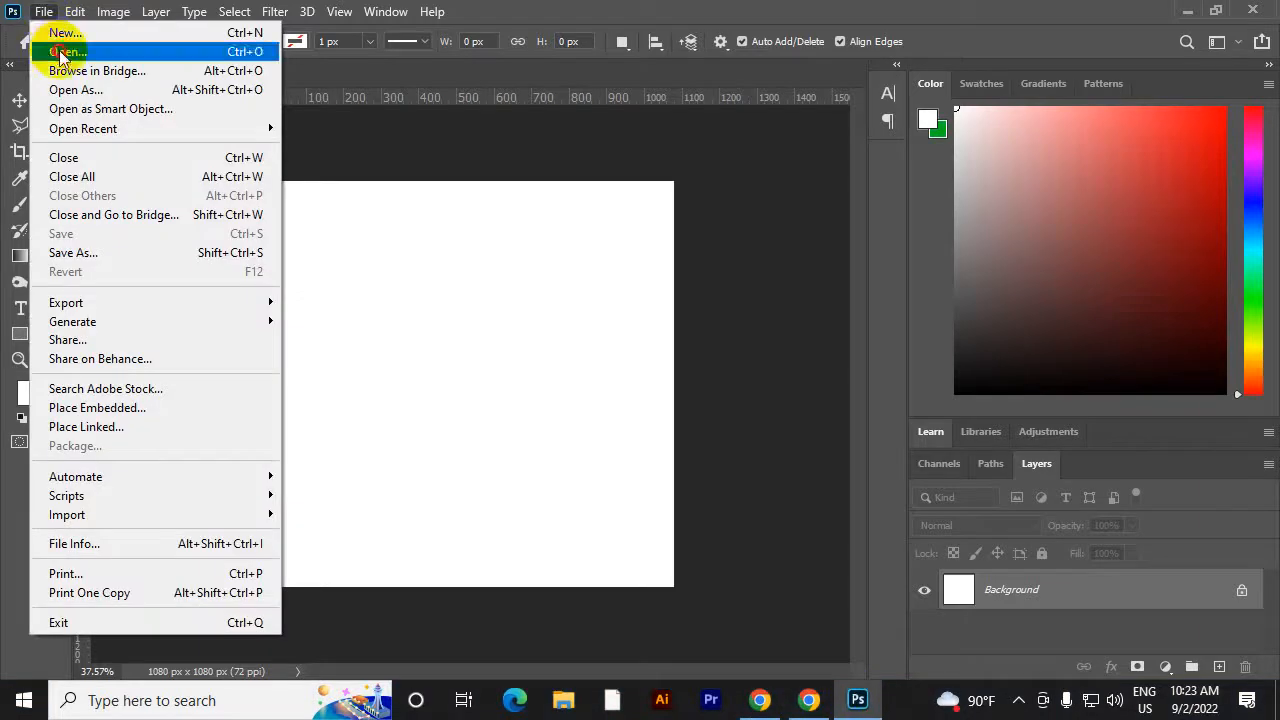
pyautogui.click(67, 51)
pyautogui.scroll(-1, 690, 286)
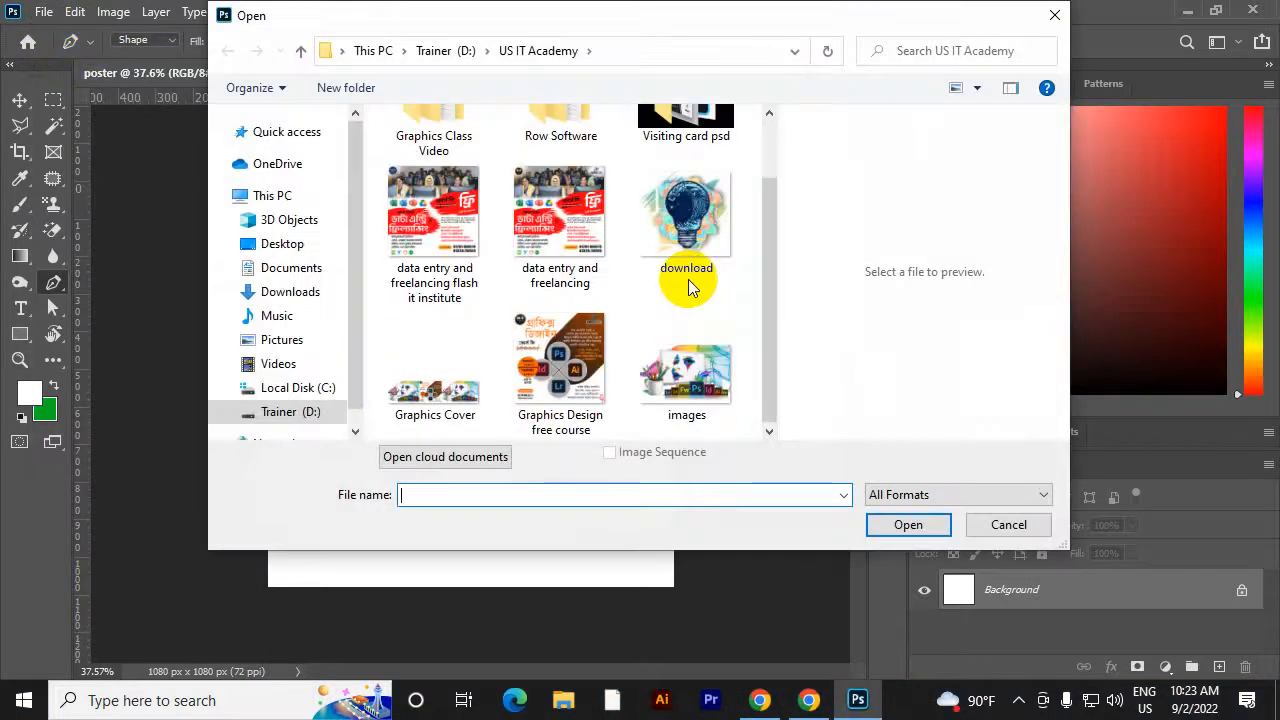
pyautogui.scroll(1, 596, 319)
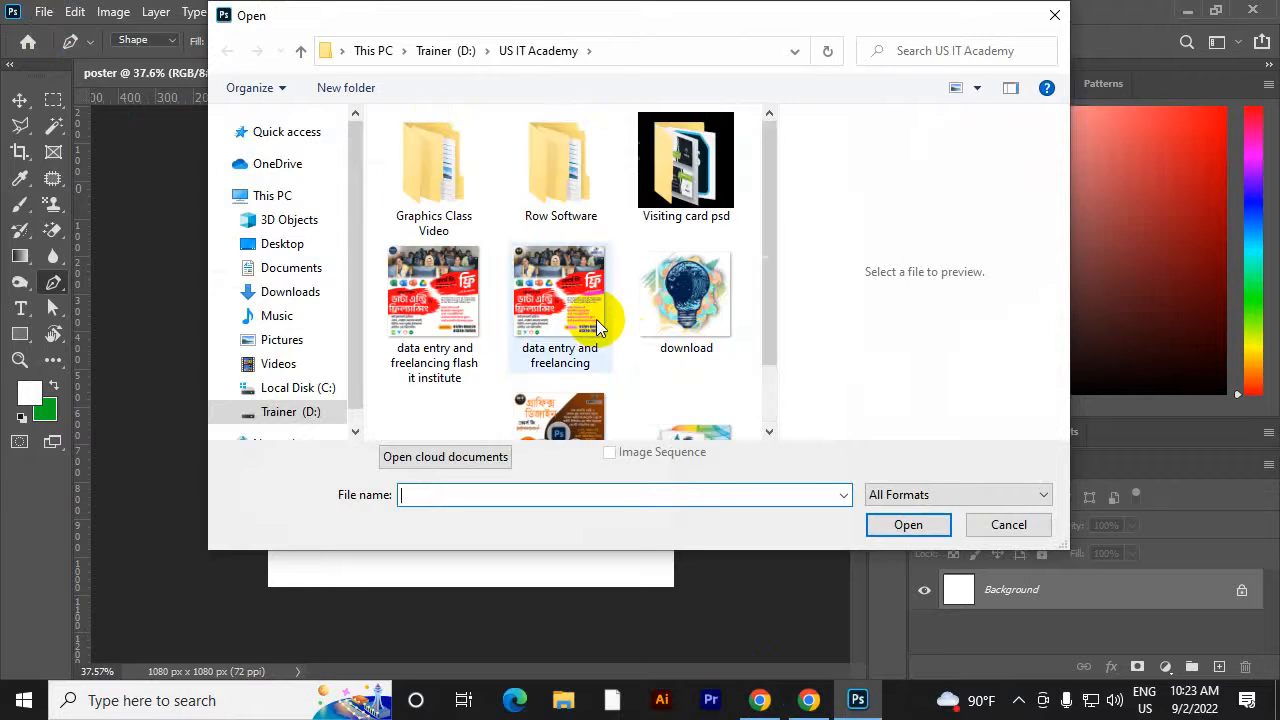
pyautogui.click(716, 293)
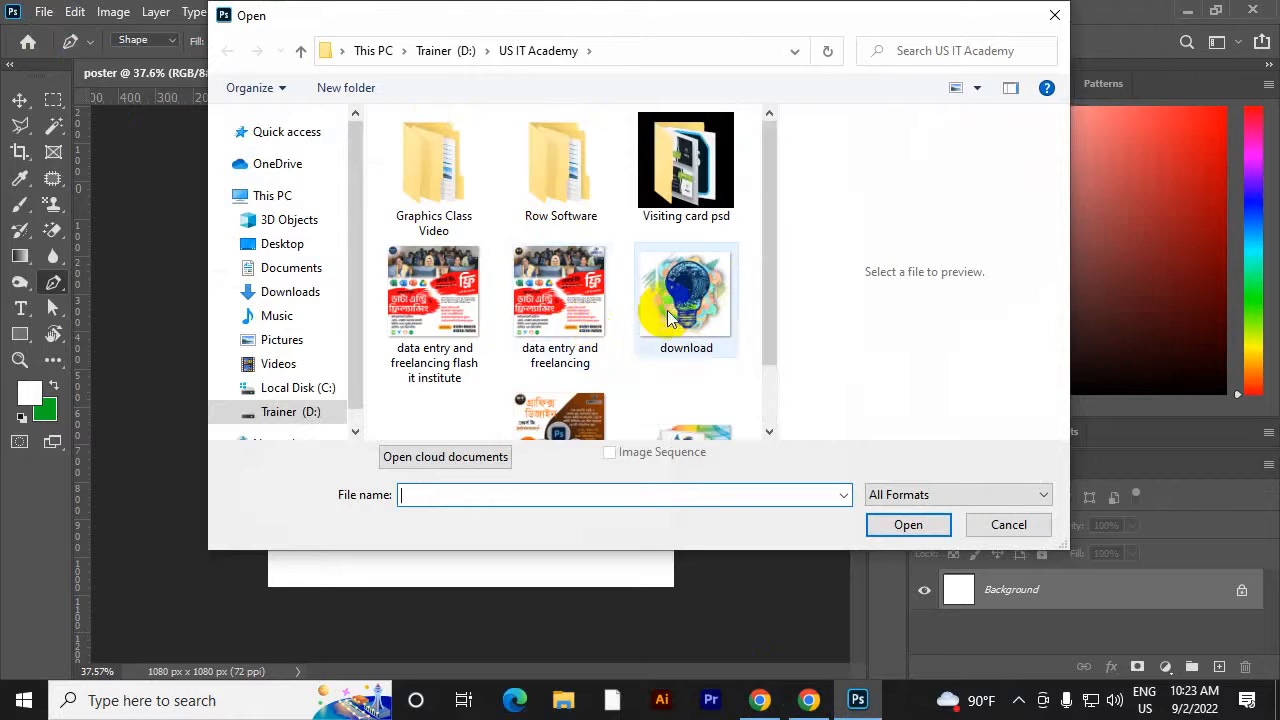
pyautogui.click(906, 522)
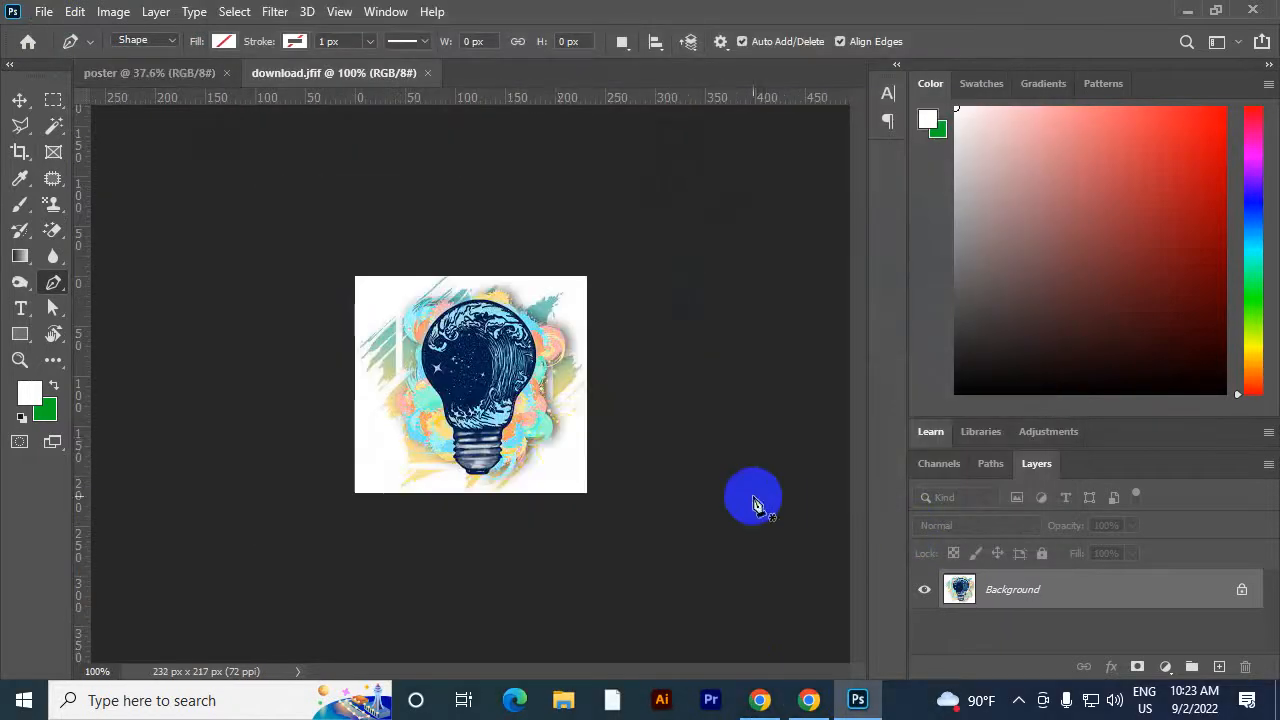
# Examine the light bulb's outline and the lower edge of its screw base up close with the Pen tool active
pyautogui.scroll(5, 445, 370)
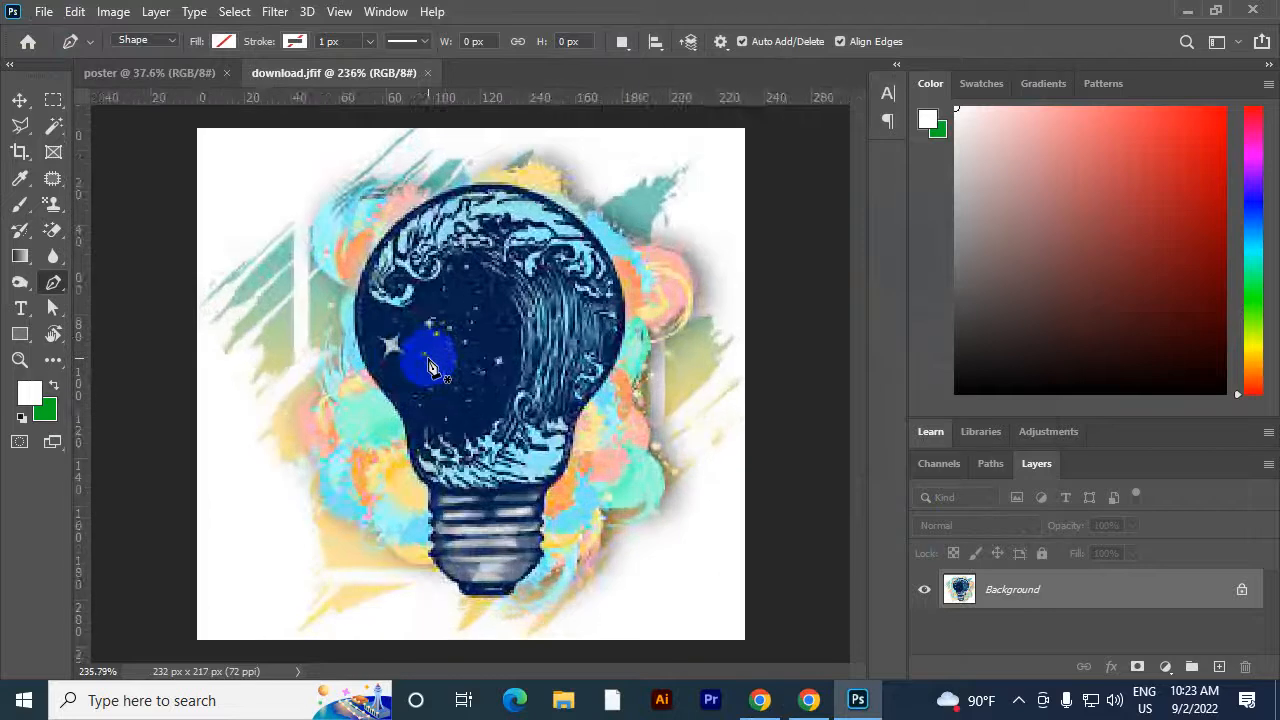
pyautogui.scroll(2, 447, 343)
pyautogui.scroll(-4, 447, 343)
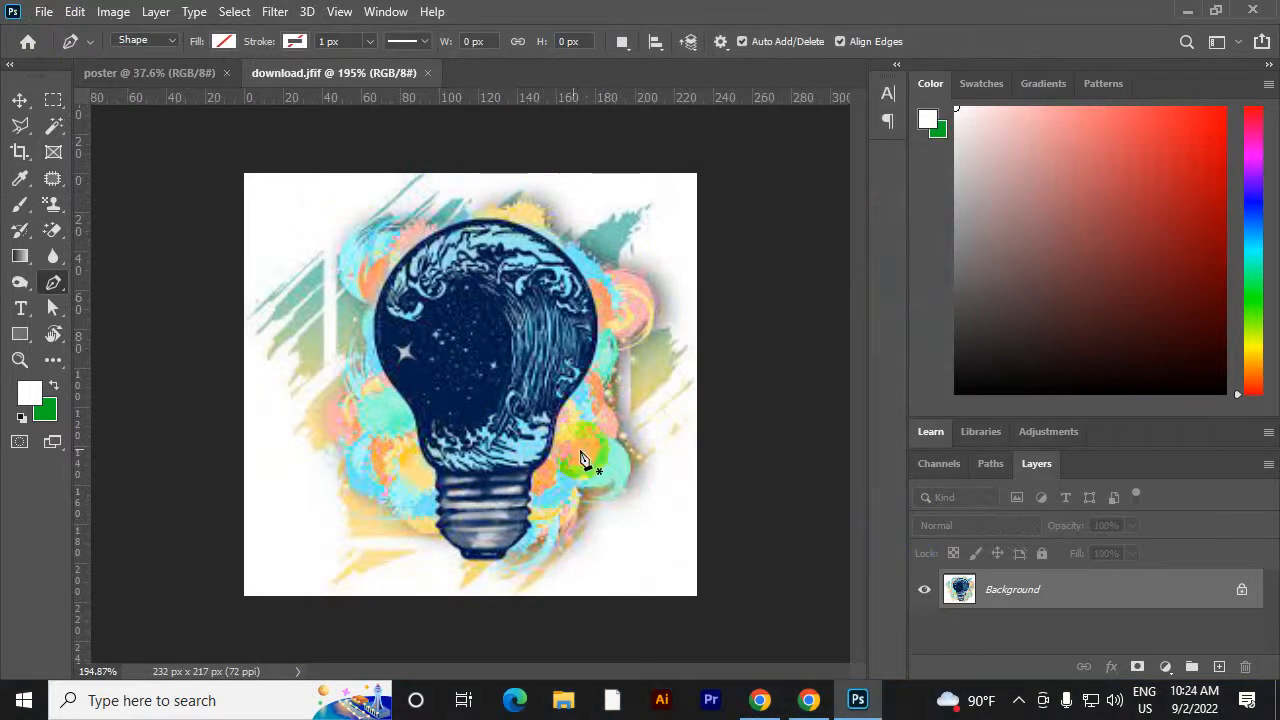
pyautogui.scroll(2, 414, 389)
pyautogui.scroll(3, 491, 360)
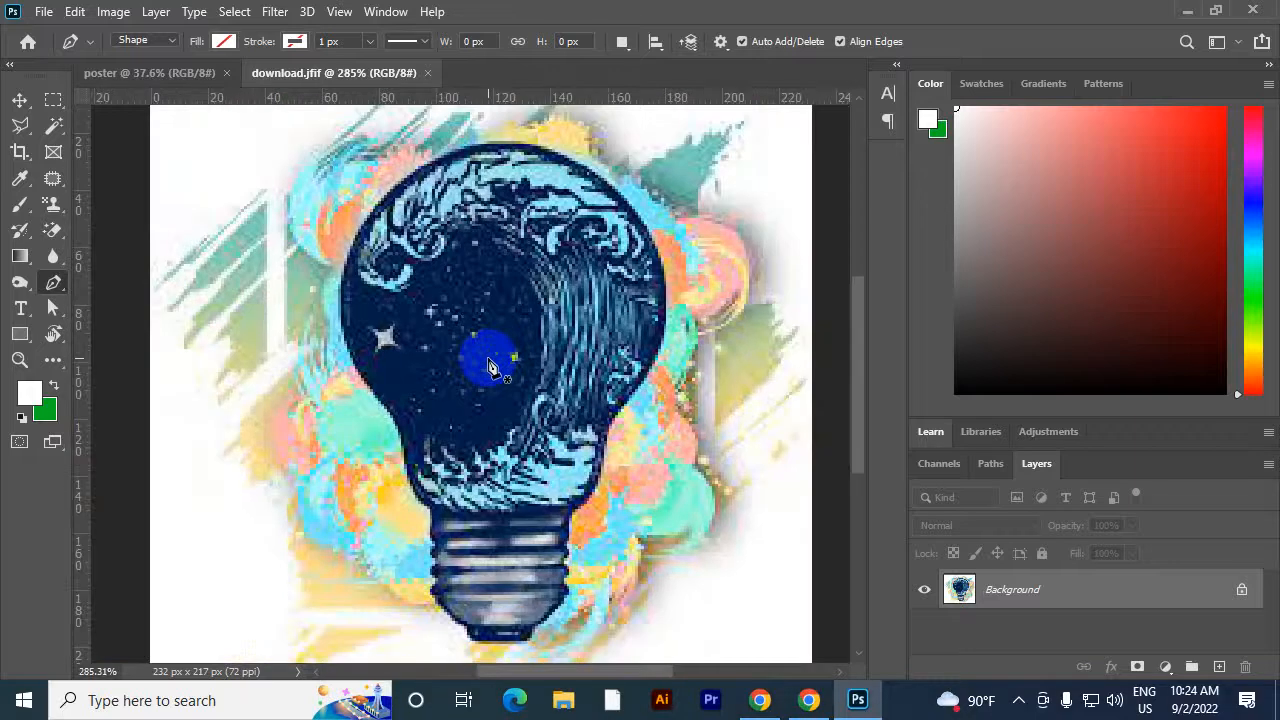
pyautogui.rightClick(53, 283)
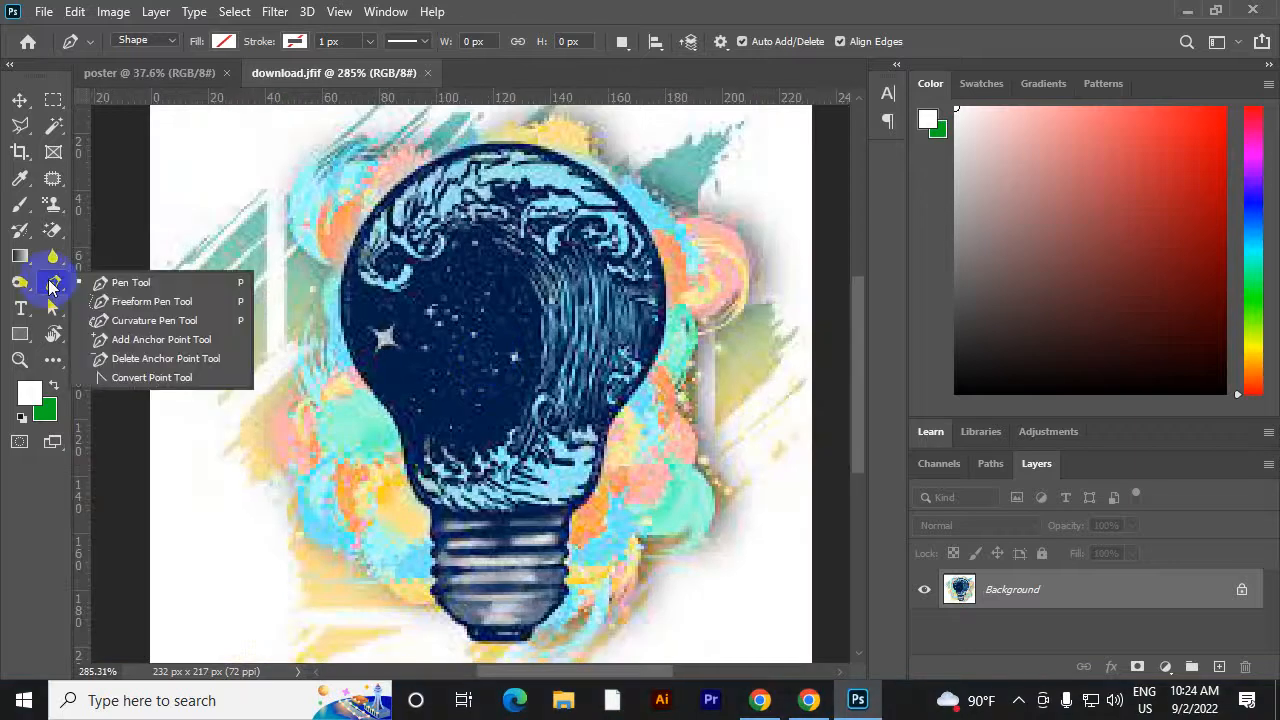
pyautogui.click(120, 285)
pyautogui.scroll(-2, 371, 280)
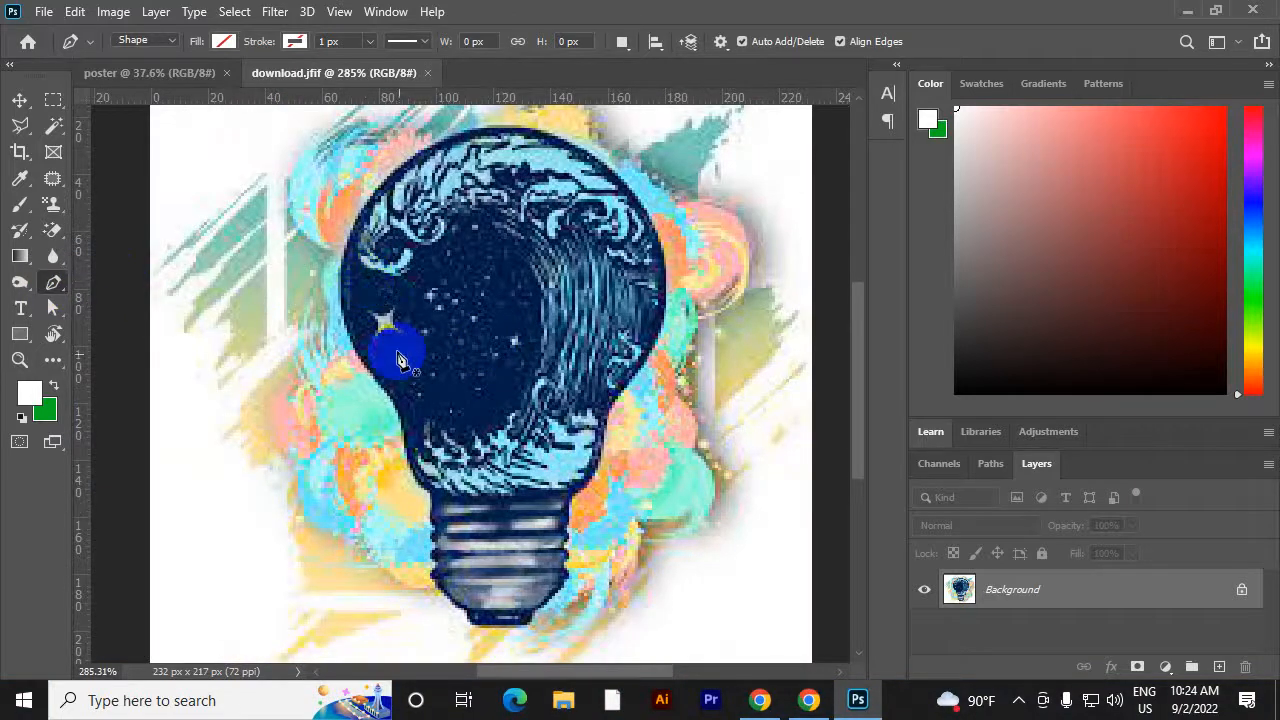
pyautogui.scroll(1, 360, 322)
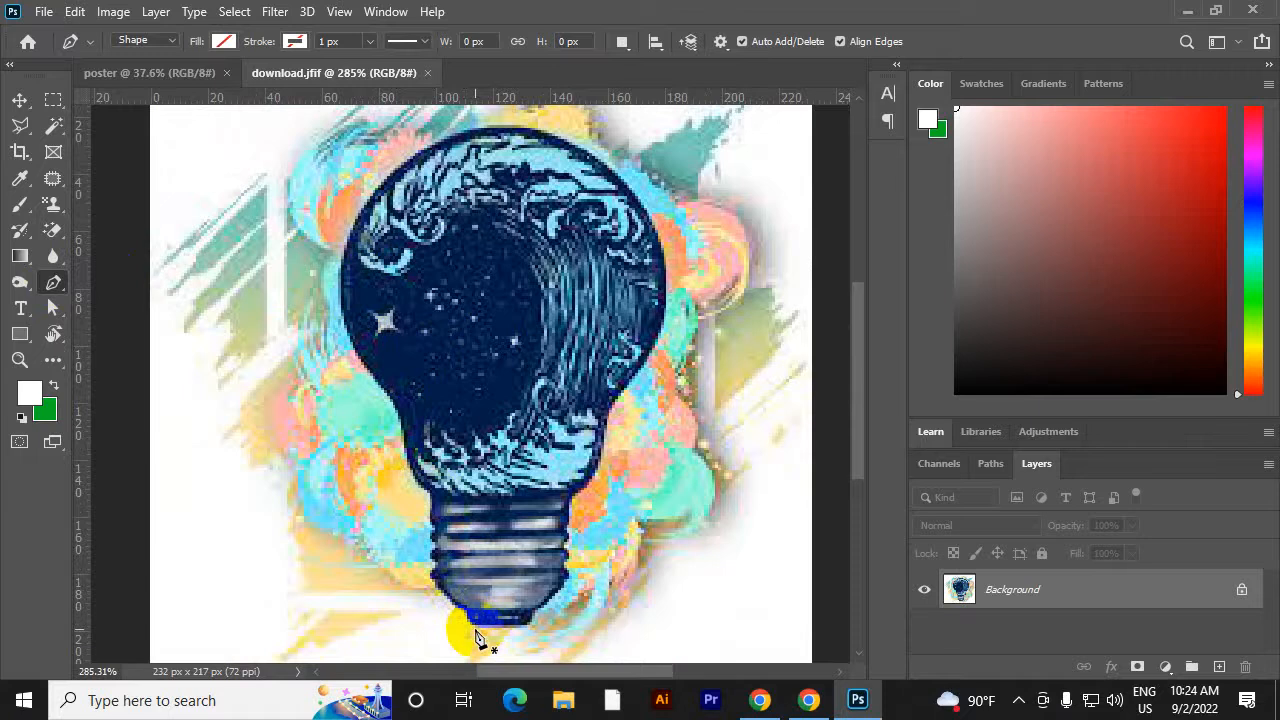
pyautogui.scroll(8, 478, 640)
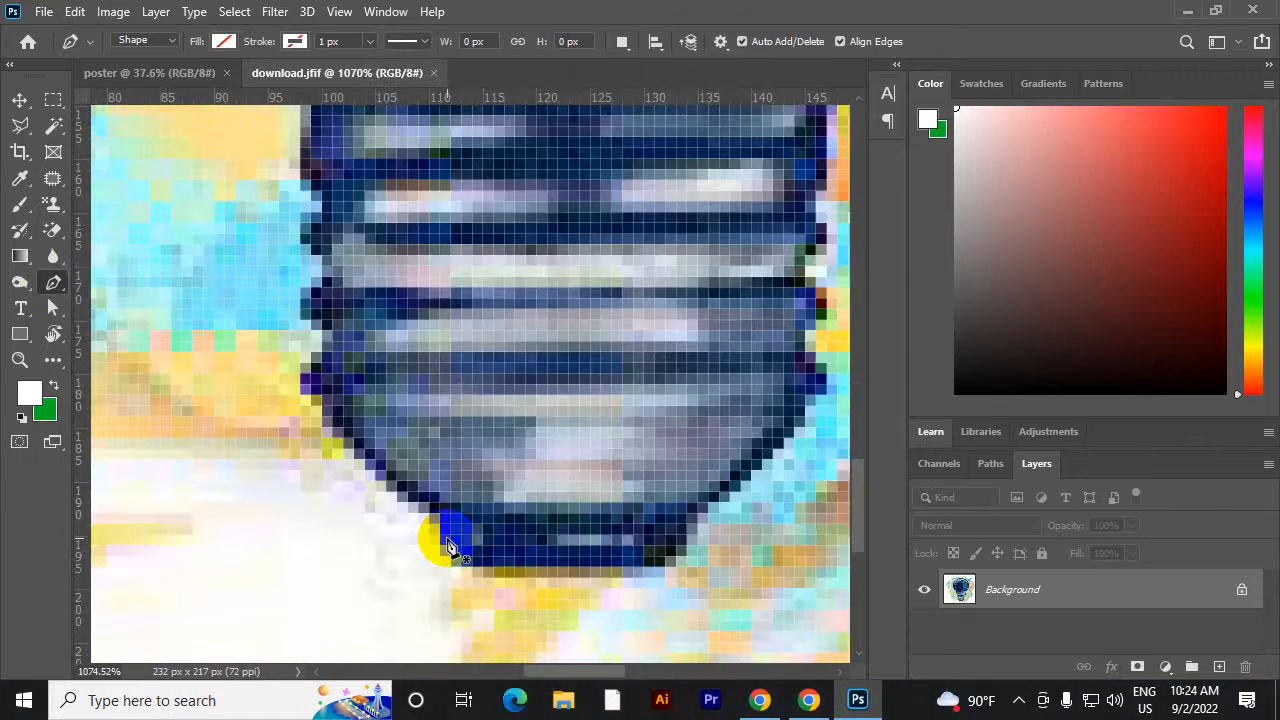
pyautogui.scroll(2, 447, 547)
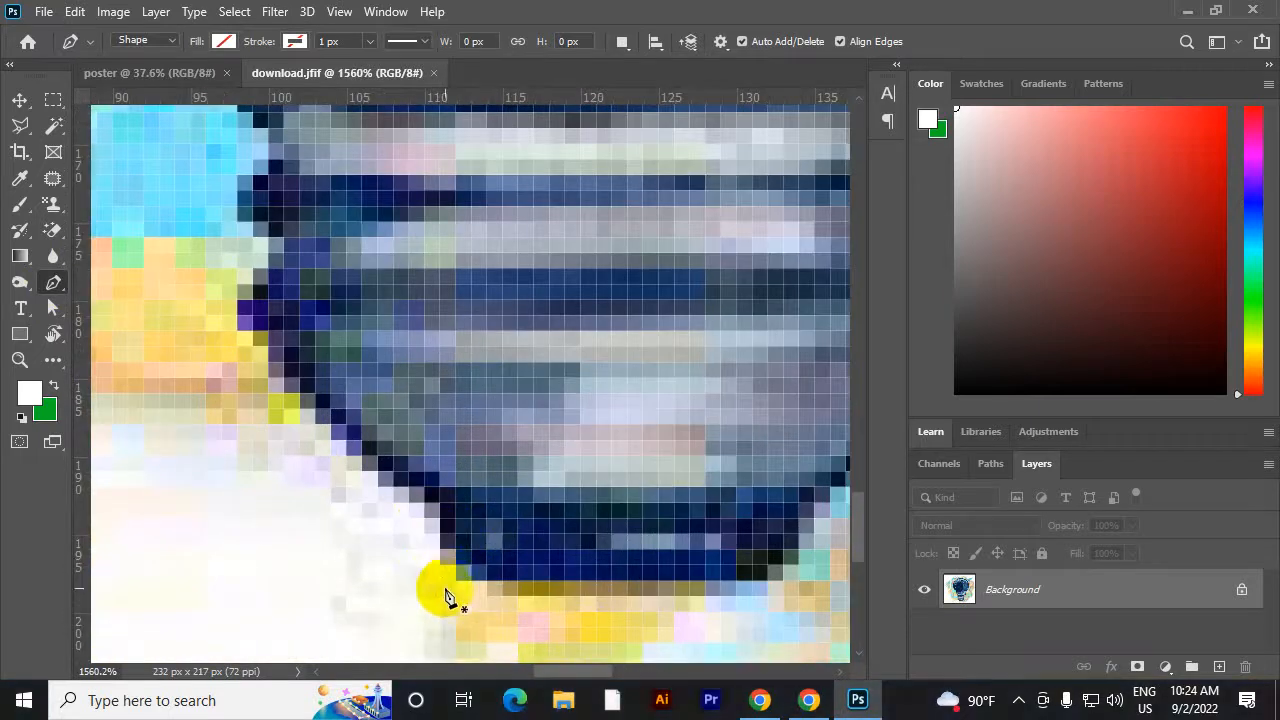
pyautogui.scroll(-1, 450, 580)
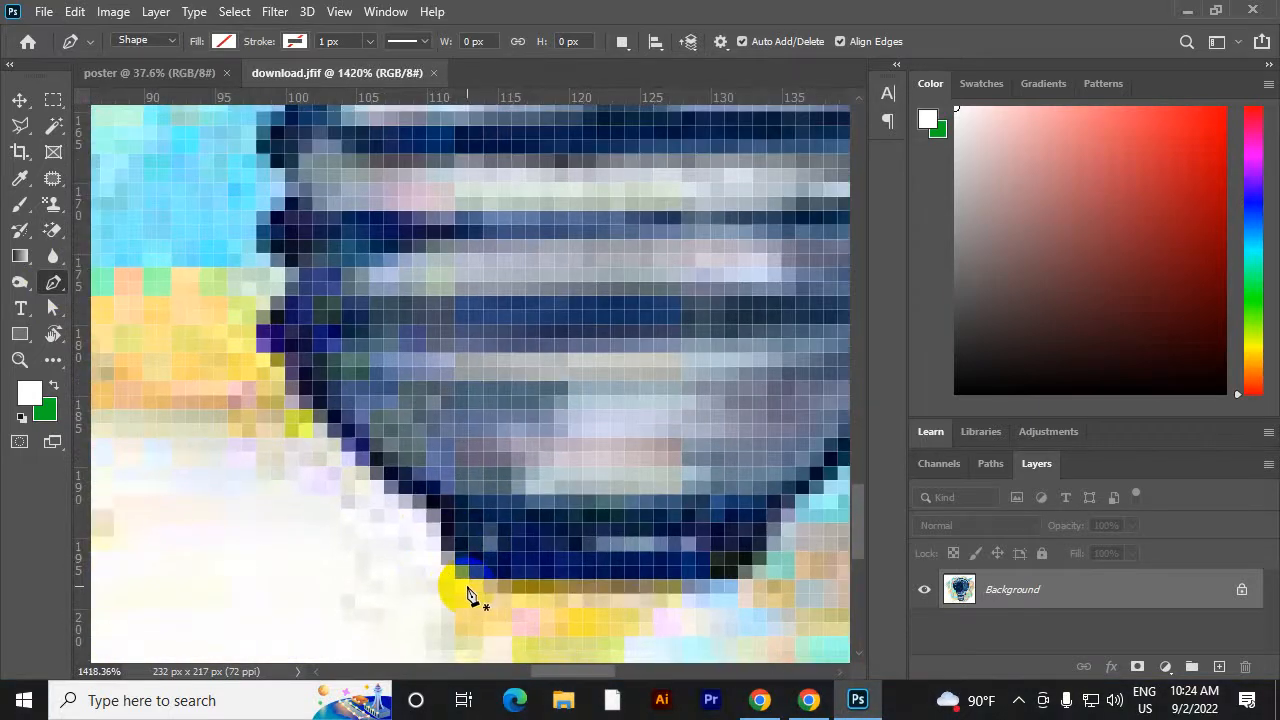
pyautogui.scroll(-12, 468, 592)
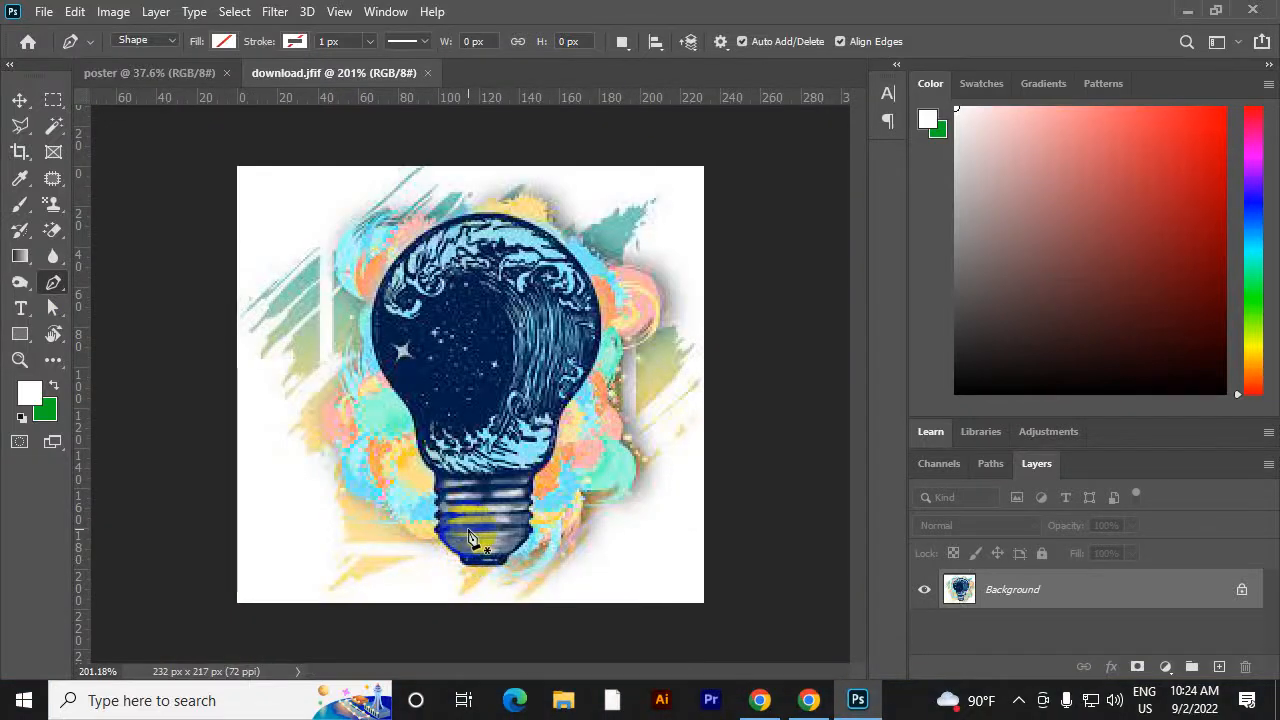
pyautogui.scroll(1, 470, 540)
pyautogui.scroll(5, 471, 543)
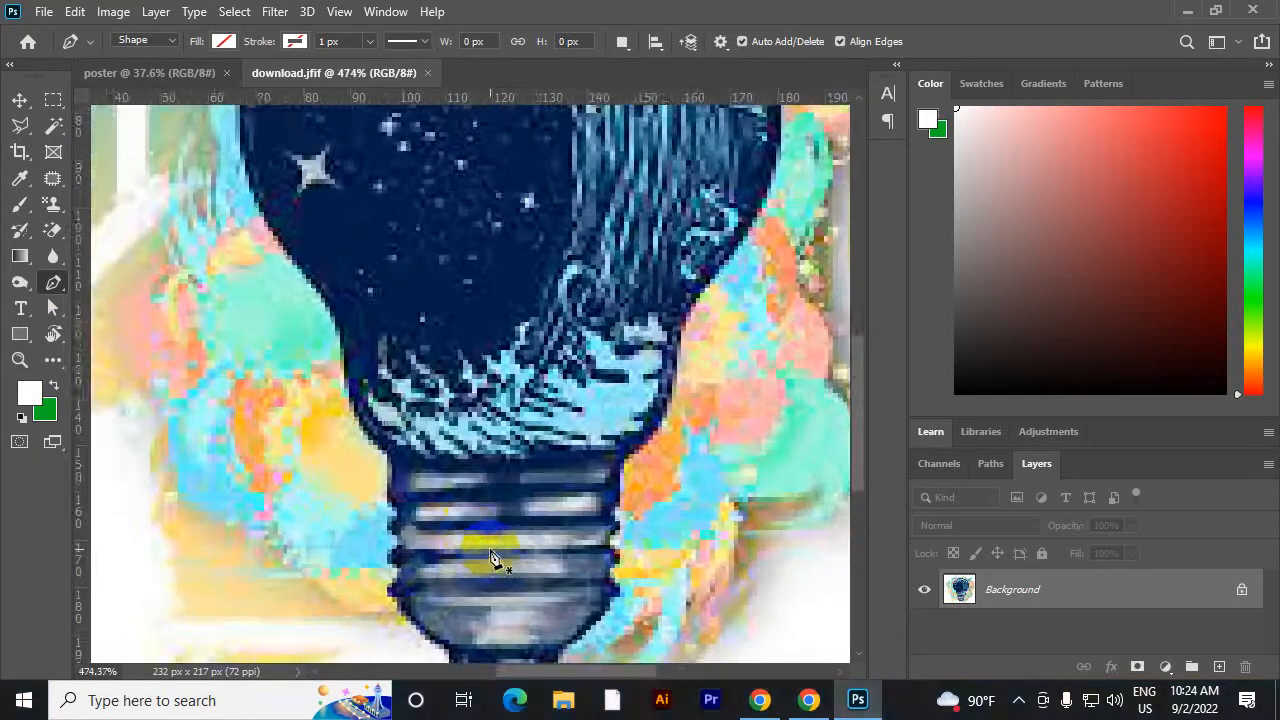
pyautogui.scroll(-5, 490, 558)
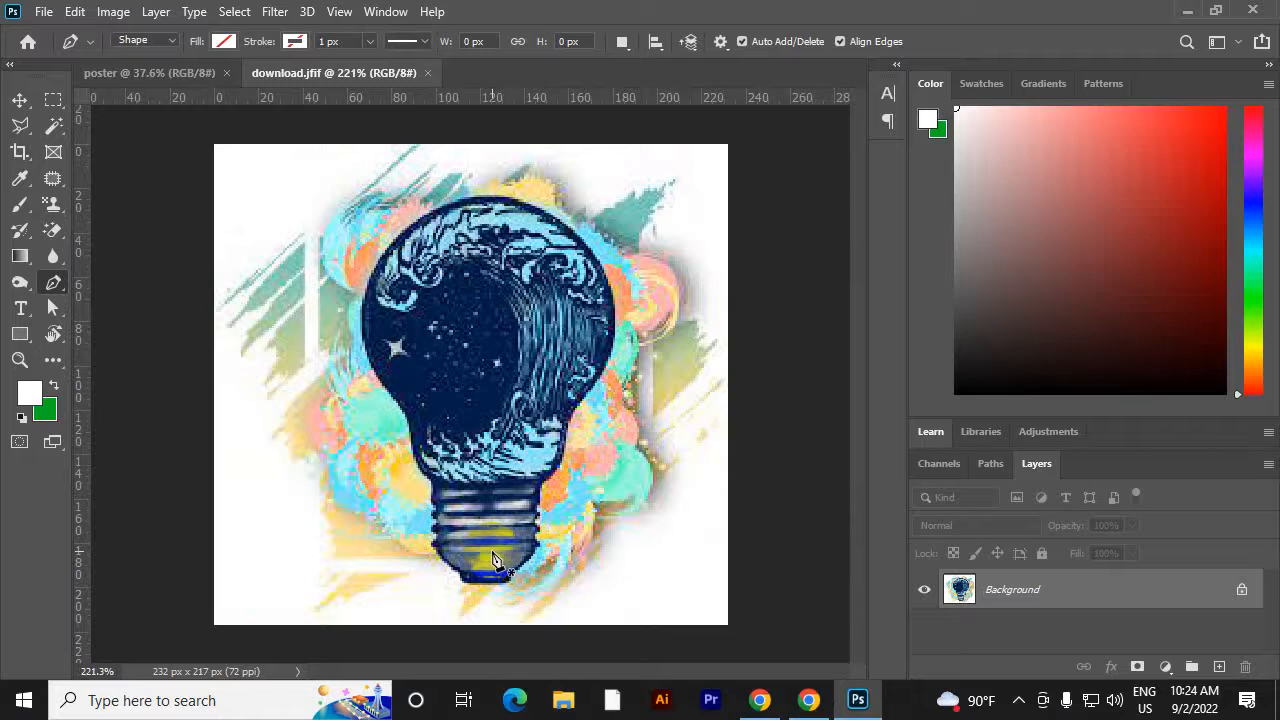
# Switch to the Graphics Design document in Google Docs, add the line "Zoom in zoom out:" below the 9th step, and return to Photoshop
pyautogui.click(760, 700)
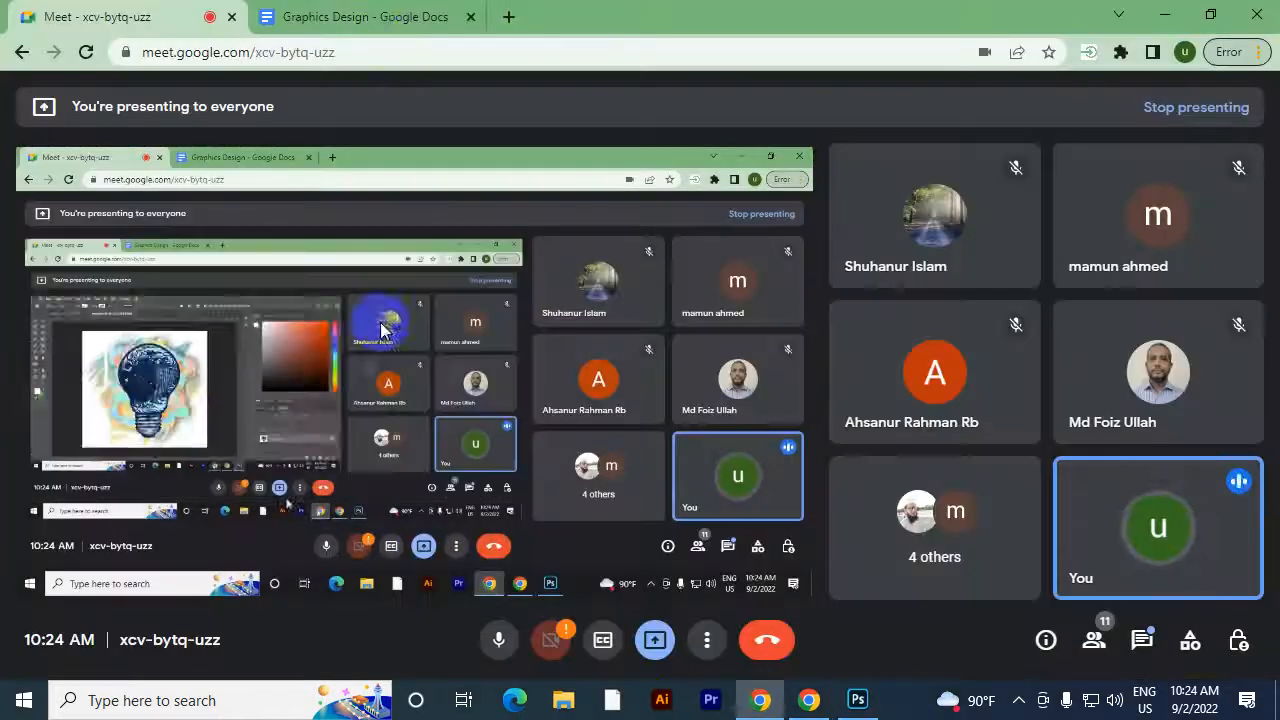
pyautogui.click(380, 12)
pyautogui.scroll(-5, 500, 314)
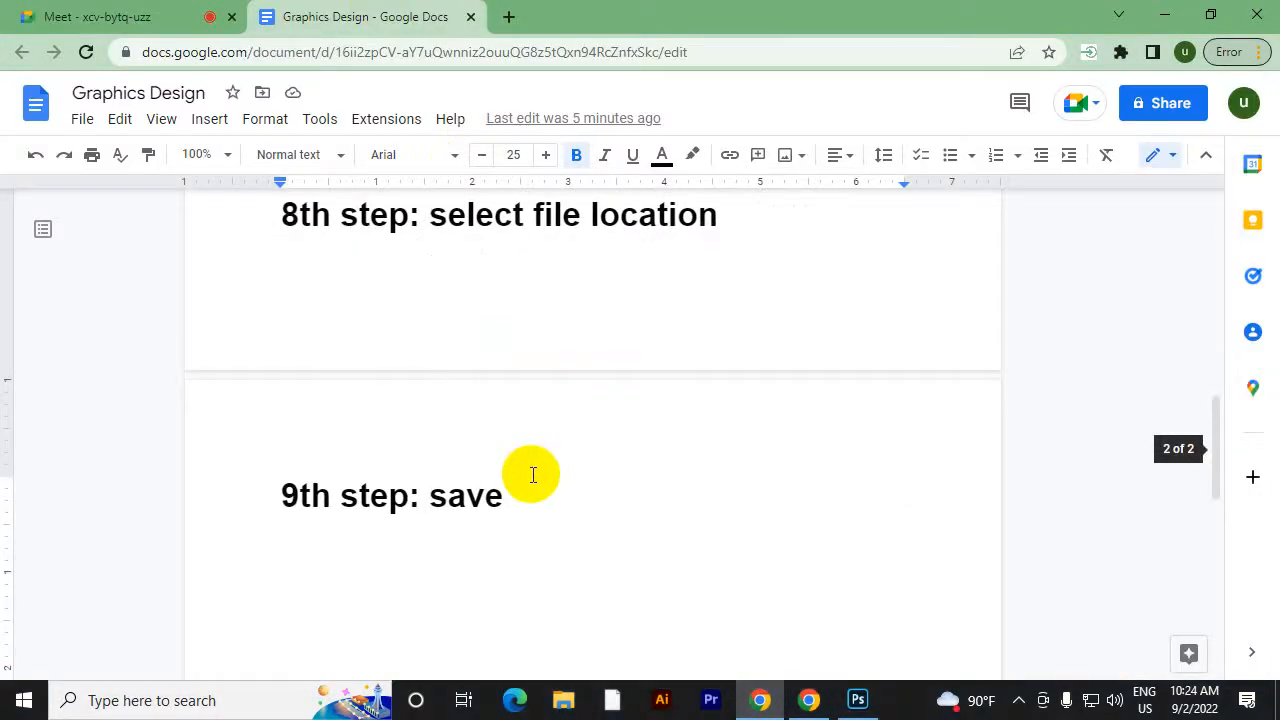
pyautogui.press('Return')
pyautogui.scroll(-3, 523, 486)
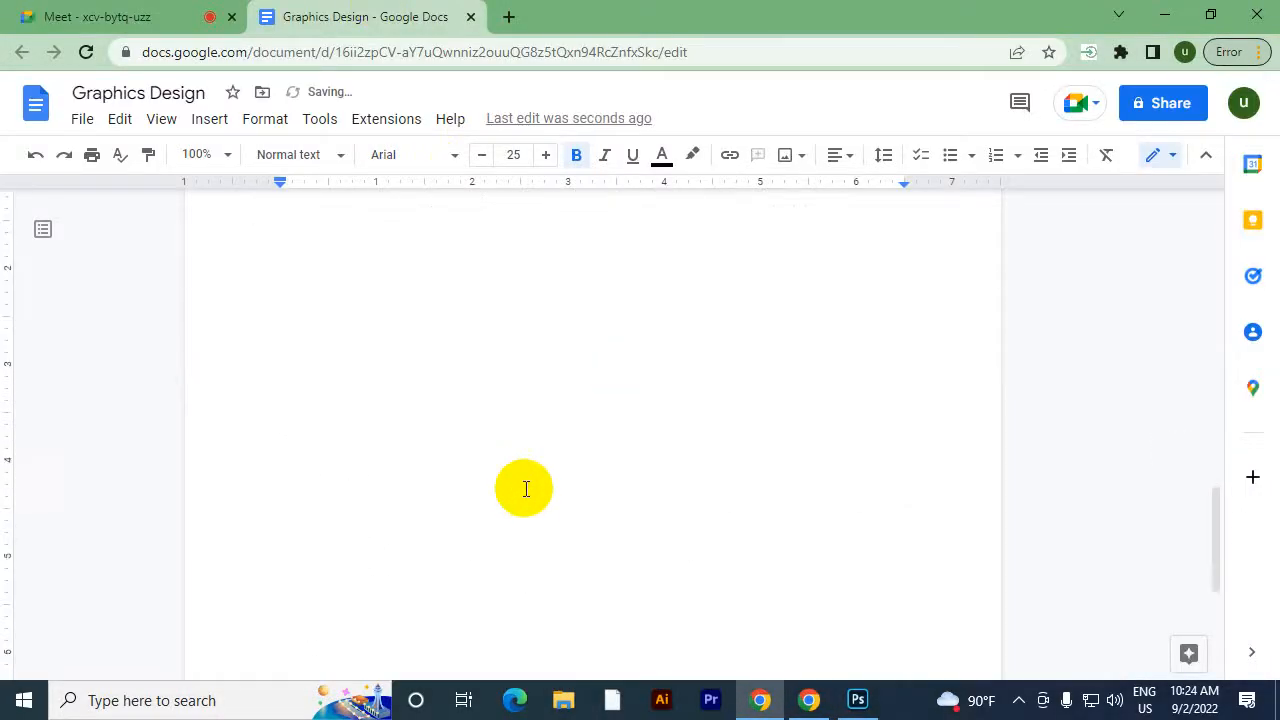
pyautogui.scroll(-1, 493, 438)
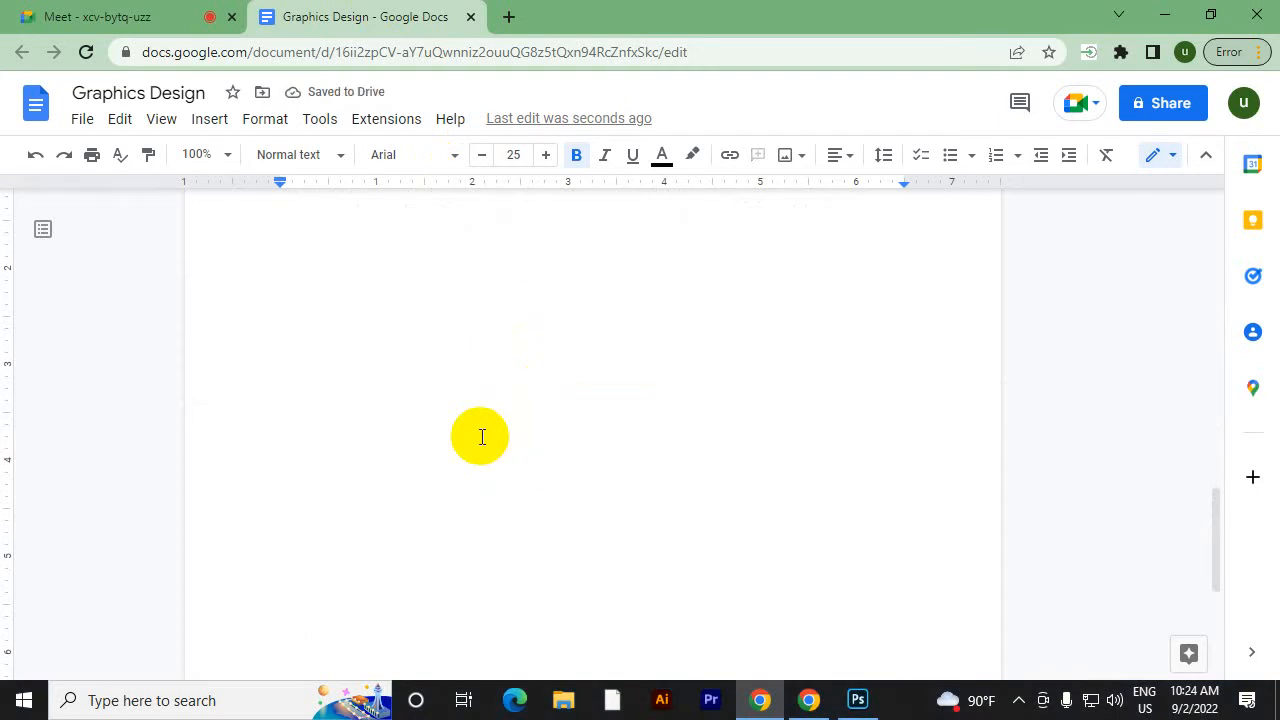
pyautogui.click(864, 708)
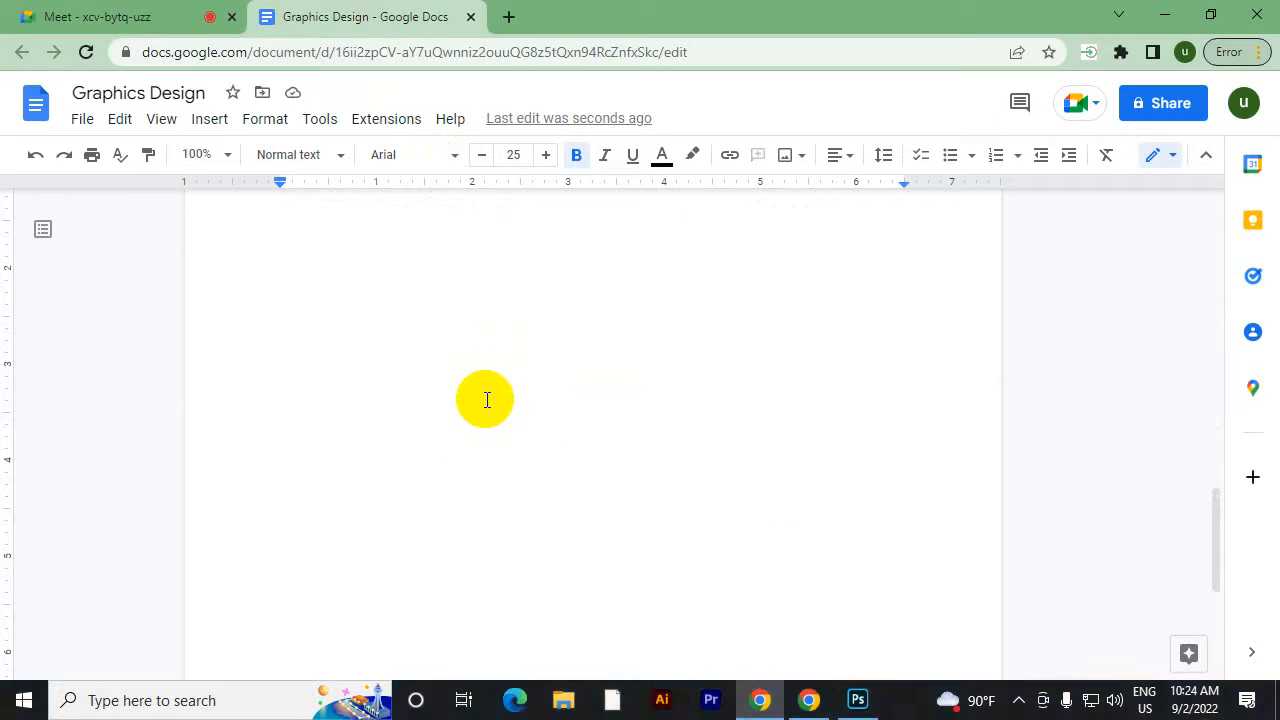
pyautogui.write('zoom in ')
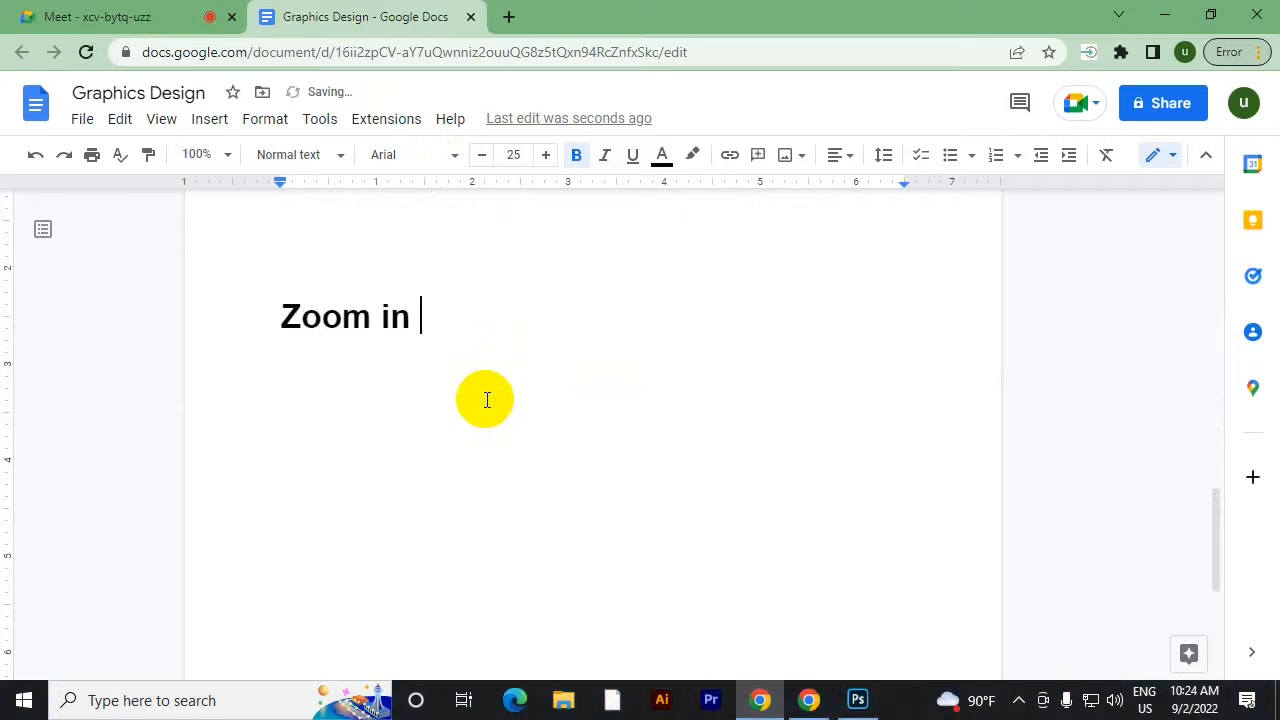
pyautogui.write('zoom out:')
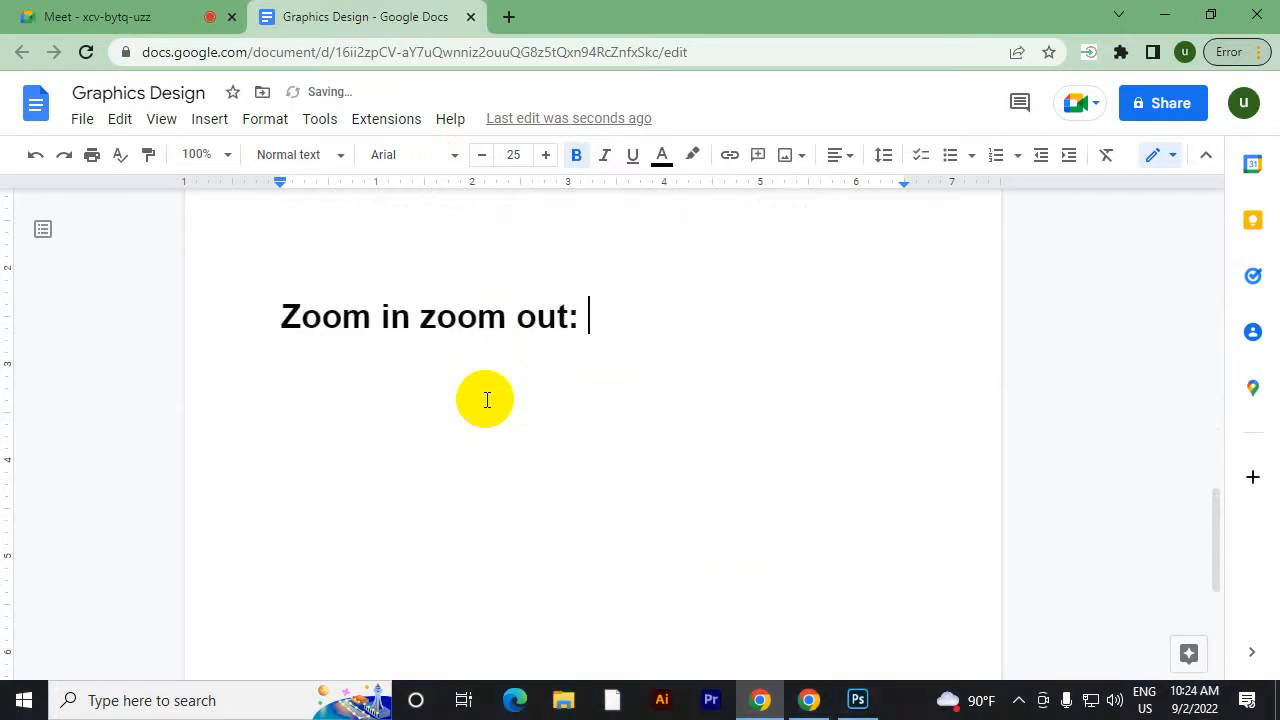
pyautogui.click(857, 700)
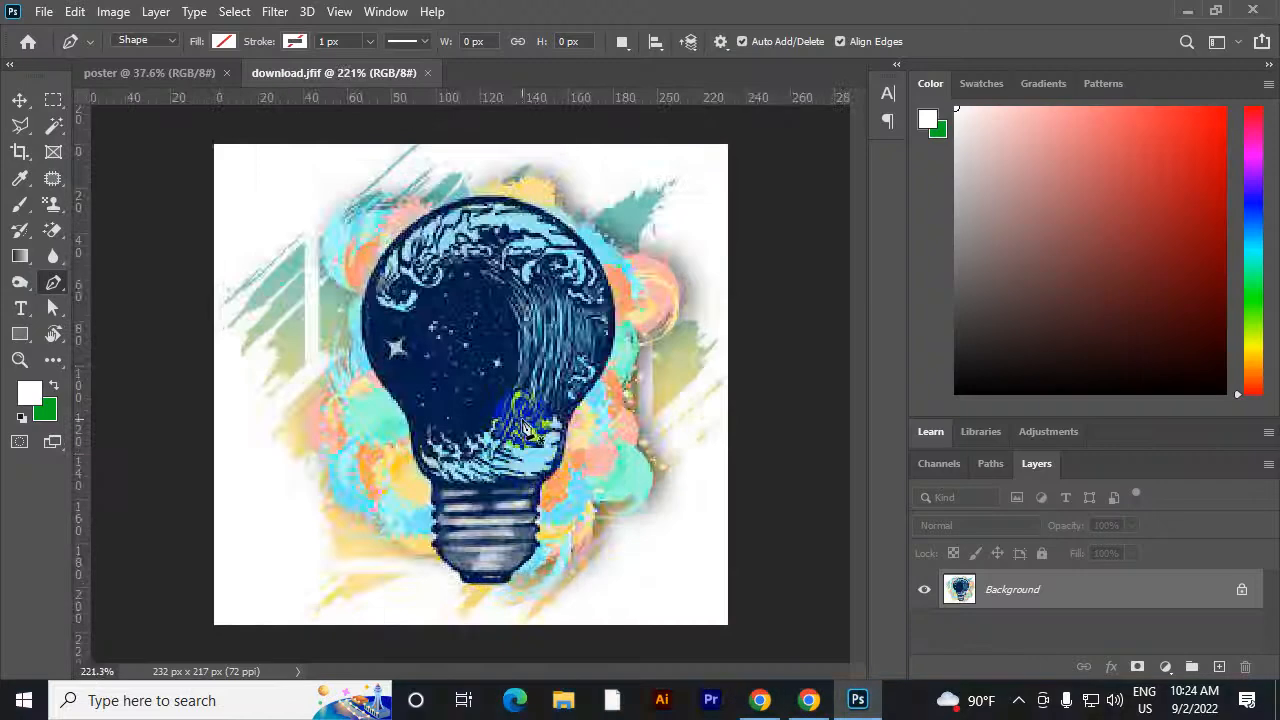
# Switch to Google Docs, add "alt+ mouse scrol" after "Zoom in zoom out:", and return to Photoshop
pyautogui.scroll(6, 497, 368)
pyautogui.scroll(-4, 497, 368)
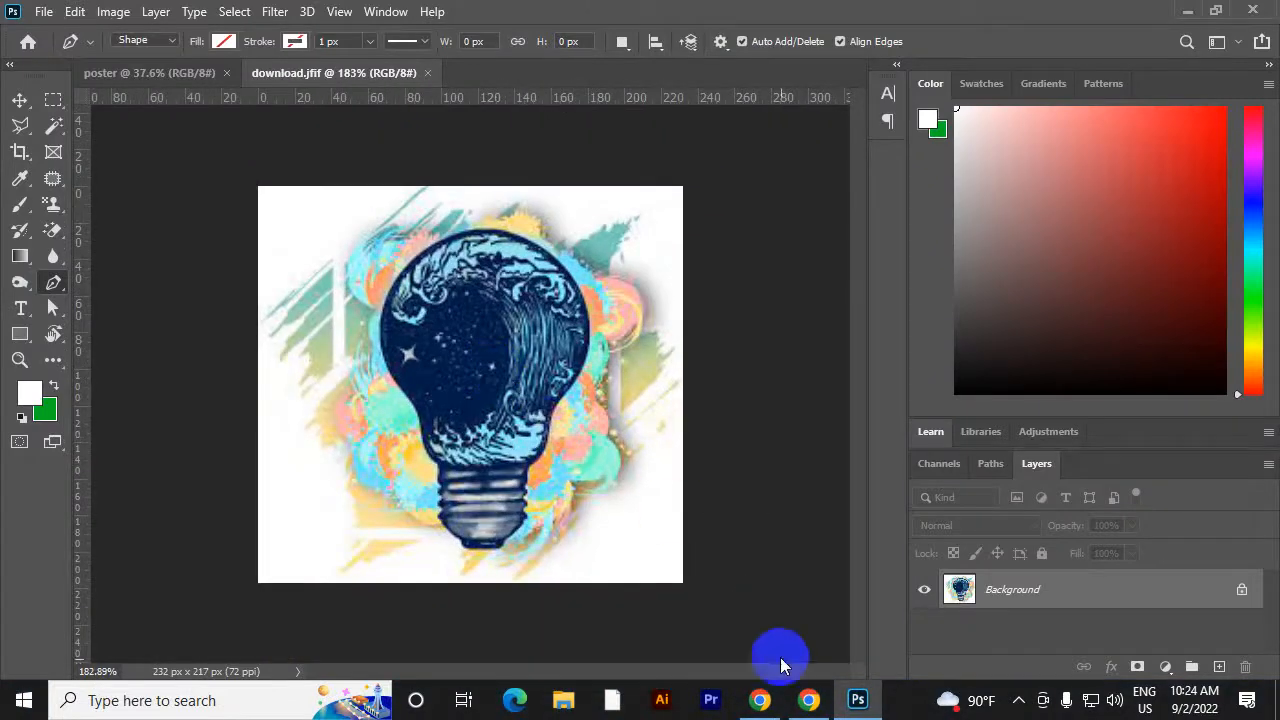
pyautogui.click(760, 700)
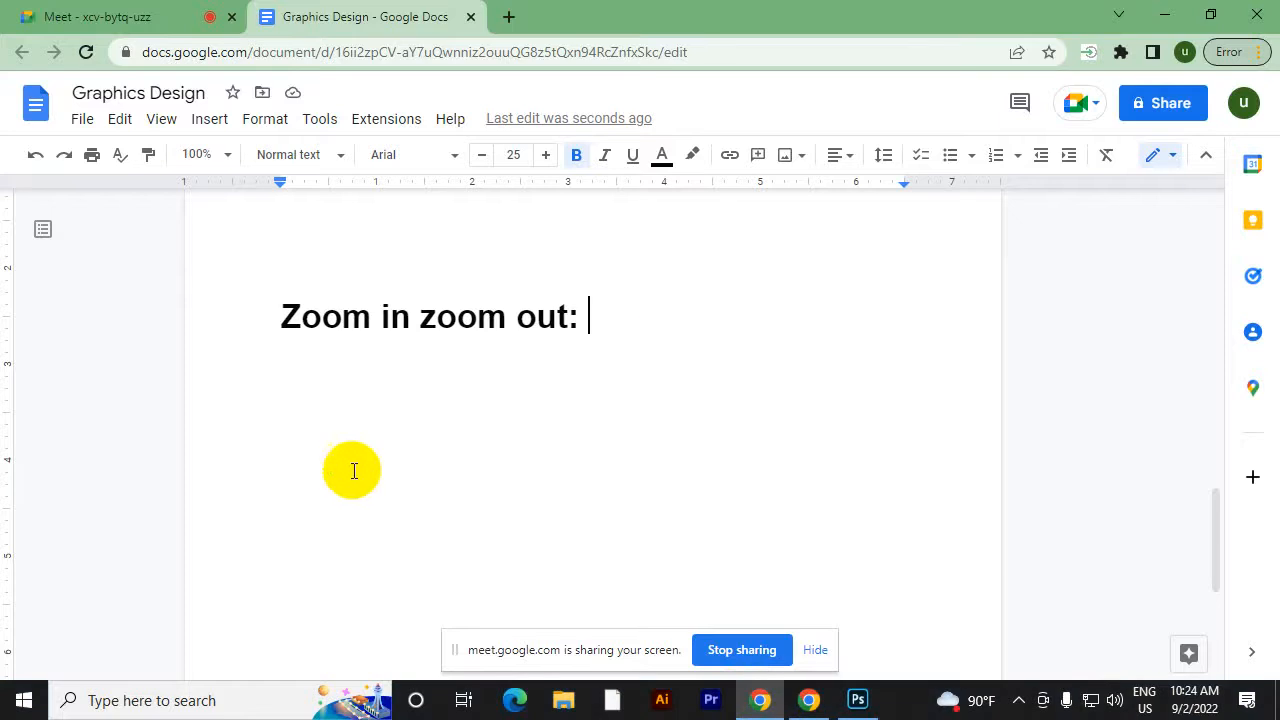
pyautogui.write('alt')
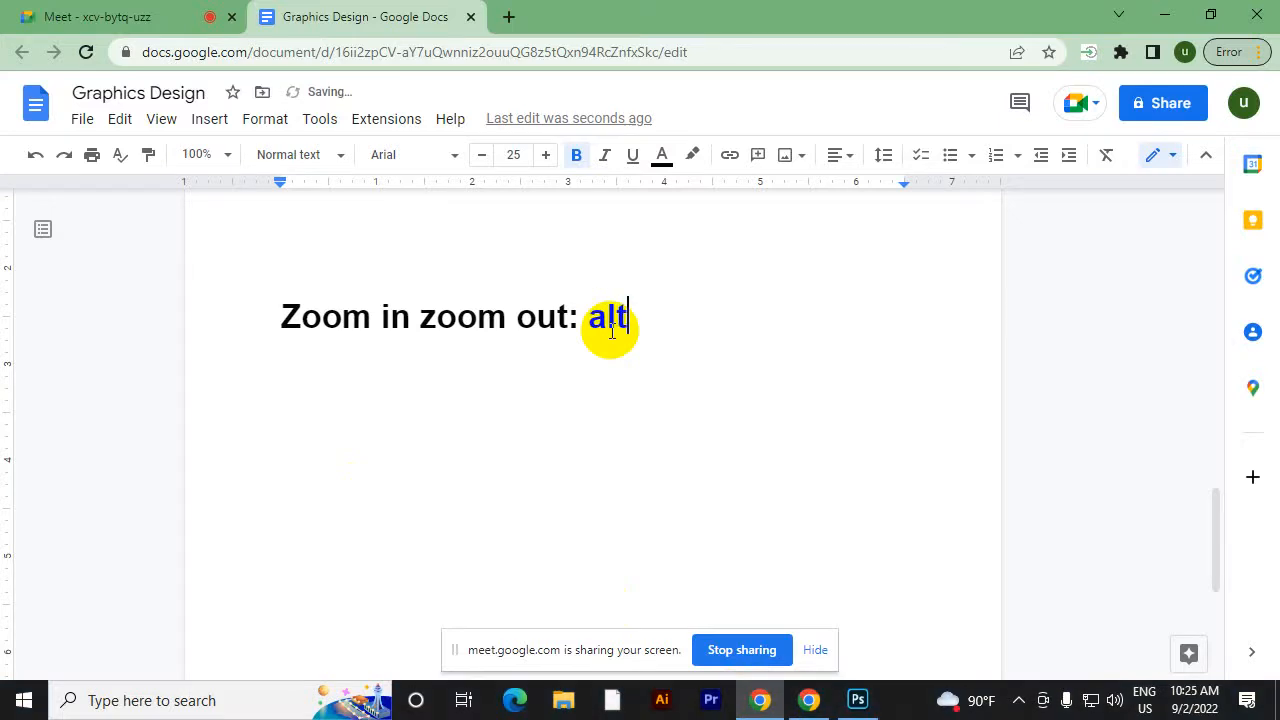
pyautogui.write('+ mouse ')
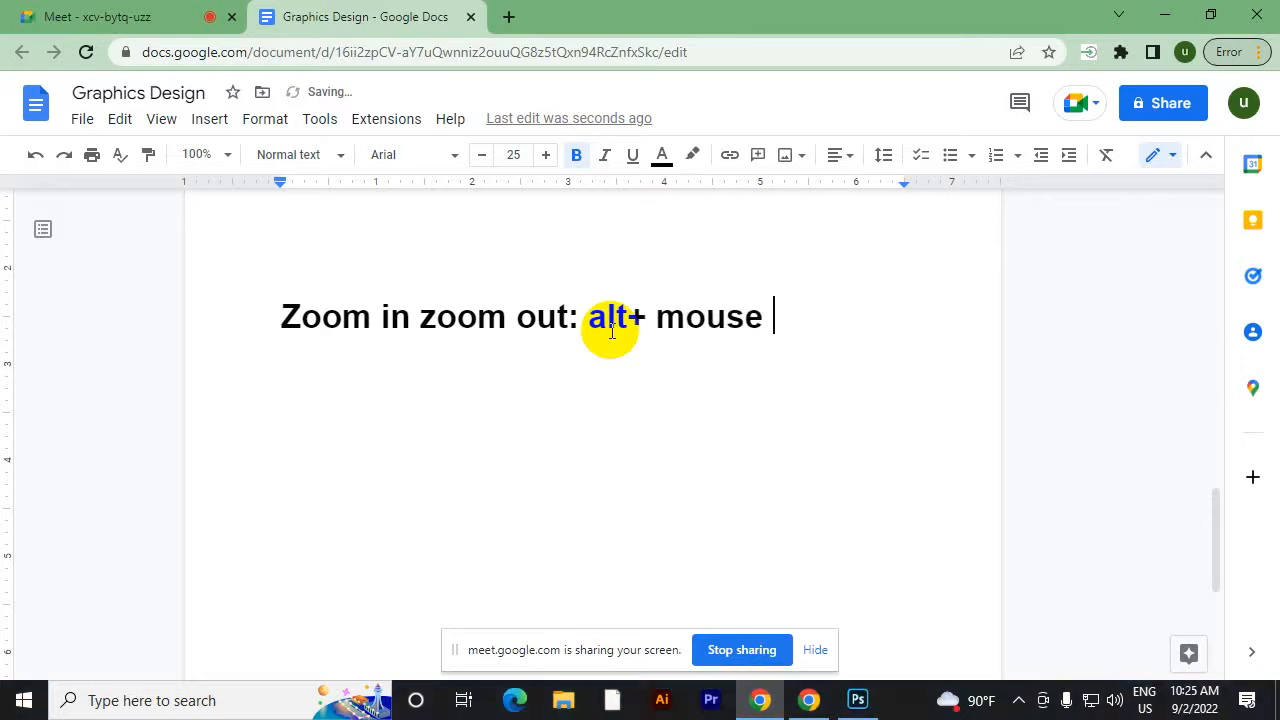
pyautogui.write('scrol')
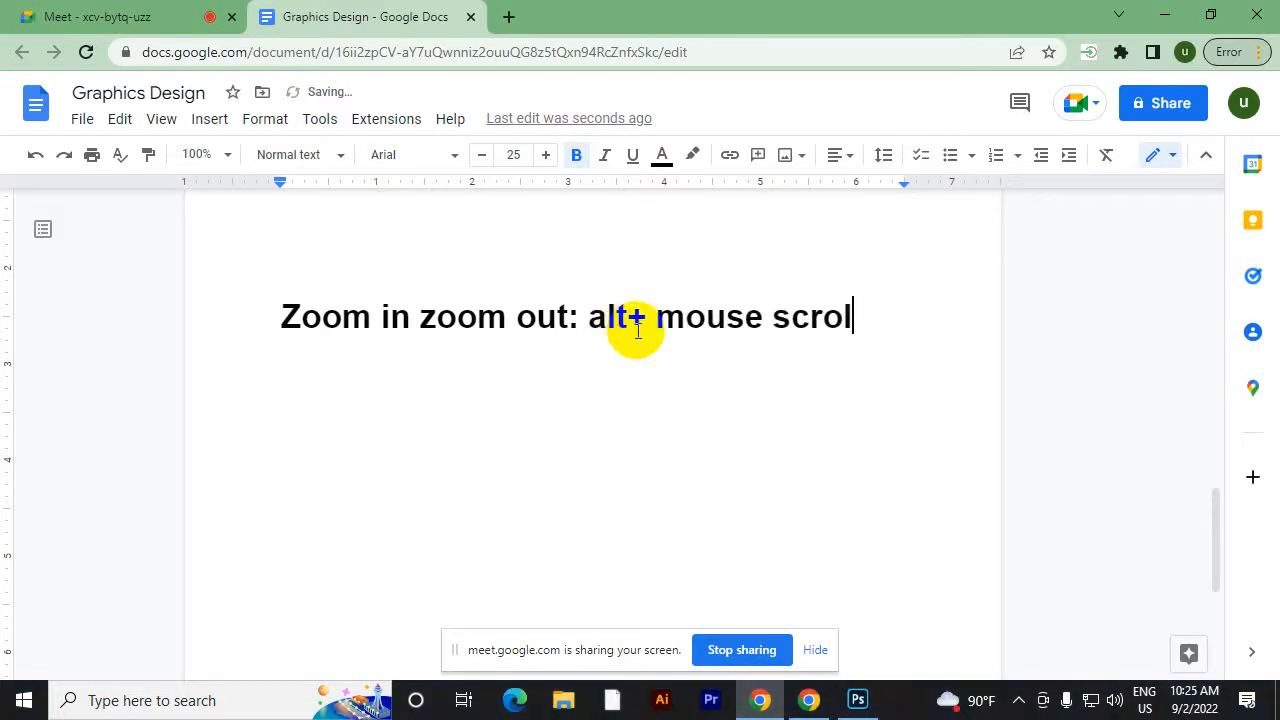
pyautogui.click(856, 702)
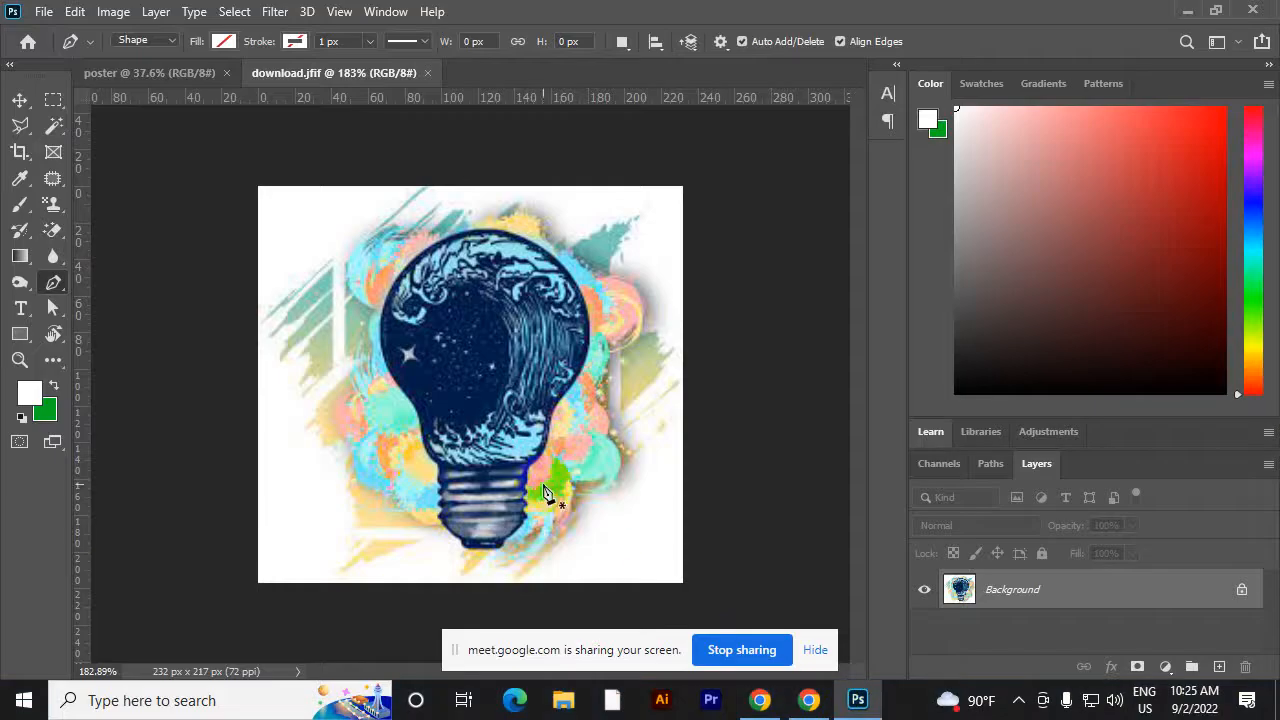
# With the Pen tool, start tracing the bulb at its base's lower left corner and follow the left edge up along the screw threads
pyautogui.scroll(1, 478, 370)
pyautogui.scroll(3, 478, 370)
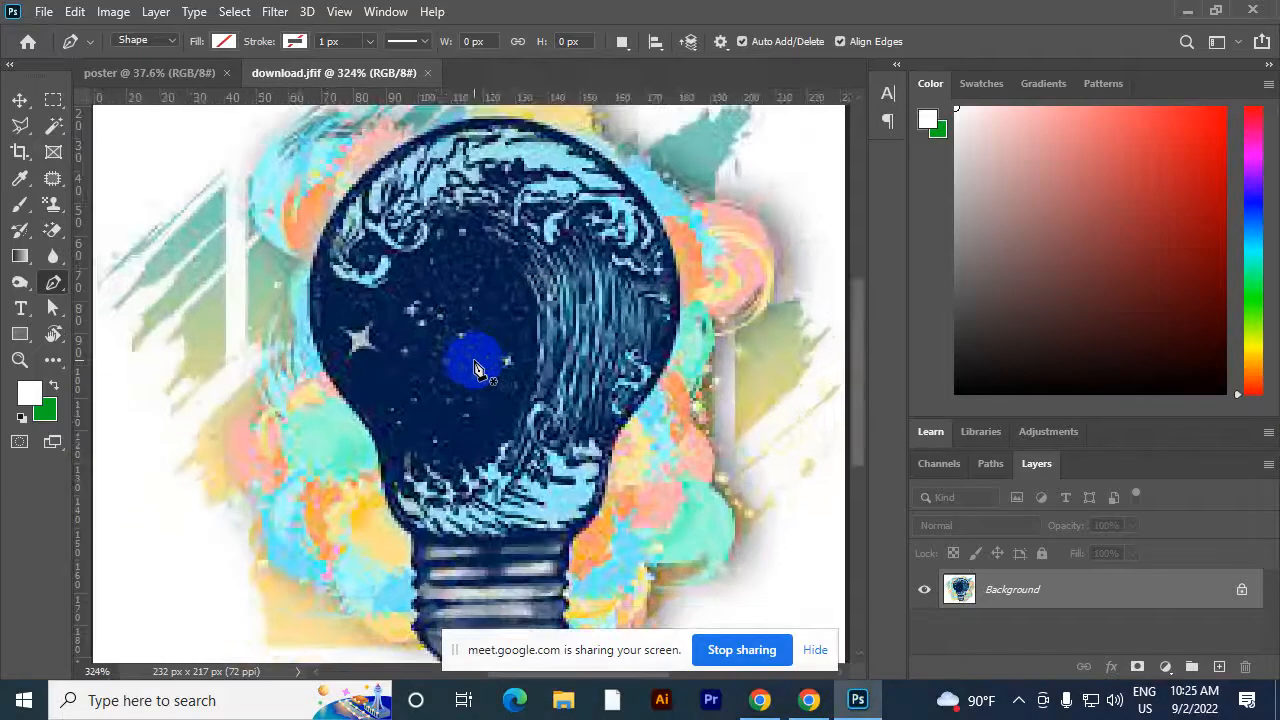
pyautogui.scroll(-1, 478, 370)
pyautogui.scroll(-3, 478, 370)
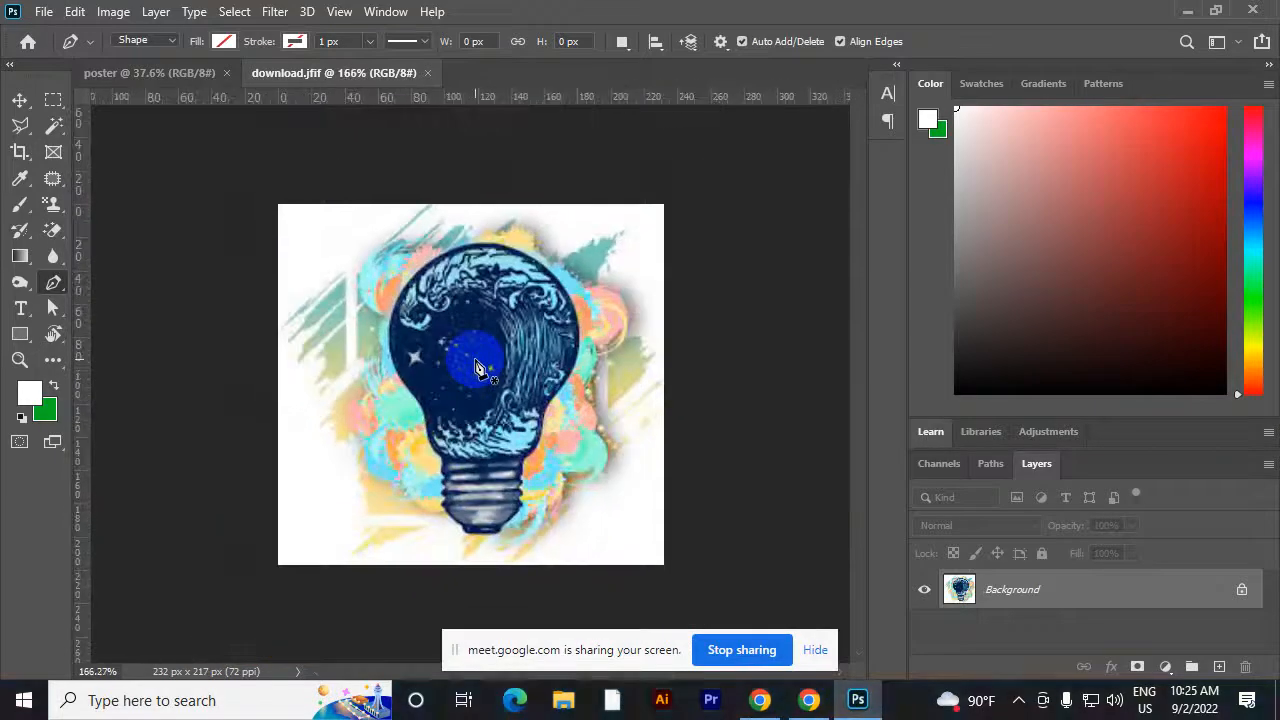
pyautogui.scroll(2, 498, 420)
pyautogui.scroll(3, 498, 420)
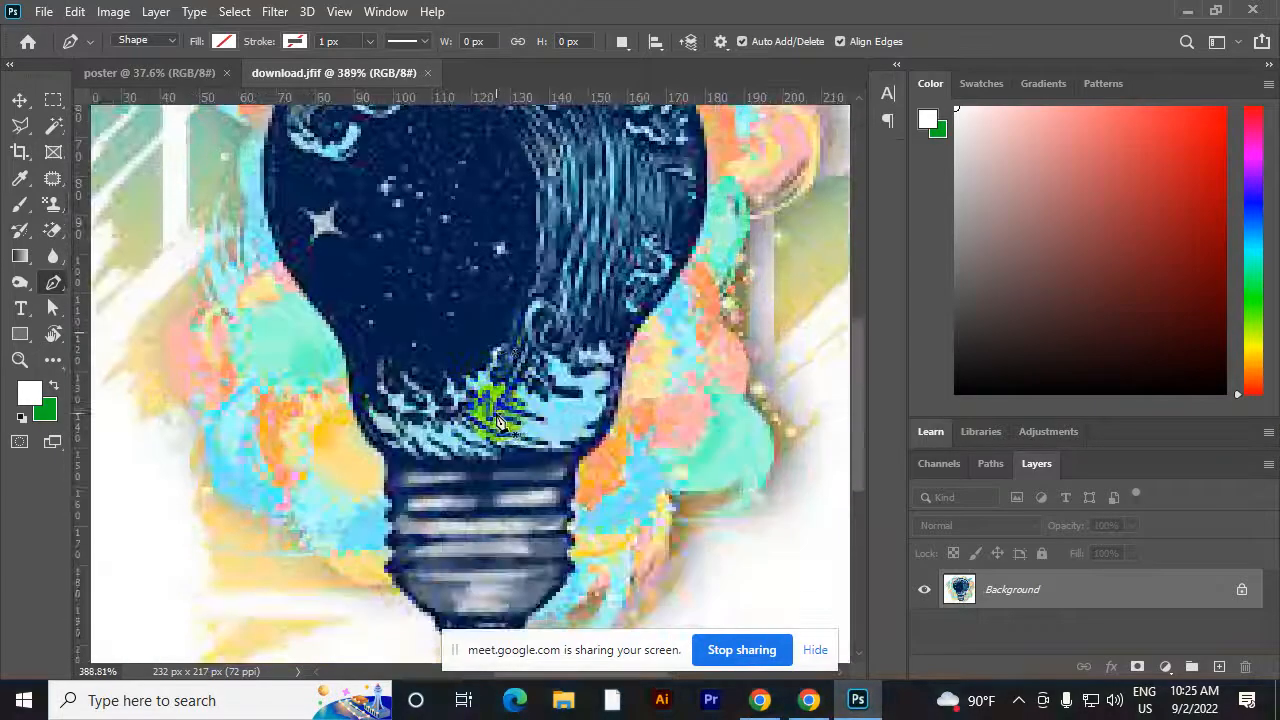
pyautogui.scroll(1, 445, 598)
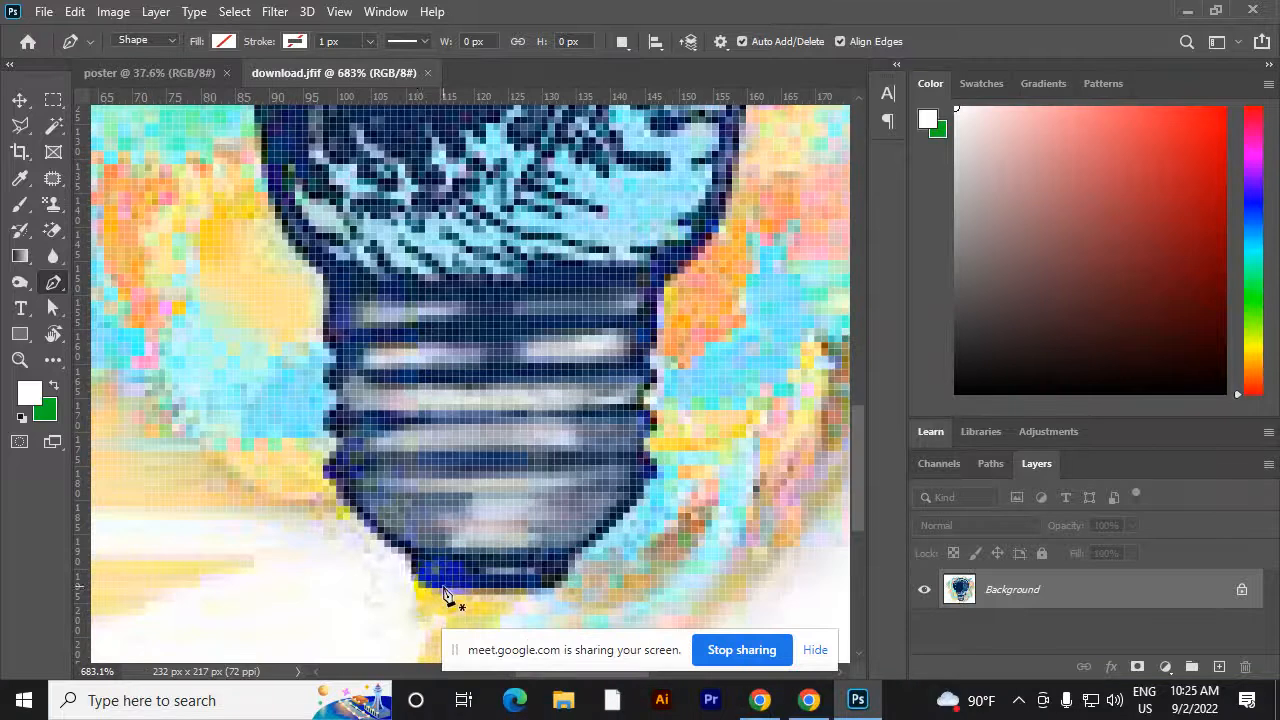
pyautogui.click(419, 589)
pyautogui.click(405, 554)
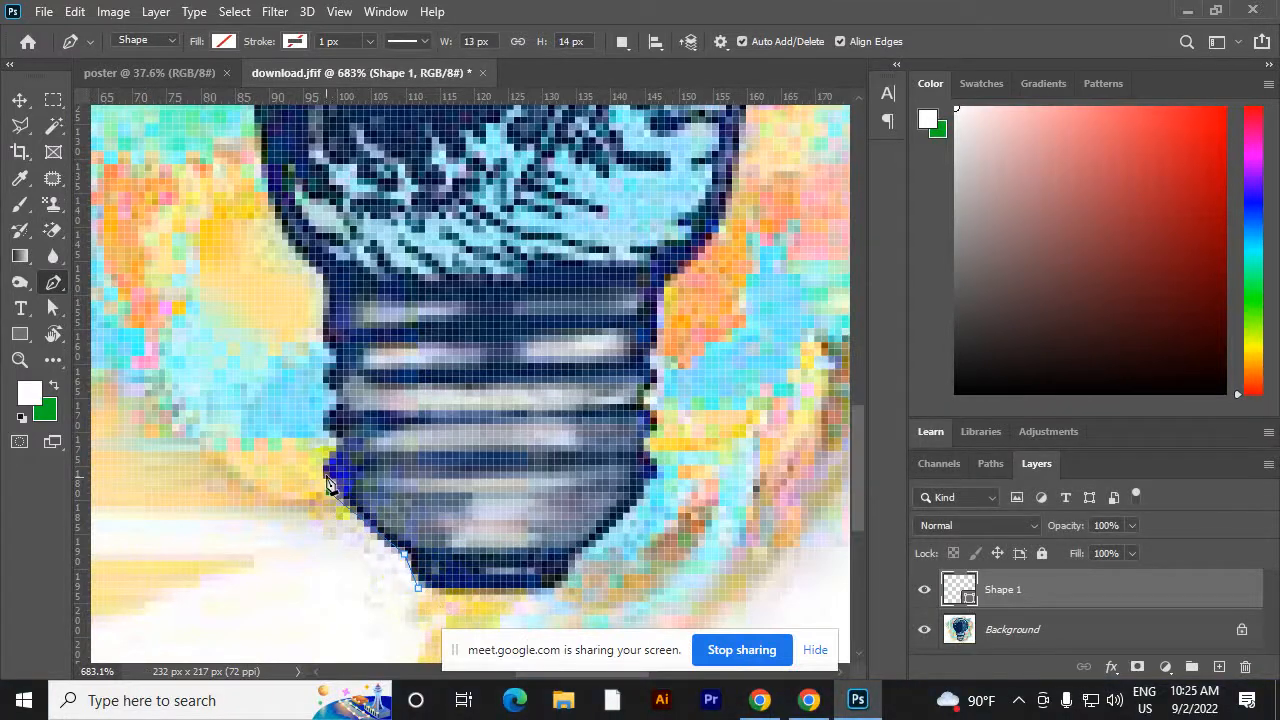
pyautogui.click(330, 490)
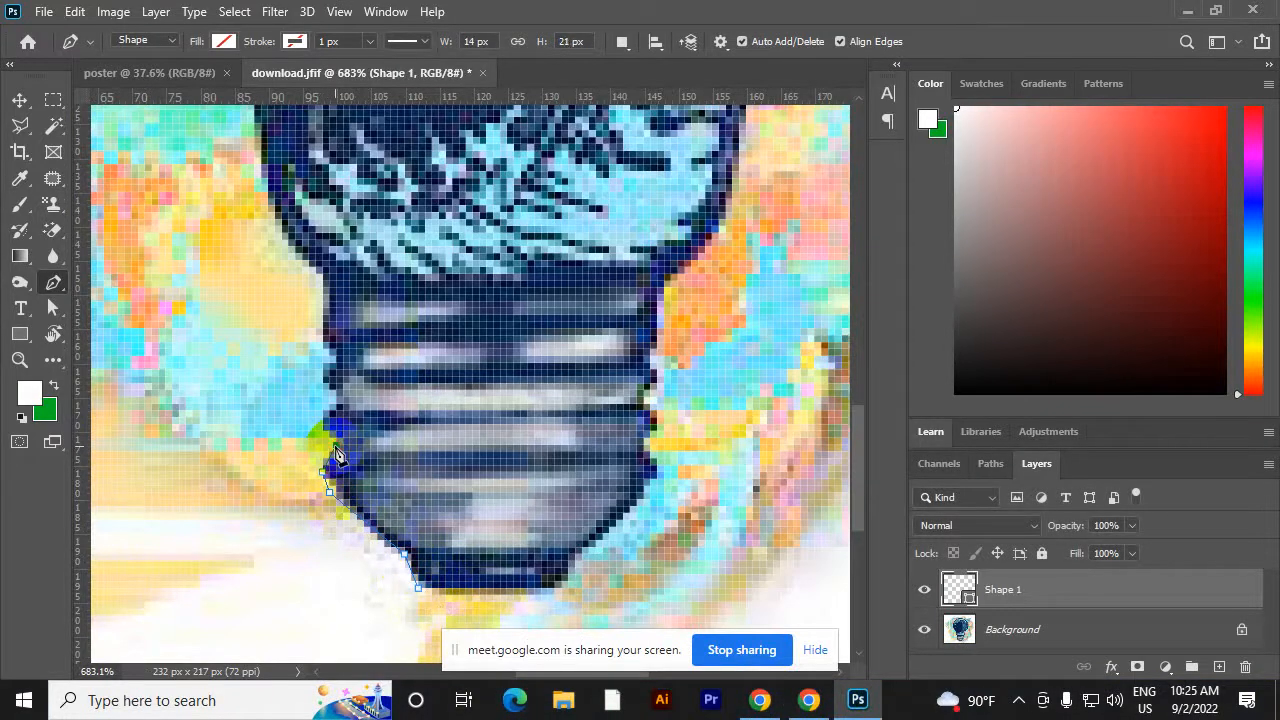
pyautogui.click(335, 443)
pyautogui.click(322, 410)
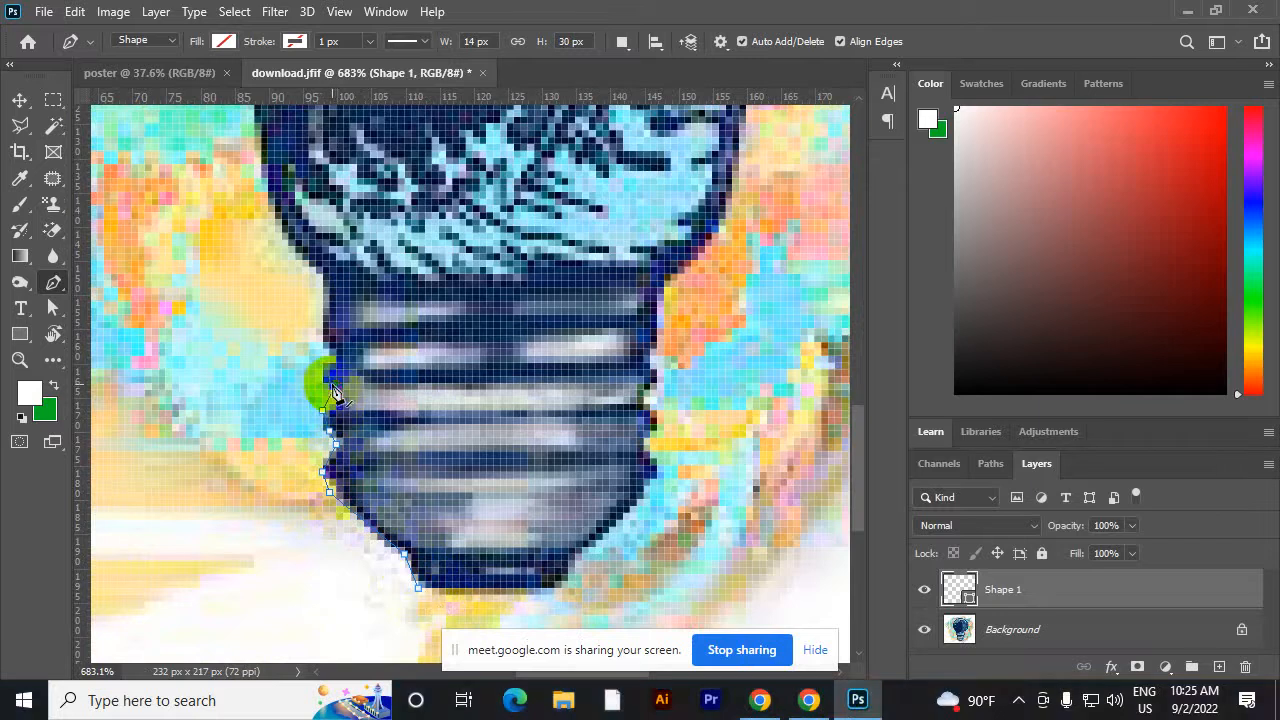
pyautogui.click(335, 383)
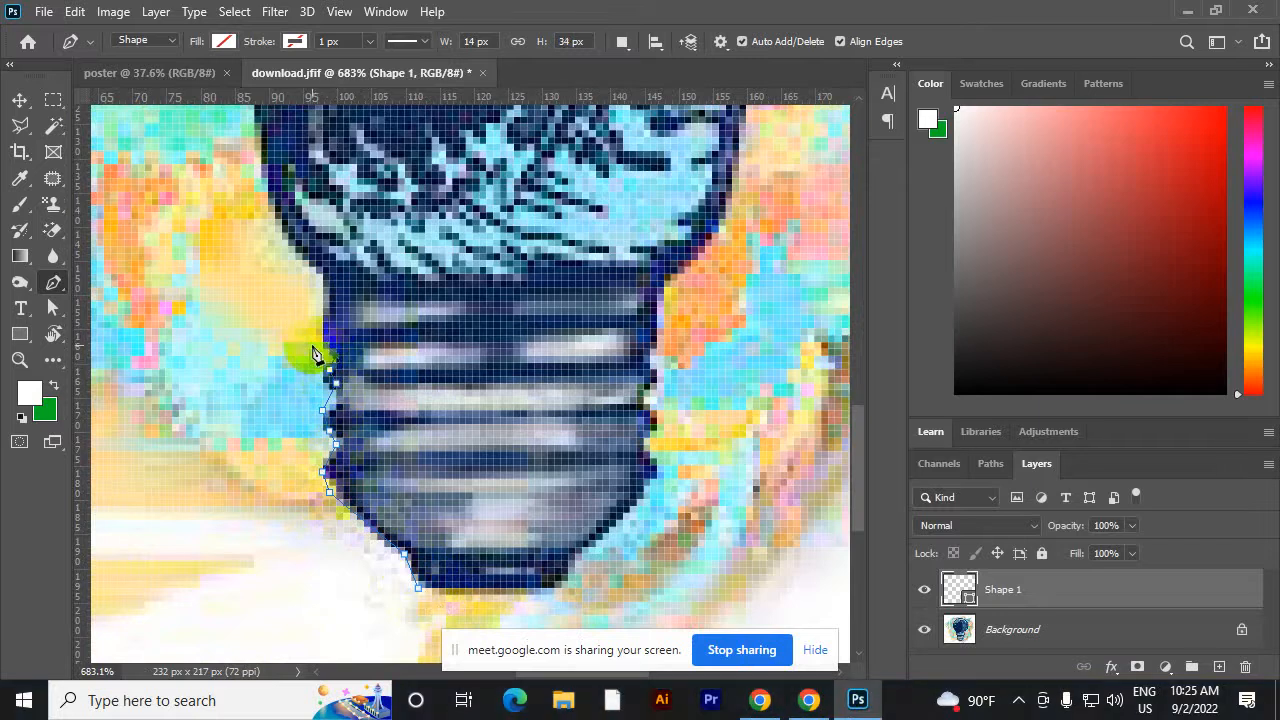
# Continue the path from the top of the screw base up the left side of the bulb's neck
pyautogui.click(324, 284)
pyautogui.scroll(2, 320, 290)
pyautogui.click(275, 277)
pyautogui.scroll(3, 277, 284)
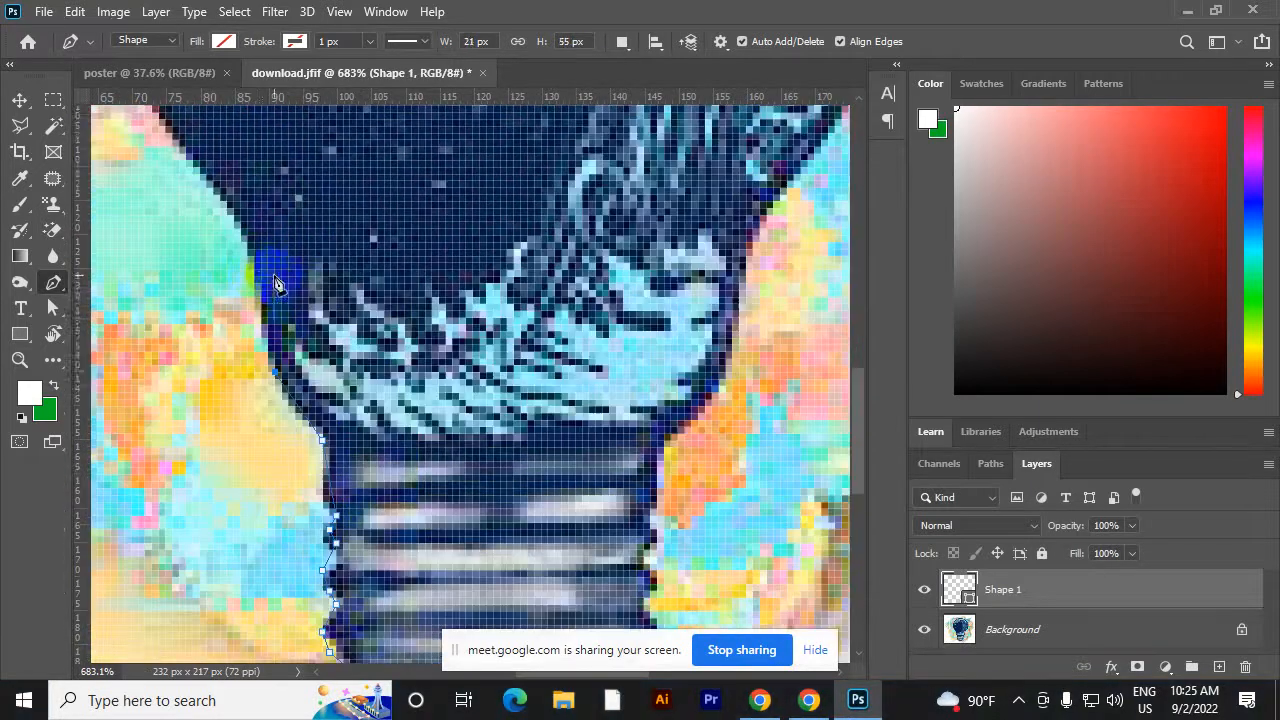
pyautogui.click(257, 301)
pyautogui.scroll(2, 262, 305)
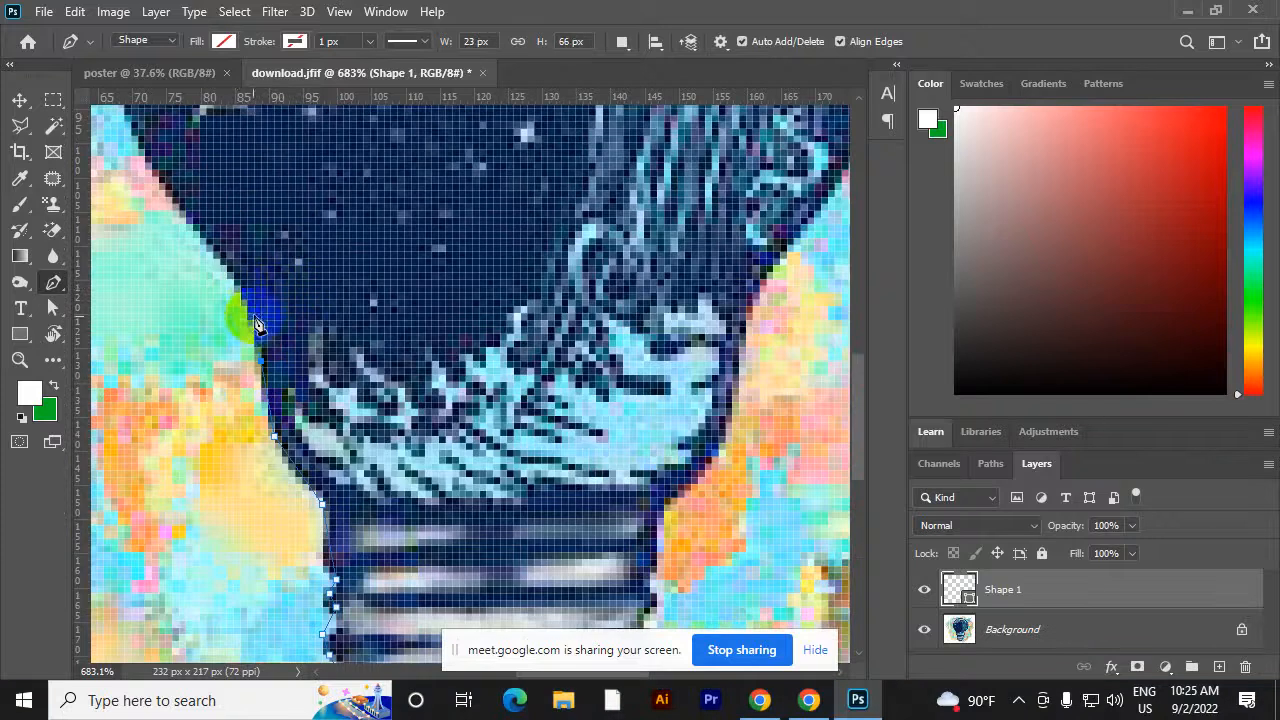
pyautogui.scroll(3, 245, 310)
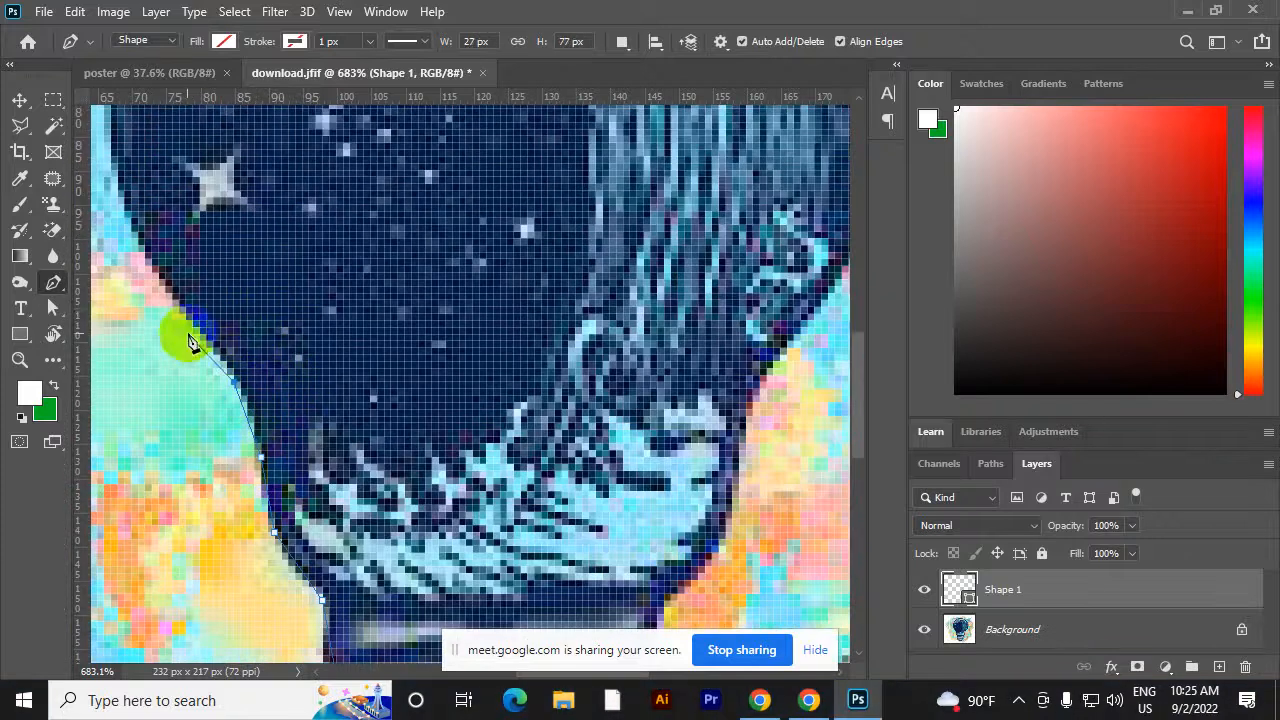
pyautogui.scroll(1, 182, 315)
pyautogui.scroll(-2, 177, 306)
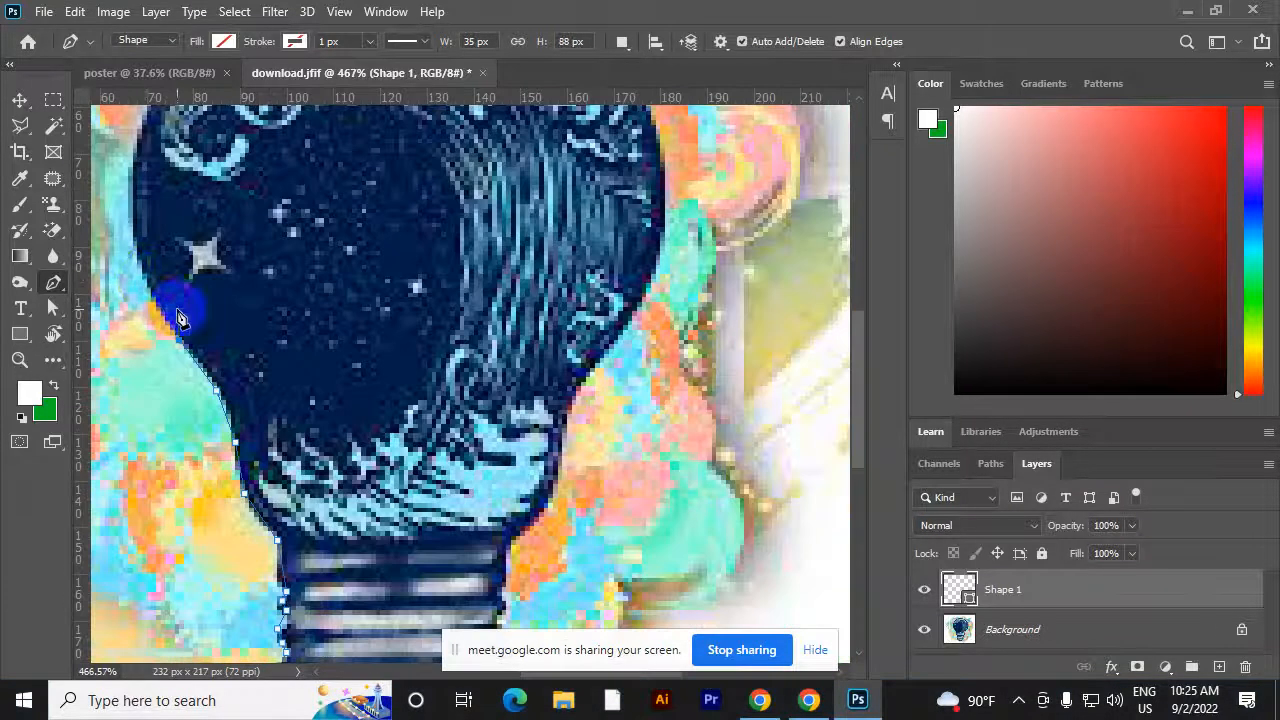
# Extend the path up the left side of the bulb's round glass toward its upper left curve
pyautogui.click(139, 276)
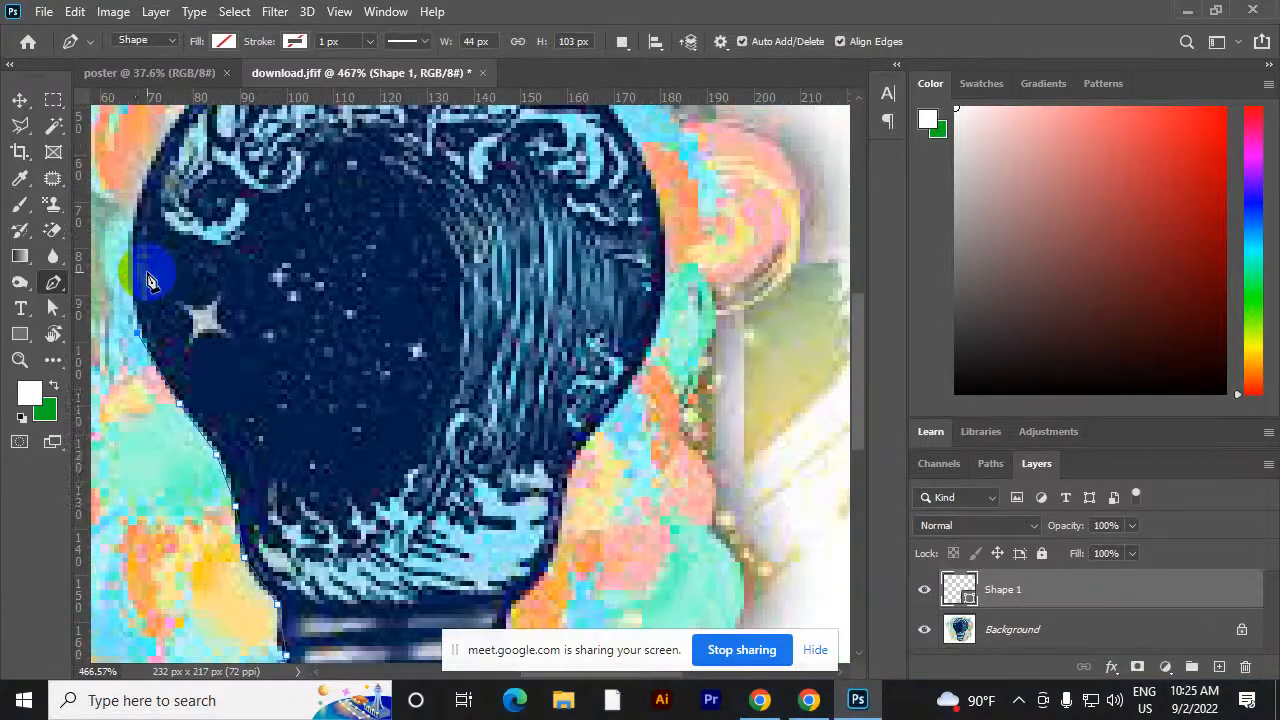
pyautogui.scroll(2, 139, 272)
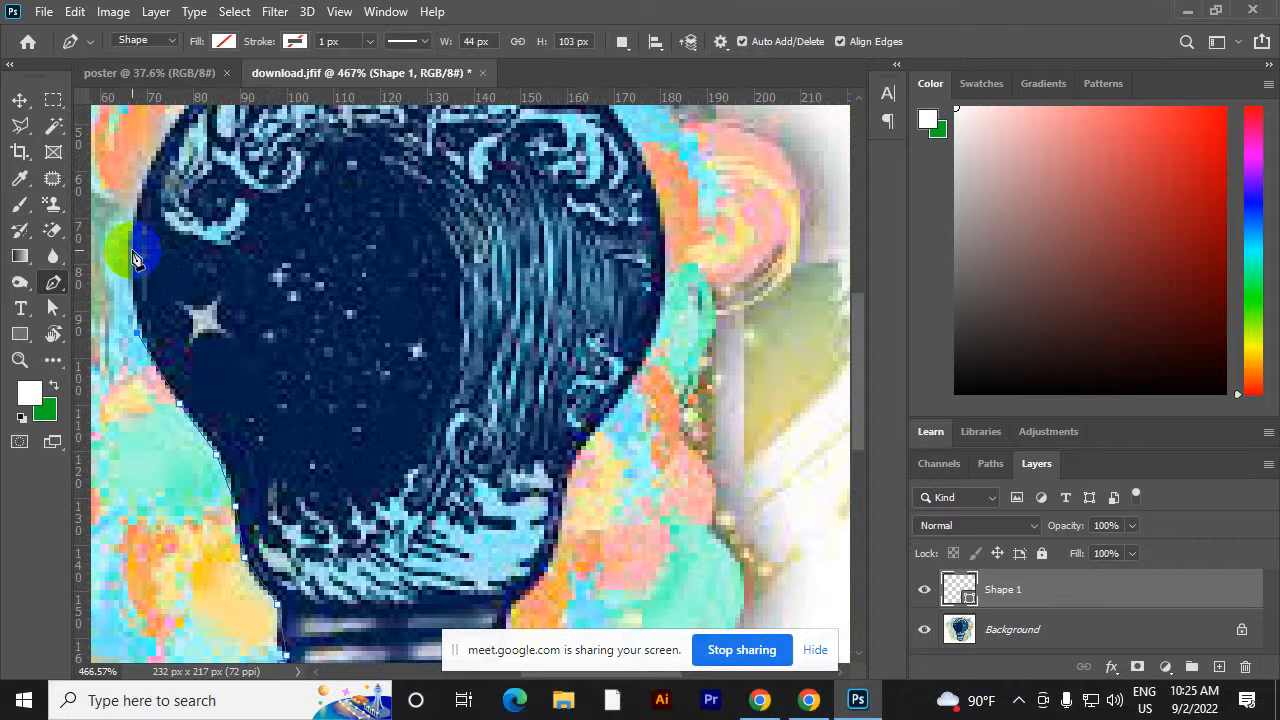
pyautogui.scroll(3, 137, 258)
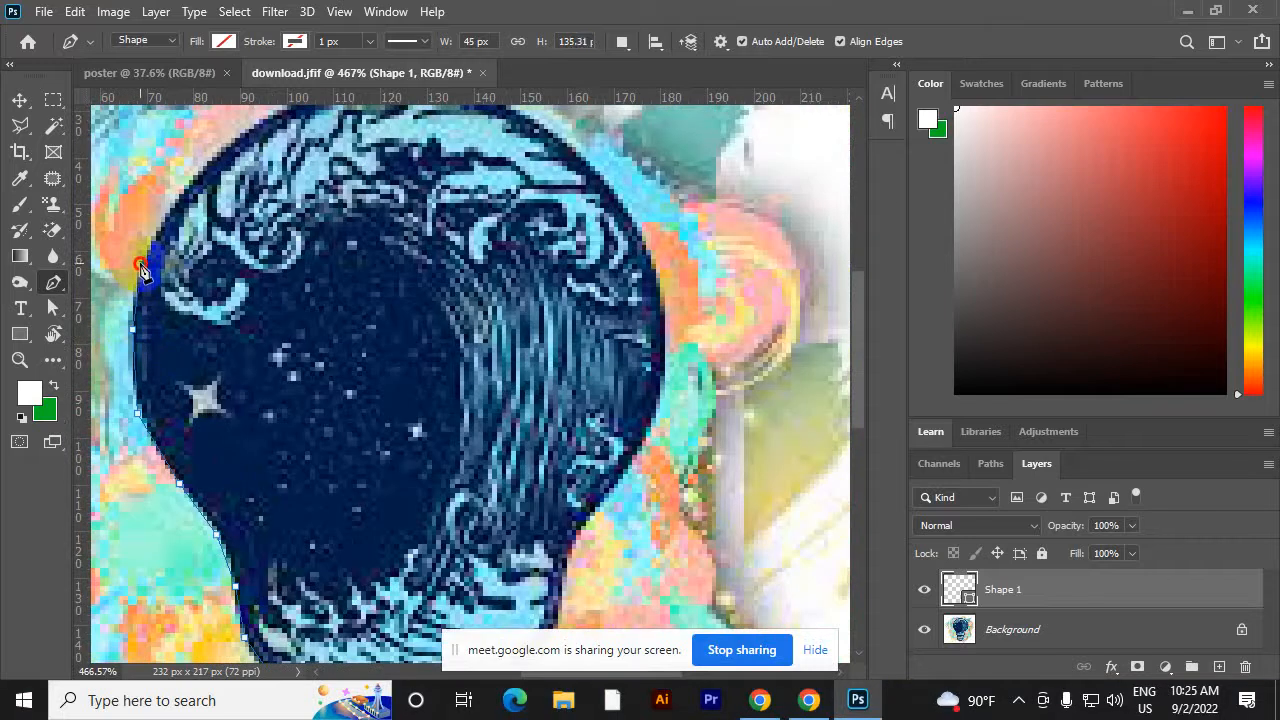
pyautogui.scroll(3, 143, 272)
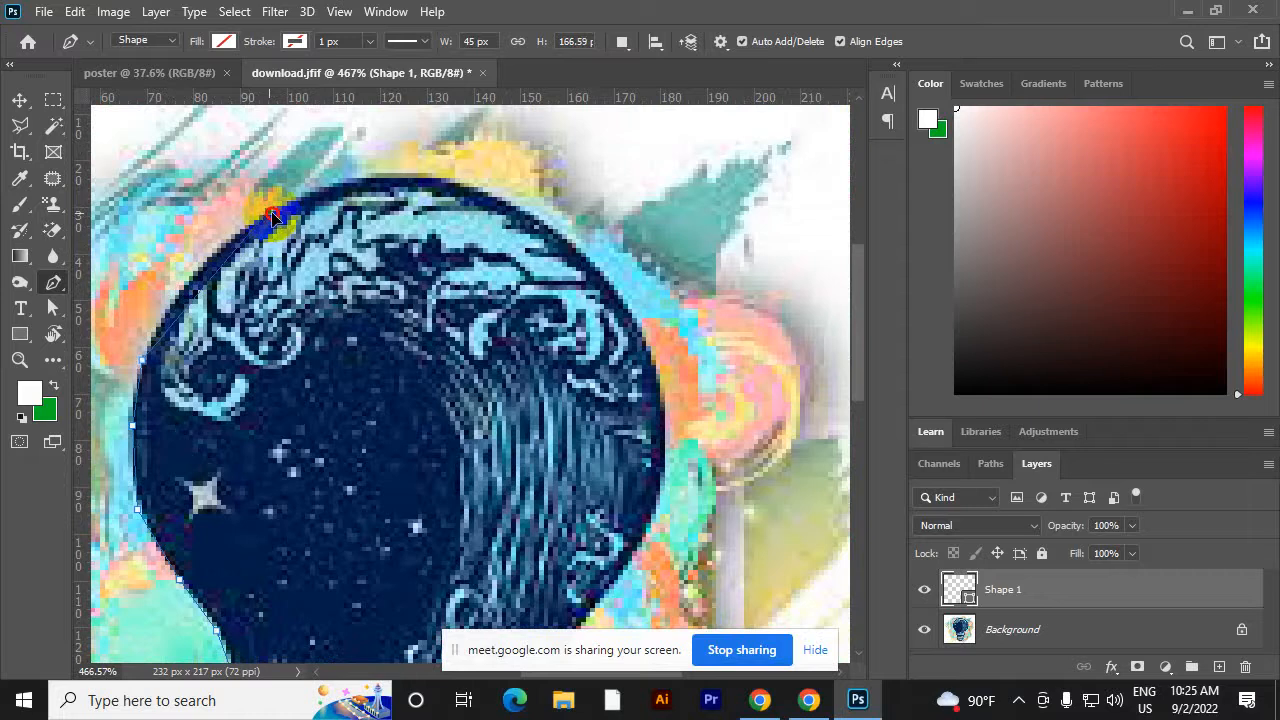
# Trace the bulb's crown with two curved anchor points, removing each point's outgoing direction handle
pyautogui.moveTo(273, 217); pyautogui.dragTo(349, 168)
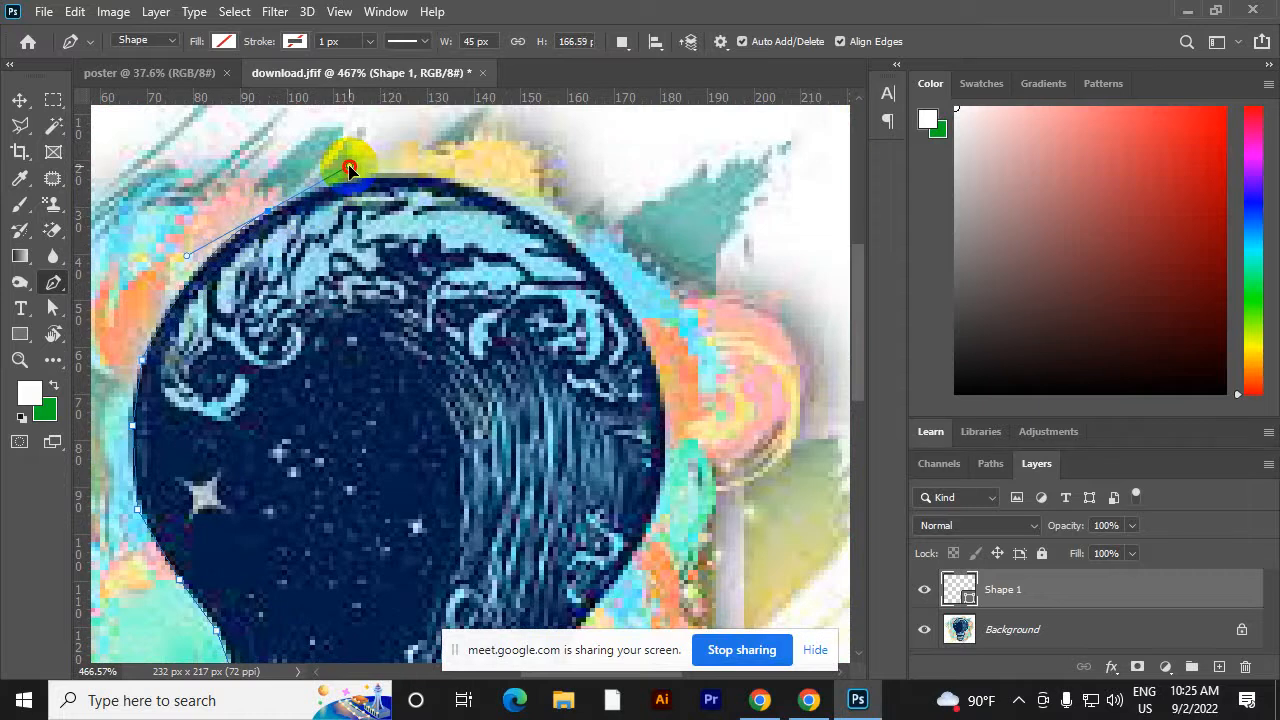
pyautogui.click(270, 216)
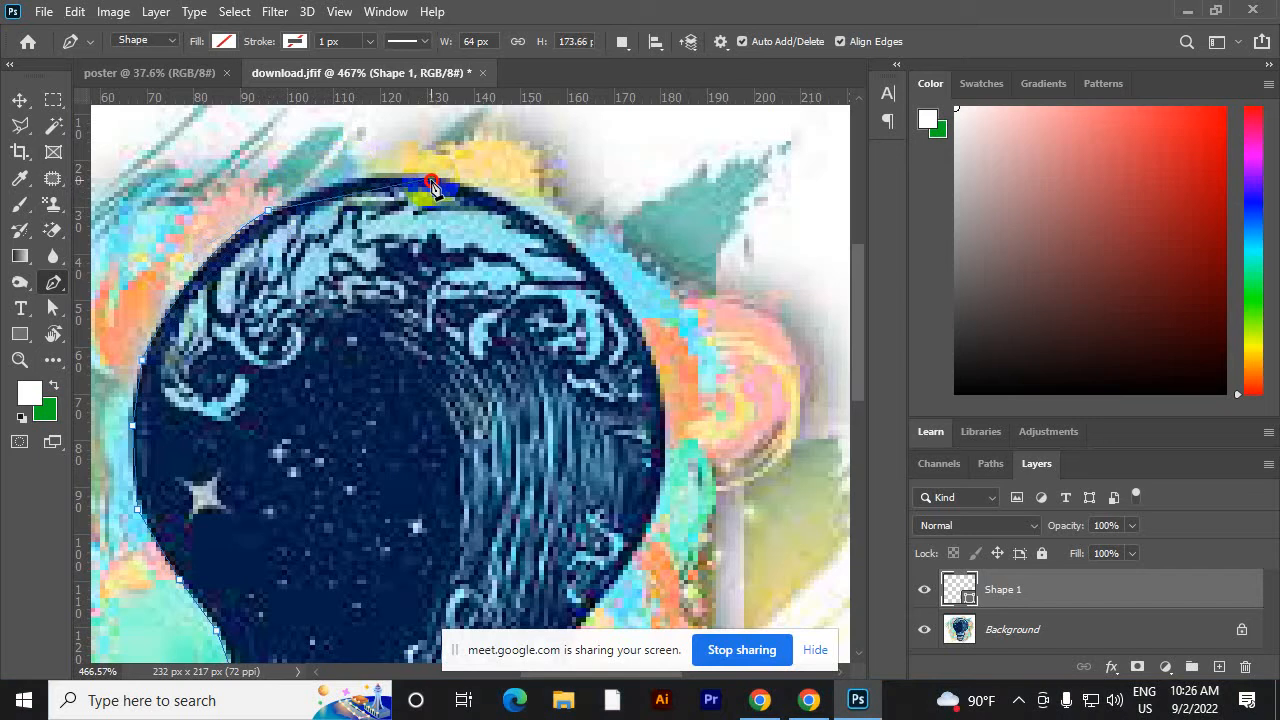
pyautogui.moveTo(428, 186); pyautogui.dragTo(497, 194)
pyautogui.click(434, 184)
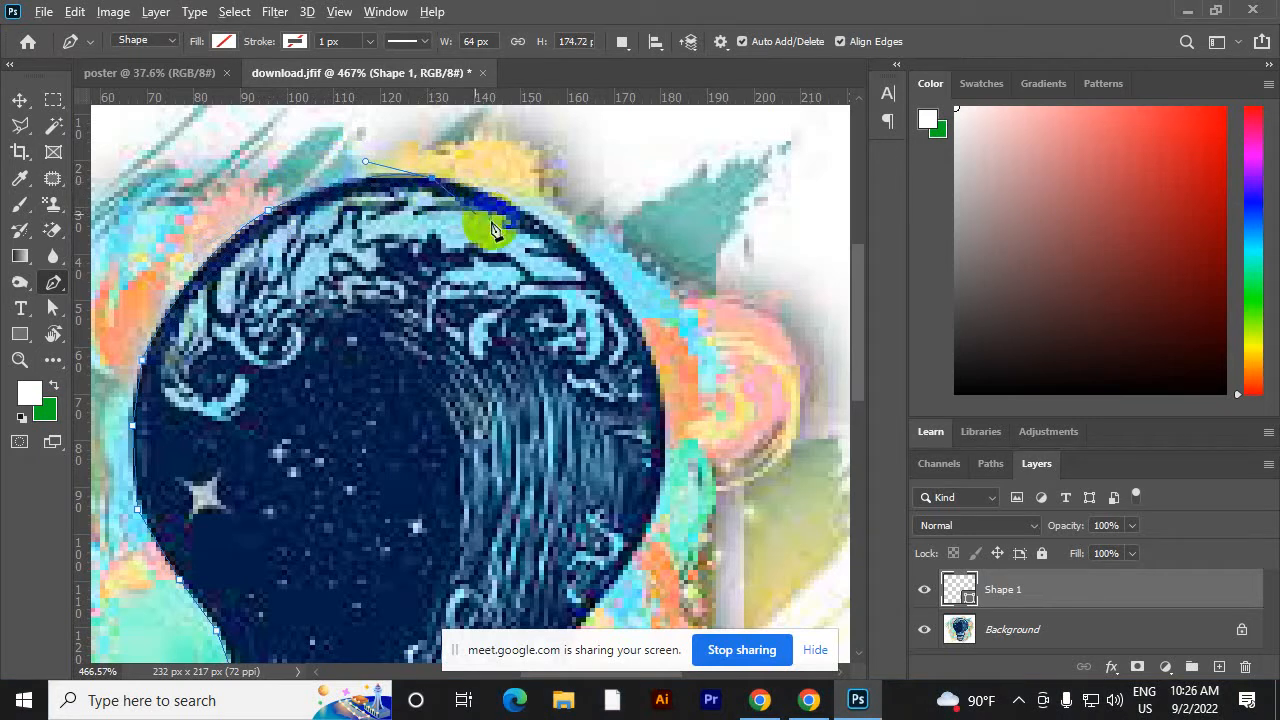
# Trace the right side of the bulb's glass with curved anchor points at its upper and lower right edge
pyautogui.moveTo(620, 300); pyautogui.dragTo(714, 415)
pyautogui.click(620, 300)
pyautogui.scroll(-3, 630, 320)
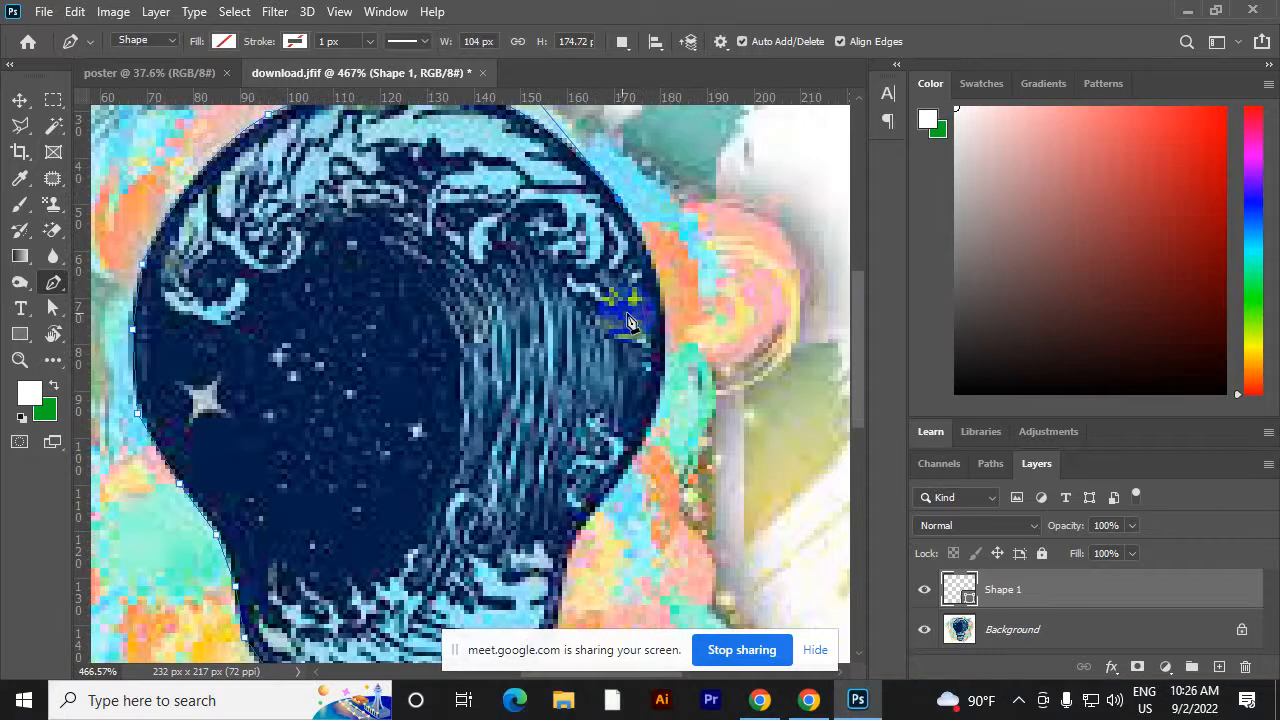
pyautogui.moveTo(656, 403); pyautogui.dragTo(629, 533)
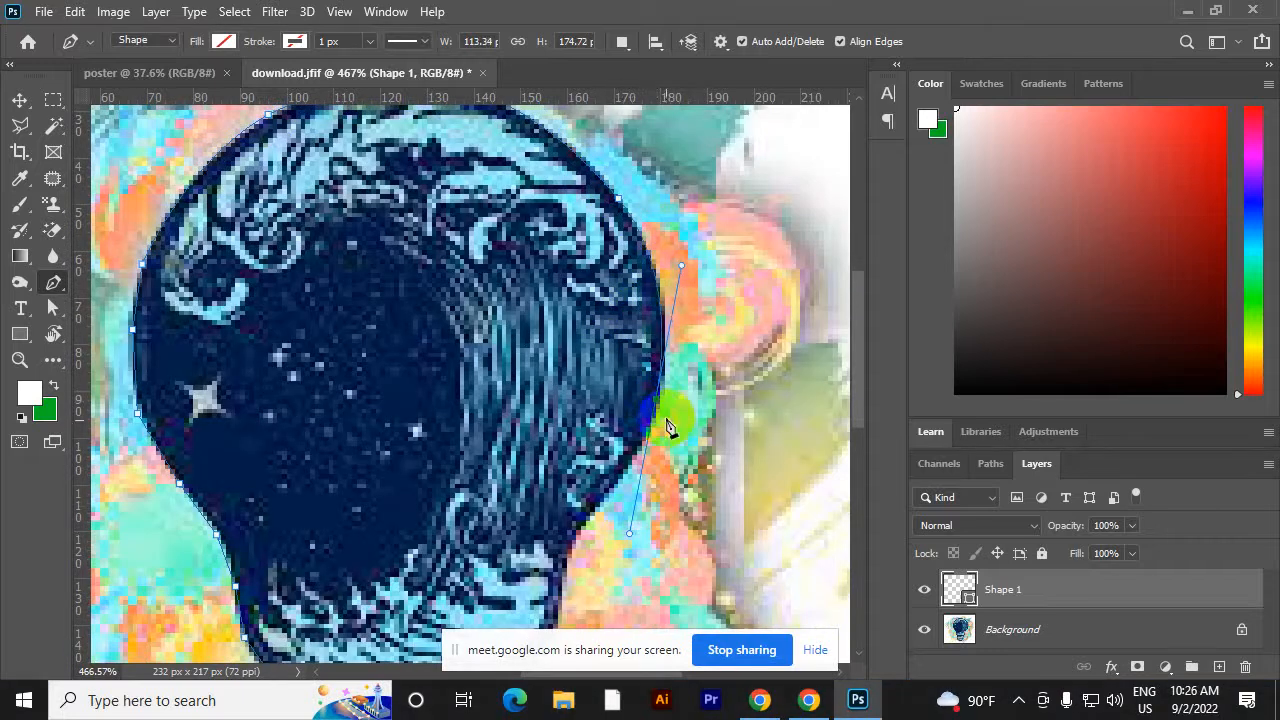
pyautogui.scroll(-2, 660, 410)
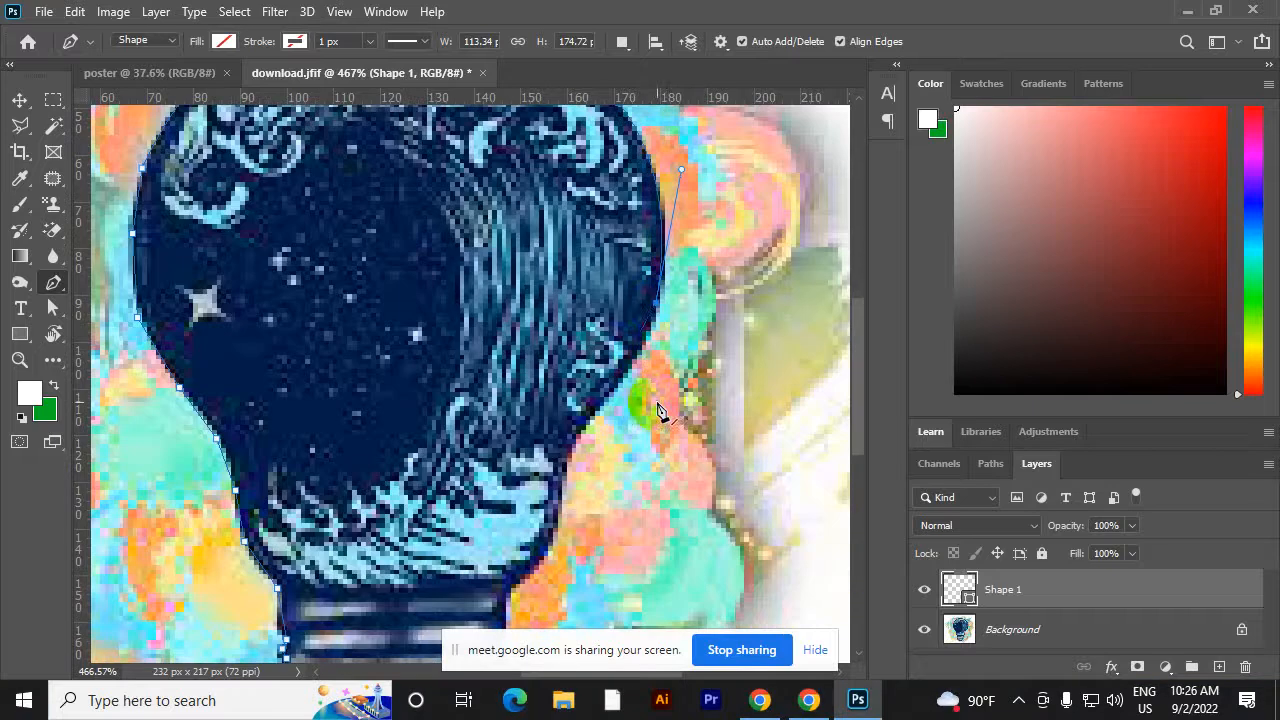
# Continue the path down the right side of the bulb's neck to the top of the screw base
pyautogui.moveTo(579, 441); pyautogui.dragTo(530, 502)
pyautogui.scroll(-2, 578, 447)
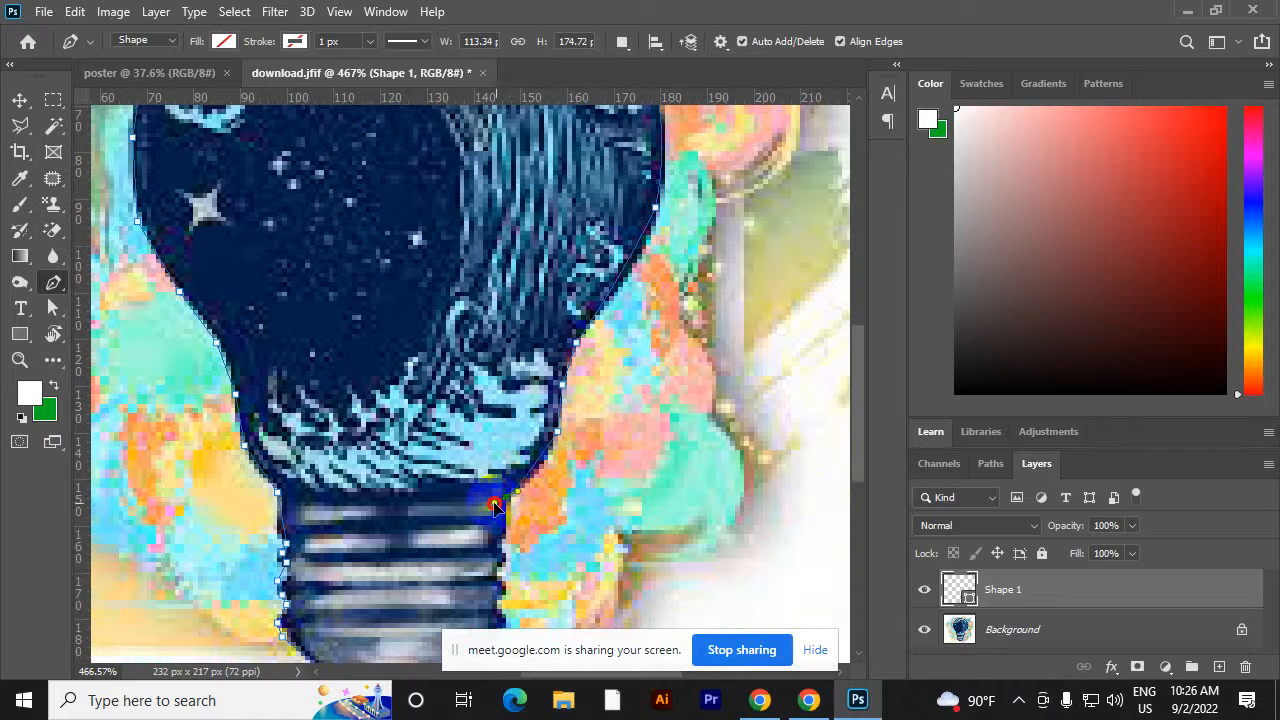
pyautogui.moveTo(481, 512); pyautogui.dragTo(465, 522)
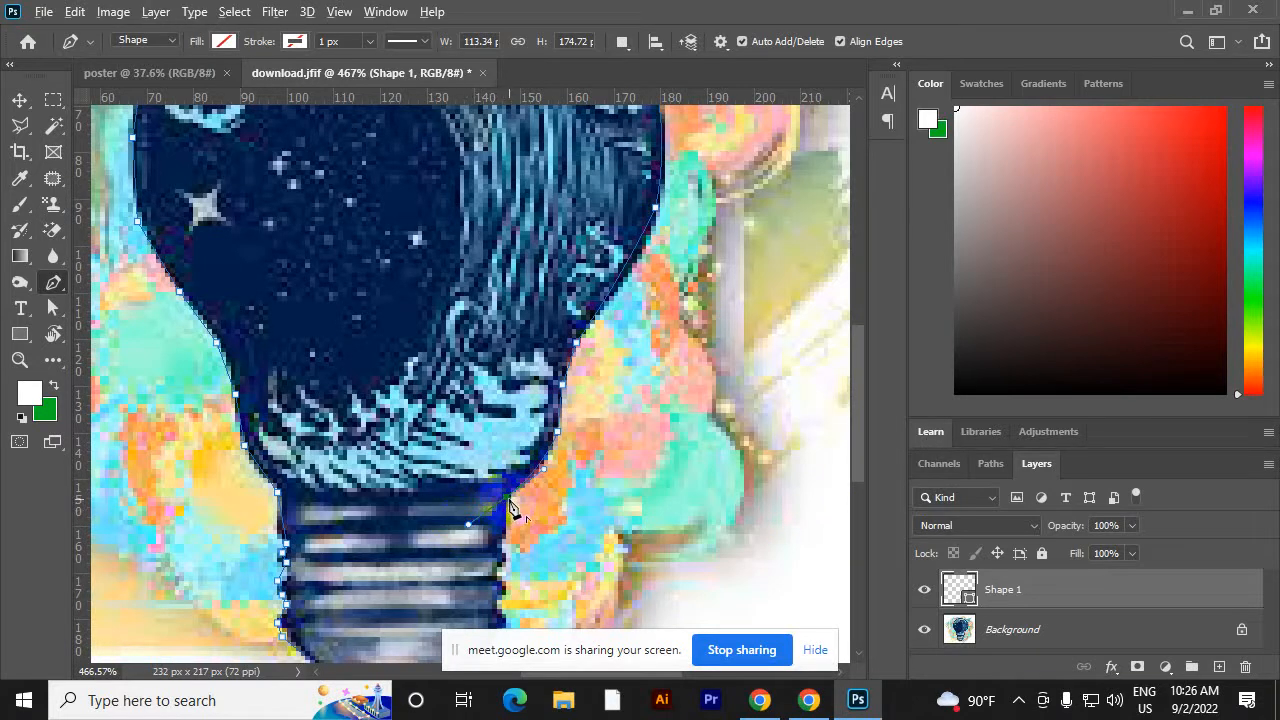
pyautogui.scroll(-3, 510, 508)
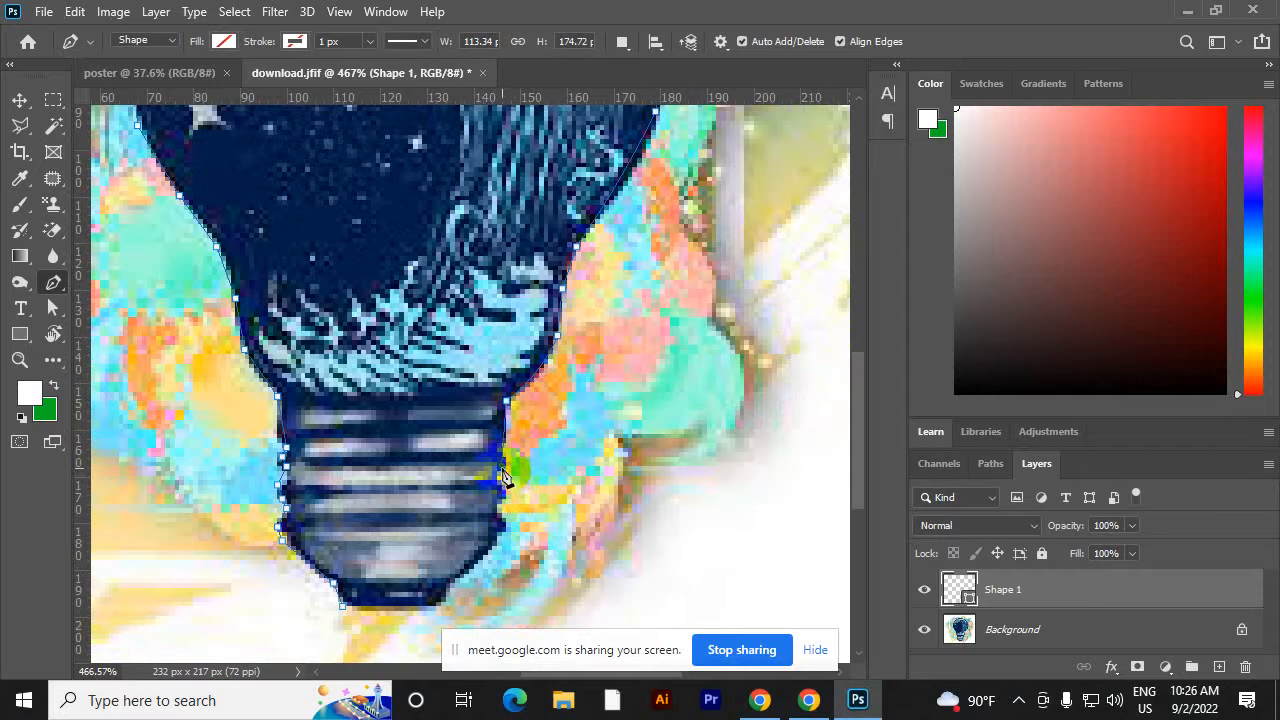
# Trace down the right side of the screw base and along its bottom edge, closing the path at the starting anchor point
pyautogui.click(502, 512)
pyautogui.click(482, 560)
pyautogui.click(455, 583)
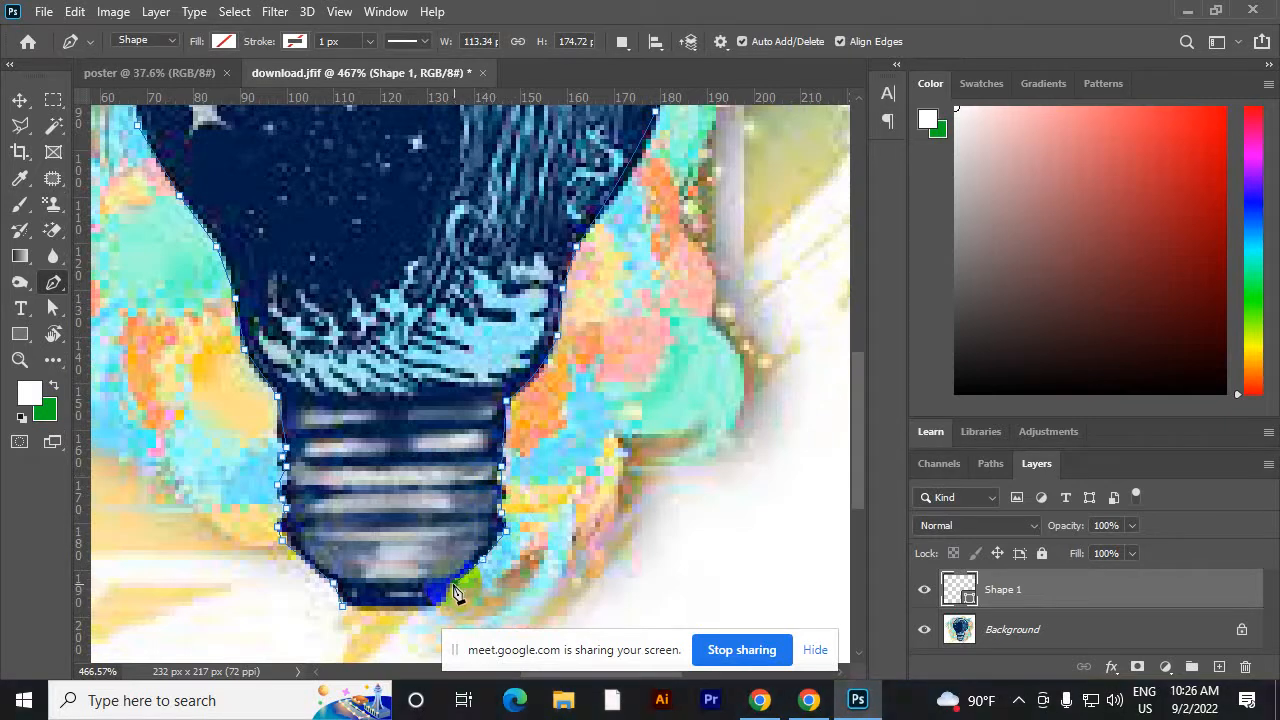
pyautogui.click(443, 606)
pyautogui.click(341, 607)
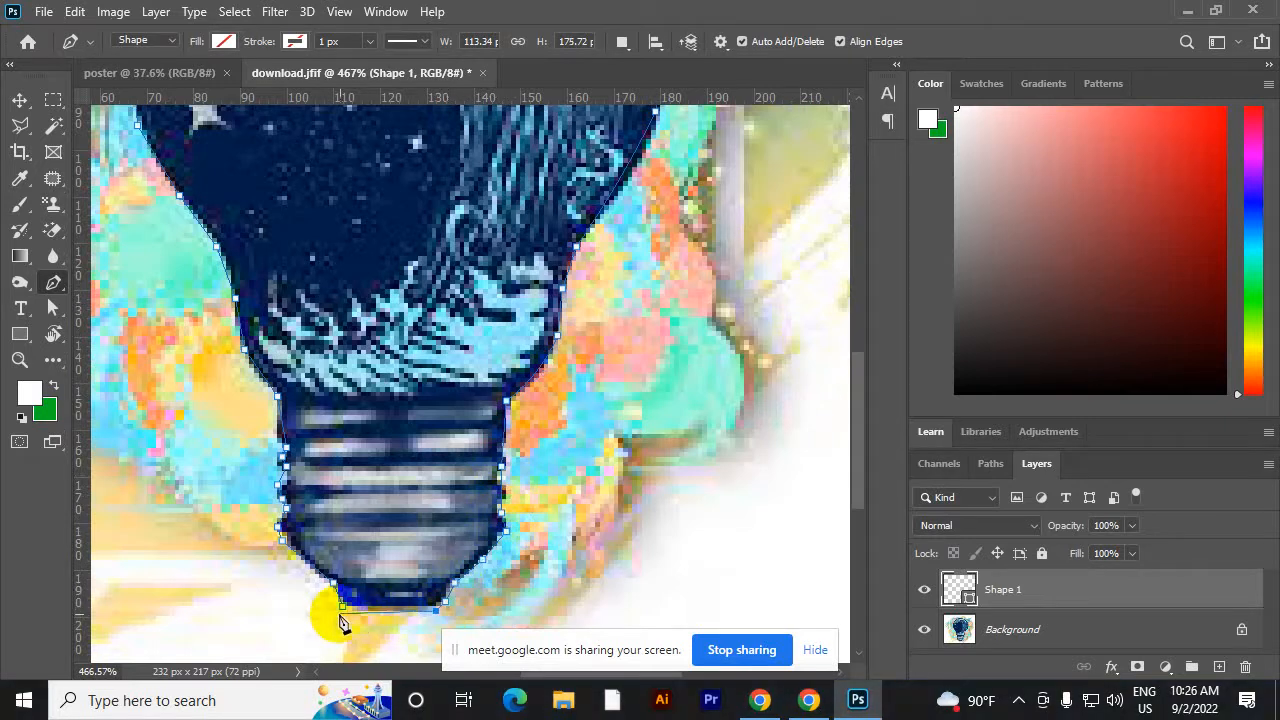
pyautogui.scroll(3, 345, 617)
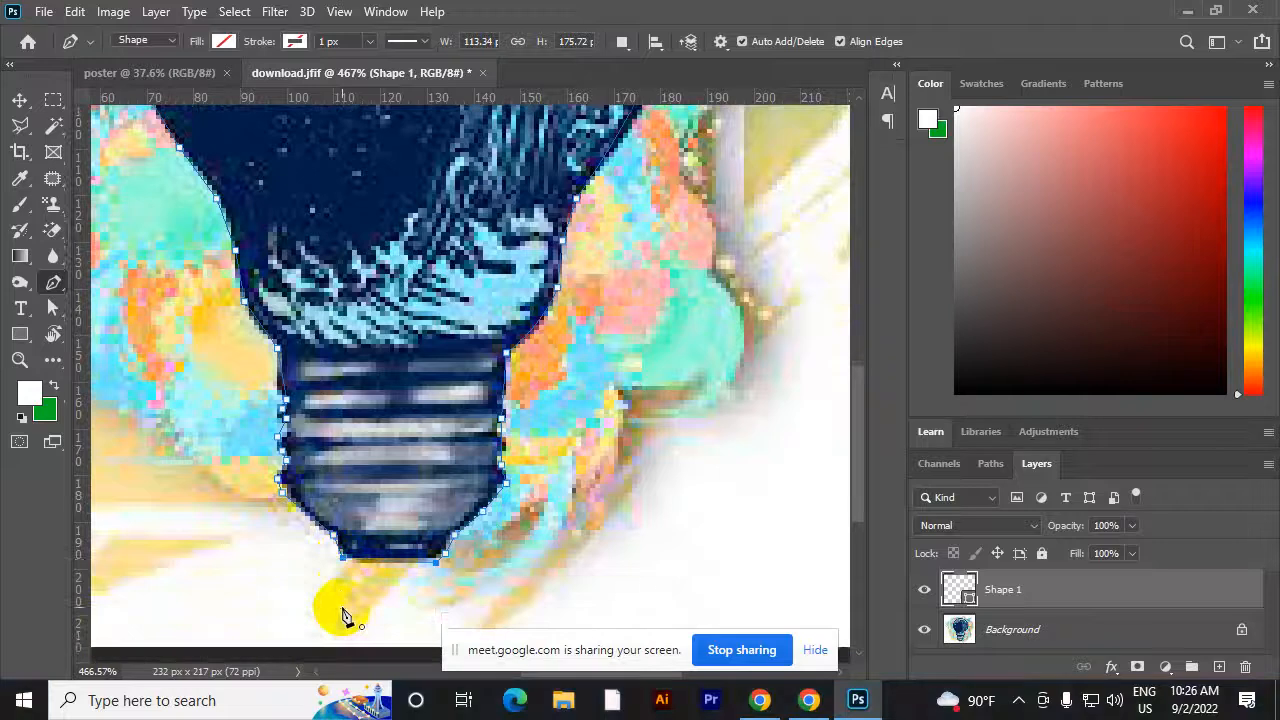
pyautogui.scroll(1, 346, 565)
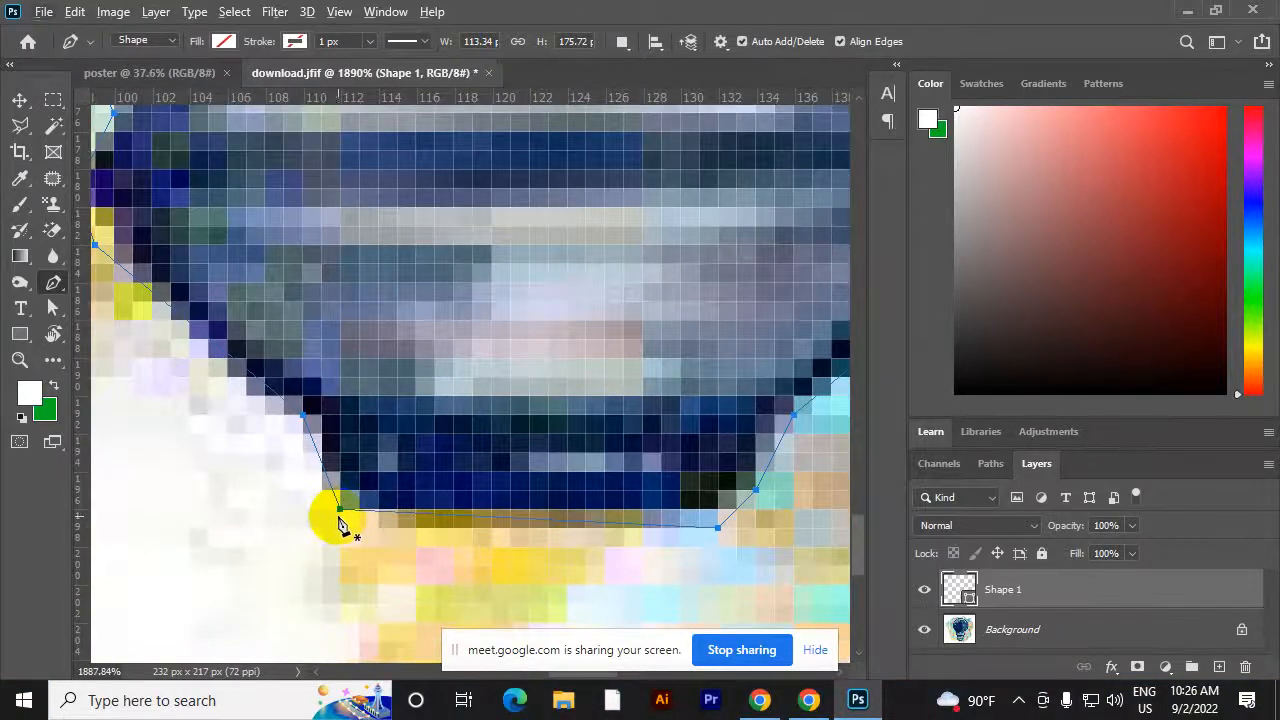
# Convert the closed bulb path into a new anti-aliased selection with a feather radius of 0 pixels
pyautogui.scroll(-5, 340, 520)
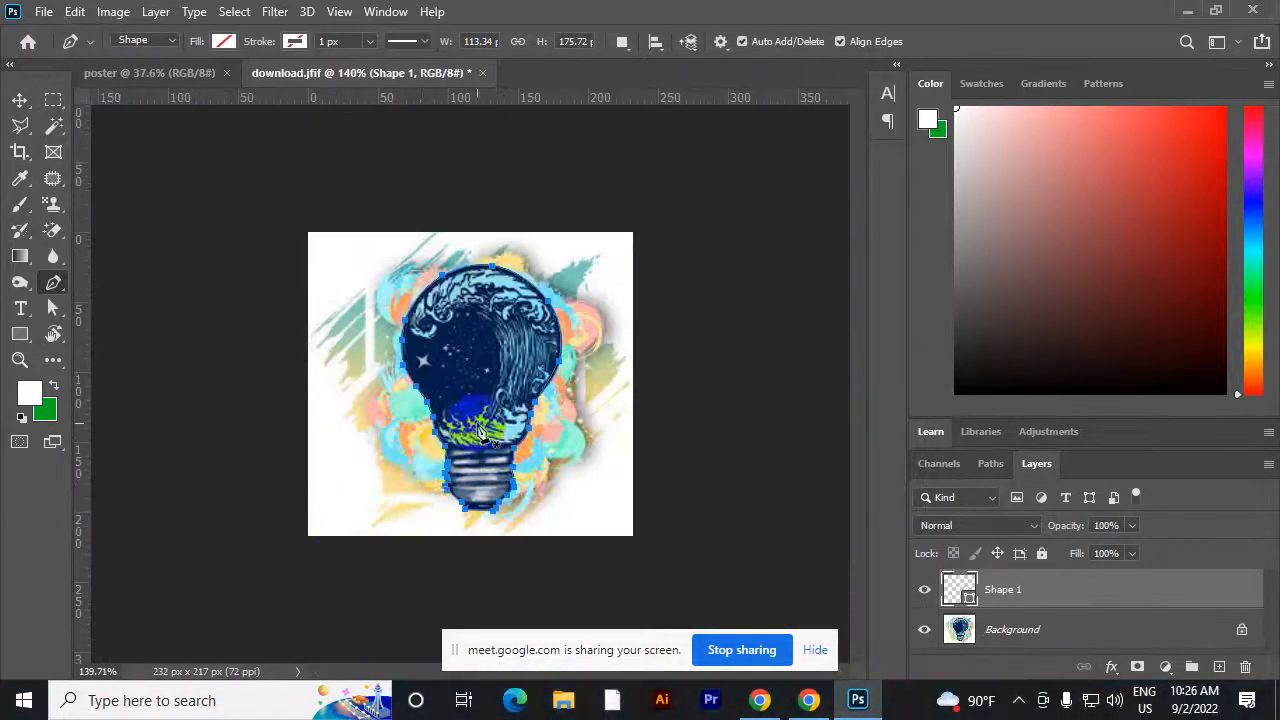
pyautogui.scroll(6, 479, 430)
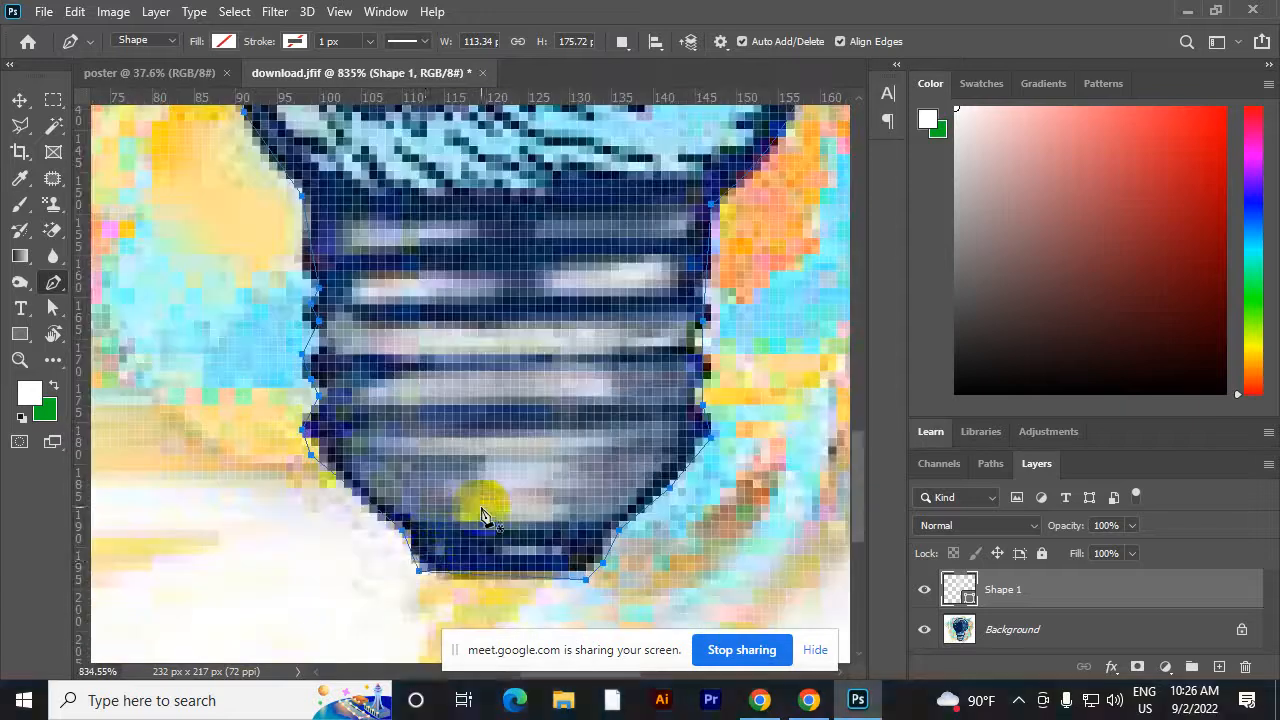
pyautogui.rightClick(421, 581)
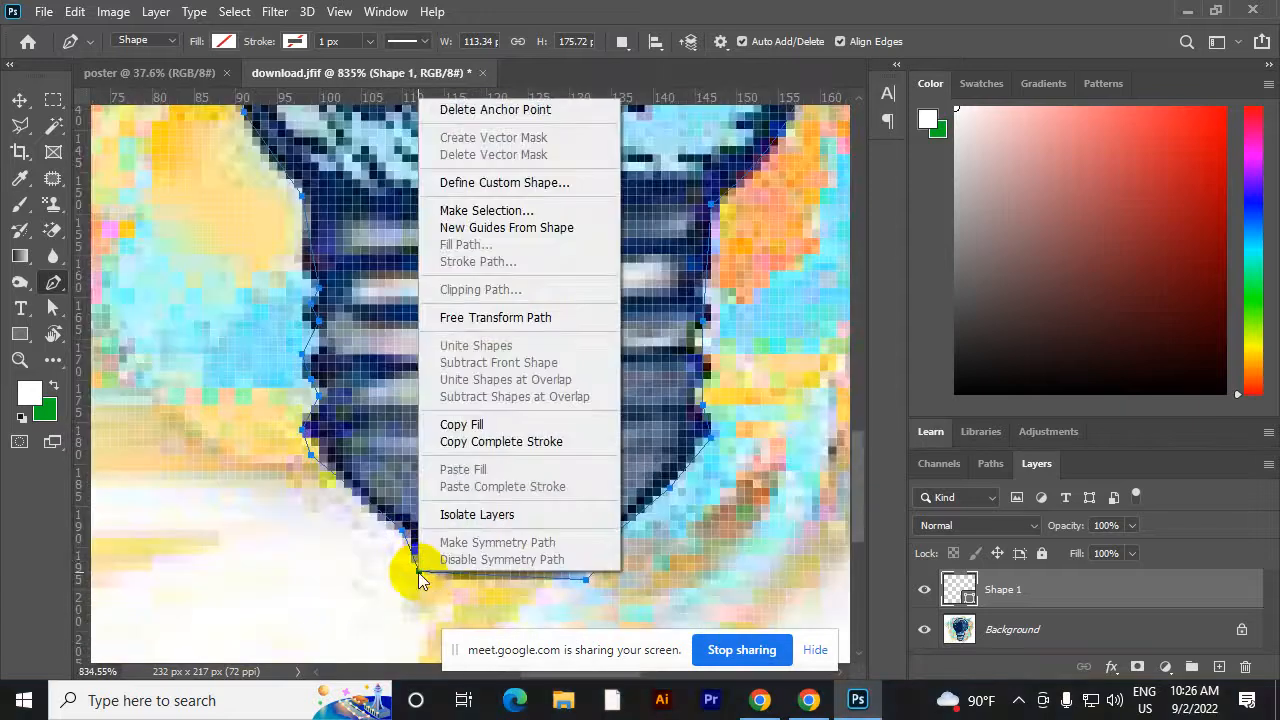
pyautogui.click(481, 211)
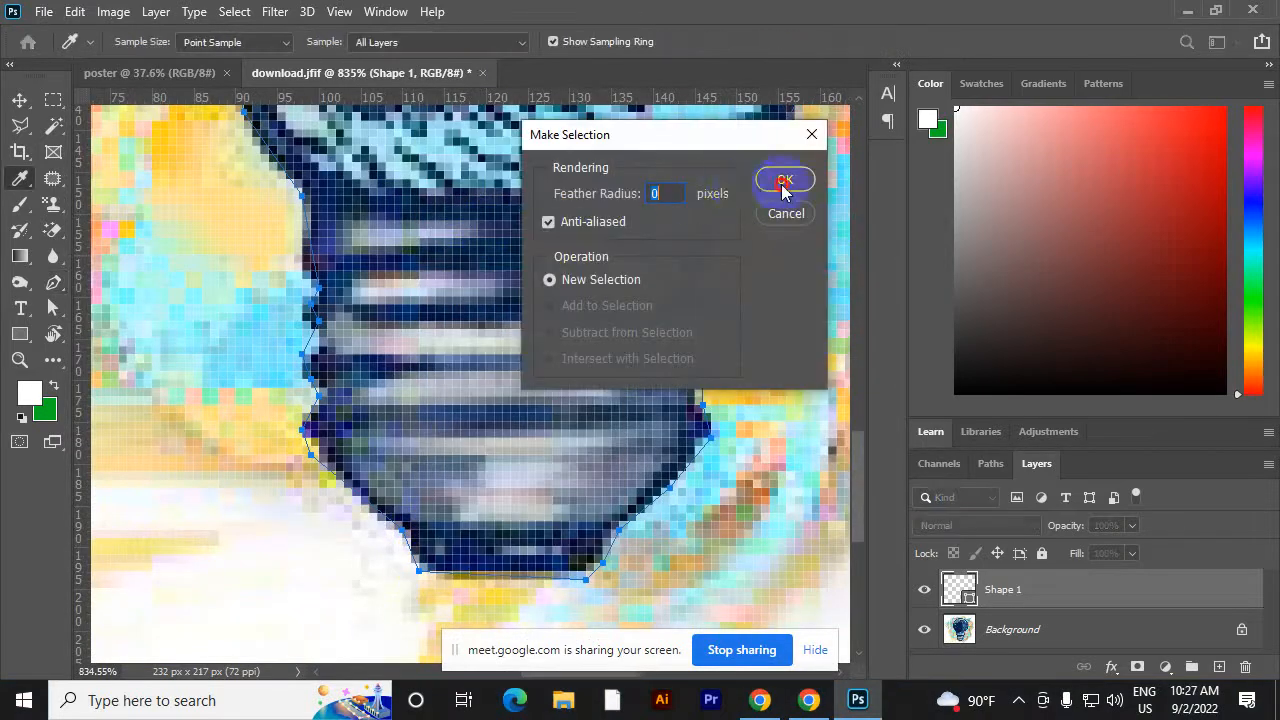
pyautogui.click(778, 183)
pyautogui.scroll(-8, 503, 338)
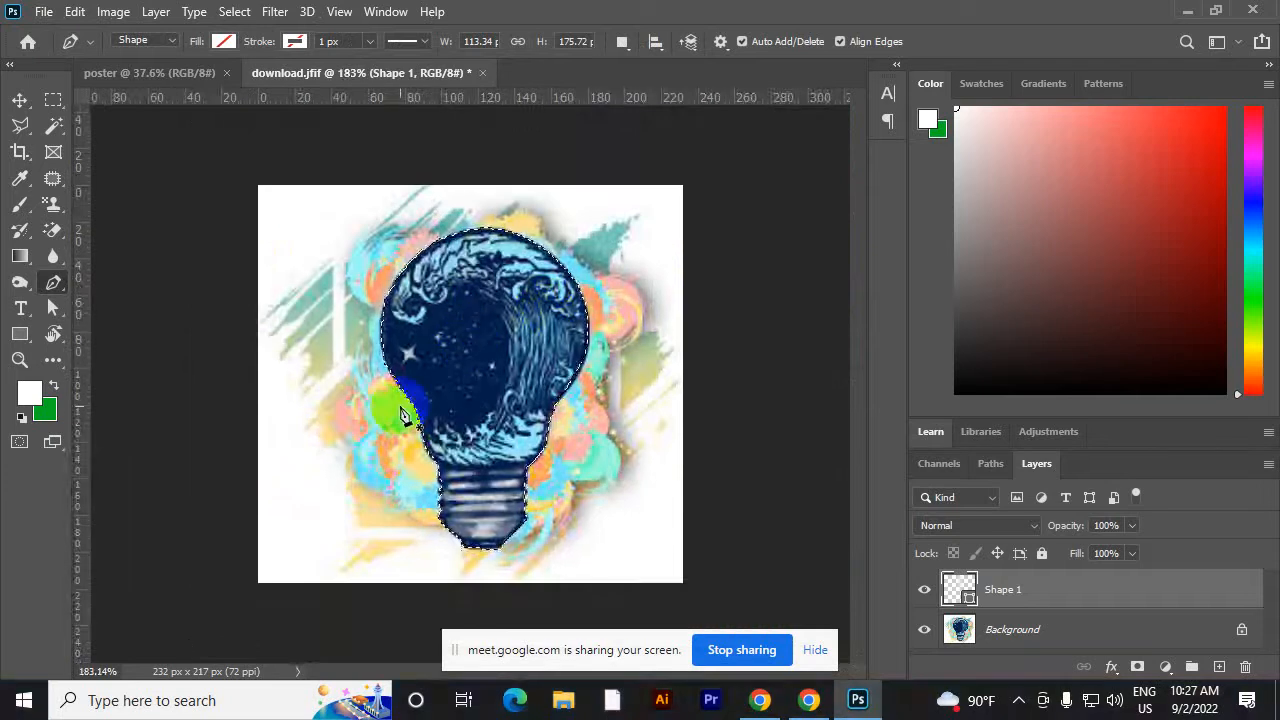
# Add a layer mask to the Shape 1 layer from the bulb selection, and select the Background layer
pyautogui.click(1136, 668)
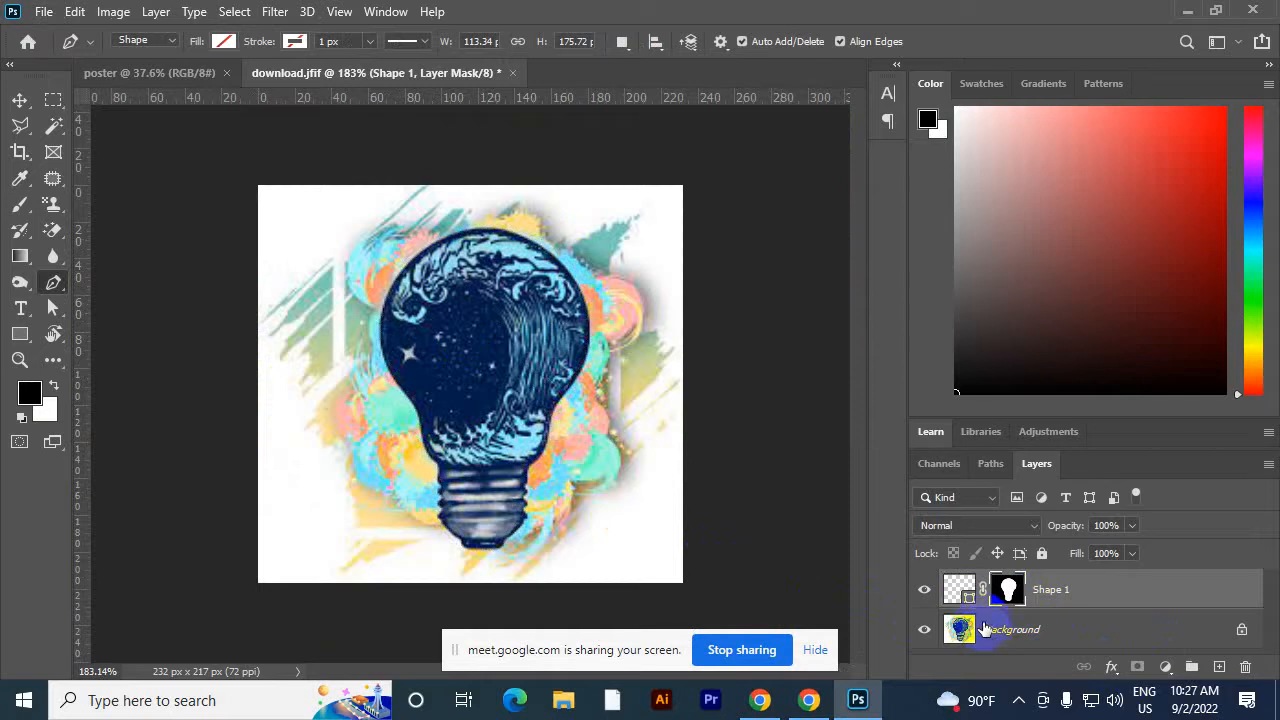
pyautogui.click(978, 632)
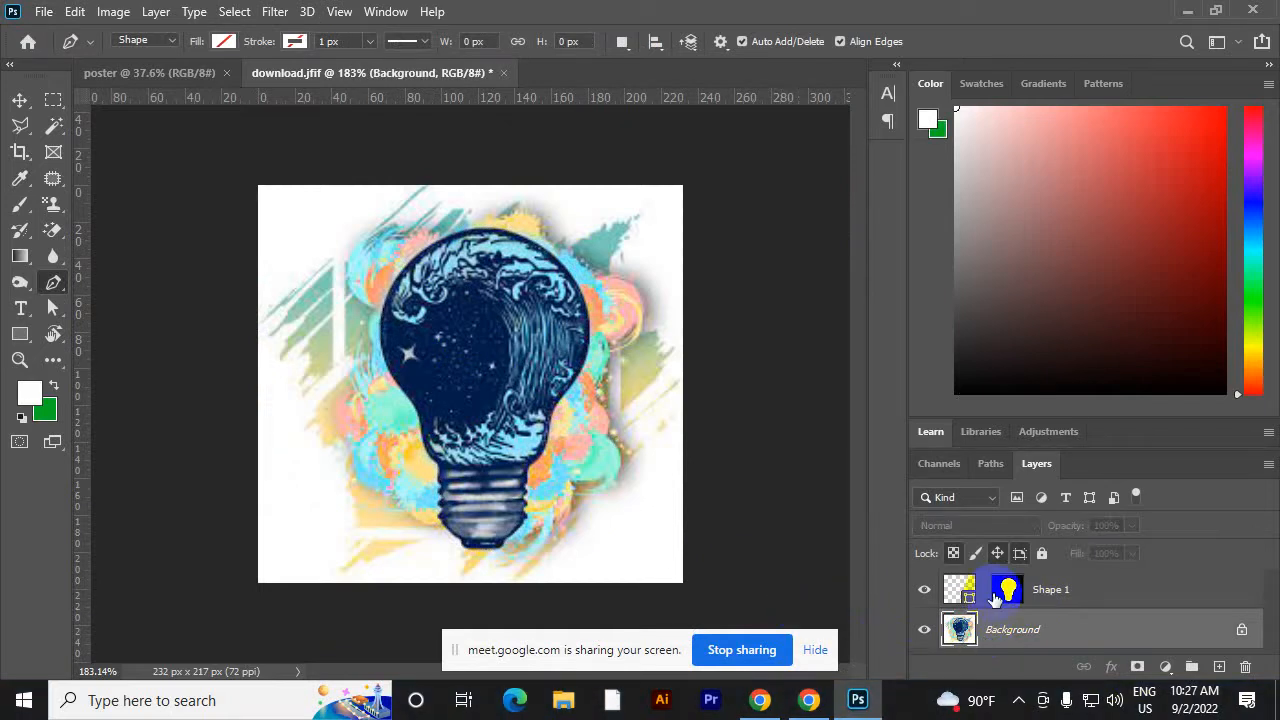
# Switch to the Google Meet call to check on the class, and return to Photoshop
pyautogui.click(810, 700)
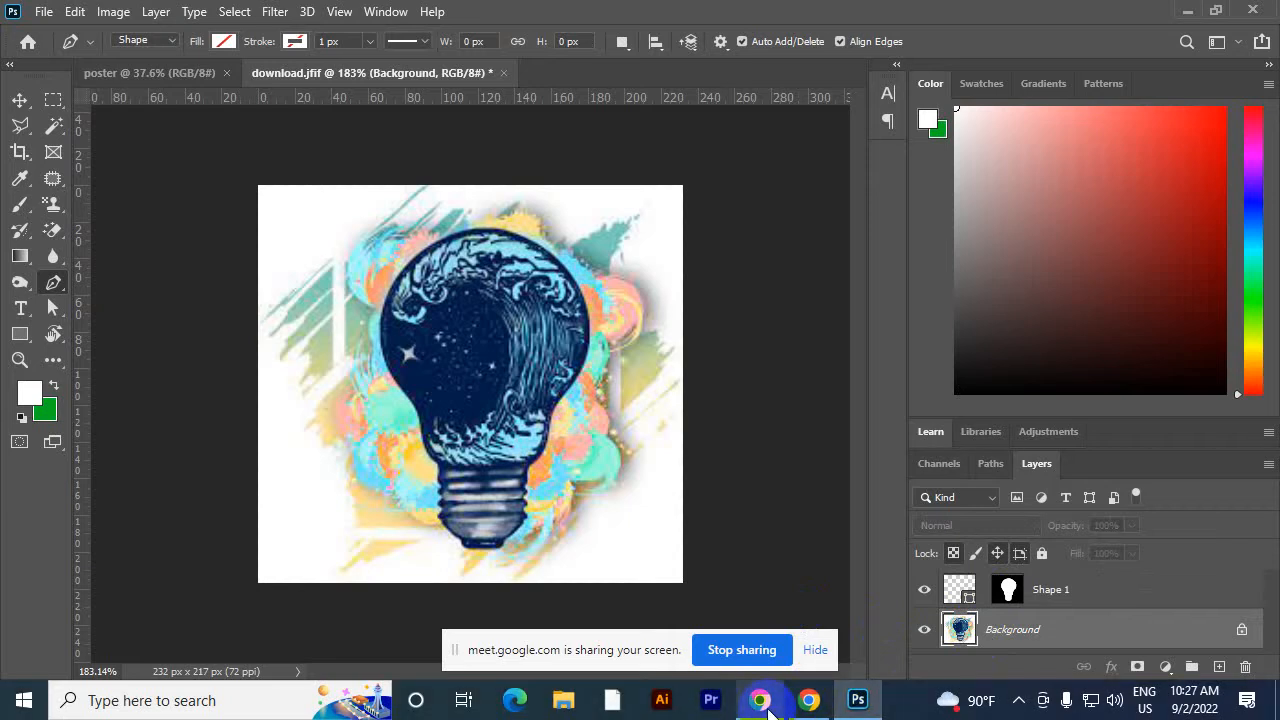
pyautogui.click(766, 704)
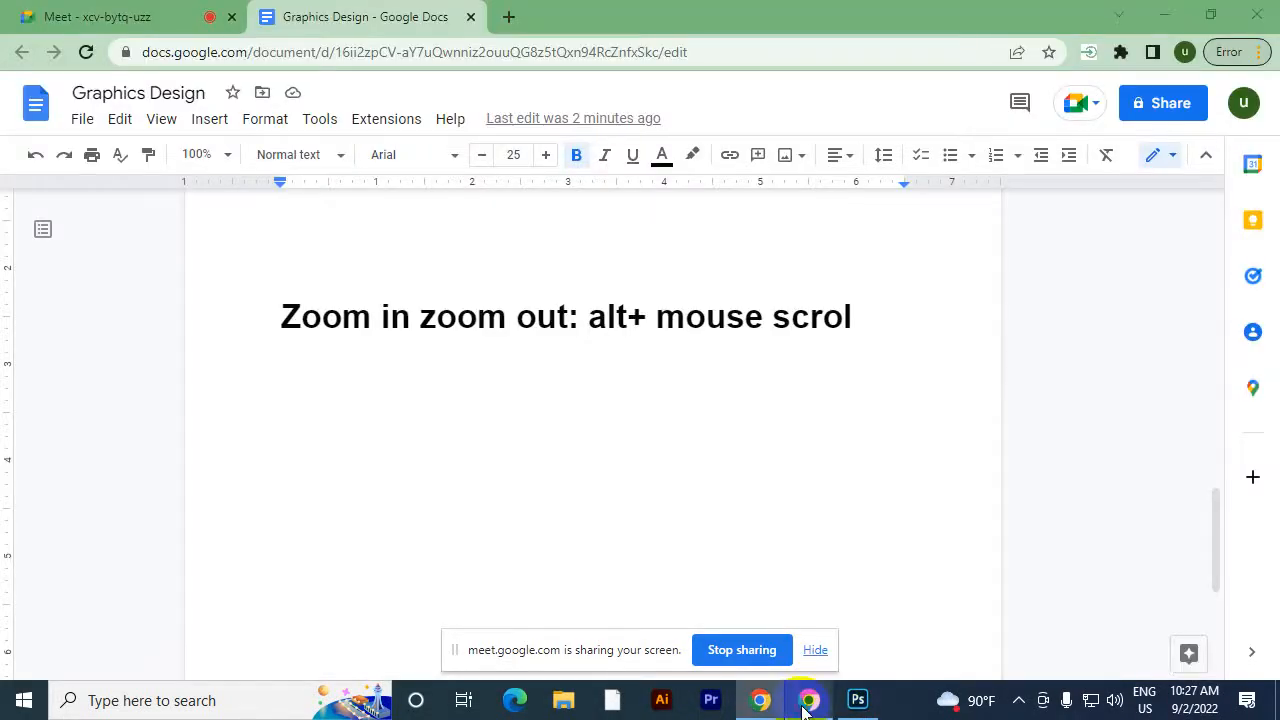
pyautogui.click(90, 12)
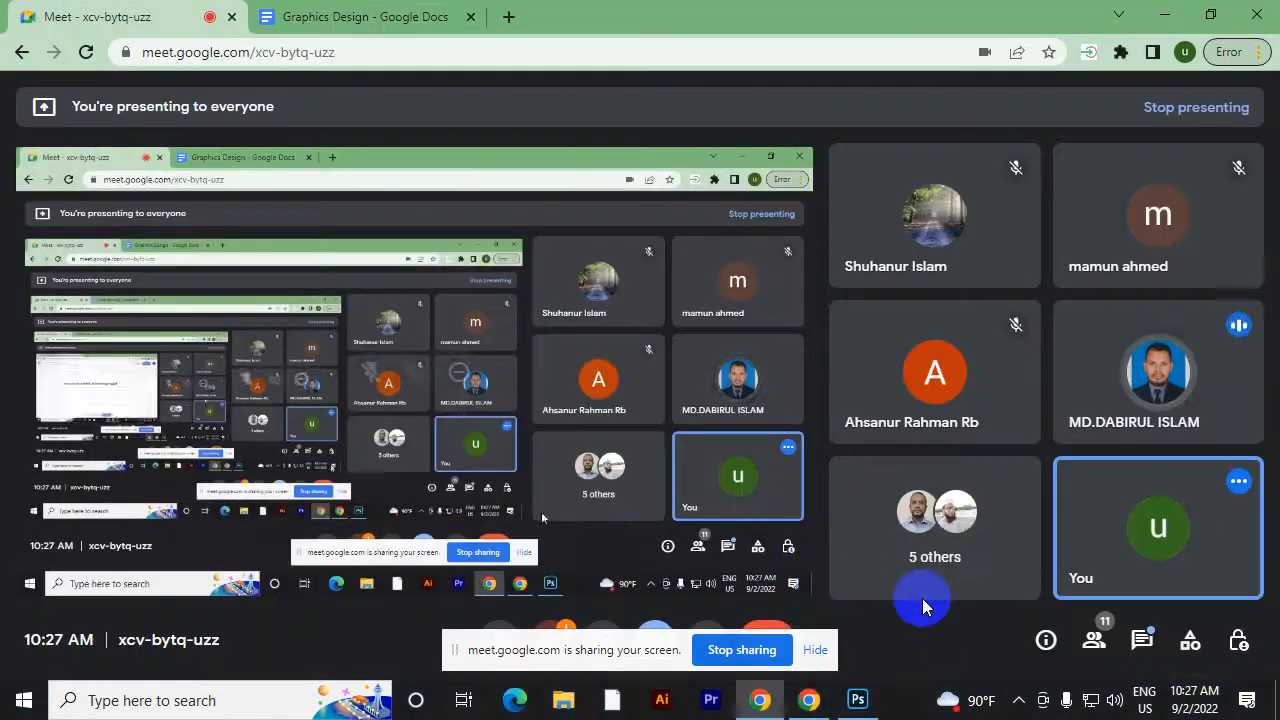
pyautogui.moveTo(868, 708)
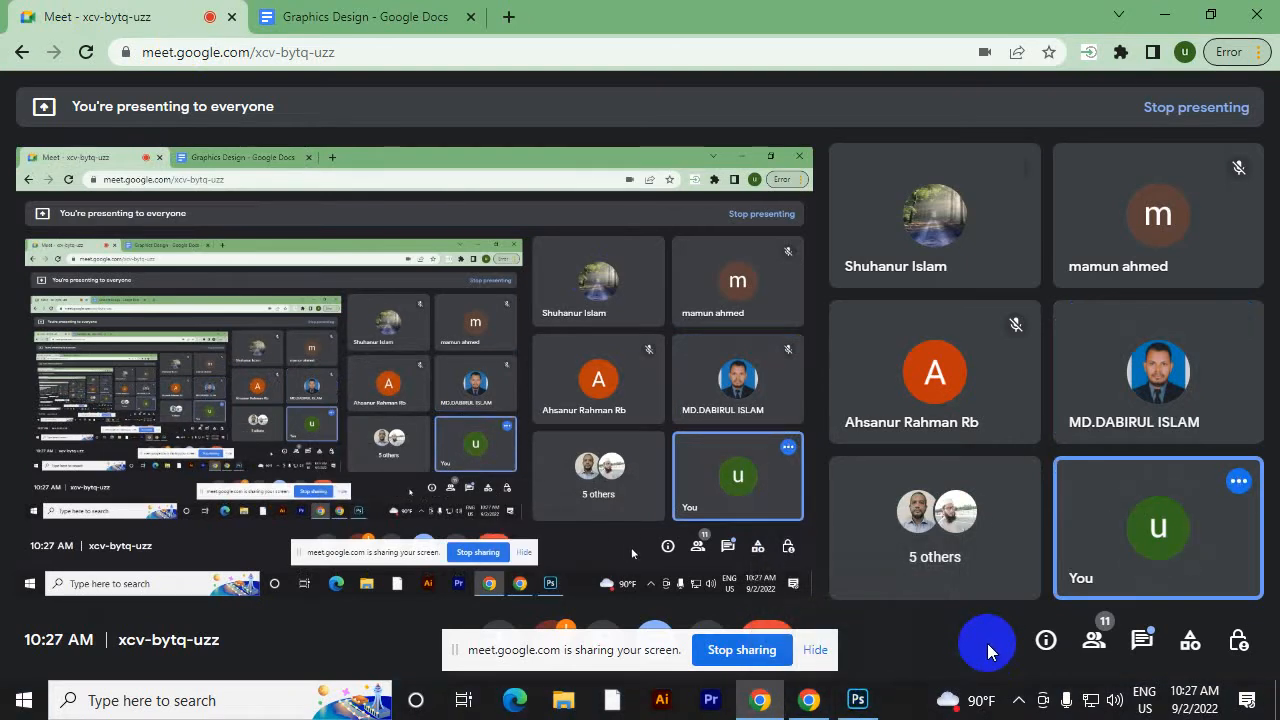
pyautogui.click(857, 700)
# Try deleting the Shape 1 layer and unlocking the Background layer, and undo both changes
pyautogui.click(1112, 598)
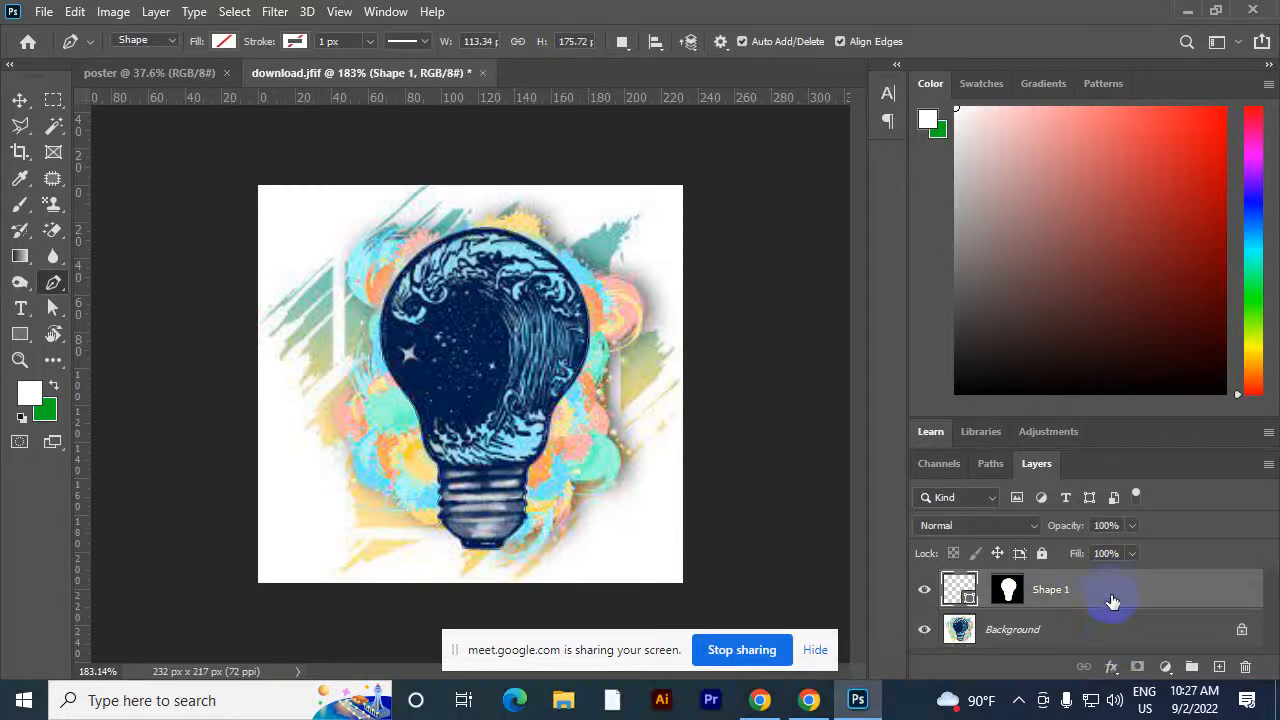
pyautogui.press('Delete')
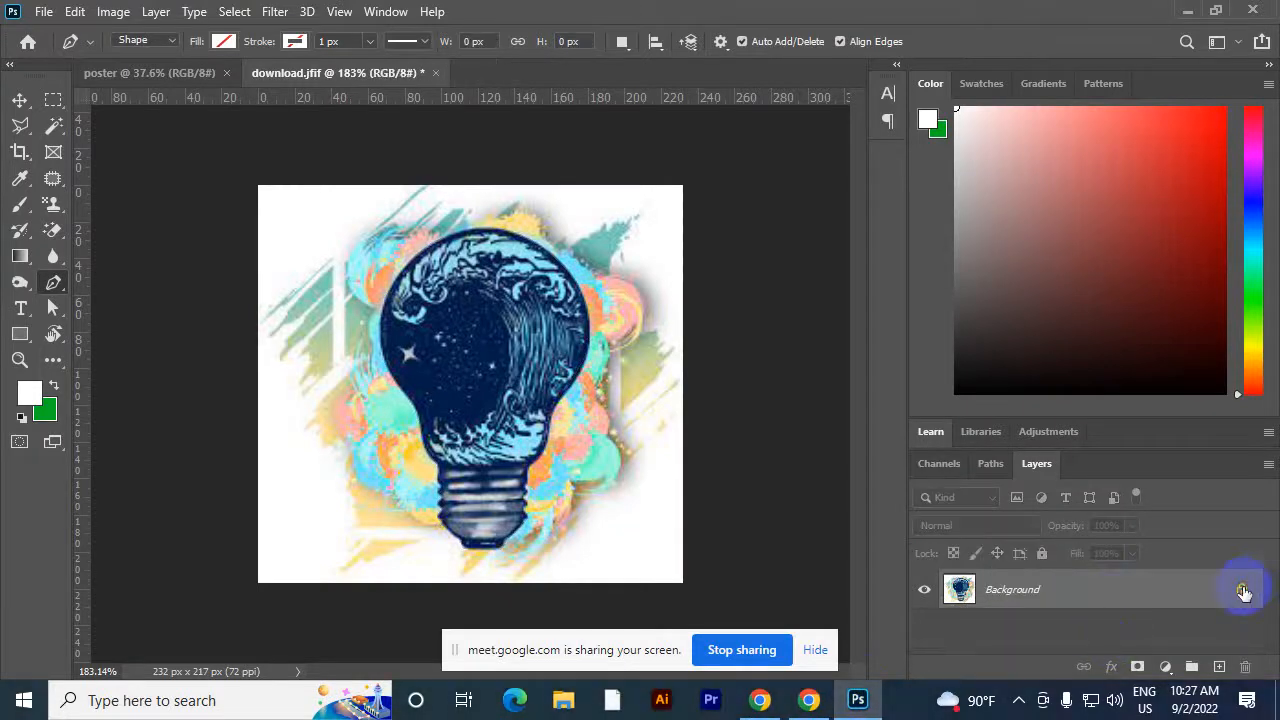
pyautogui.click(1243, 592)
pyautogui.click(990, 463)
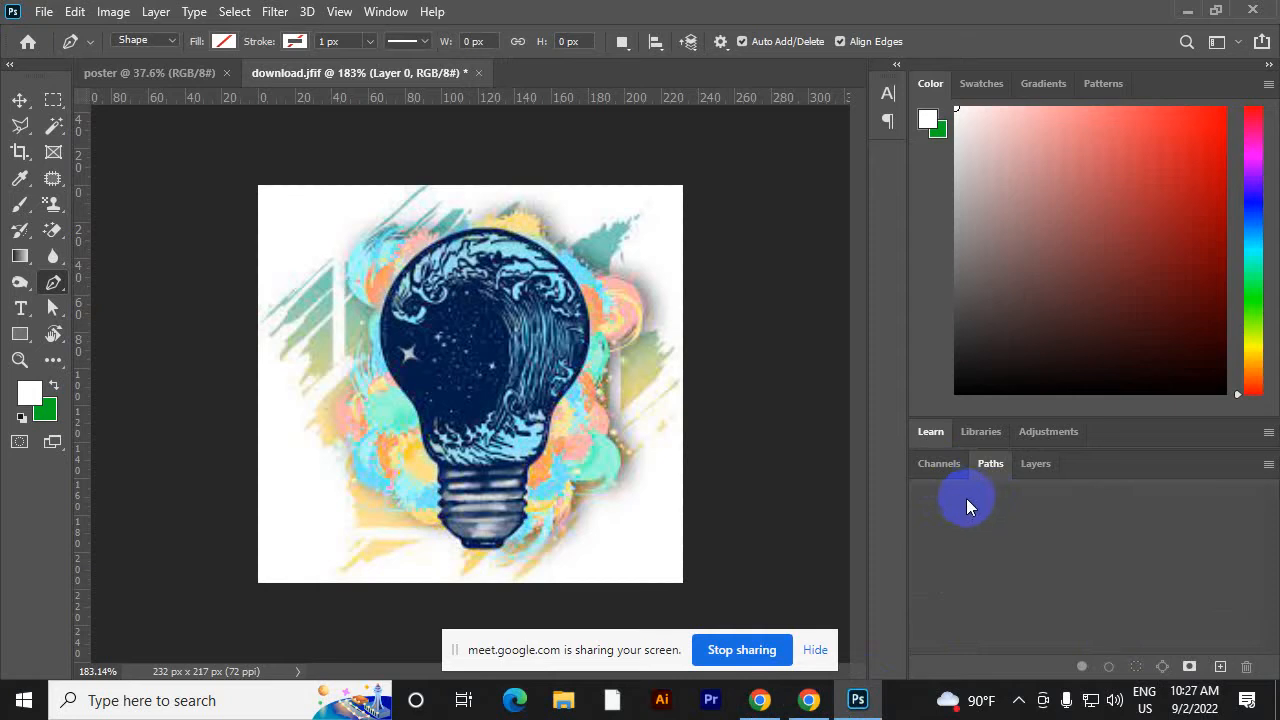
pyautogui.hotkey('ctrl', 'z')
pyautogui.click(940, 464)
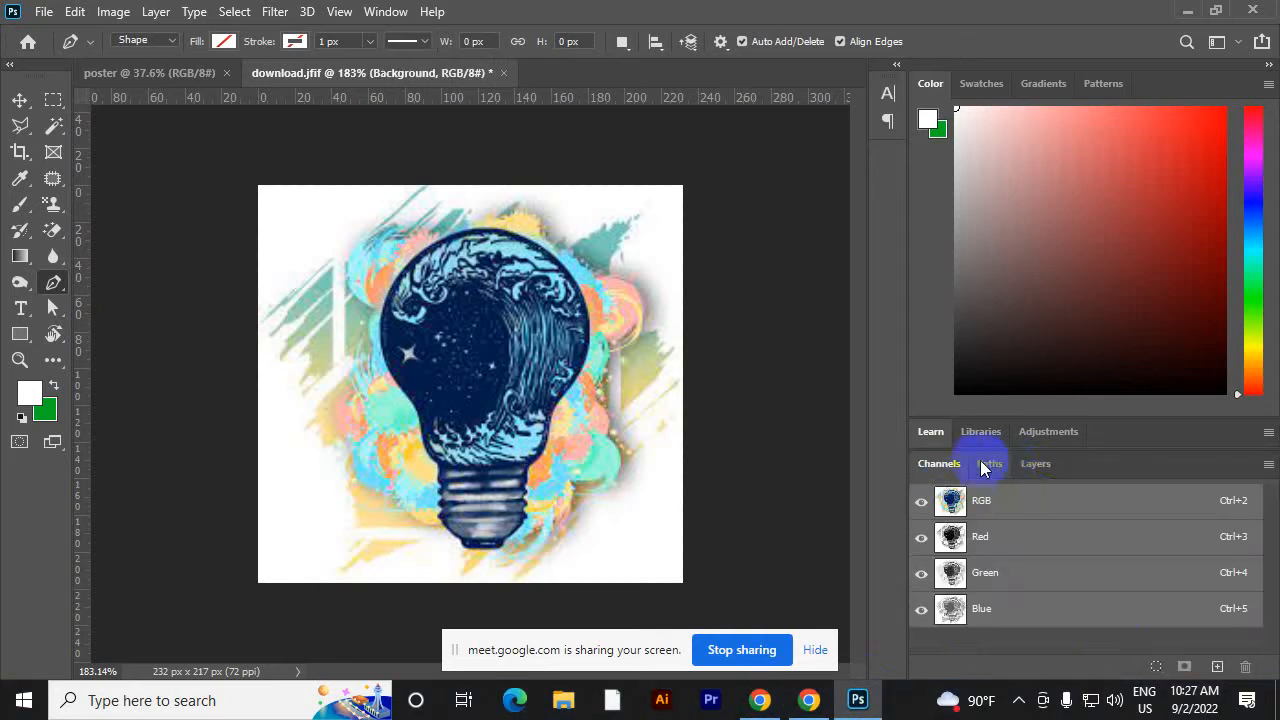
pyautogui.click(982, 465)
pyautogui.click(1036, 464)
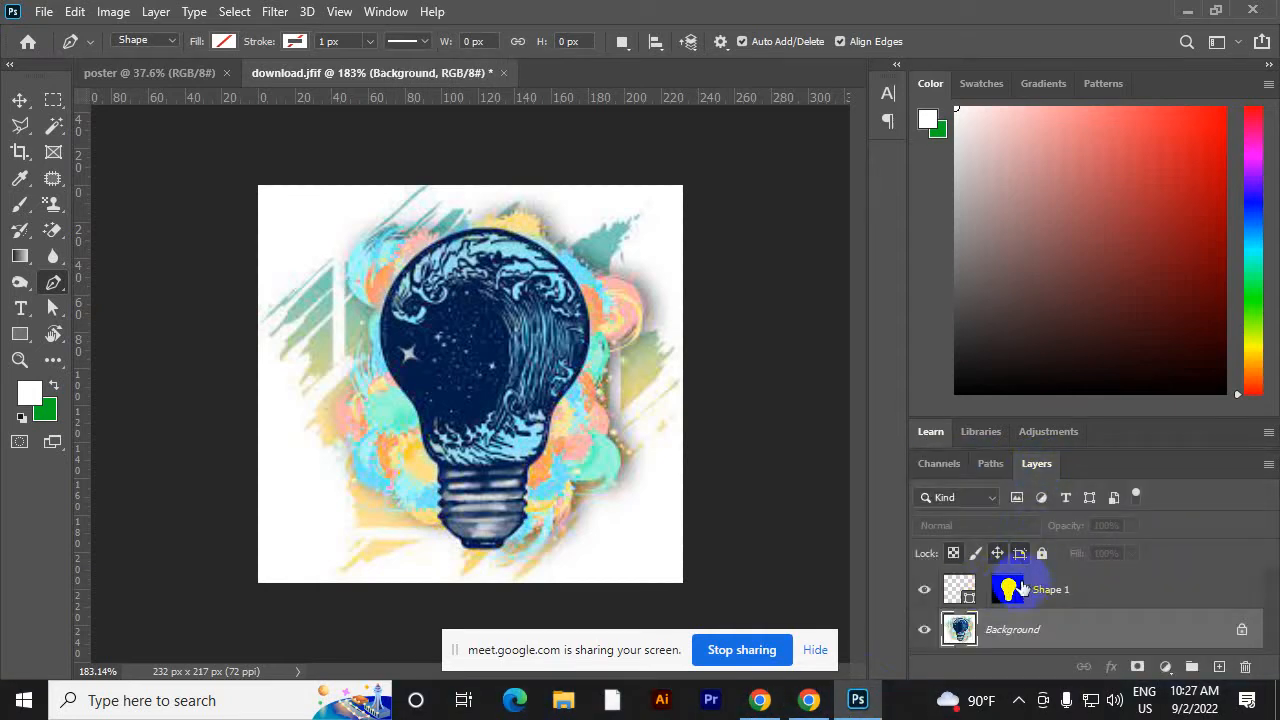
# Load the bulb outline from the Shape 1 mask as a selection and try to delete the layer's selected content
pyautogui.click(1050, 591)
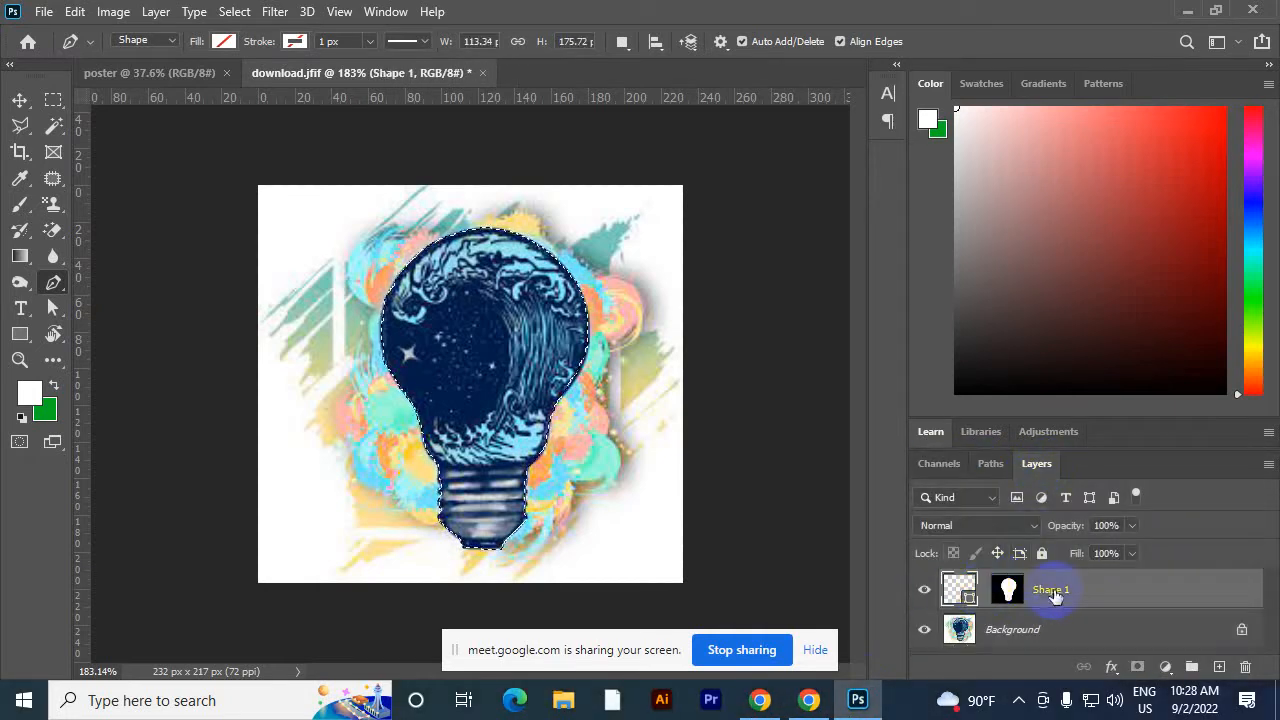
pyautogui.press('Delete')
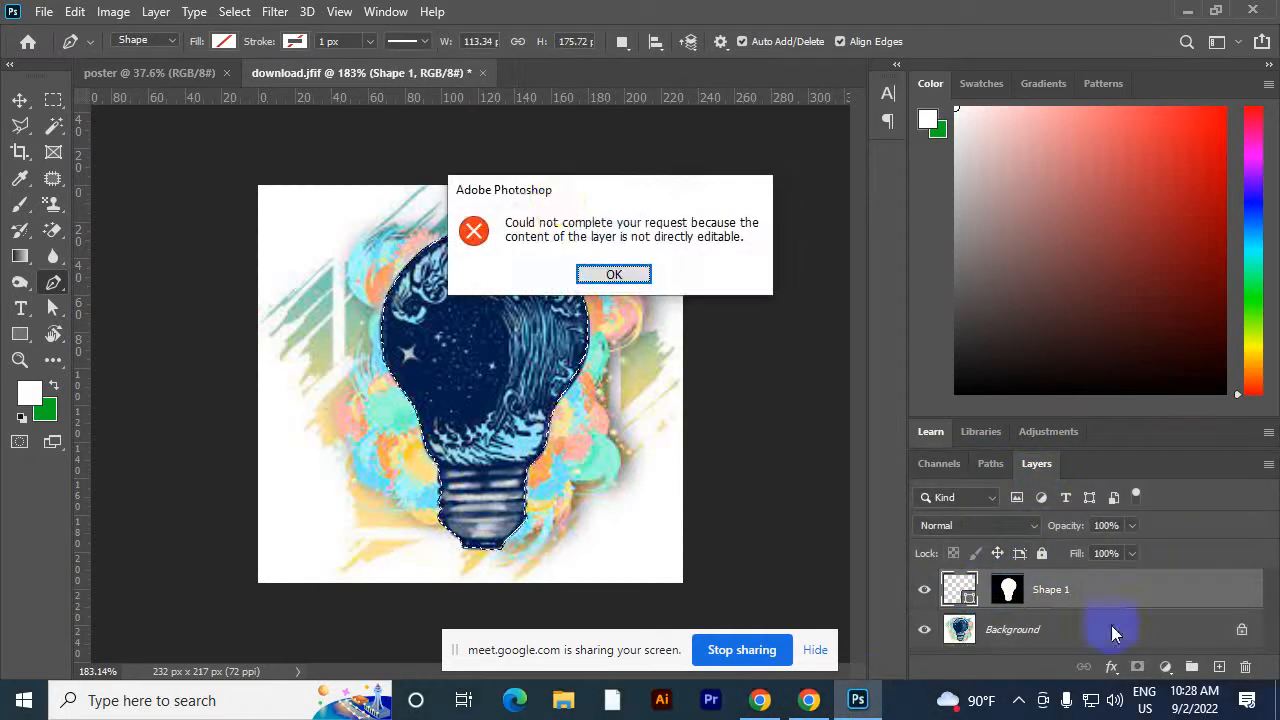
pyautogui.click(632, 278)
# Unlock the Background layer, try again to delete the selected content on Shape 1, and undo the unlocking
pyautogui.click(1242, 627)
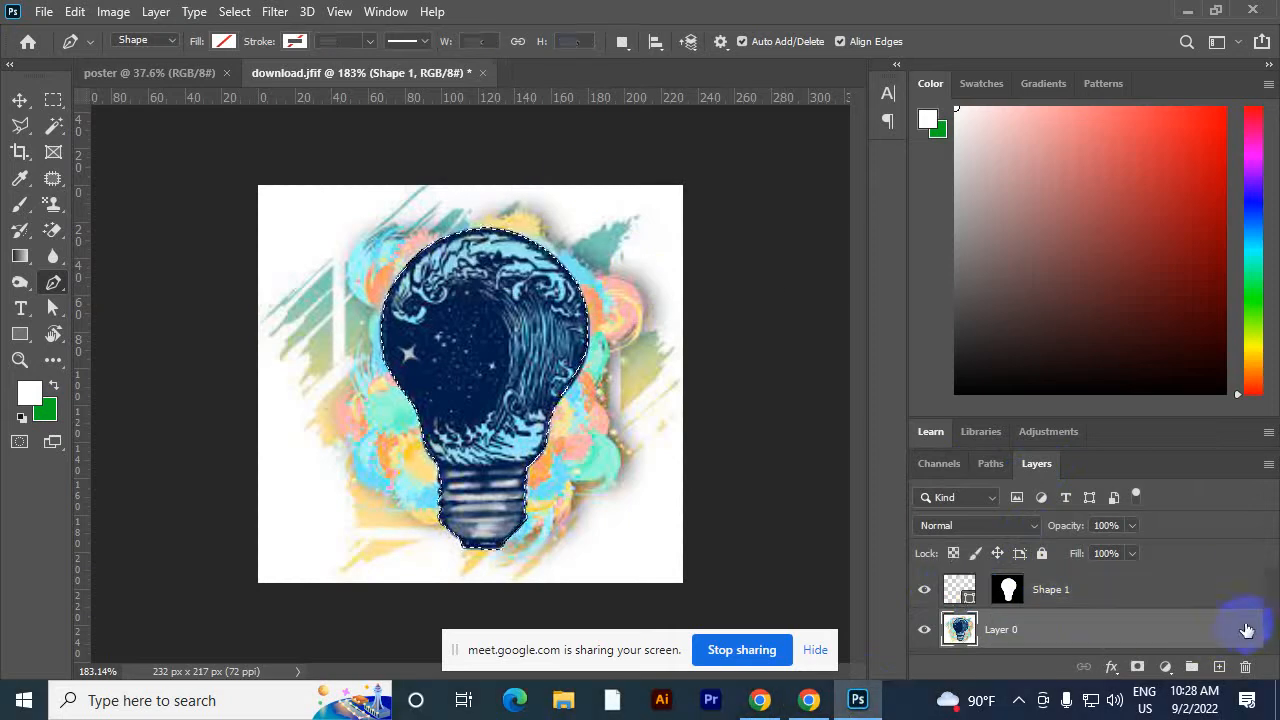
pyautogui.click(1113, 591)
pyautogui.press('Delete')
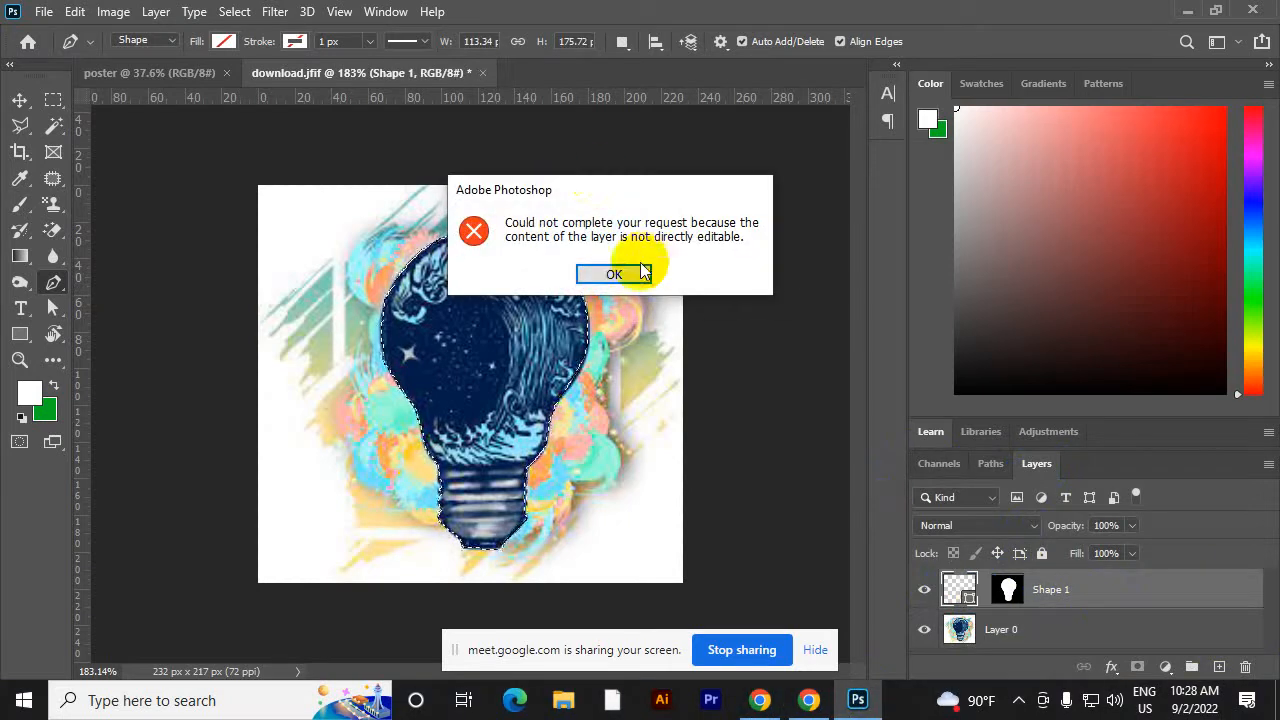
pyautogui.click(645, 274)
pyautogui.click(1053, 633)
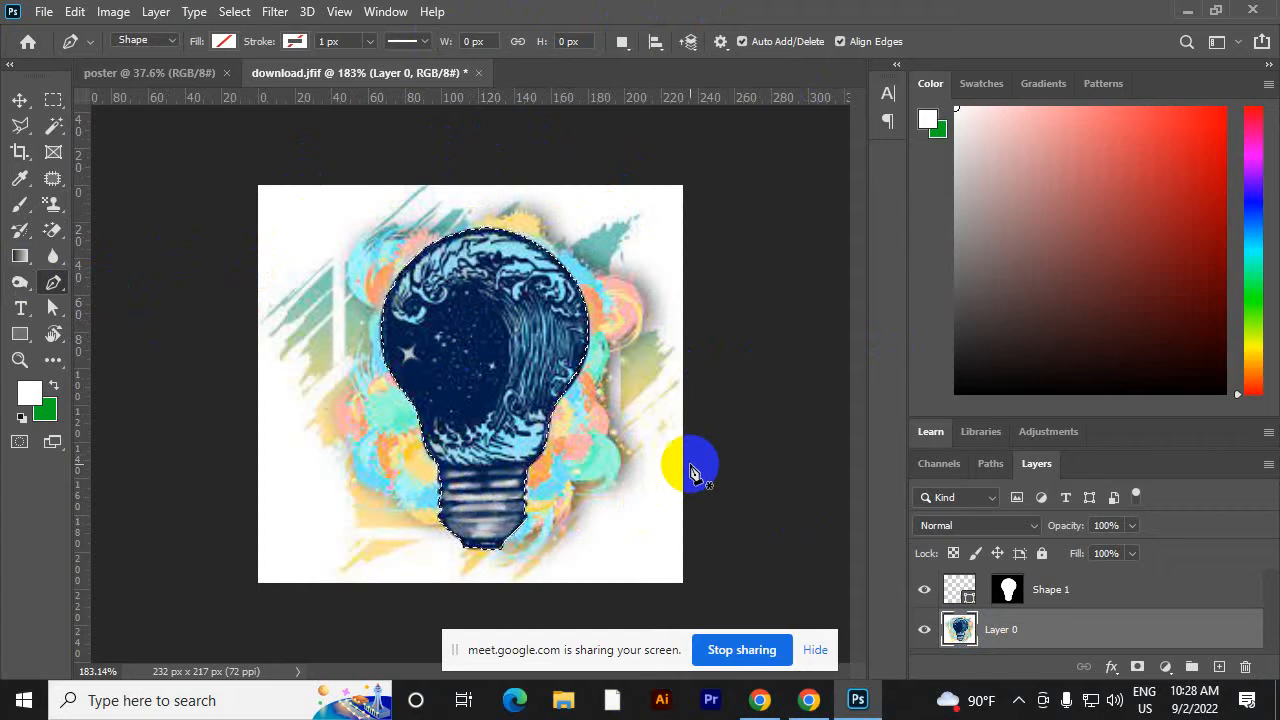
pyautogui.hotkey('ctrl', 'z')
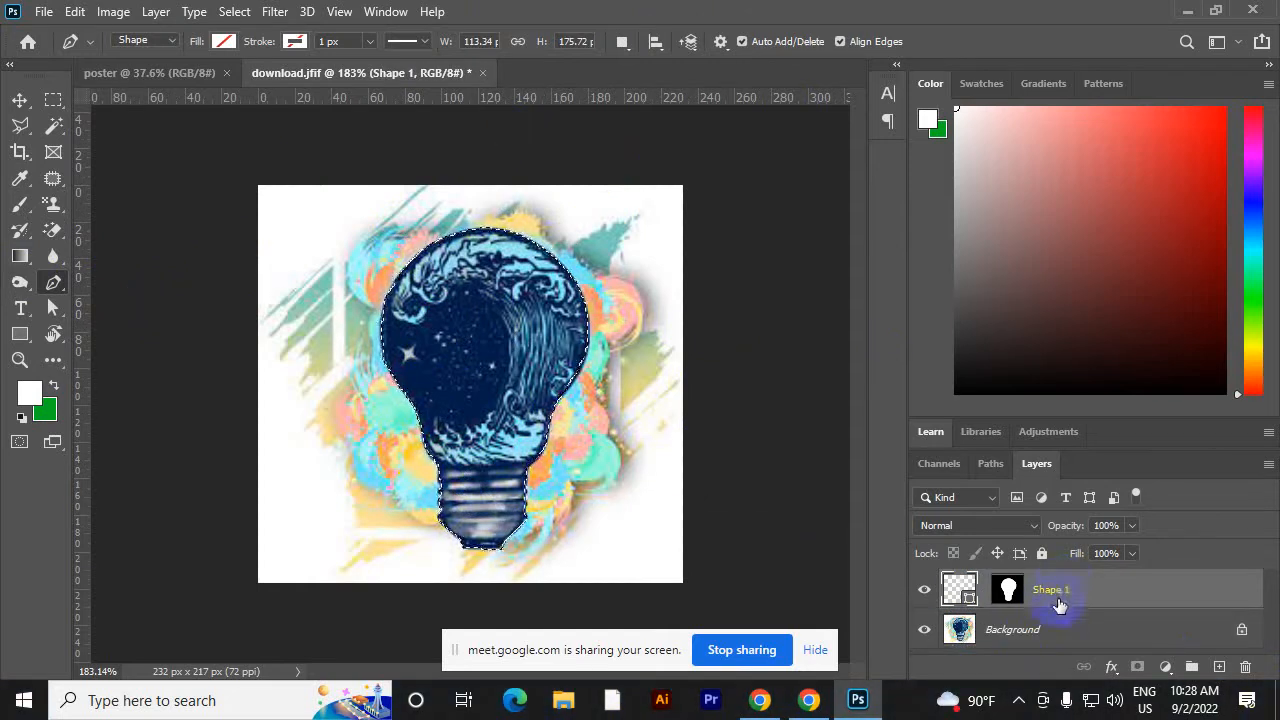
# Unlock the Background layer, mask it with the bulb selection, and undo the mask
pyautogui.click(1057, 634)
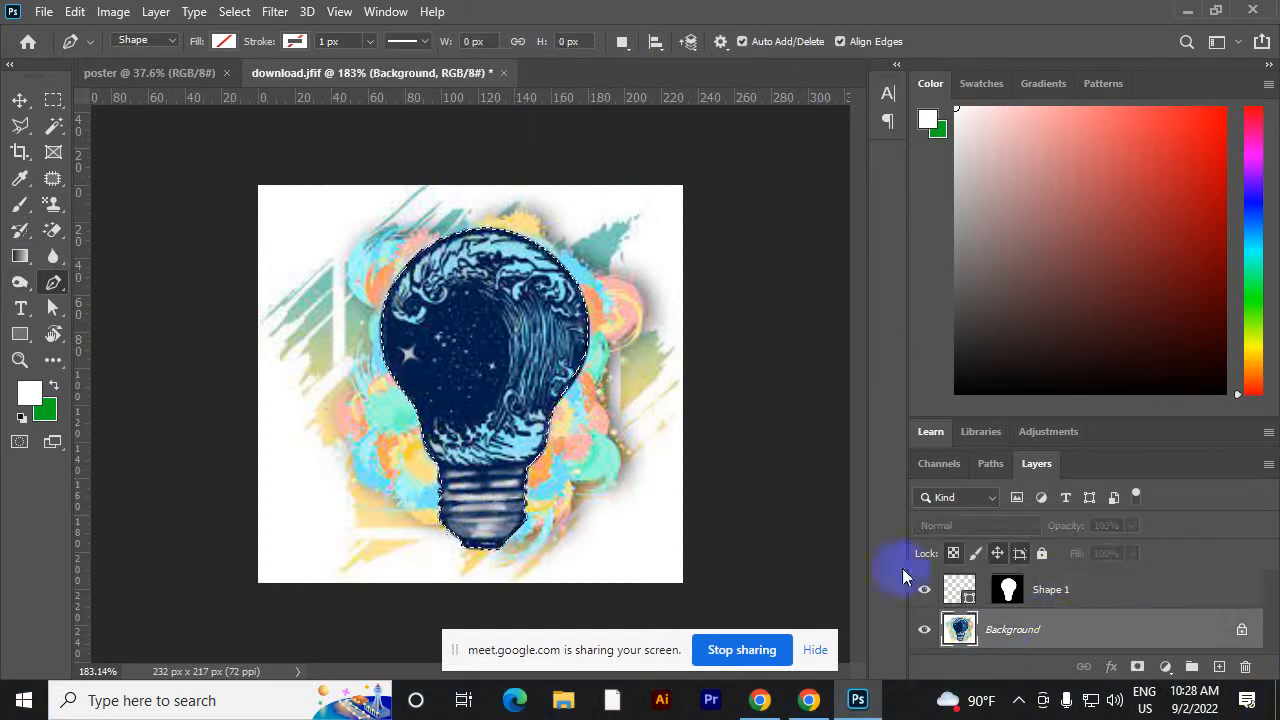
pyautogui.click(1241, 629)
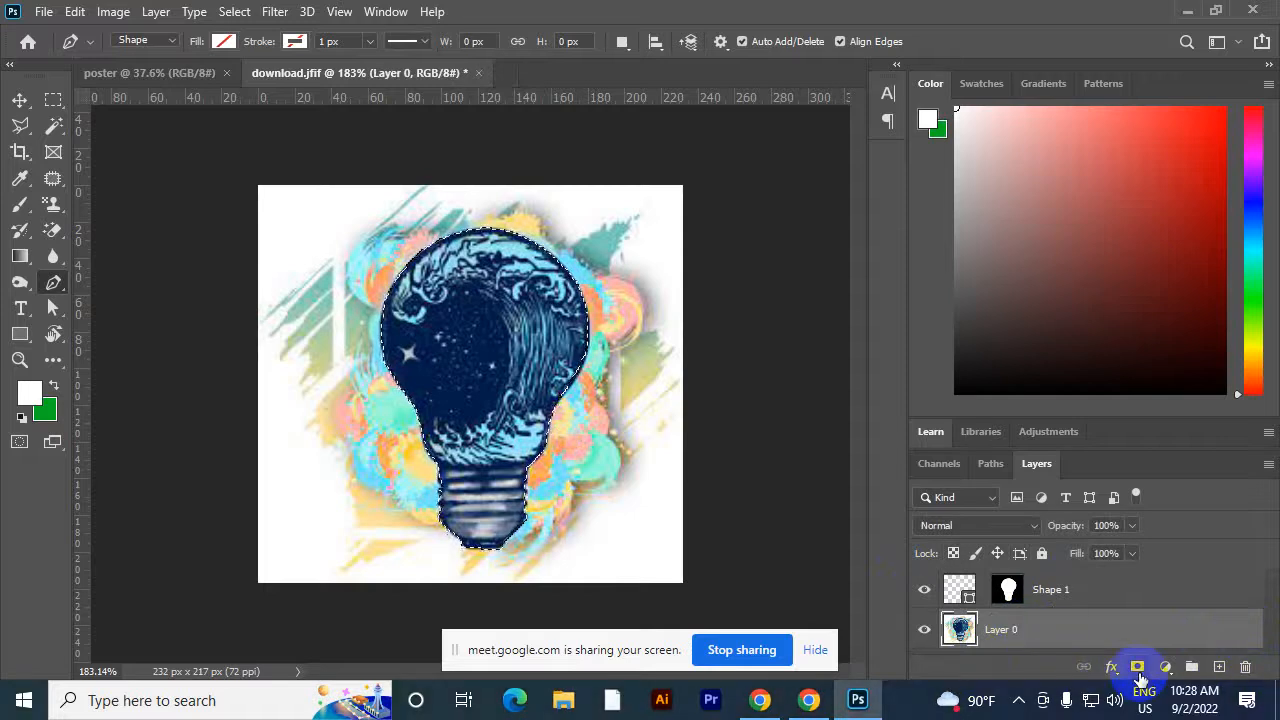
pyautogui.click(1138, 670)
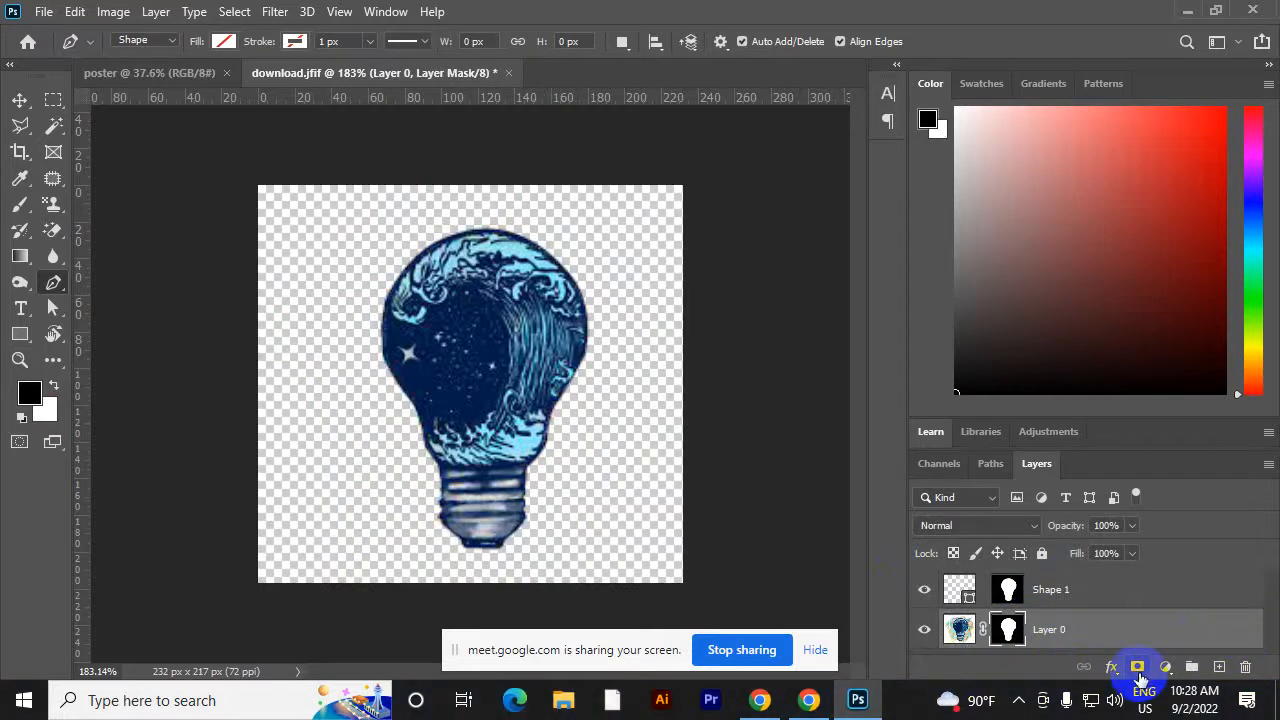
pyautogui.hotkey('ctrl', 'z')
# Move the Shape 1 layer below Layer 0, hide it, and make Layer 0 the active layer
pyautogui.click(1046, 592)
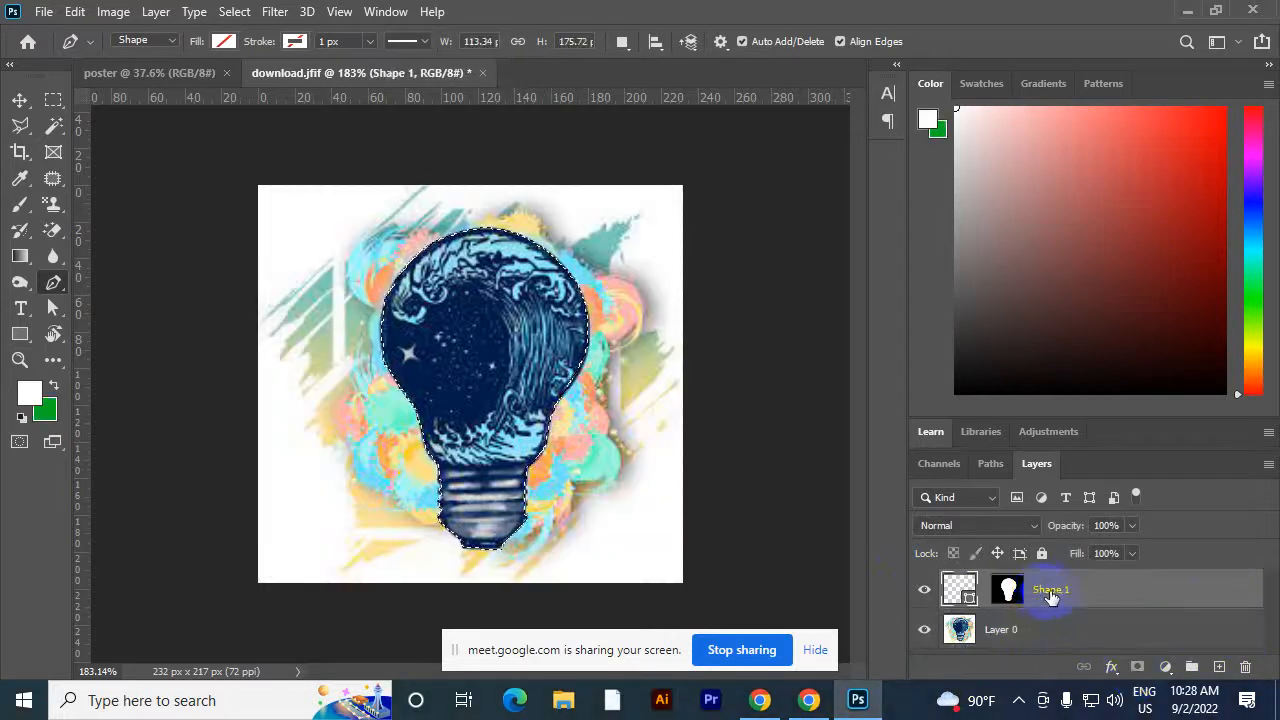
pyautogui.moveTo(1050, 596); pyautogui.dragTo(1050, 650)
pyautogui.click(924, 629)
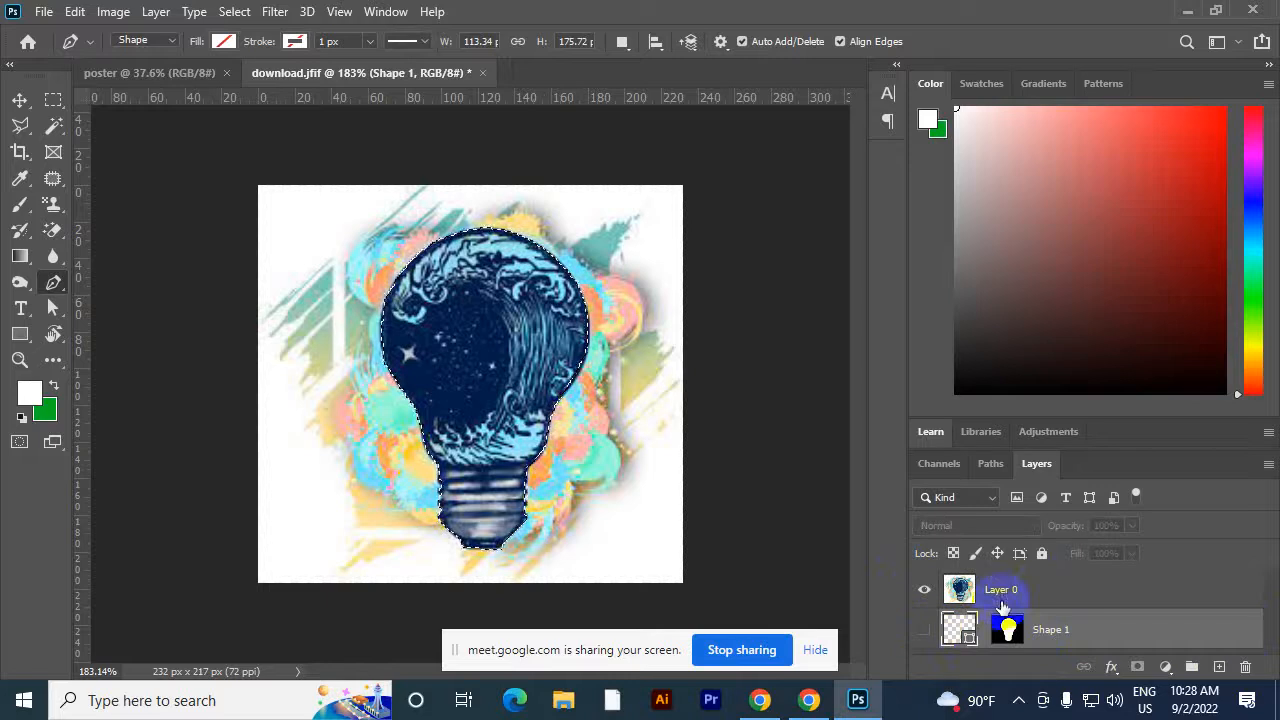
pyautogui.click(1050, 589)
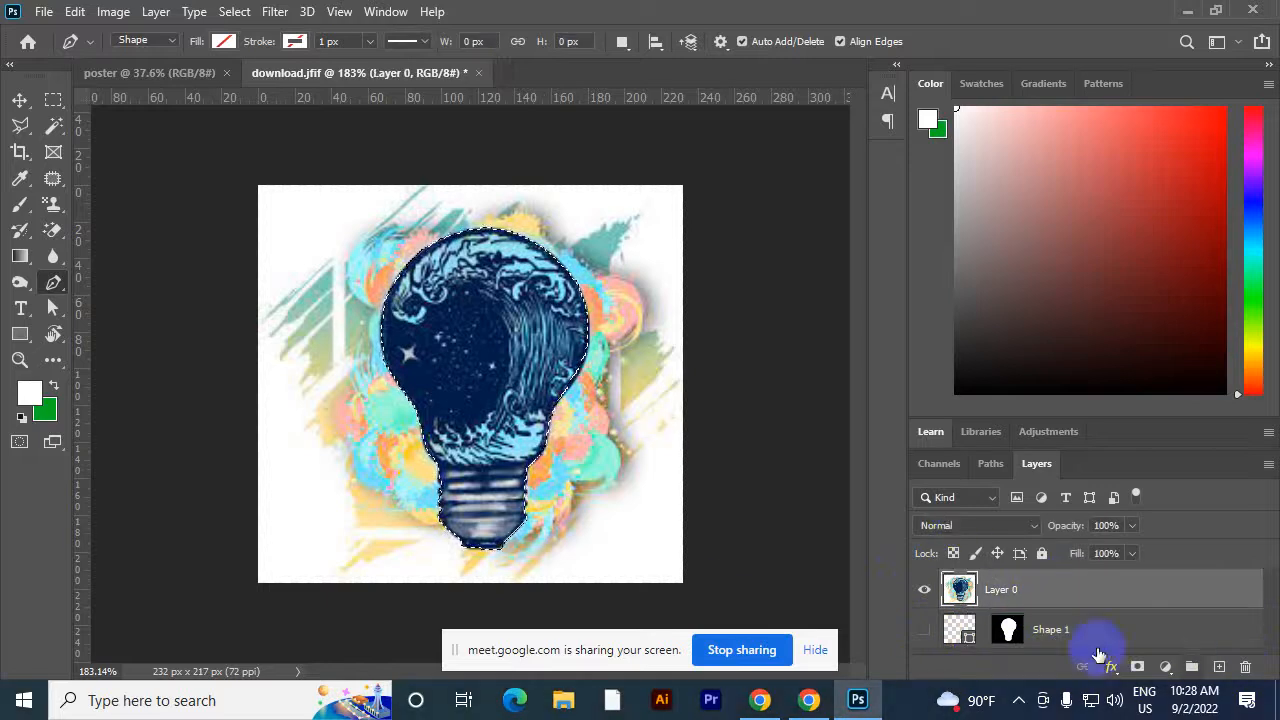
pyautogui.click(1072, 627)
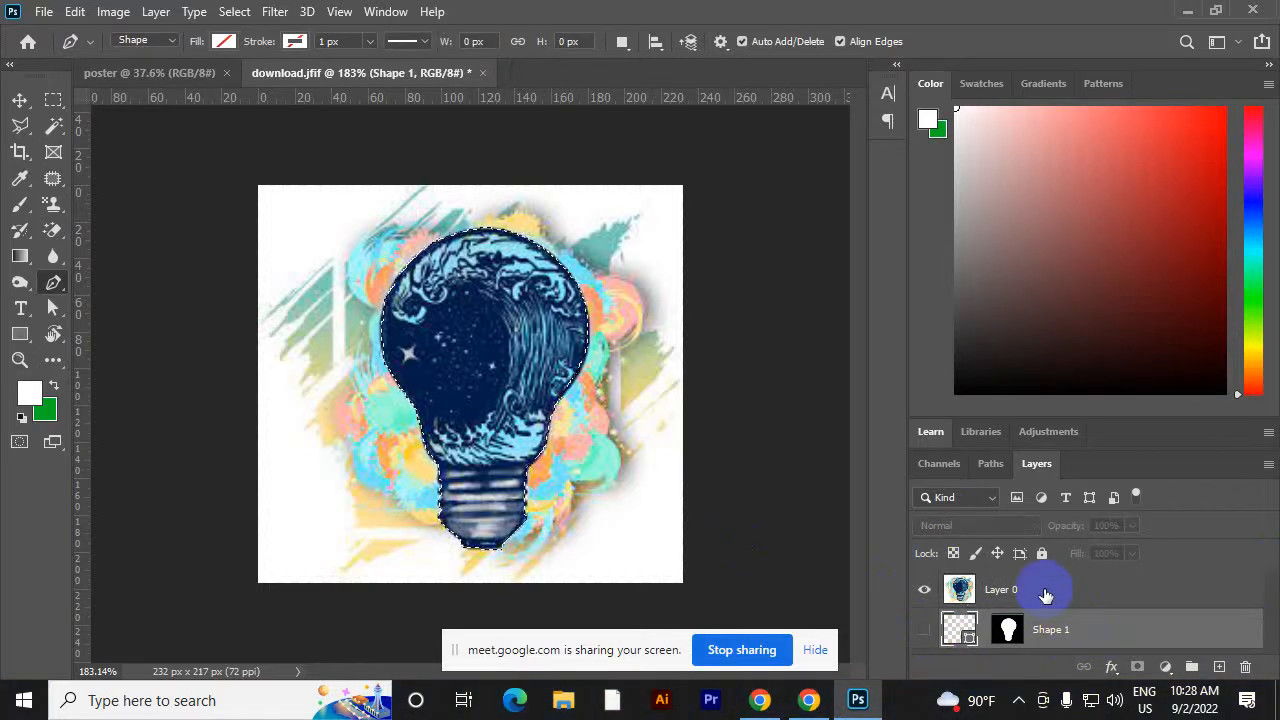
pyautogui.click(1046, 595)
pyautogui.click(1073, 629)
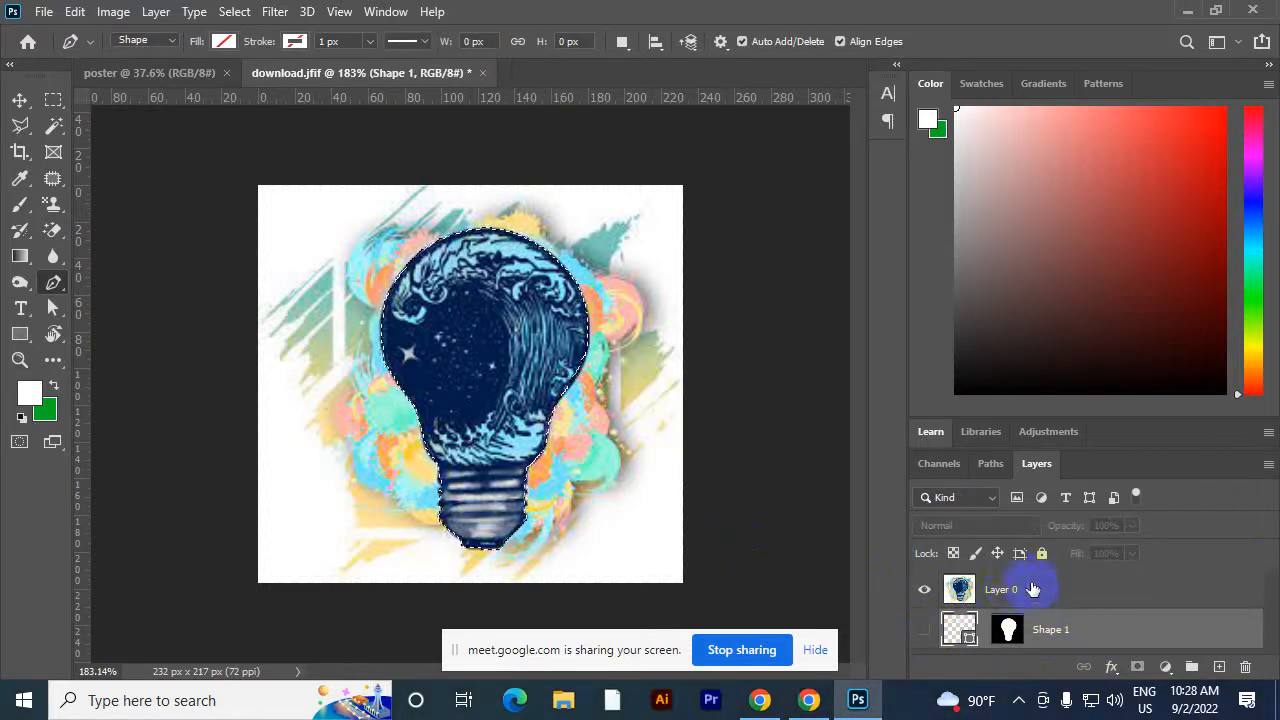
pyautogui.click(1038, 589)
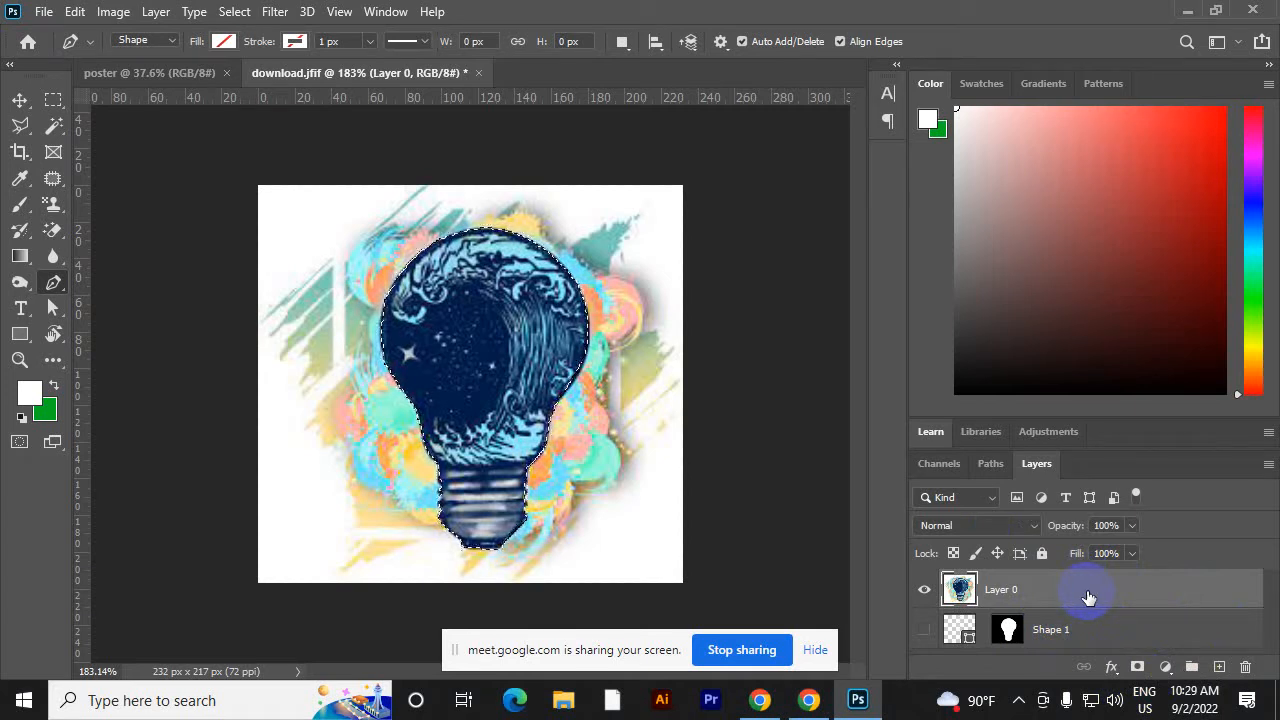
pyautogui.hotkey('ctrl', 'z')
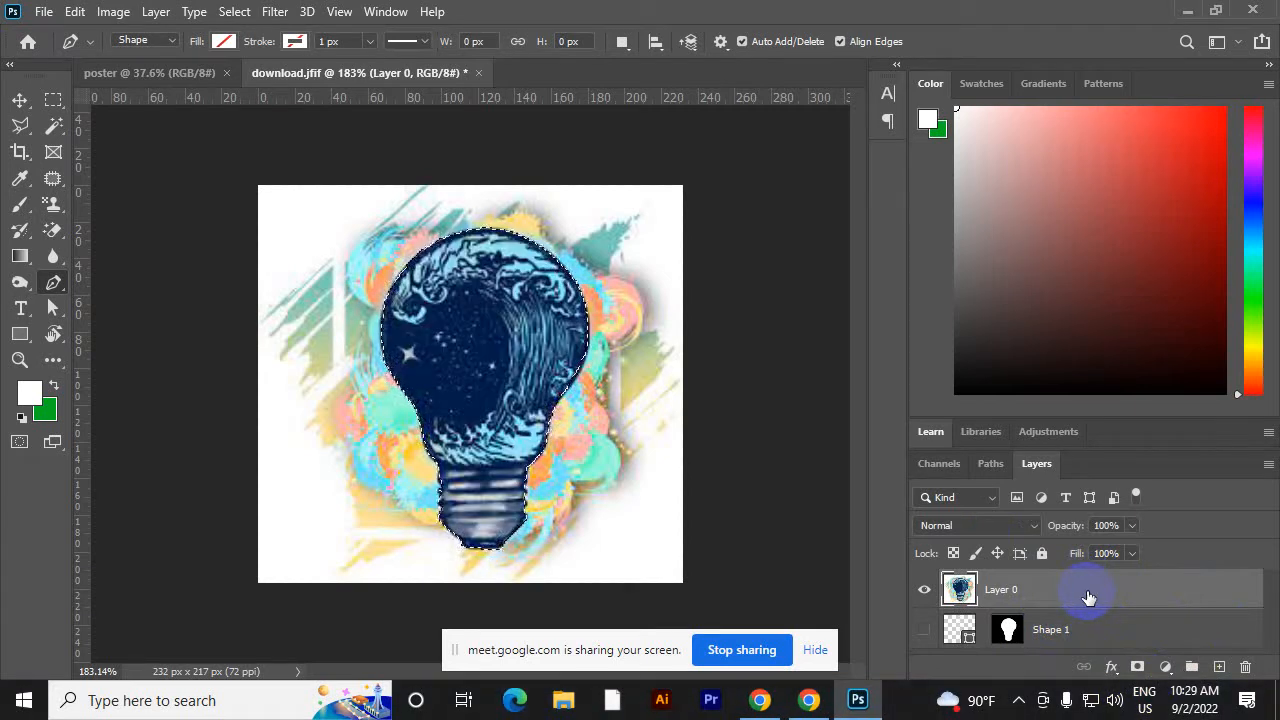
pyautogui.hotkey('ctrl', 'i')
pyautogui.hotkey('ctrl', 'z')
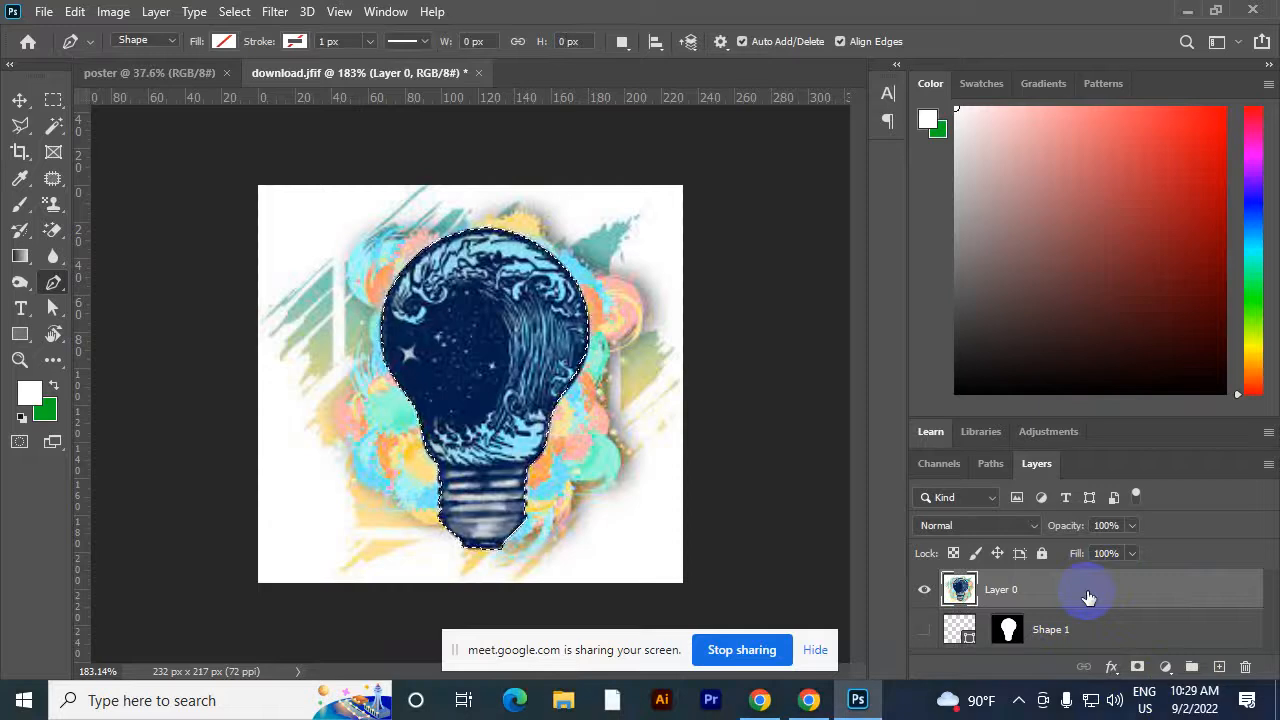
# Invert the bulb selection, delete the artwork around the bulb on Layer 0, and undo the deletion
pyautogui.hotkey('ctrl', 'shift', 'i')
pyautogui.press('Delete')
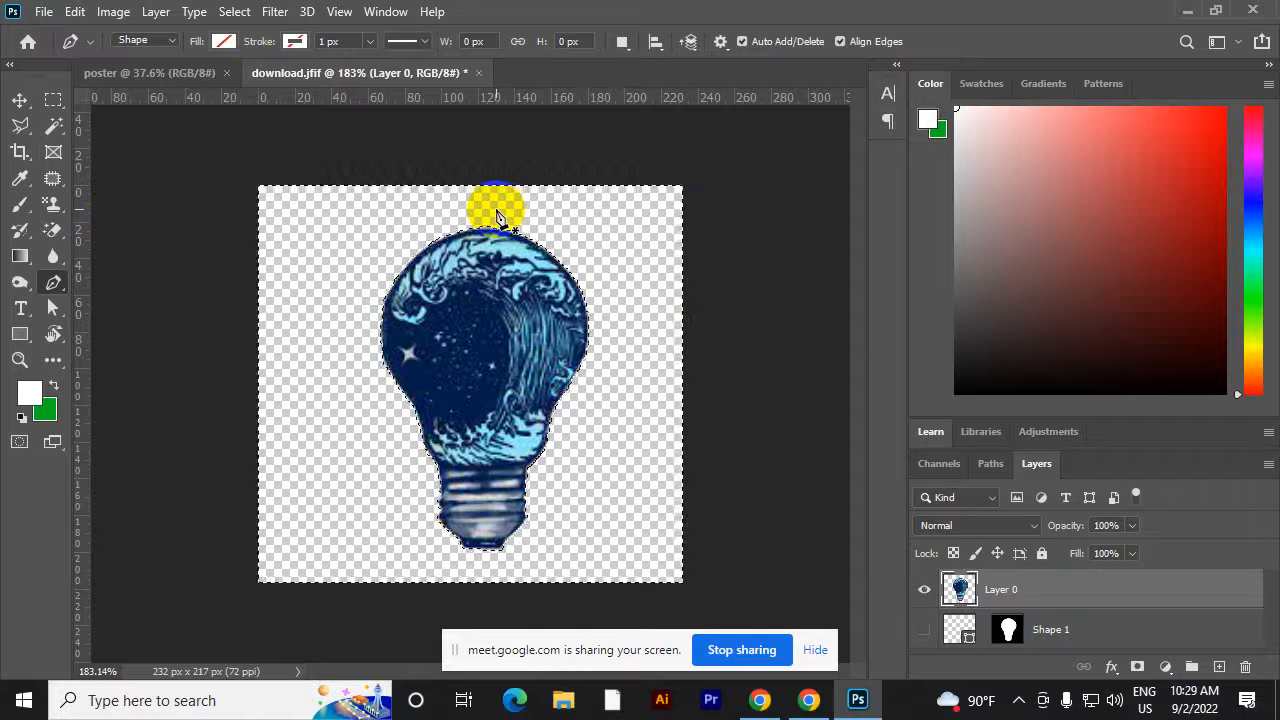
pyautogui.hotkey('ctrl', 'z')
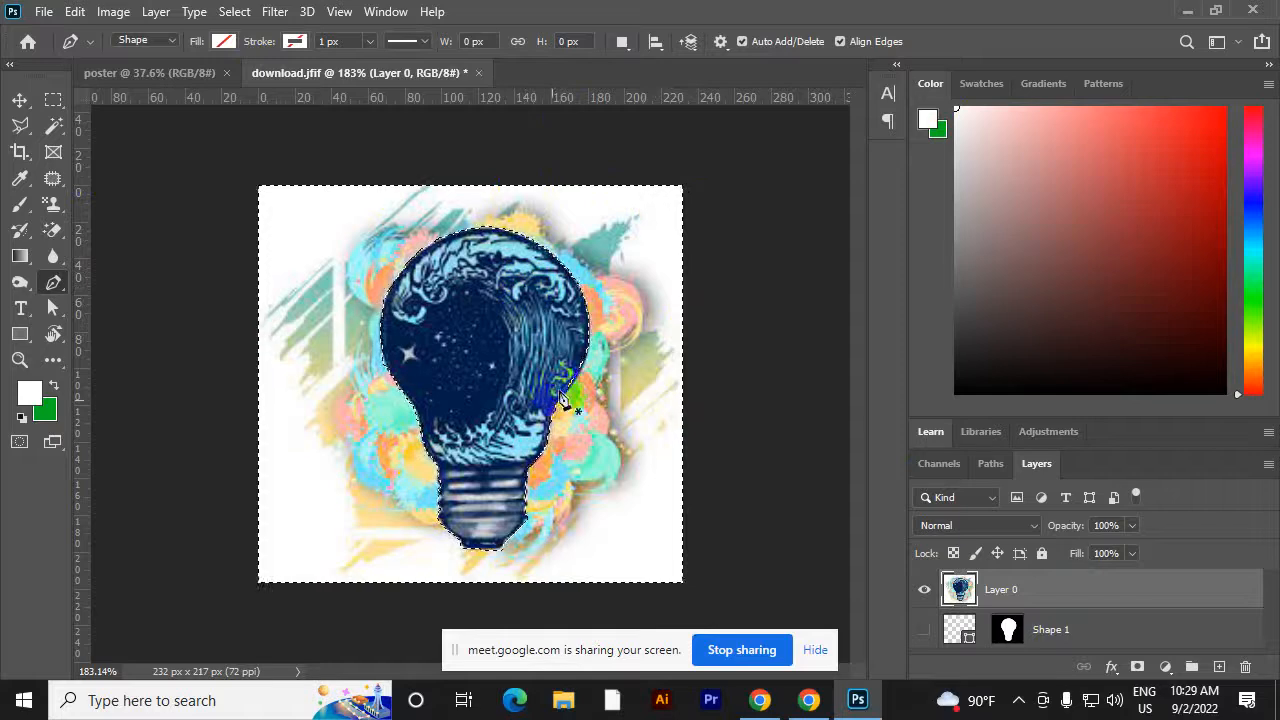
# Delete the artwork around the bulb on Layer 0 again, drop the selection, and undo both changes
pyautogui.press('Delete')
pyautogui.hotkey('ctrl', 'd')
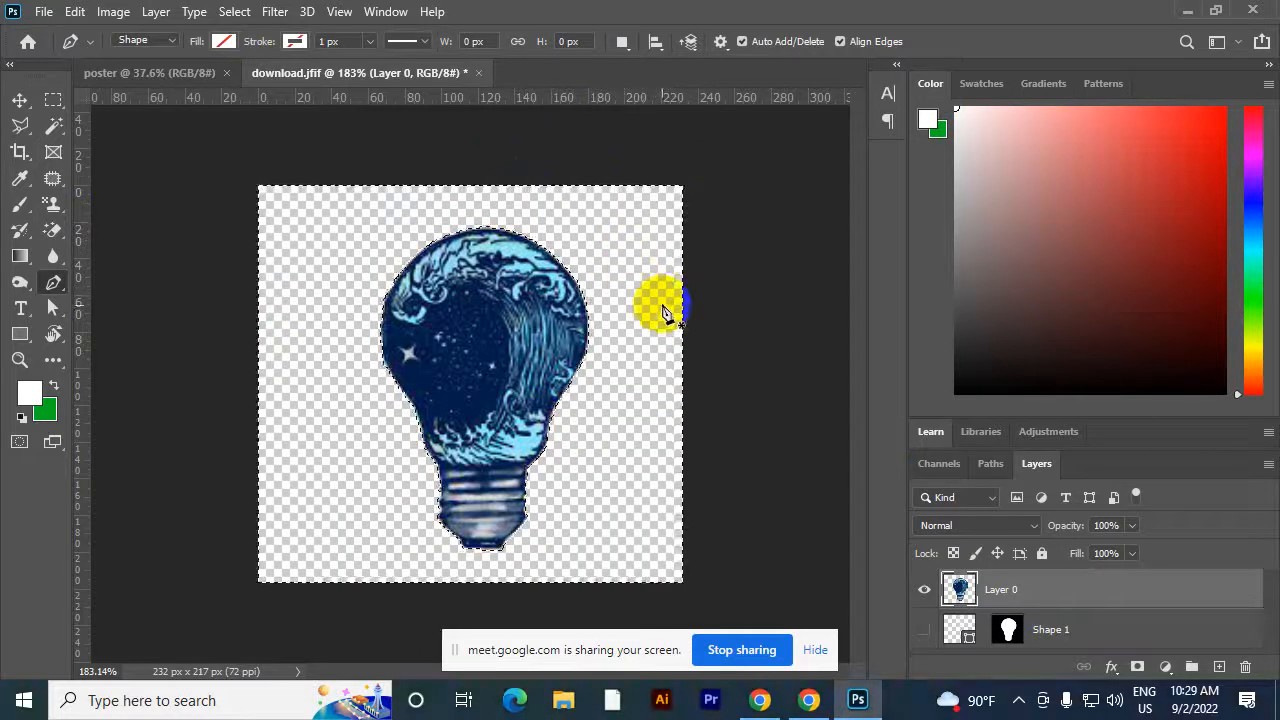
pyautogui.hotkey('ctrl', 'z')
pyautogui.hotkey('ctrl', 'z')
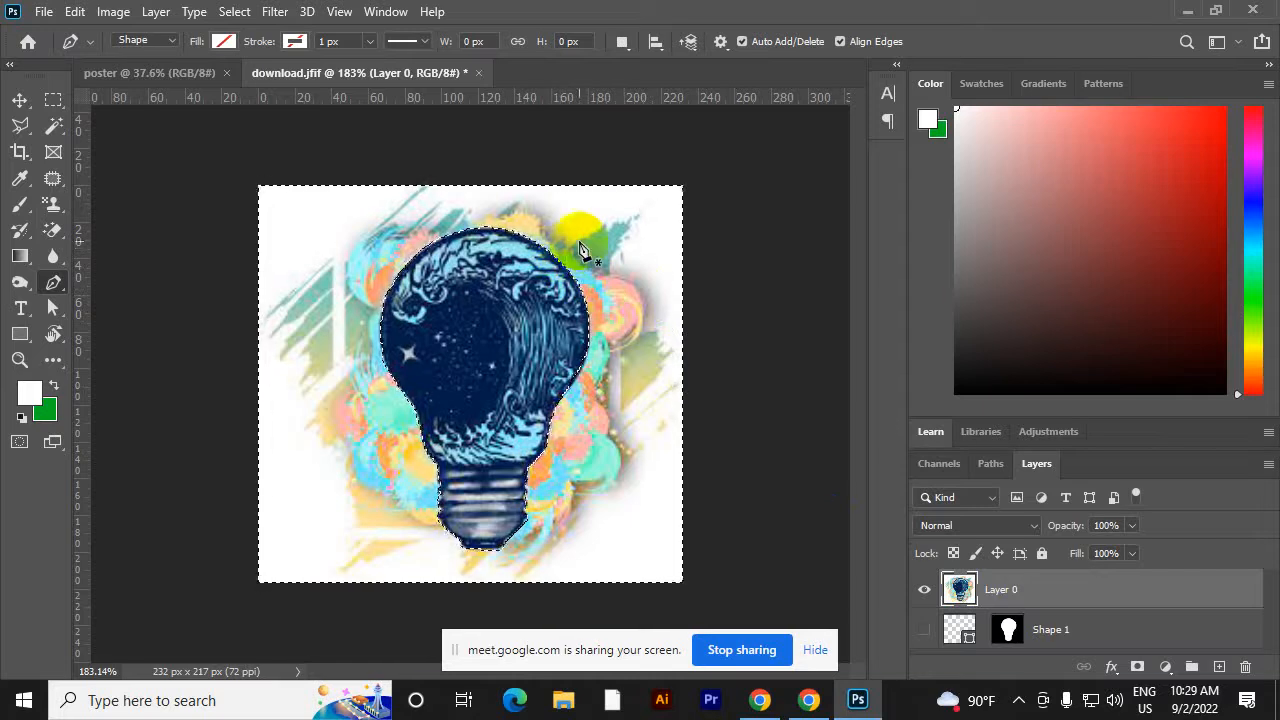
# Try out the Brush tool over the artwork, reduce its size to 30, and return to the Move tool
pyautogui.click(20, 204)
pyautogui.moveTo(677, 129)
pyautogui.mouseDown()
pyautogui.moveTo(608, 286)
pyautogui.moveTo(612, 310)
pyautogui.mouseUp()
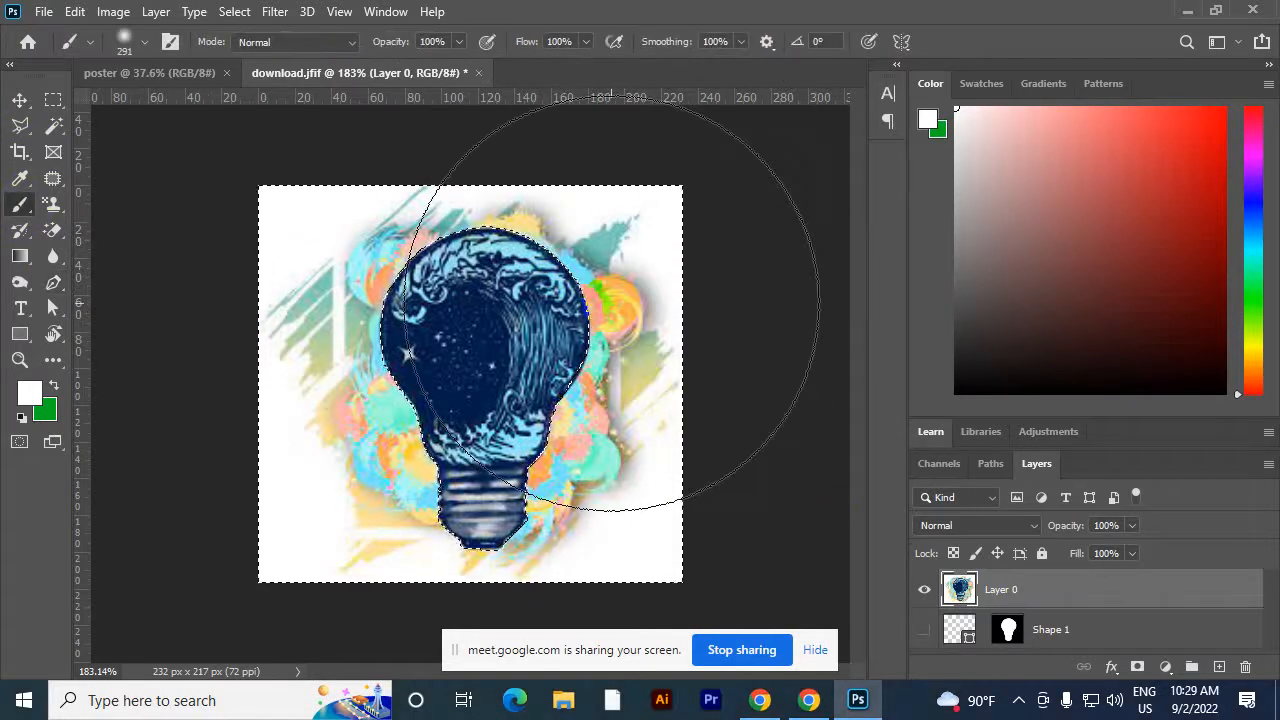
pyautogui.press('[')
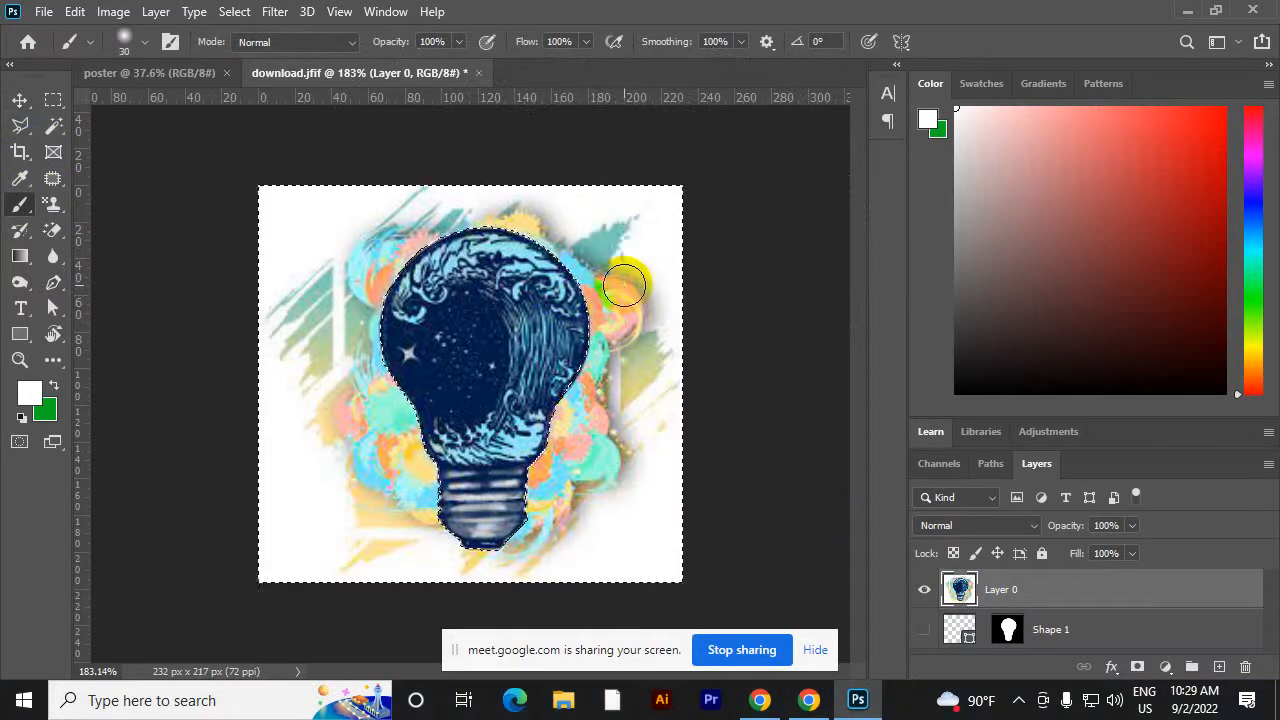
pyautogui.click(19, 101)
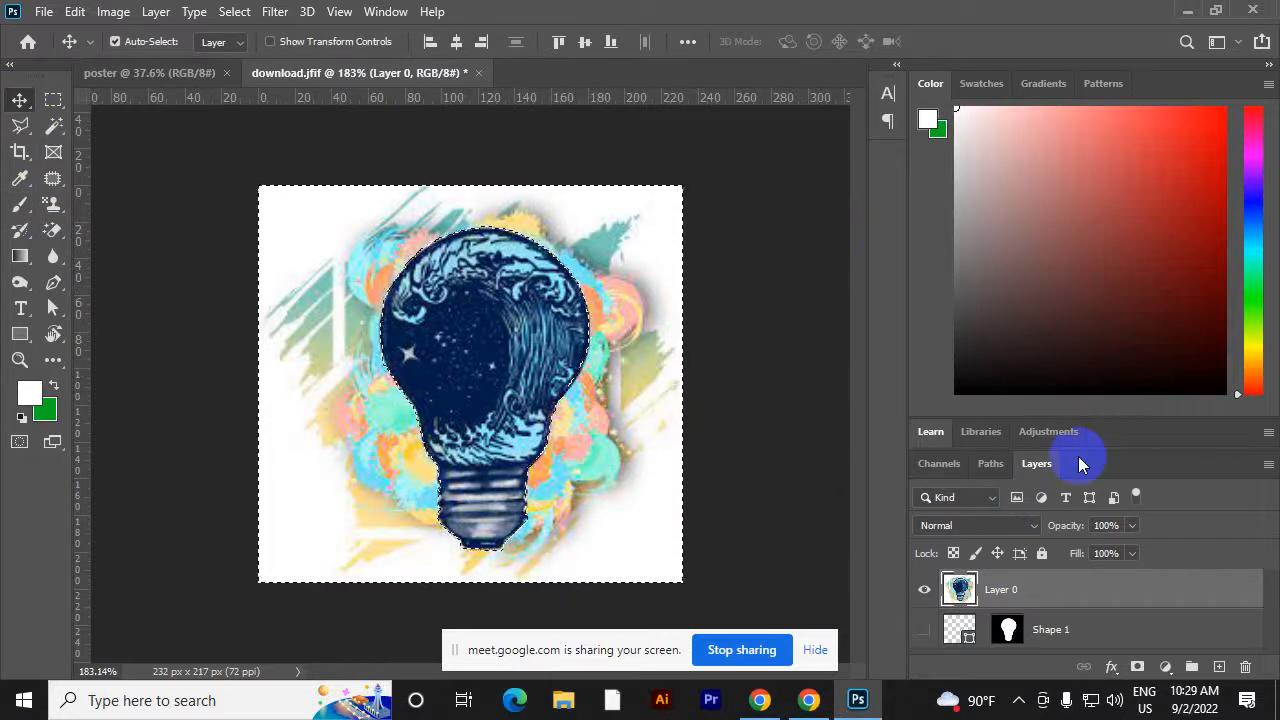
# Delete the selected surroundings and undo it, then mask Layer 0 with the outer selection and undo the mask
pyautogui.press('Delete')
pyautogui.hotkey('ctrl', 'z')
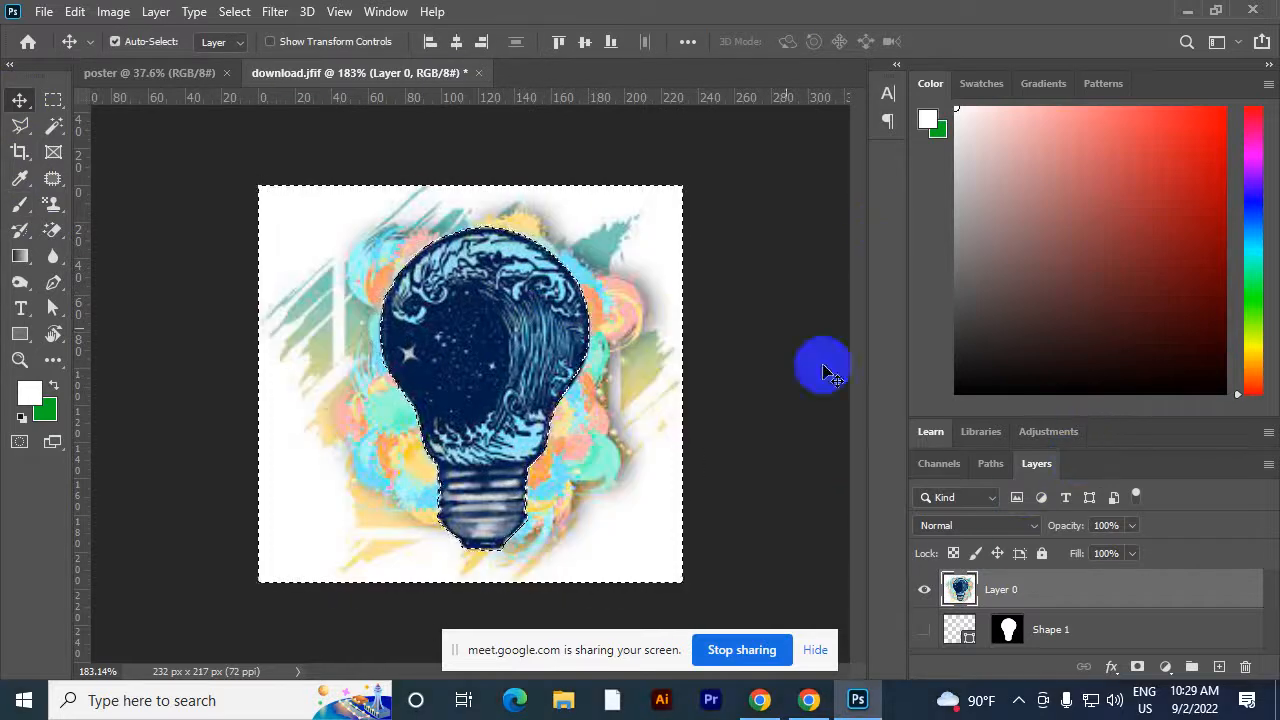
pyautogui.click(1138, 668)
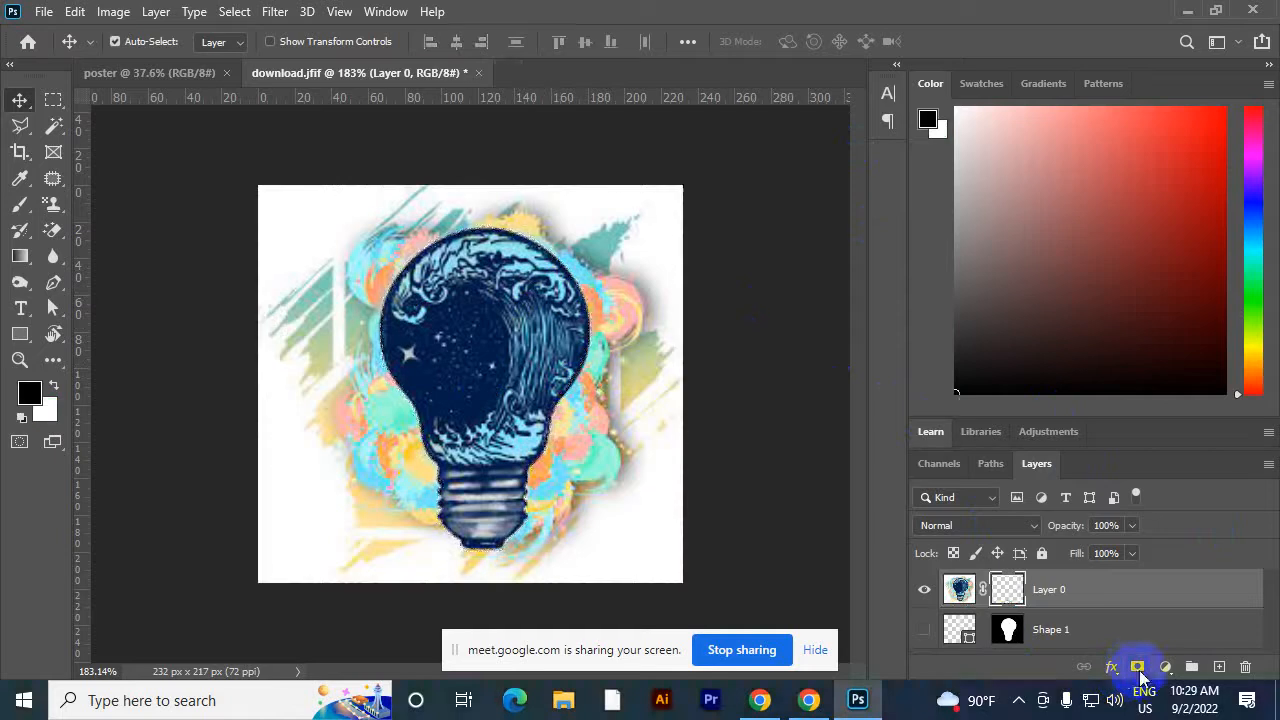
pyautogui.hotkey('ctrl', 'z')
# Invert the selection back to the bulb and apply it as a layer mask on Layer 0, undoing the extra empty layer
pyautogui.hotkey('ctrl', 'shift', 'i')
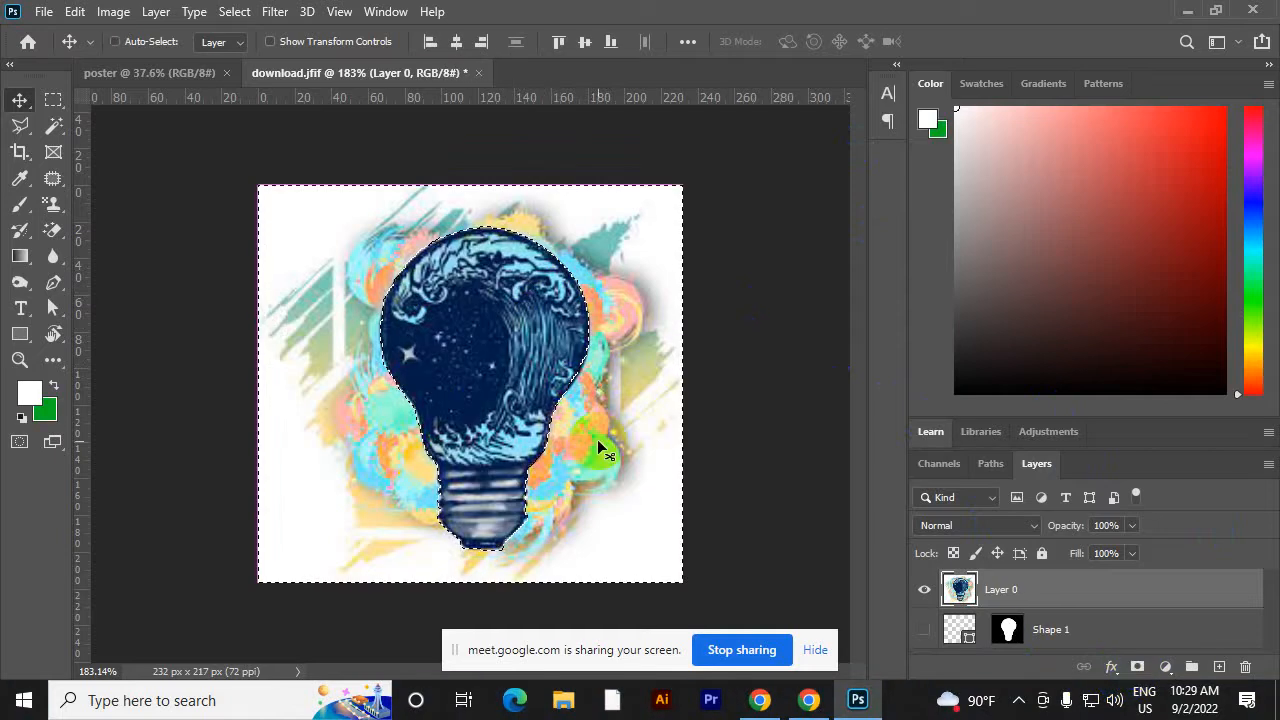
pyautogui.click(1138, 666)
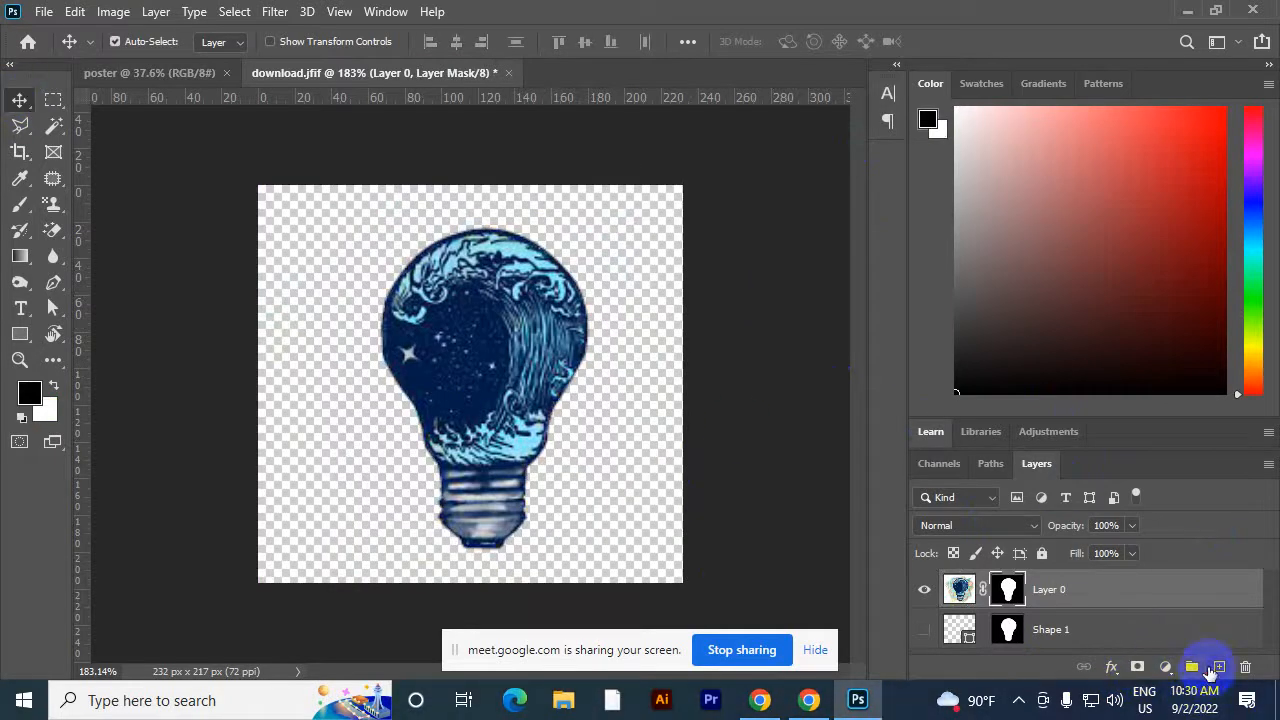
pyautogui.click(1217, 668)
pyautogui.hotkey('ctrl', 'z')
# Add a Solid Color fill layer in red fd0000 and place it directly below Layer 0
pyautogui.click(1166, 669)
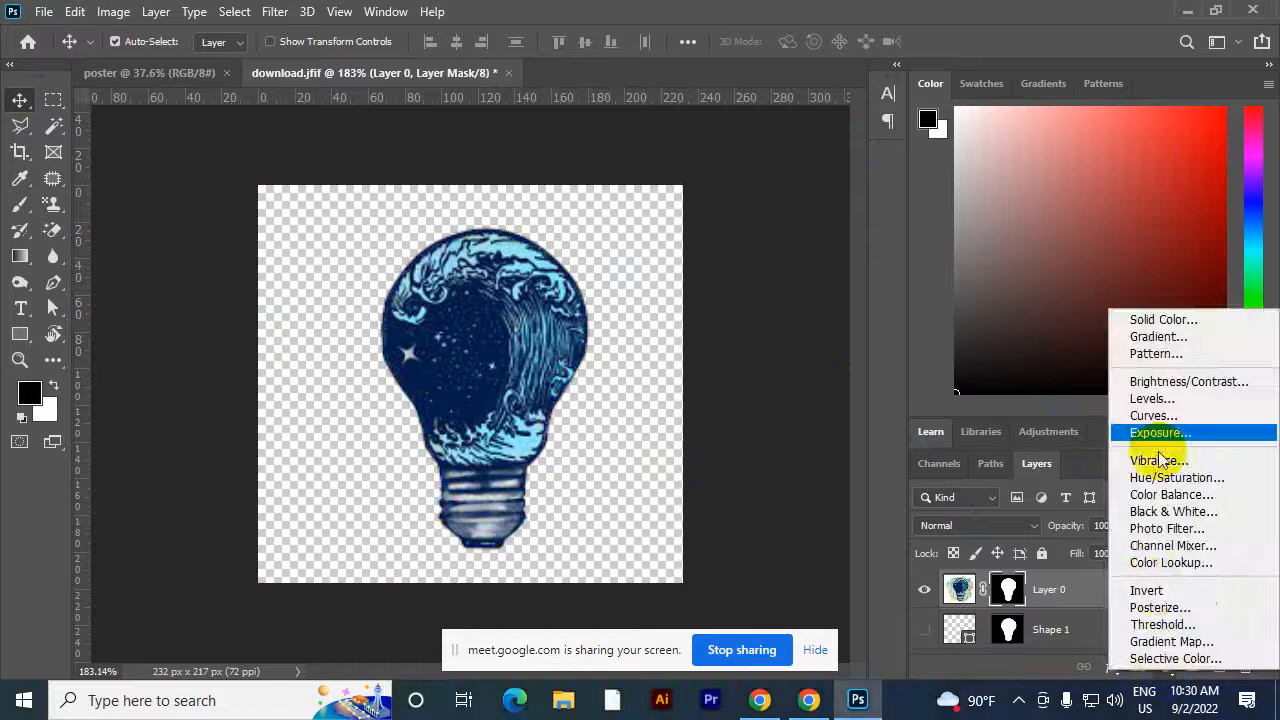
pyautogui.click(1163, 319)
pyautogui.moveTo(984, 368); pyautogui.dragTo(993, 335)
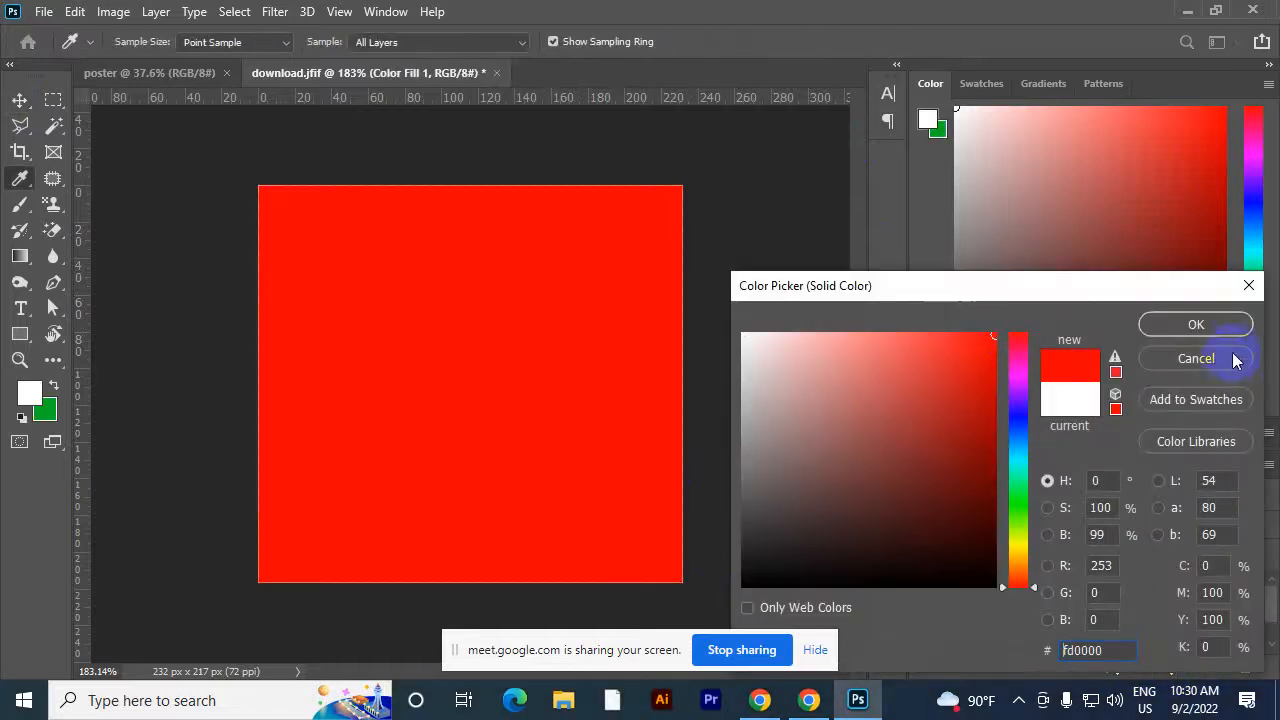
pyautogui.click(1196, 324)
pyautogui.moveTo(960, 590); pyautogui.dragTo(963, 655)
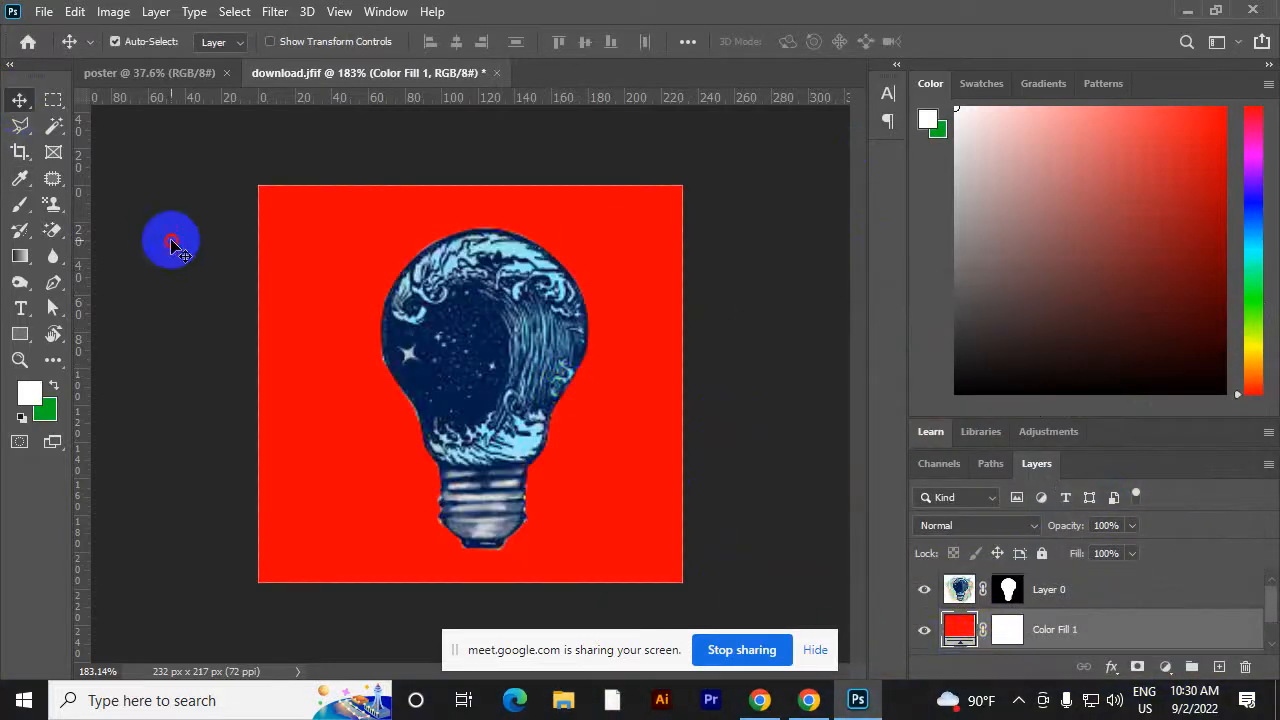
# Examine the masked bulb's cut-out edges against the red background at close range and as a whole
pyautogui.moveTo(540, 358); pyautogui.dragTo(510, 357)
pyautogui.click(737, 351)
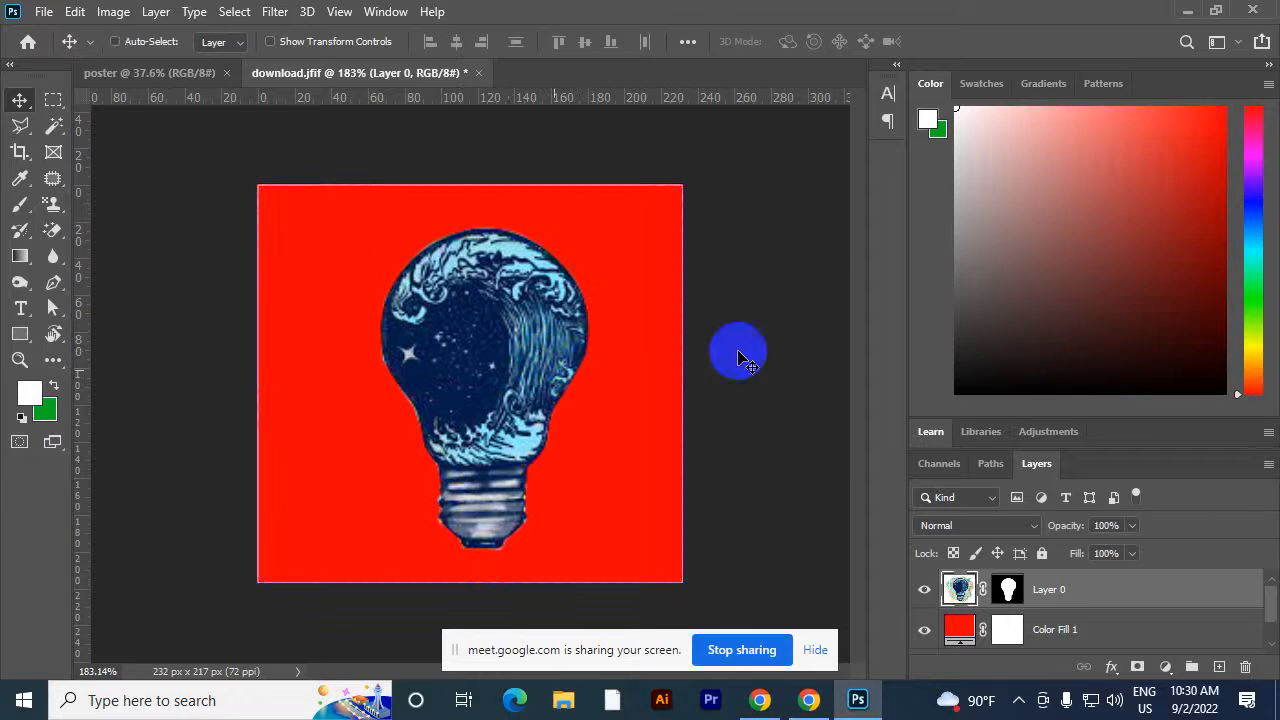
pyautogui.scroll(5, 330, 210)
pyautogui.scroll(-6, 358, 200)
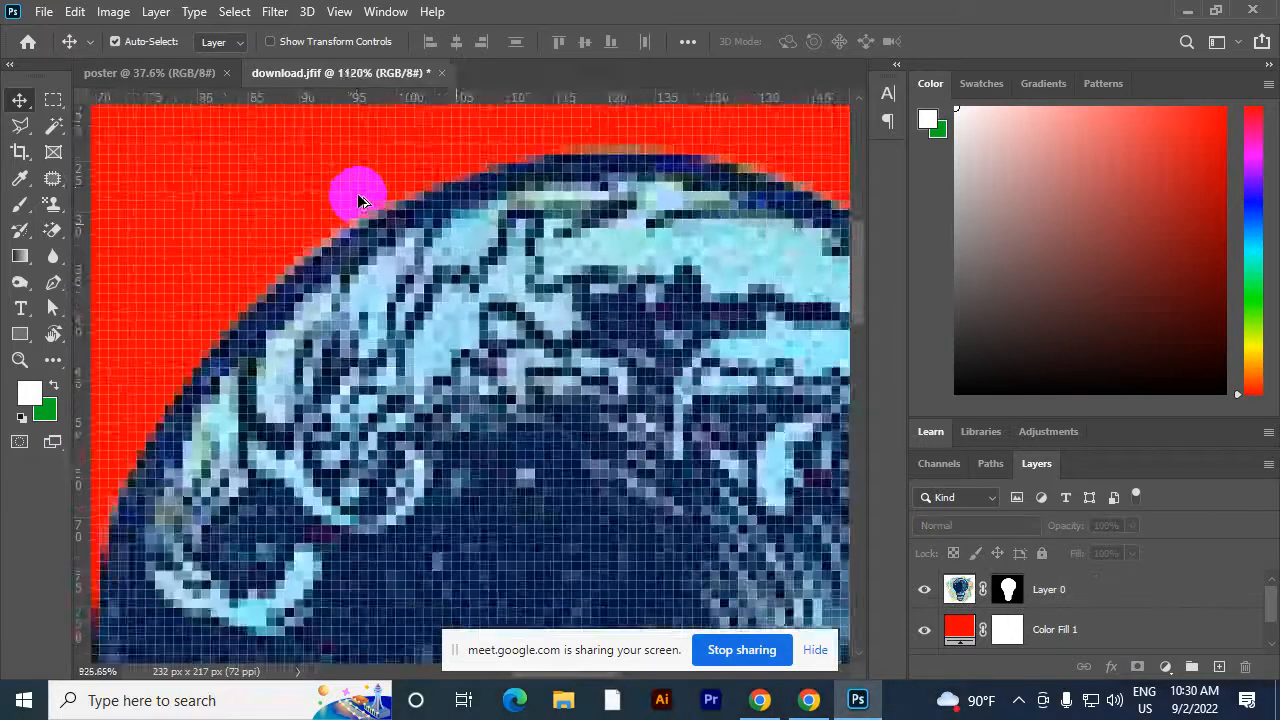
pyautogui.scroll(3, 560, 330)
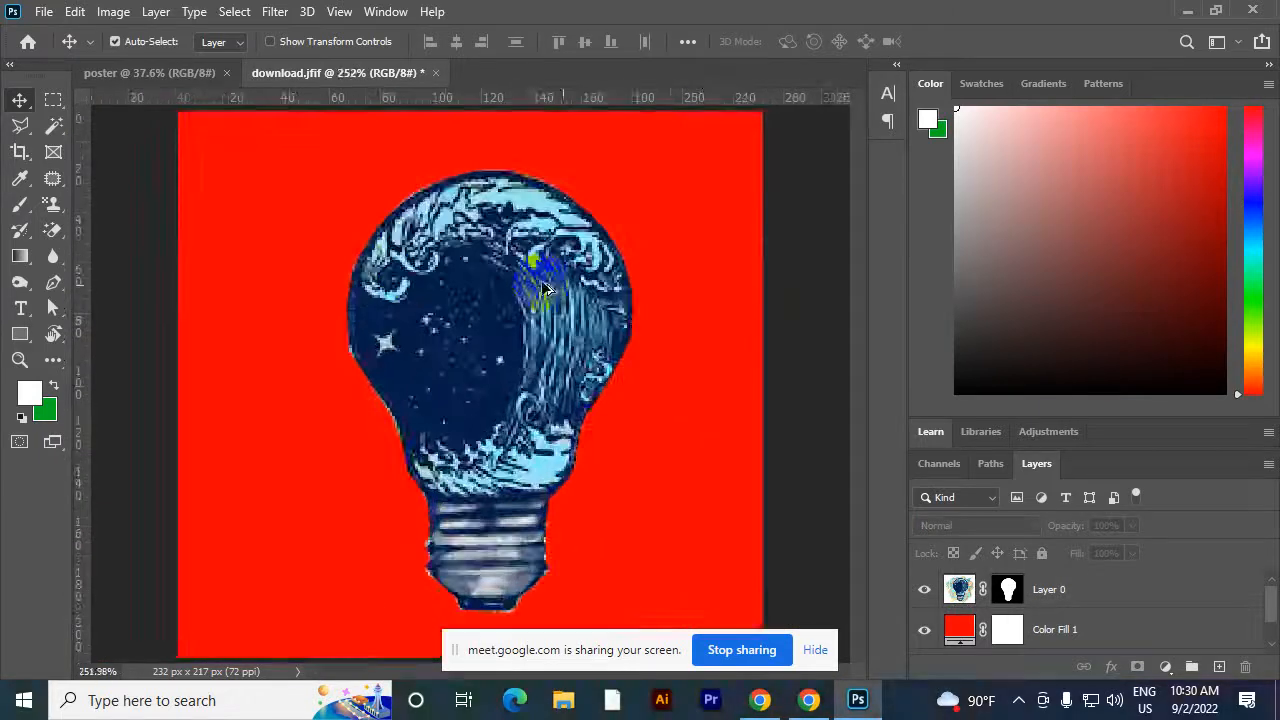
pyautogui.scroll(-3, 390, 250)
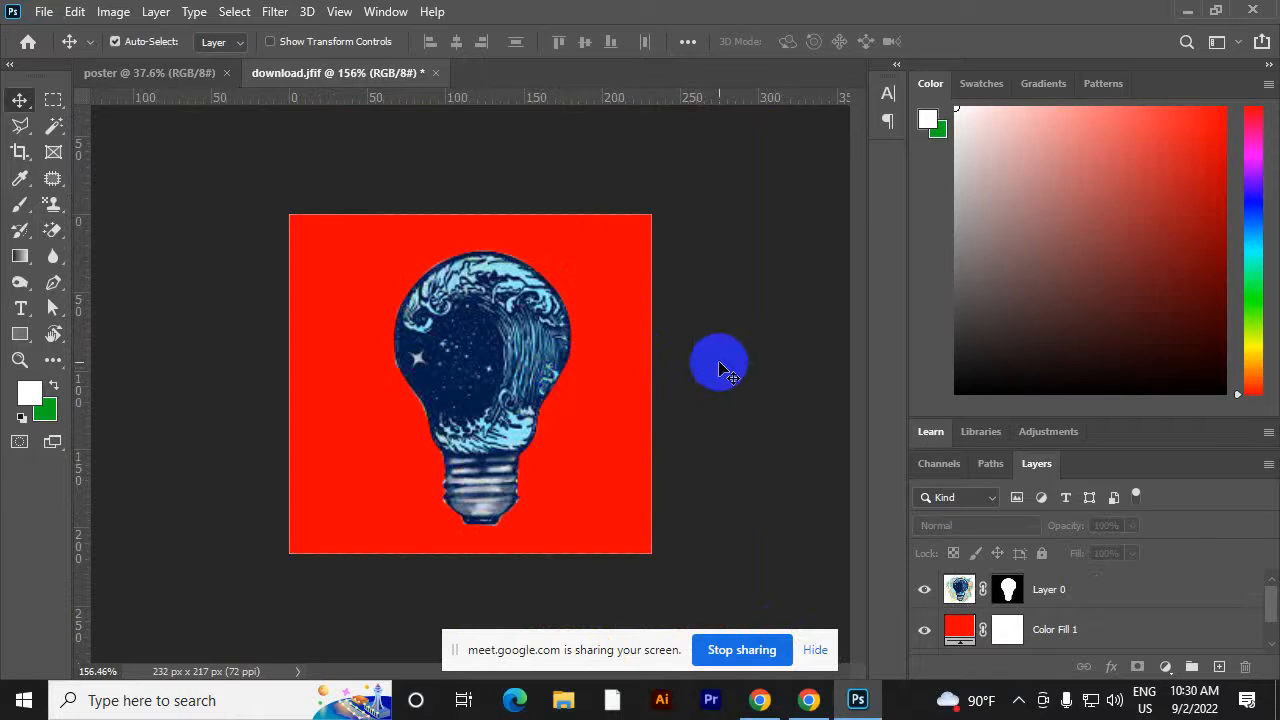
pyautogui.scroll(1, 557, 408)
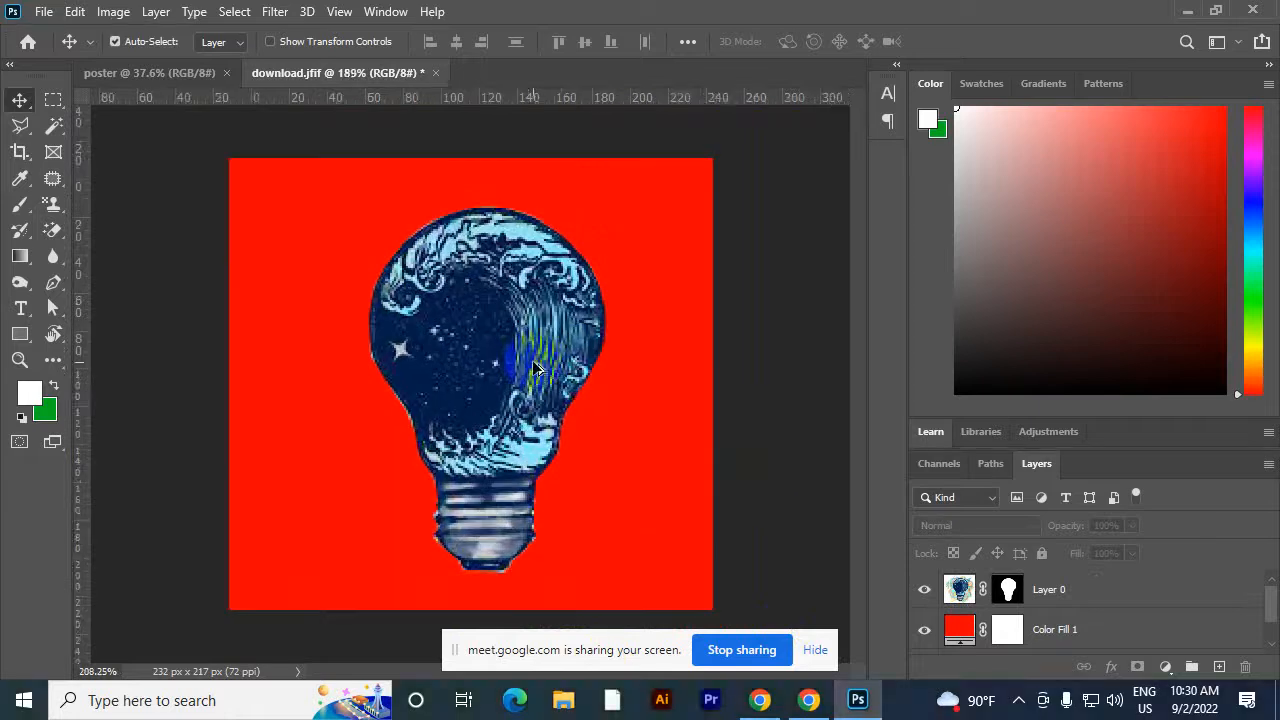
# Change the solid color fill behind the bulb to the pinkish purple ae58a1
pyautogui.doubleClick(959, 628)
pyautogui.moveTo(1010, 393); pyautogui.dragTo(1019, 481)
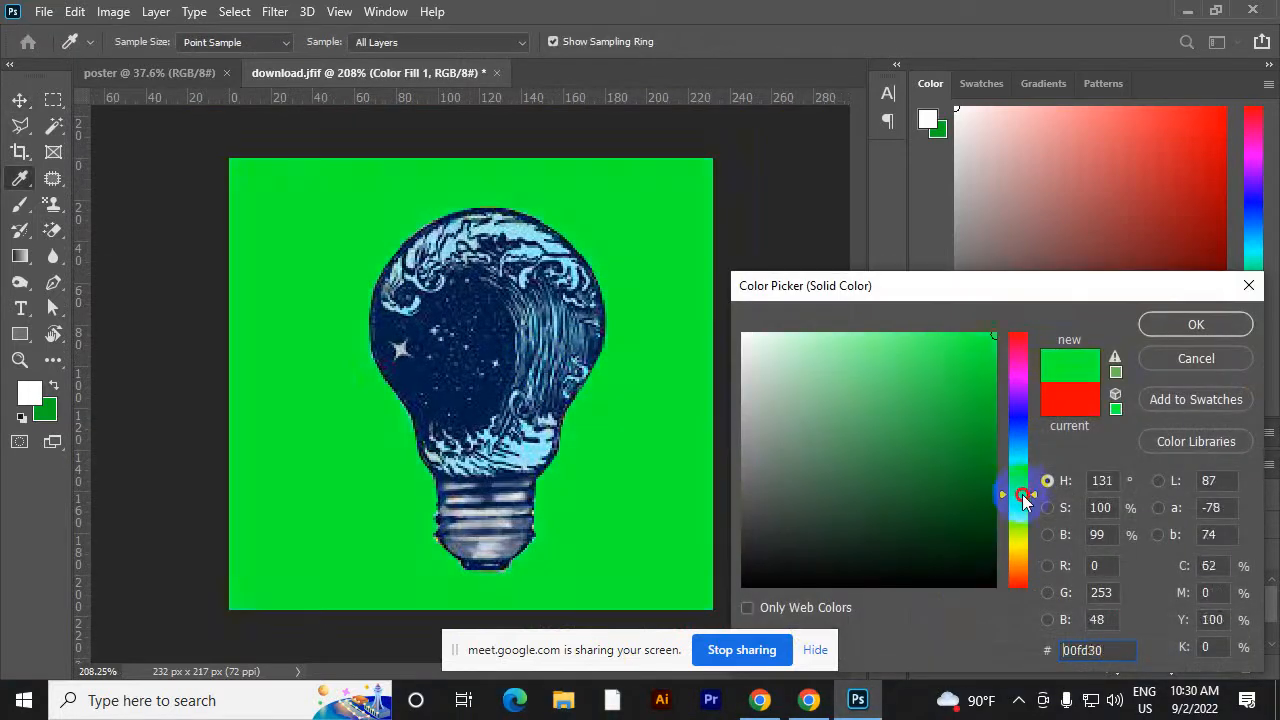
pyautogui.moveTo(939, 384)
pyautogui.mouseDown()
pyautogui.moveTo(863, 369)
pyautogui.moveTo(814, 331)
pyautogui.moveTo(803, 406)
pyautogui.moveTo(867, 413)
pyautogui.mouseUp()
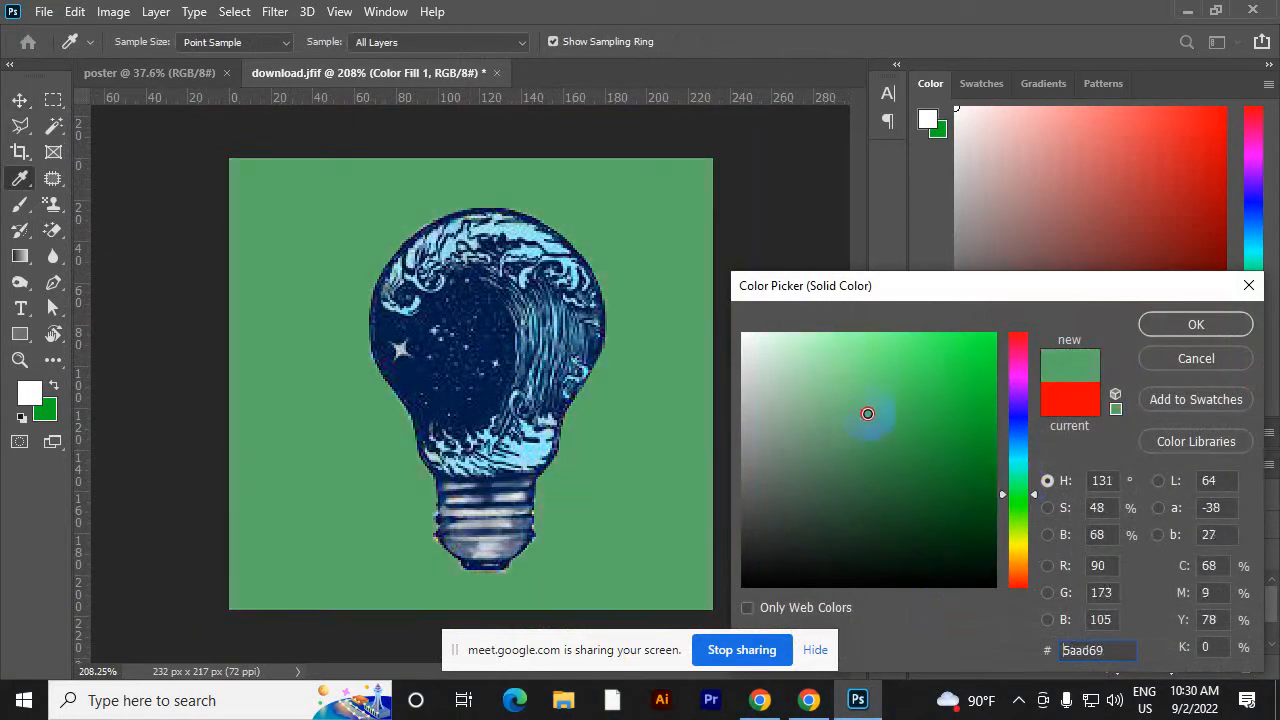
pyautogui.moveTo(1017, 459); pyautogui.dragTo(1017, 363)
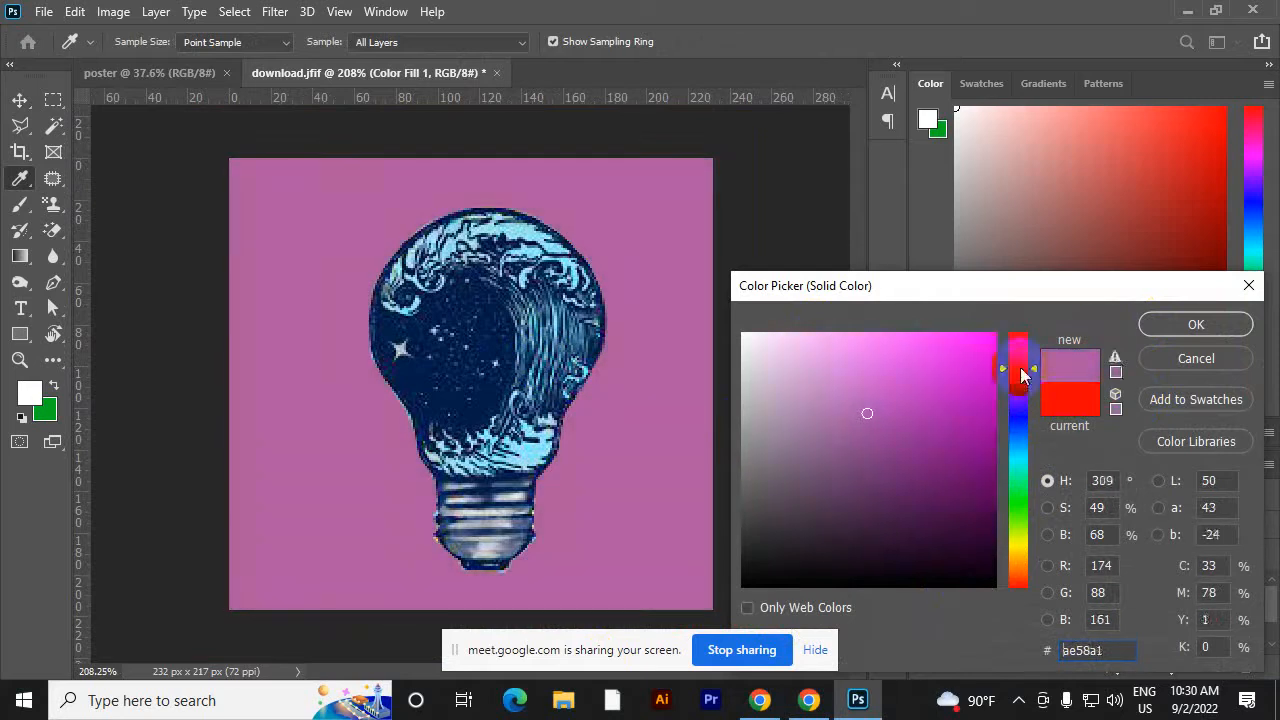
pyautogui.click(1232, 323)
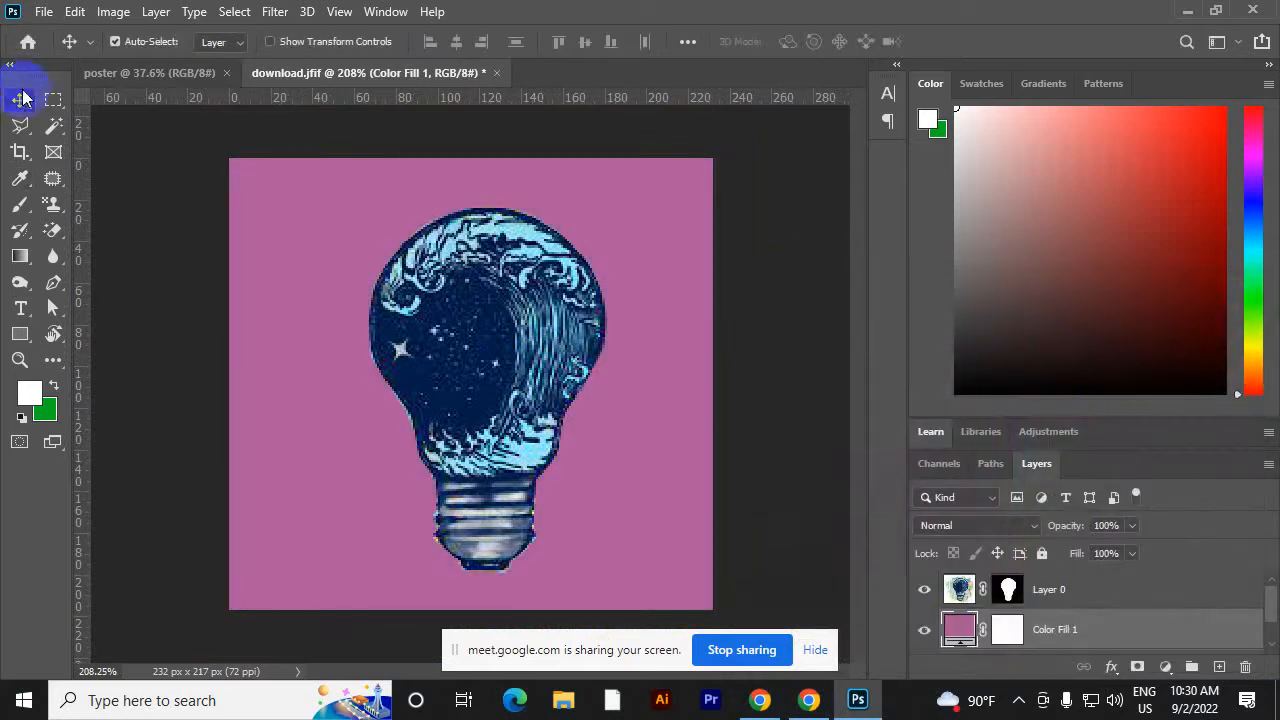
# Switch to the Chrome window with the Meet call and open a new tab ready for a Google search
pyautogui.hotkey('alt', 'Tab')
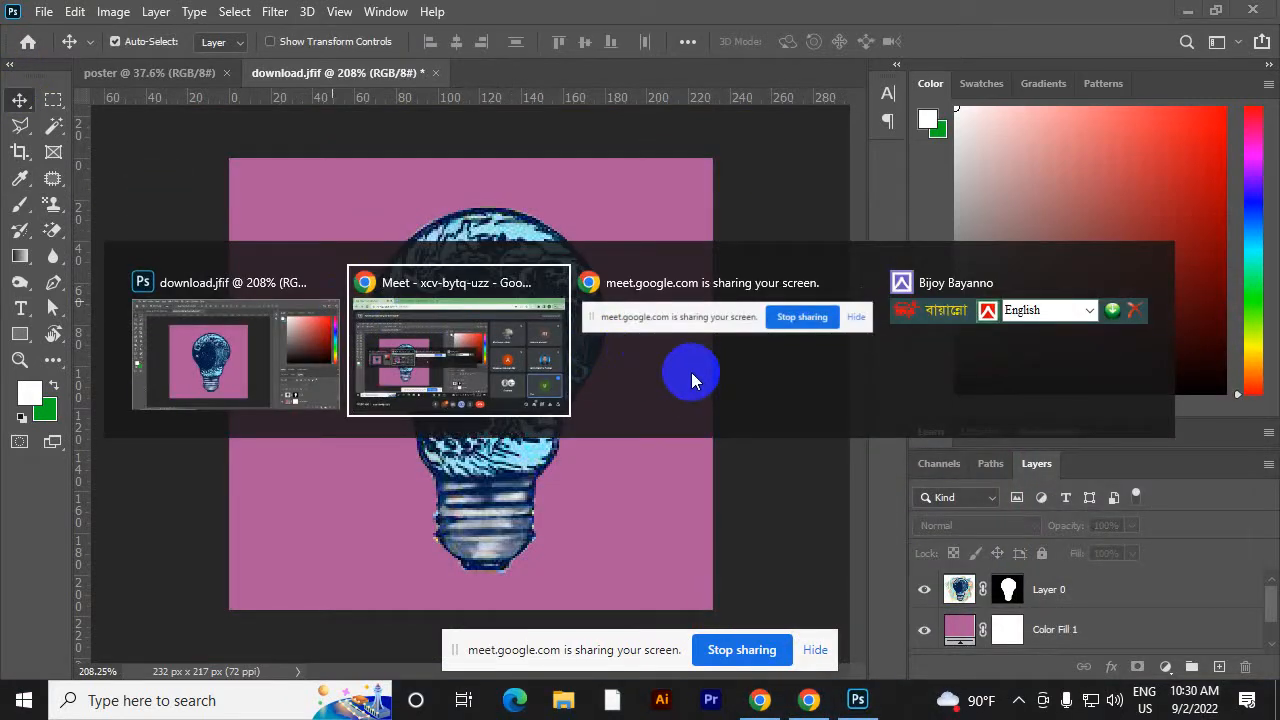
pyautogui.hotkey('alt', 'Tab')
pyautogui.hotkey('alt', 'shift', 'Tab')
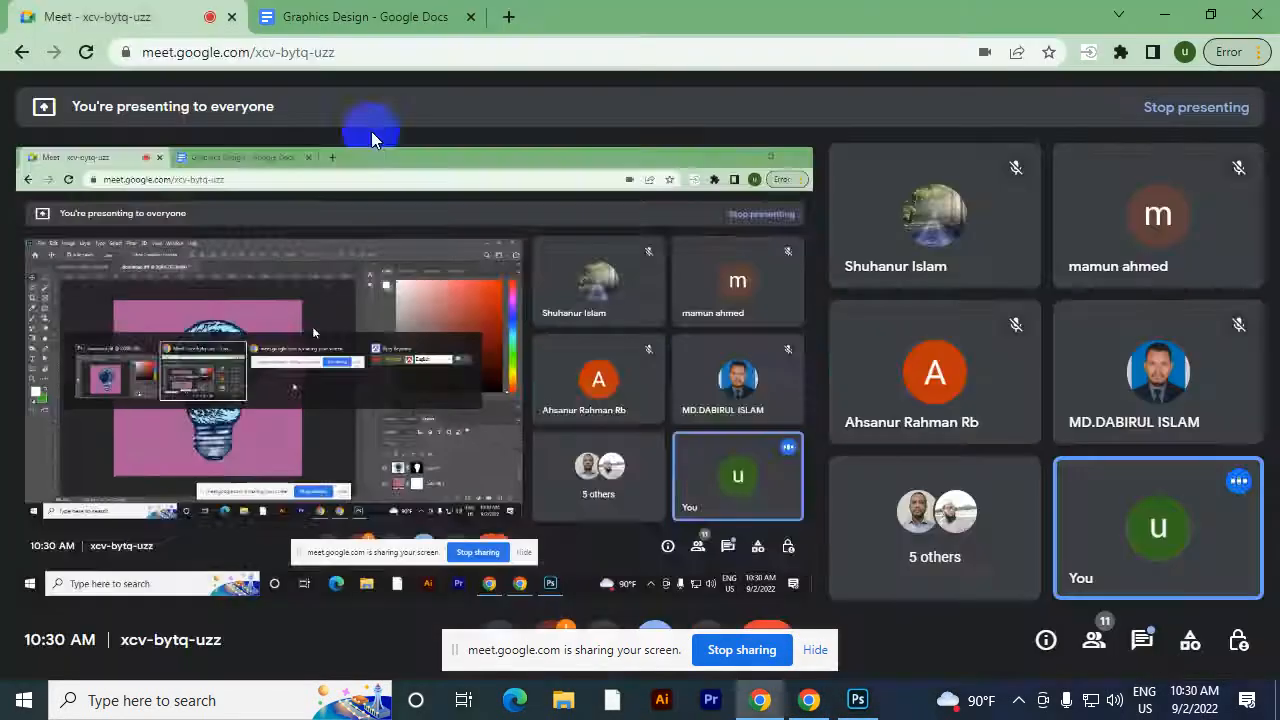
pyautogui.click(508, 16)
pyautogui.click(597, 380)
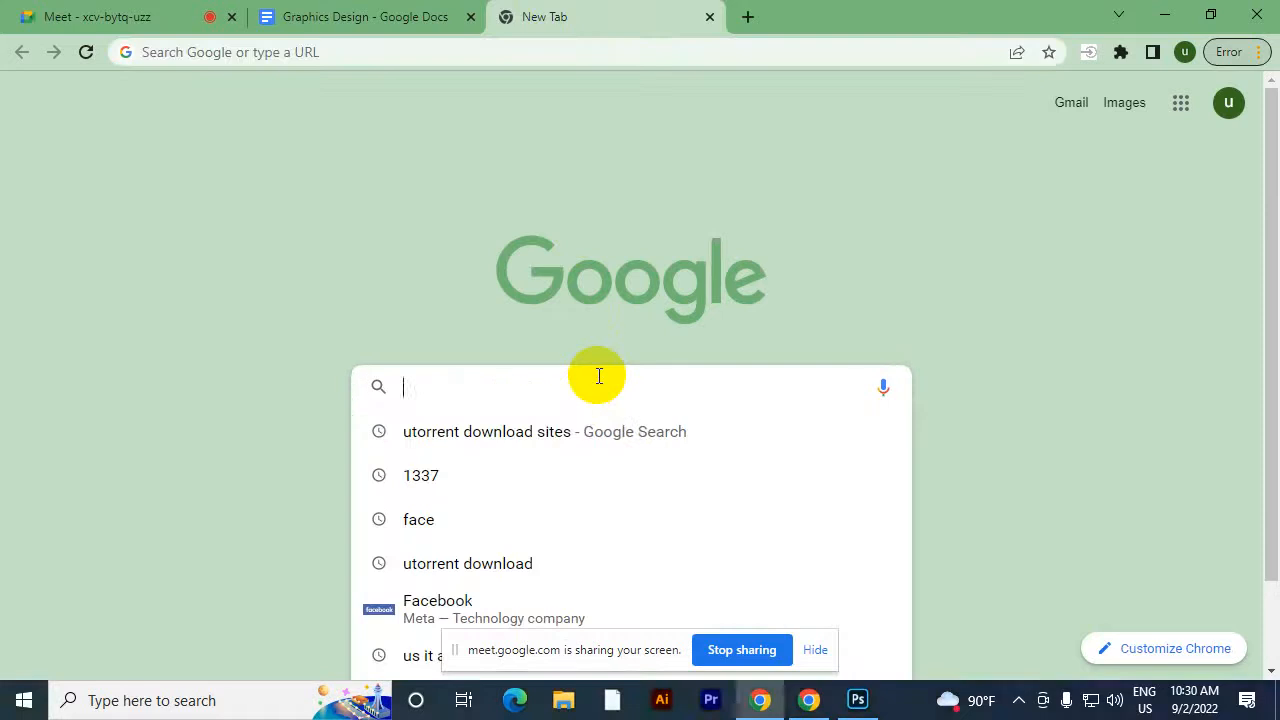
# Search Google for "nek joint" and open the image results
pyautogui.write('nek njo')
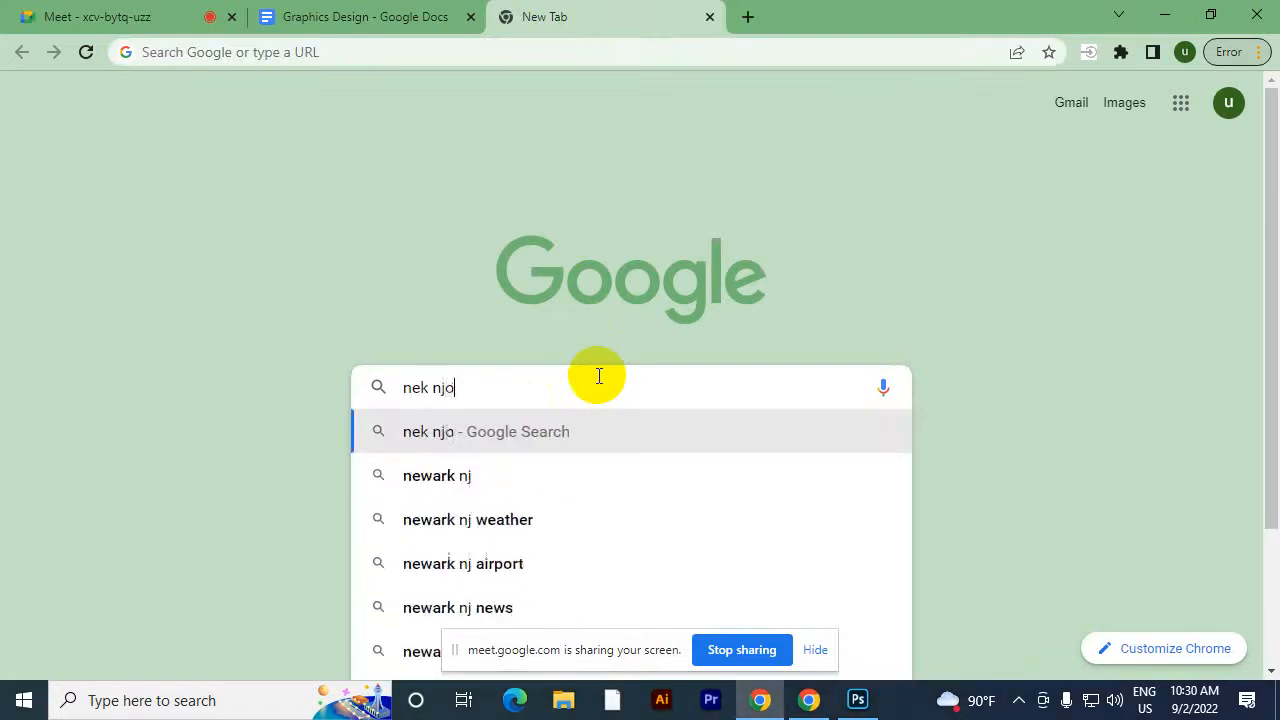
pyautogui.press('BackSpace')
pyautogui.press('BackSpace')
pyautogui.press('BackSpace')
pyautogui.write('j')
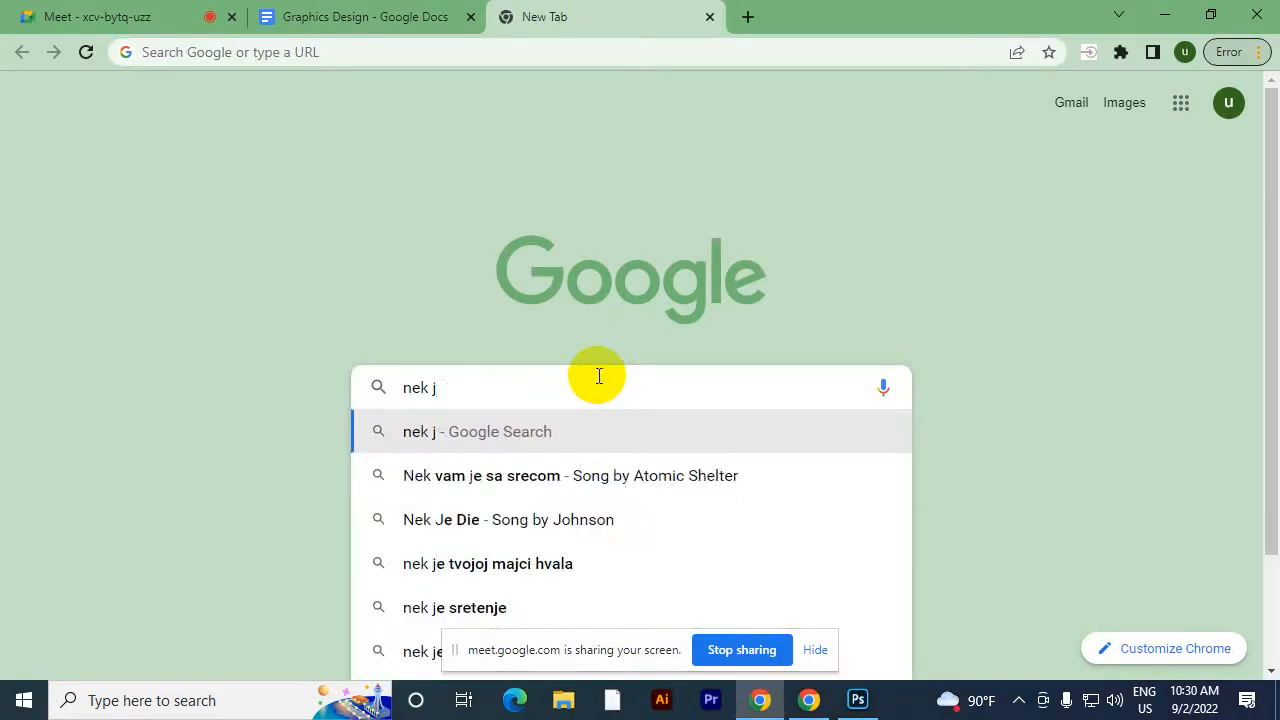
pyautogui.write('oint')
pyautogui.press('Return')
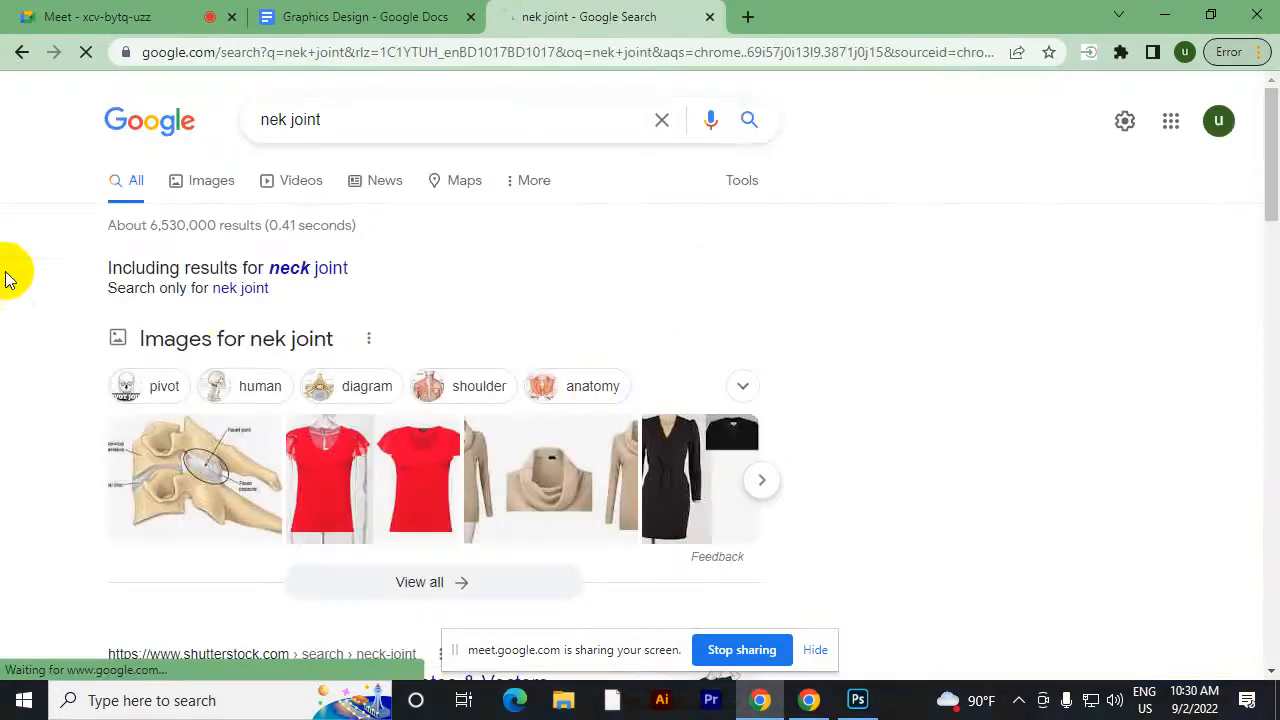
pyautogui.click(208, 182)
# Search Google for "fiverr" in another new tab and open the Fiverr official site
pyautogui.click(748, 16)
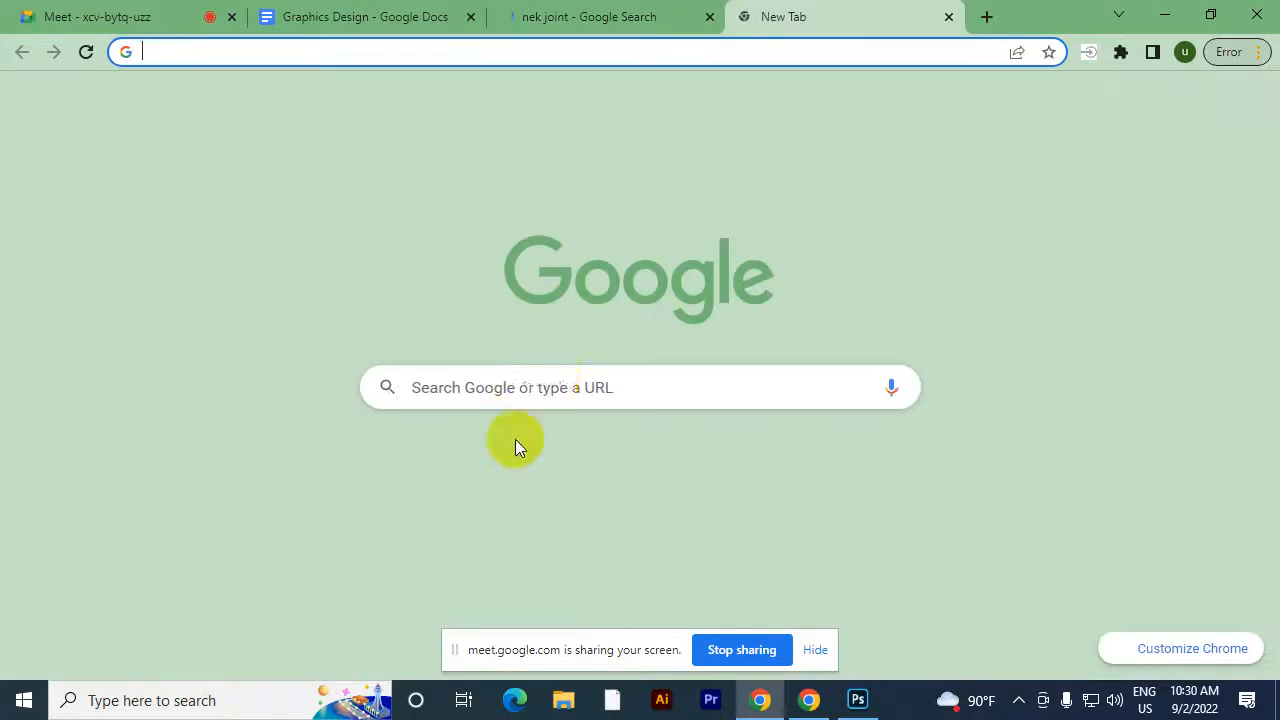
pyautogui.click(543, 383)
pyautogui.write('fiv')
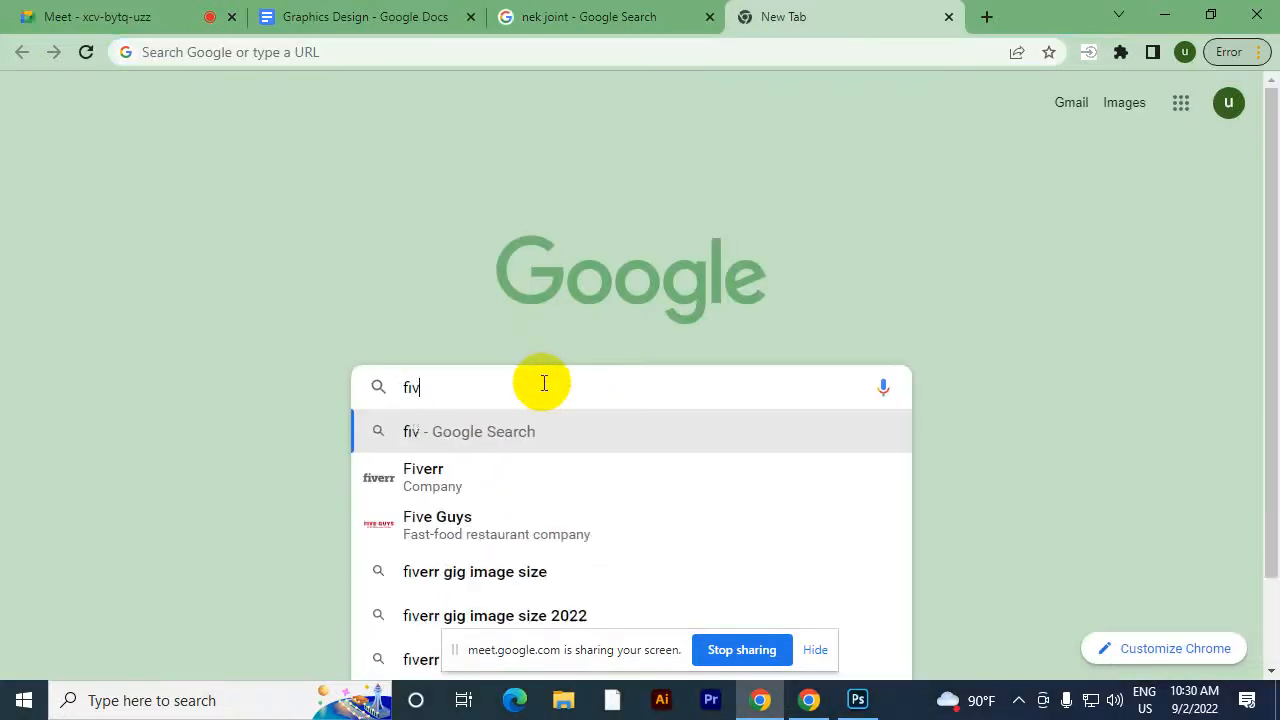
pyautogui.write('err')
pyautogui.press('Return')
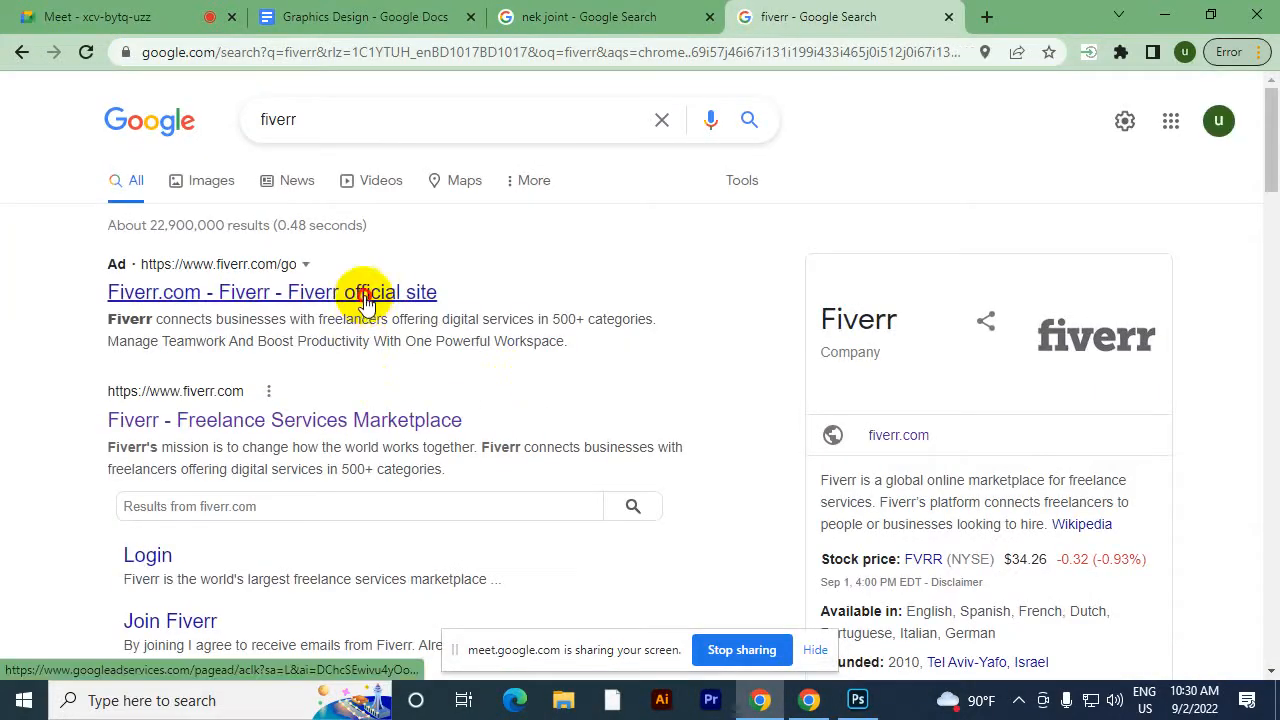
pyautogui.click(366, 302)
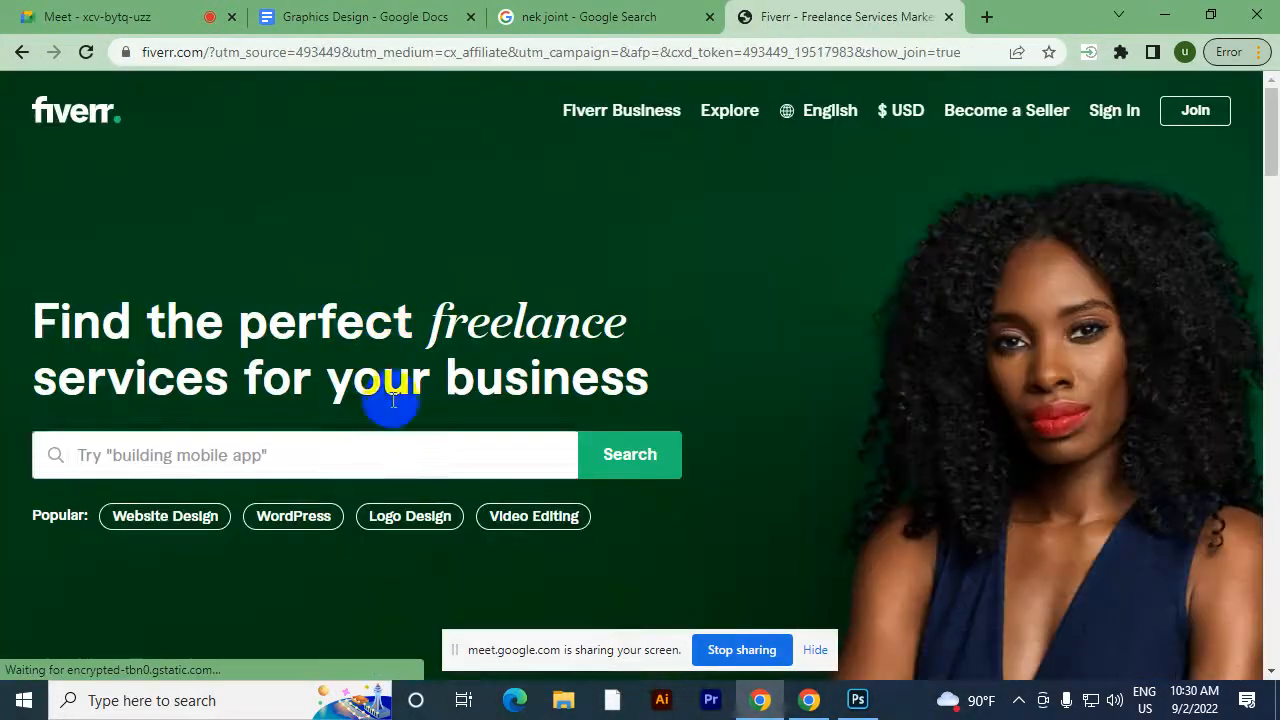
# Dismiss the Join Fiverr form, search the marketplace for "background remove", and browse the listed services
pyautogui.write('baj')
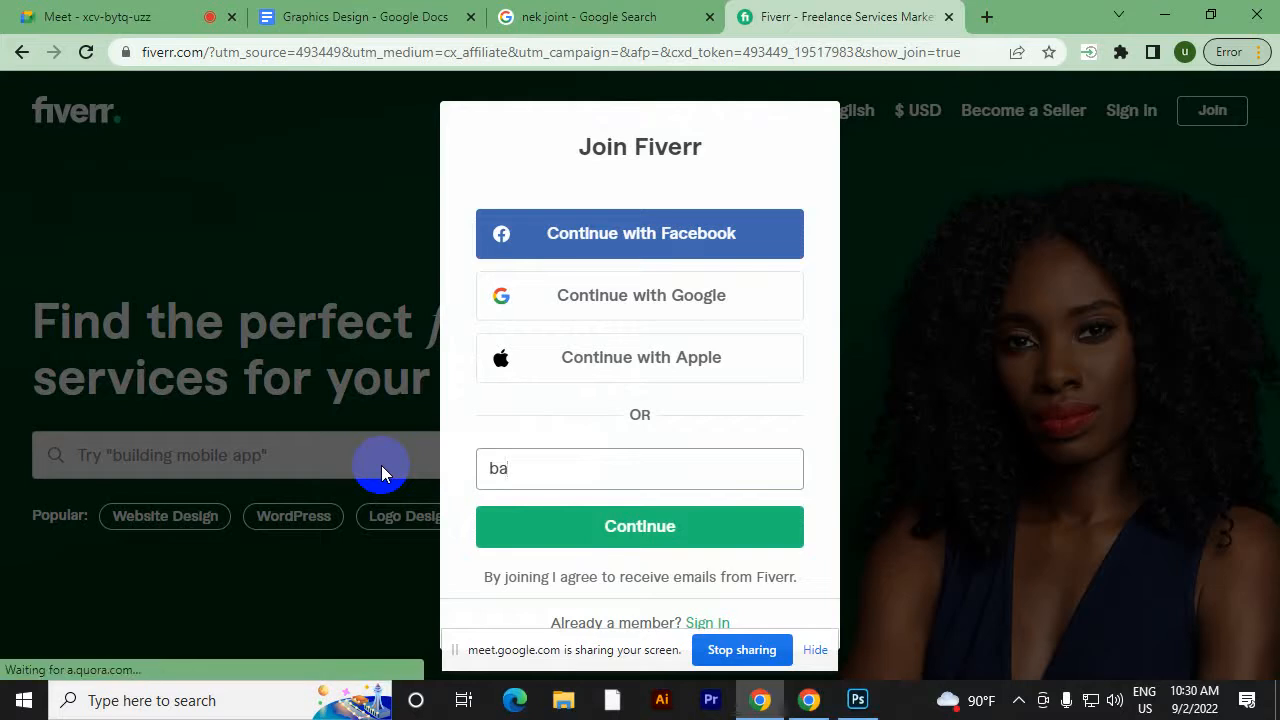
pyautogui.click(923, 271)
pyautogui.click(145, 462)
pyautogui.write('backgroun')
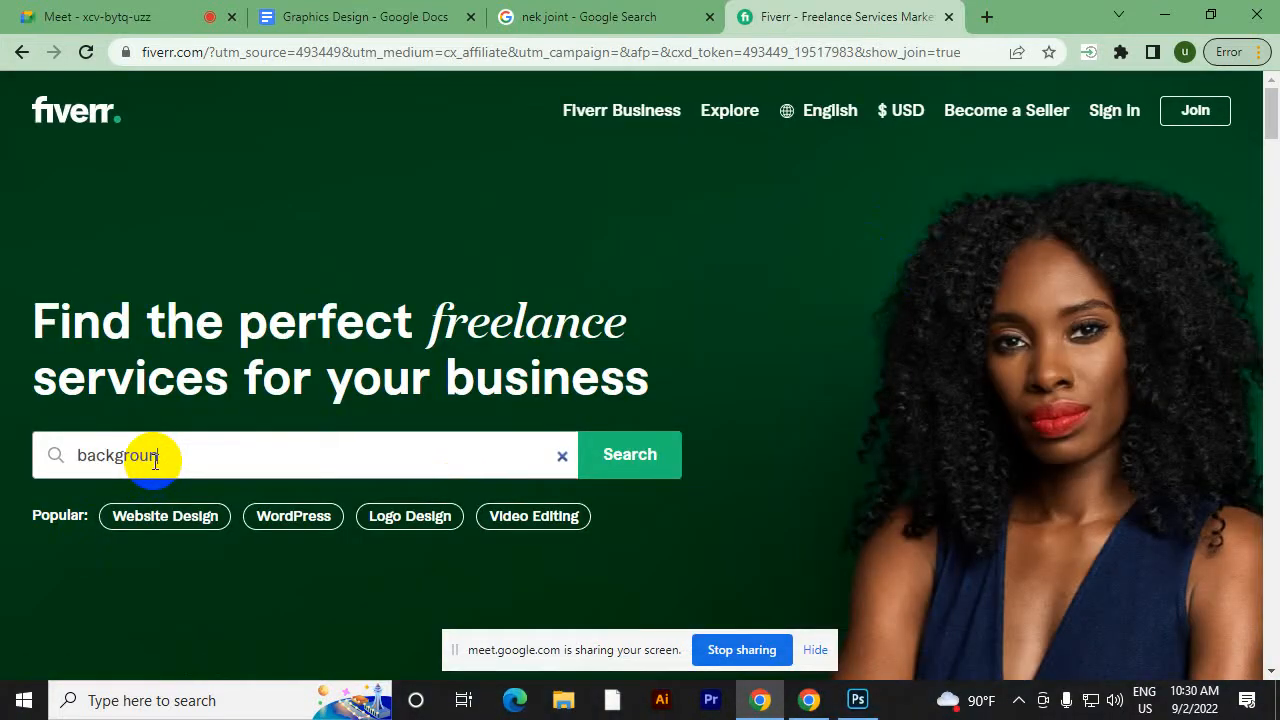
pyautogui.write('d remove')
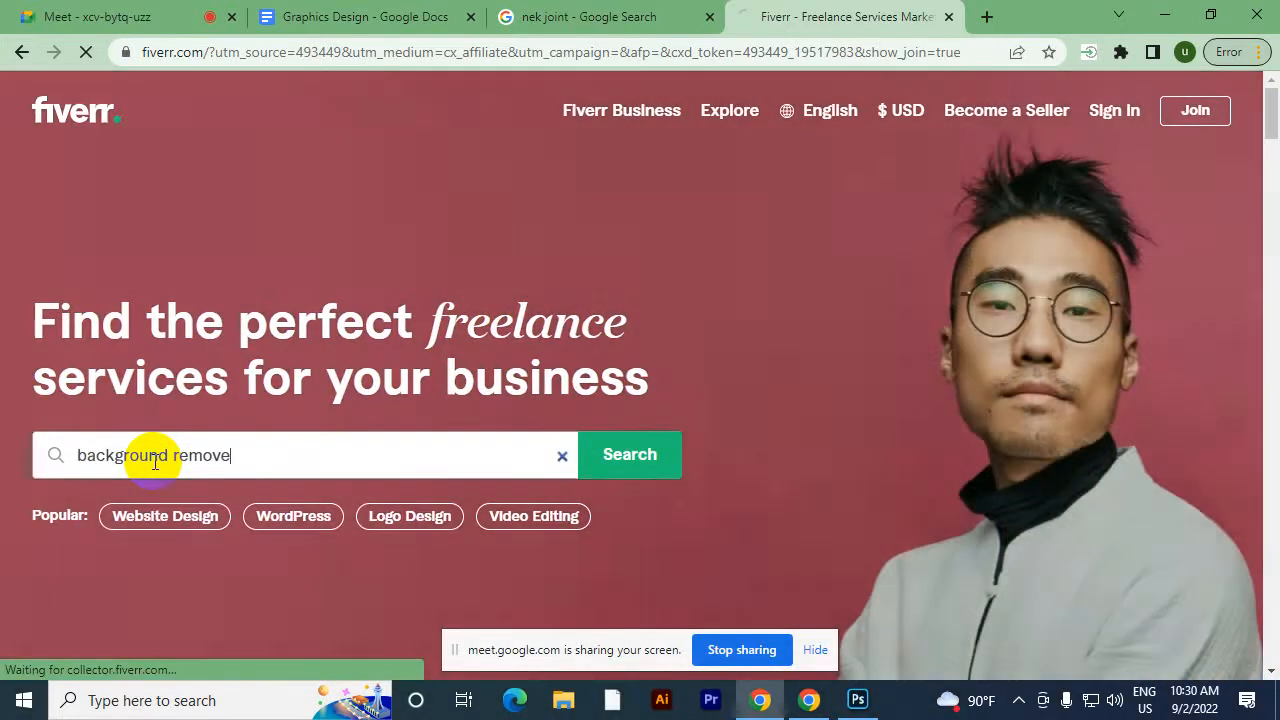
pyautogui.press('Return')
pyautogui.scroll(-2, 643, 397)
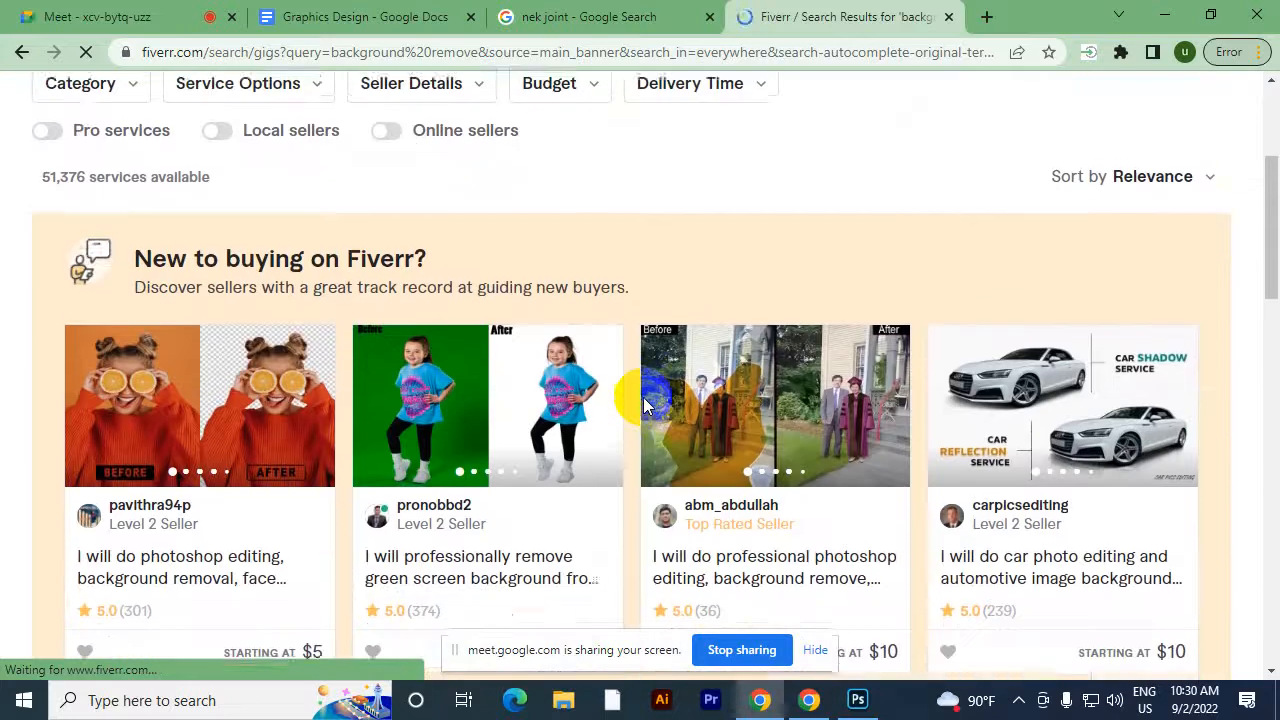
# Open the green screen background removal service from the search results and view its before-and-after image
pyautogui.scroll(-1, 643, 400)
pyautogui.scroll(-1, 643, 404)
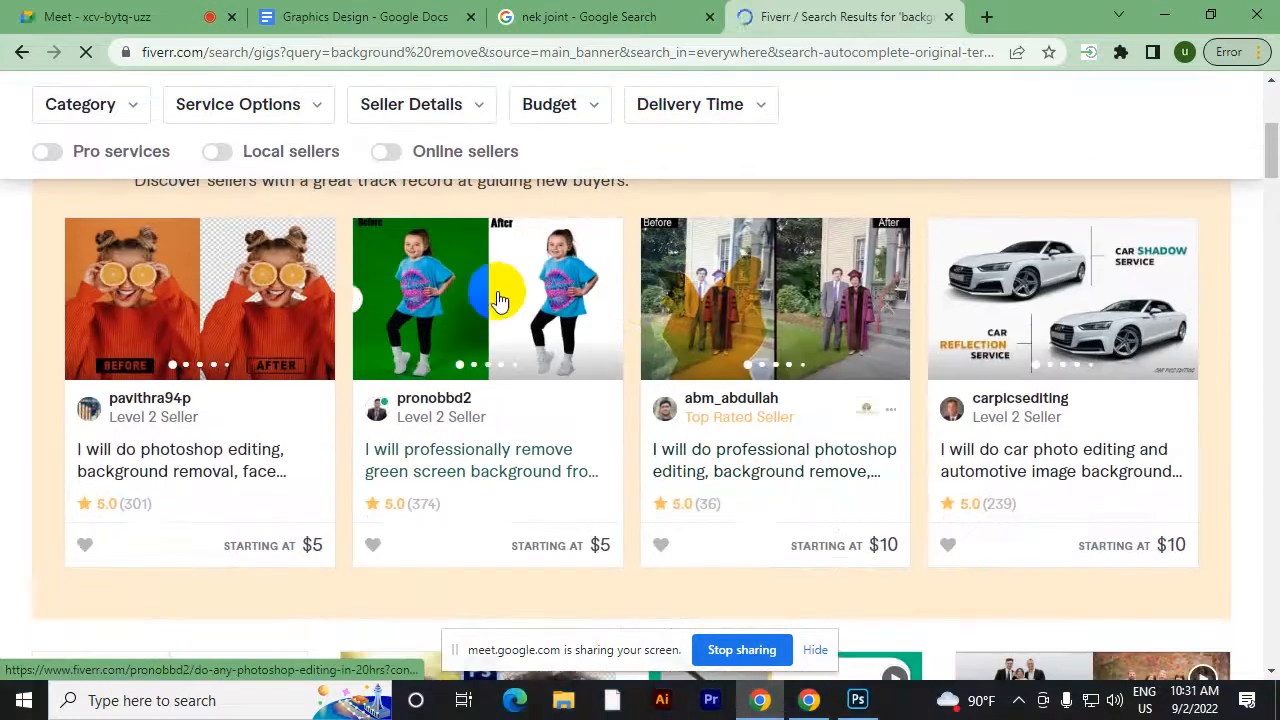
pyautogui.click(445, 312)
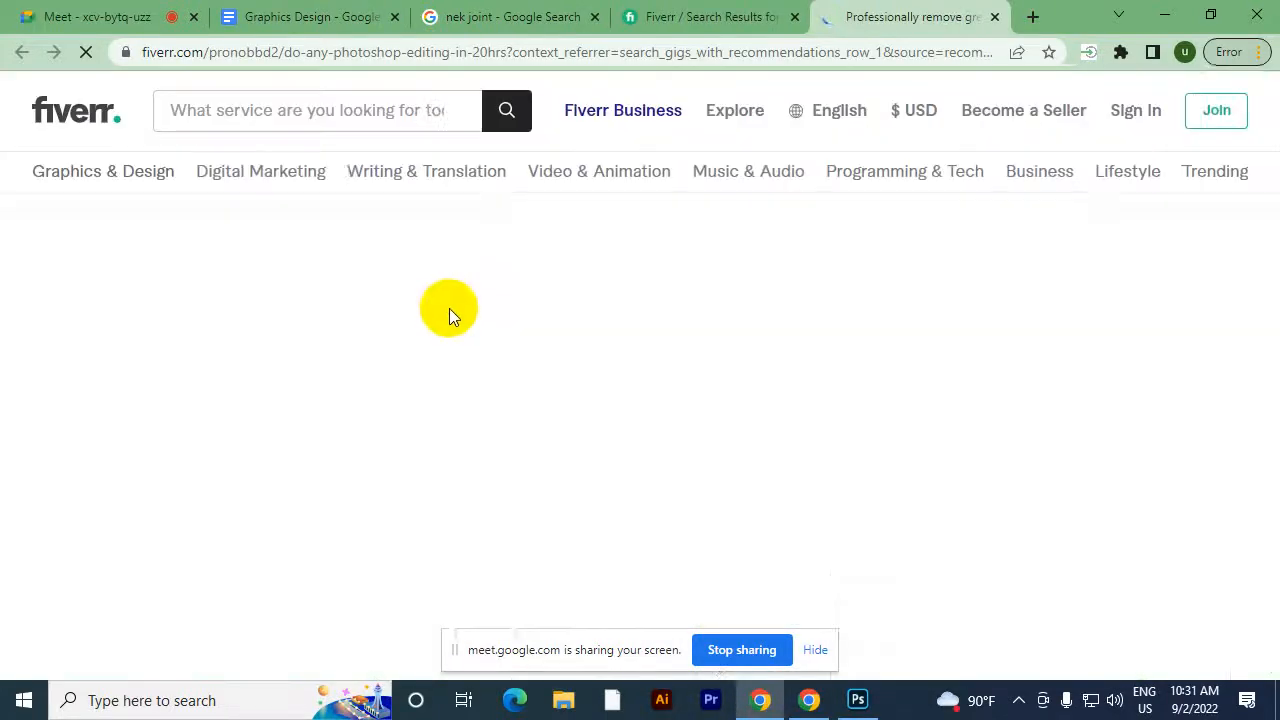
pyautogui.scroll(-3, 477, 340)
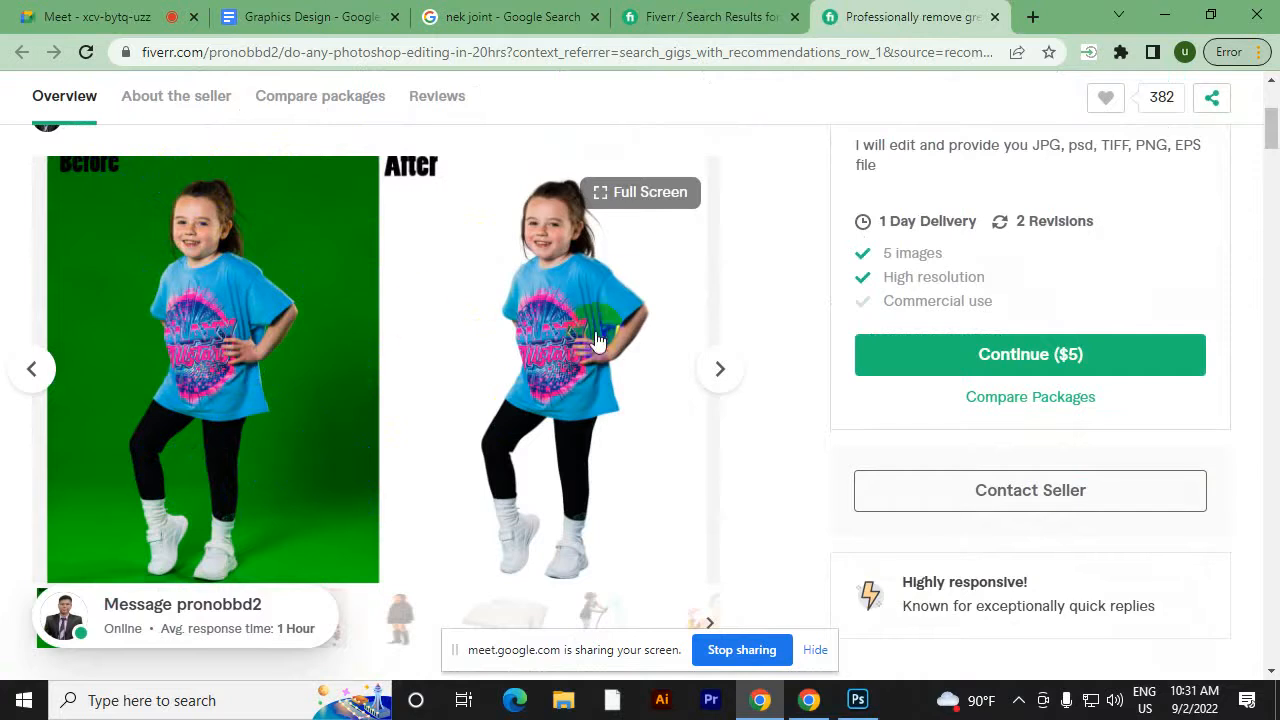
# Copy the three-sweater neck joint services image from the "nek joint" image results and paste it into the light bulb document in Photoshop
pyautogui.click(520, 16)
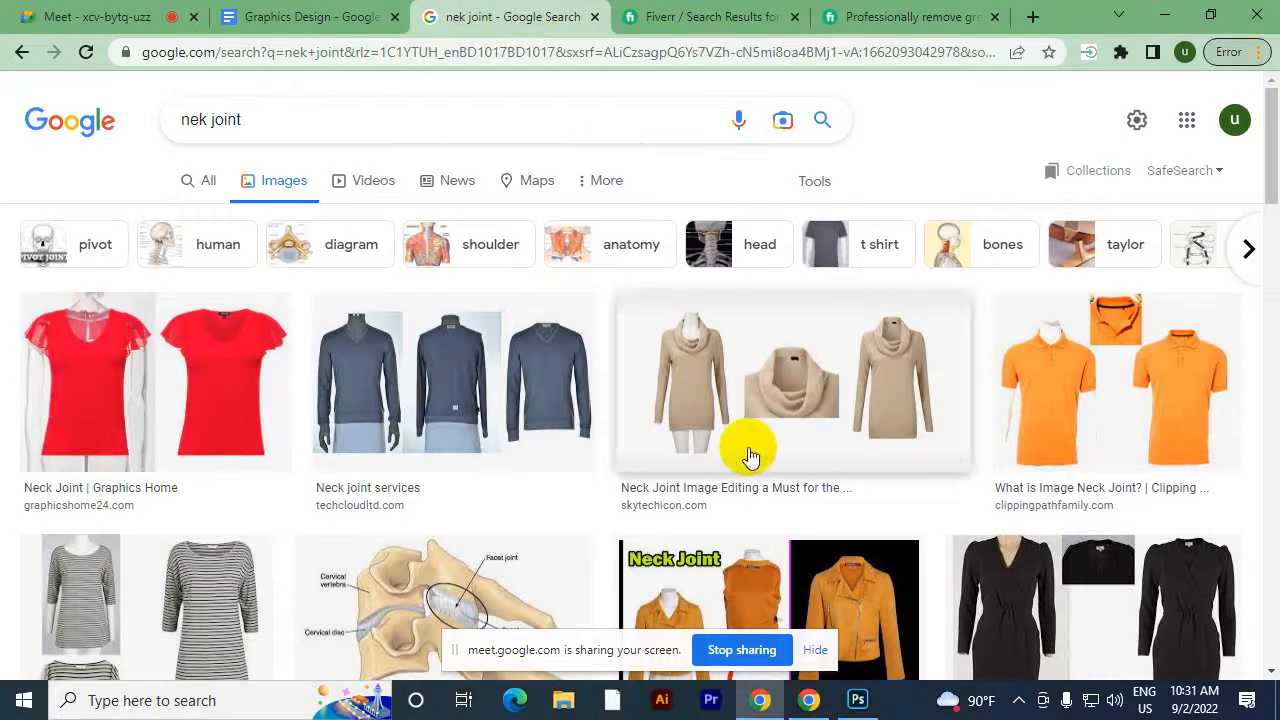
pyautogui.click(500, 374)
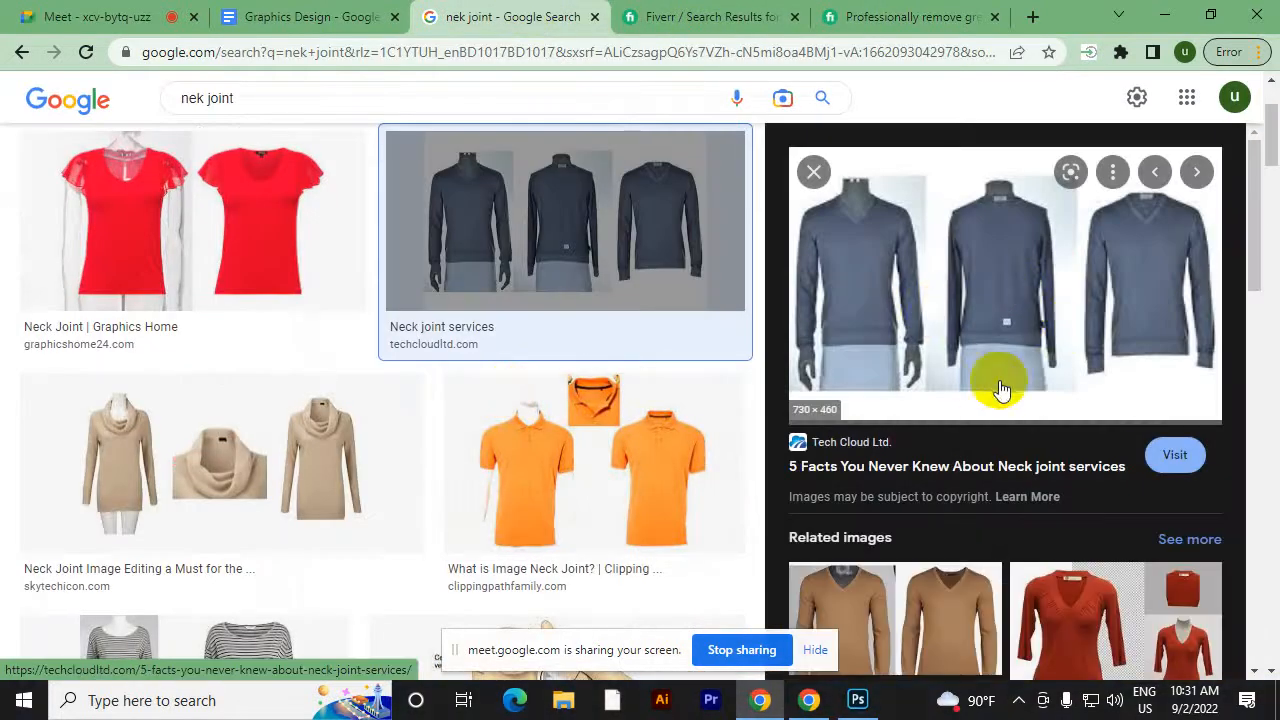
pyautogui.rightClick(928, 285)
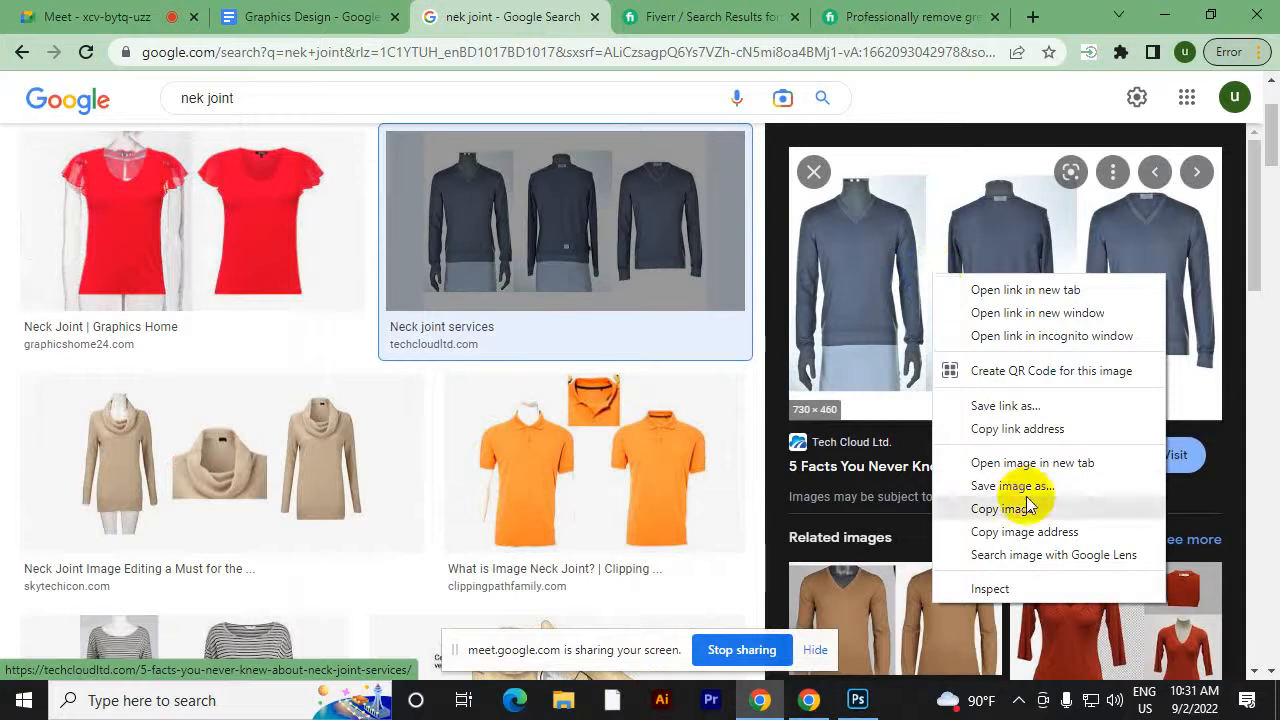
pyautogui.click(988, 506)
pyautogui.hotkey('alt', 'Tab')
pyautogui.hotkey('ctrl', 'v')
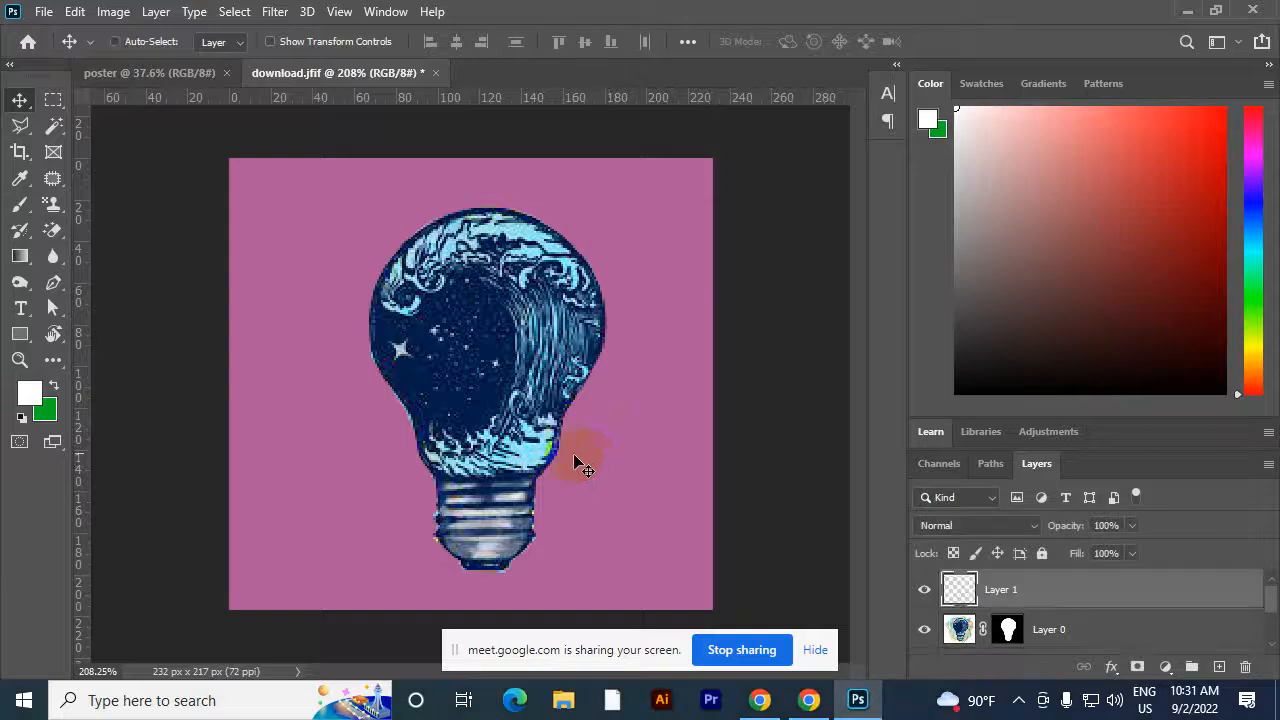
# Scale the pasted sweater image down to 31.28% so it fits inside the canvas, and apply the transform
pyautogui.scroll(-2, 511, 335)
pyautogui.scroll(-2, 511, 335)
pyautogui.hotkey('ctrl', 't')
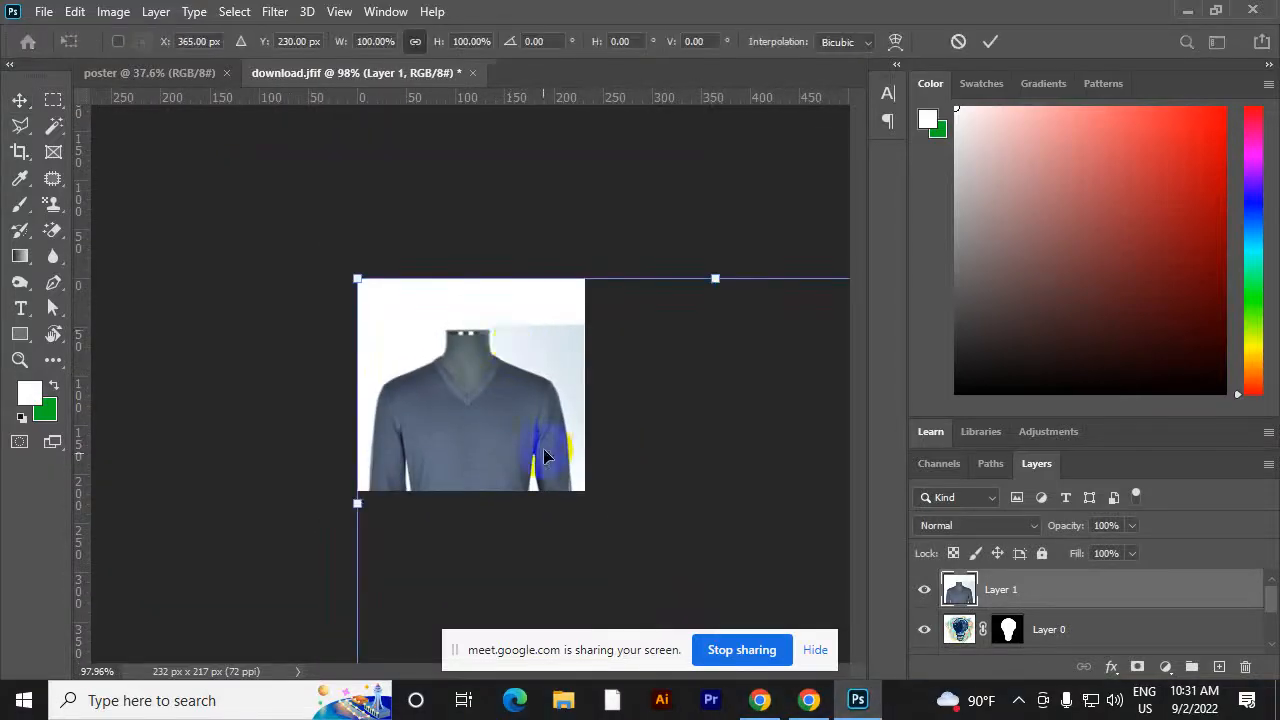
pyautogui.scroll(-3, 457, 306)
pyautogui.moveTo(683, 506); pyautogui.dragTo(526, 367)
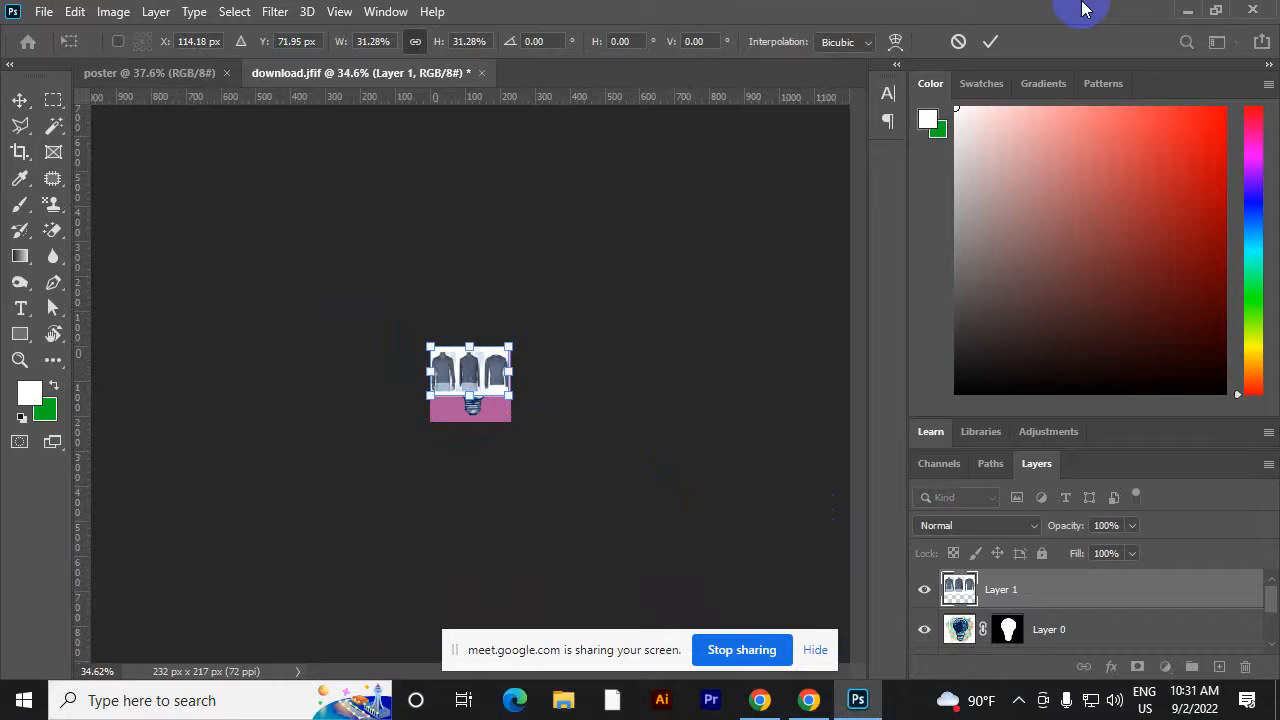
pyautogui.click(988, 42)
# Examine the mannequin and back-view sweaters in the pasted image up close
pyautogui.scroll(8, 460, 345)
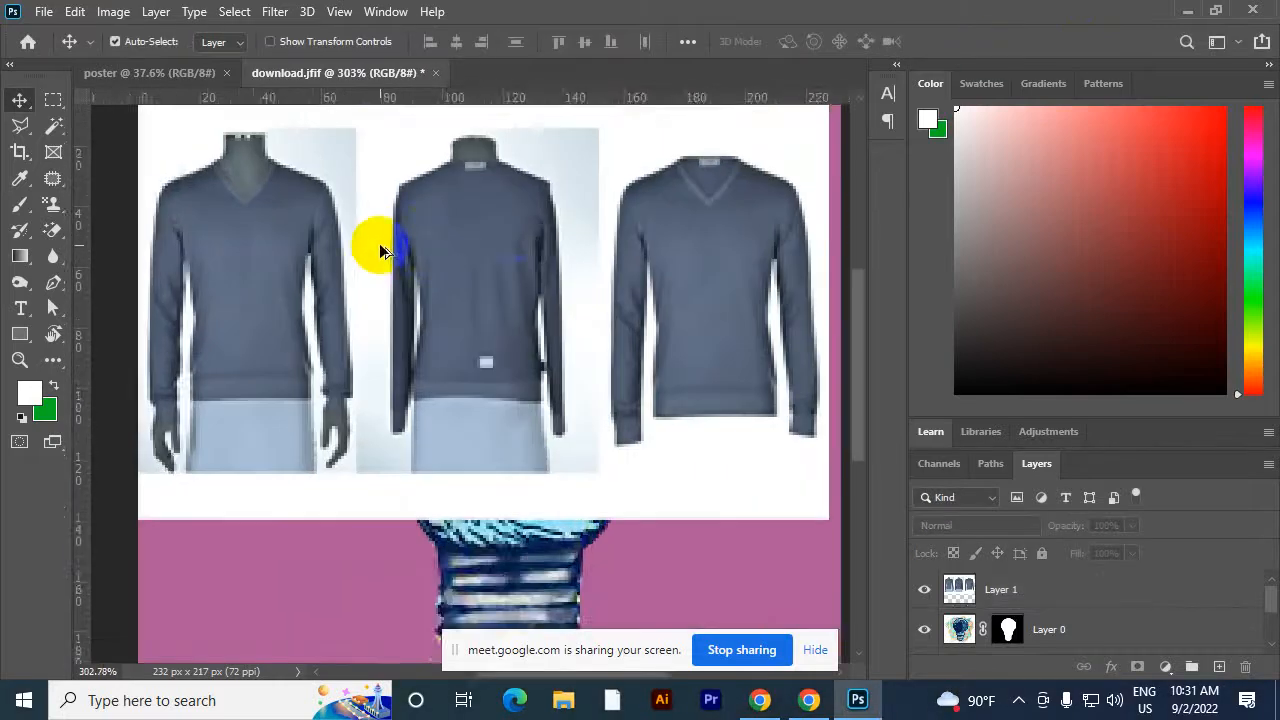
pyautogui.moveTo(511, 240); pyautogui.dragTo(418, 343)
pyautogui.scroll(4, 608, 380)
pyautogui.scroll(-3, 340, 313)
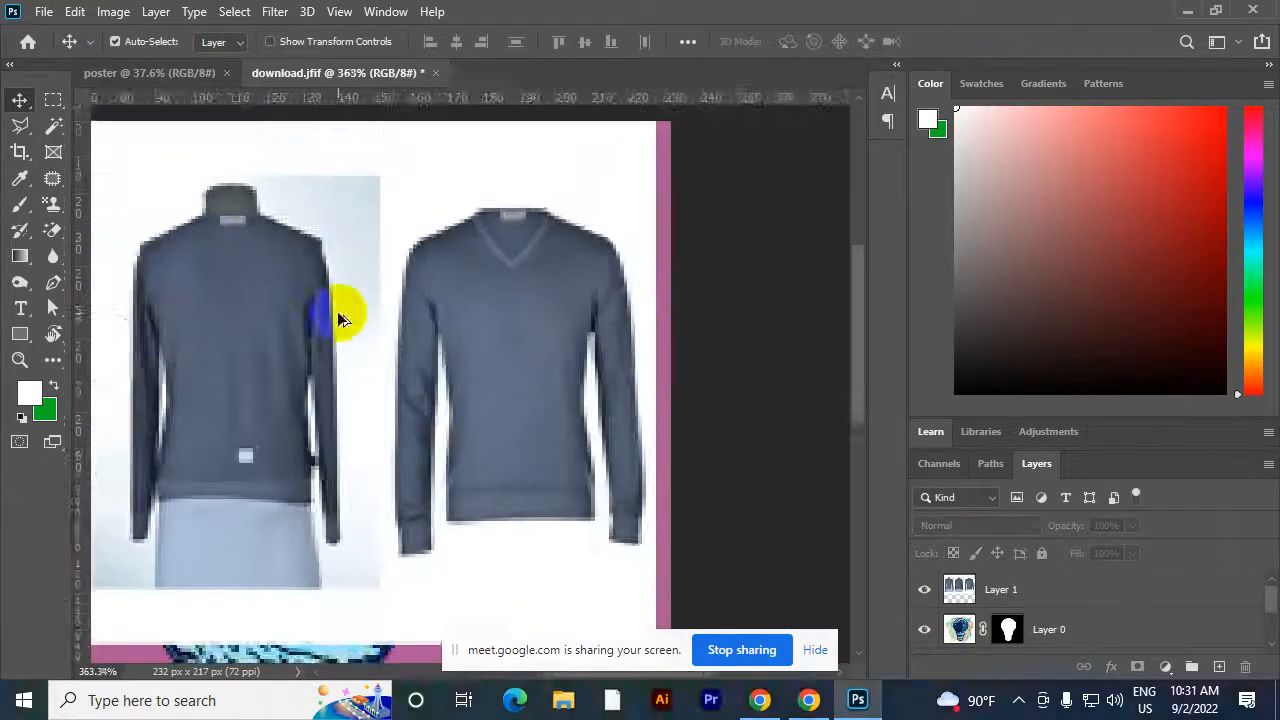
pyautogui.scroll(-1, 340, 318)
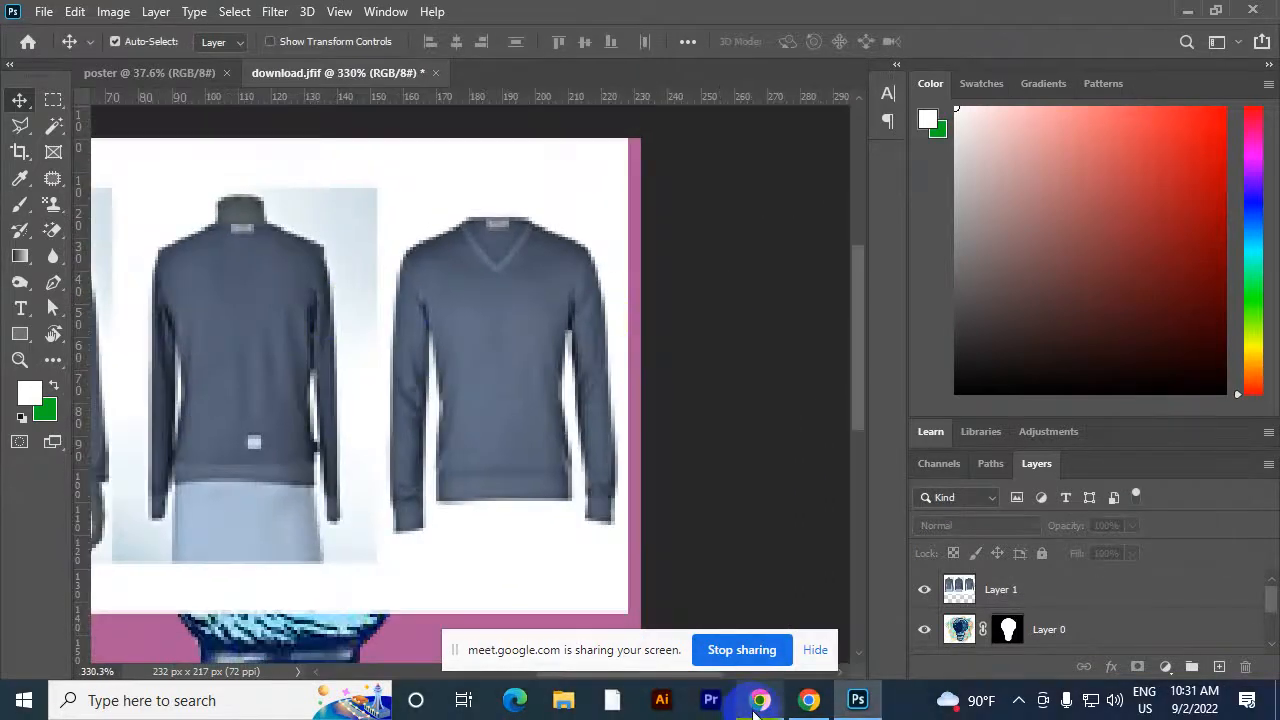
# Switch to the Meet call in Chrome to check on the participants, and return to Photoshop
pyautogui.click(759, 703)
pyautogui.click(165, 16)
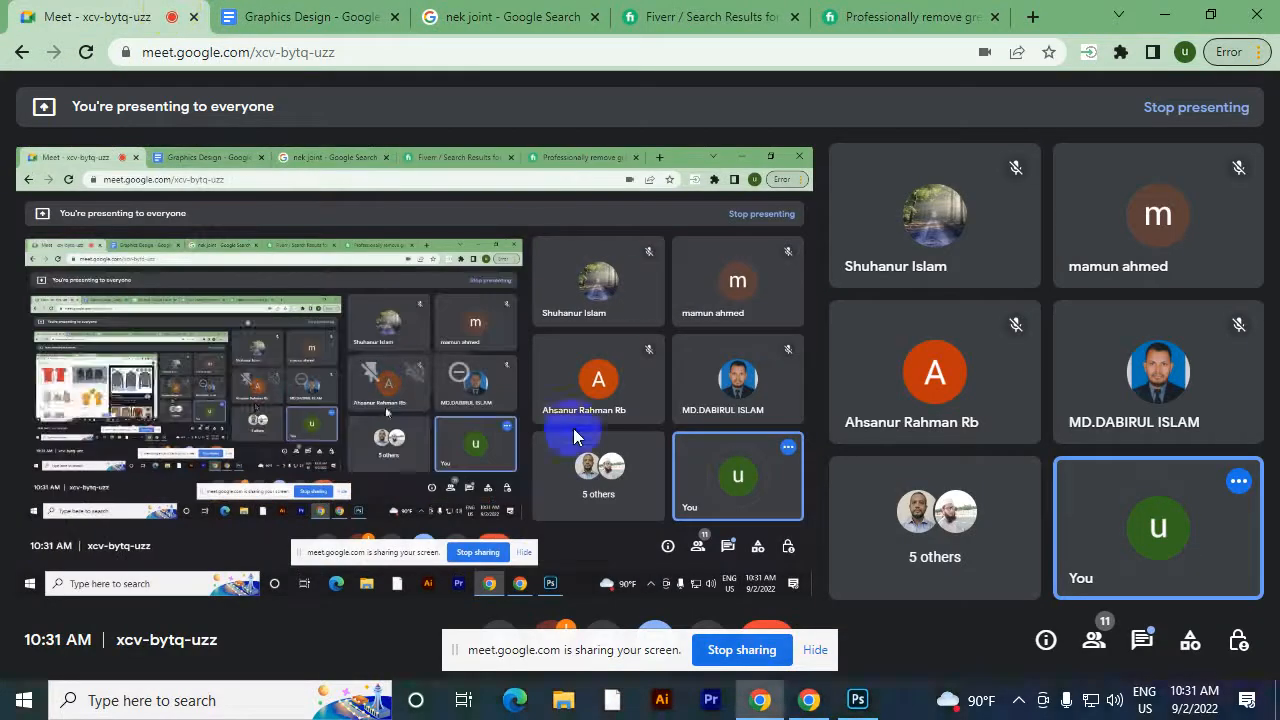
pyautogui.click(855, 703)
# Examine the joined neckline of the finished sweater beside the two mannequin shots
pyautogui.scroll(-1, 669, 349)
pyautogui.scroll(1, 530, 260)
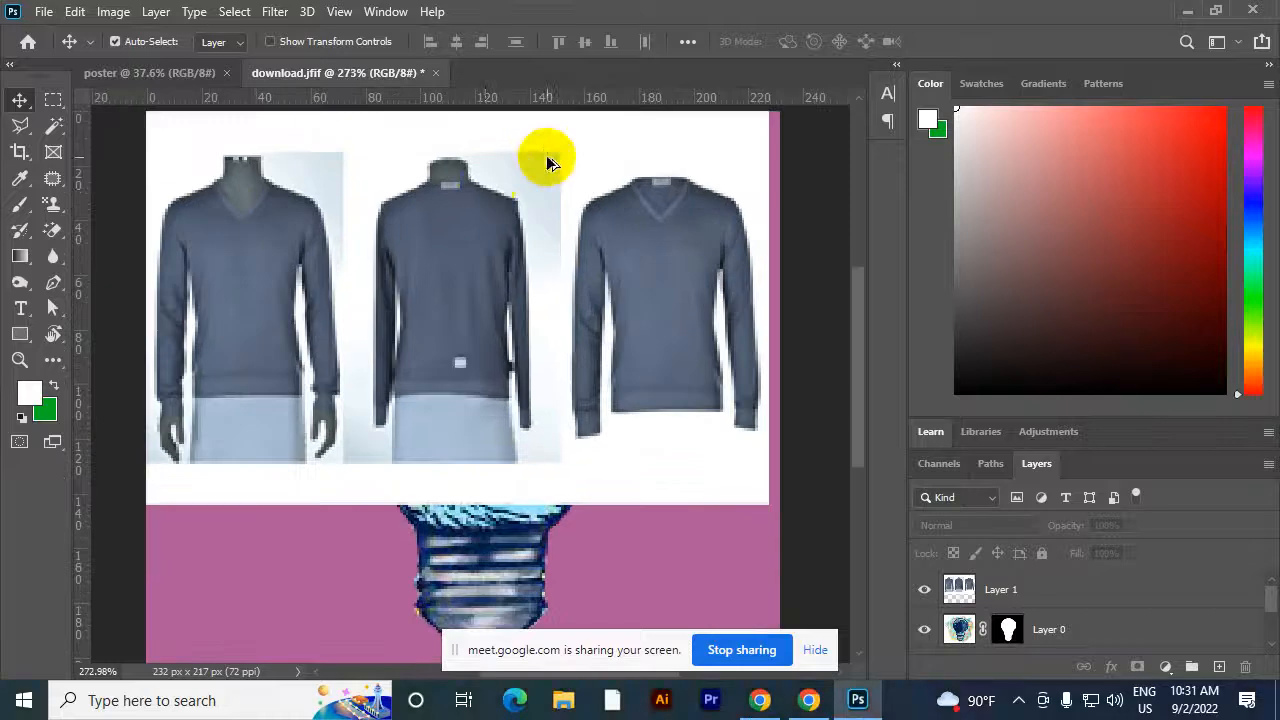
pyautogui.moveTo(493, 230); pyautogui.dragTo(506, 306)
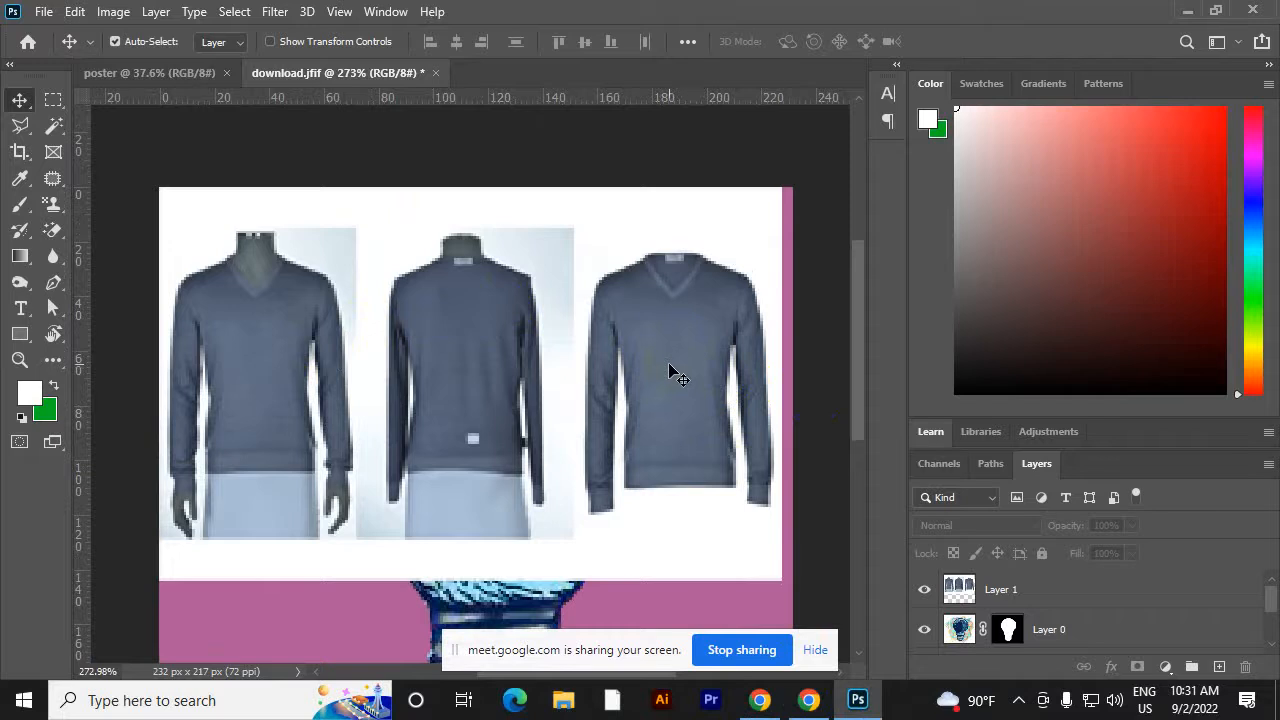
pyautogui.click(675, 267)
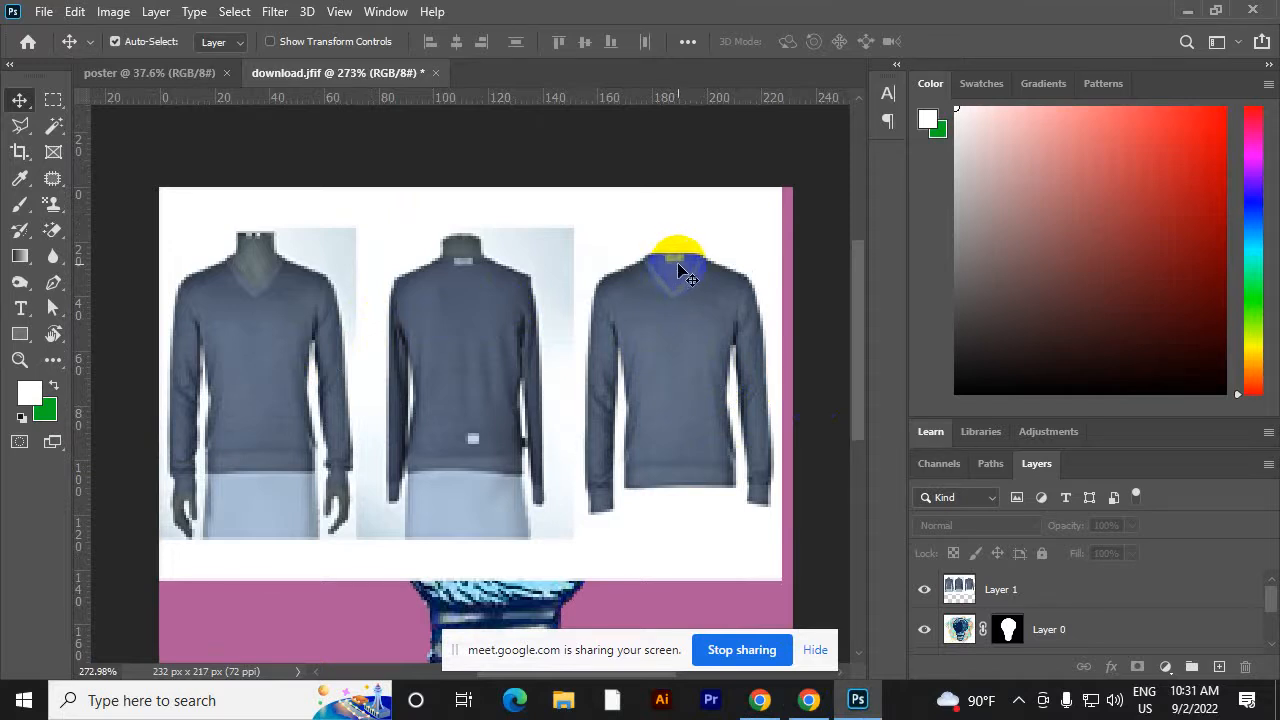
pyautogui.scroll(2, 678, 268)
pyautogui.scroll(-3, 677, 260)
pyautogui.scroll(3, 690, 250)
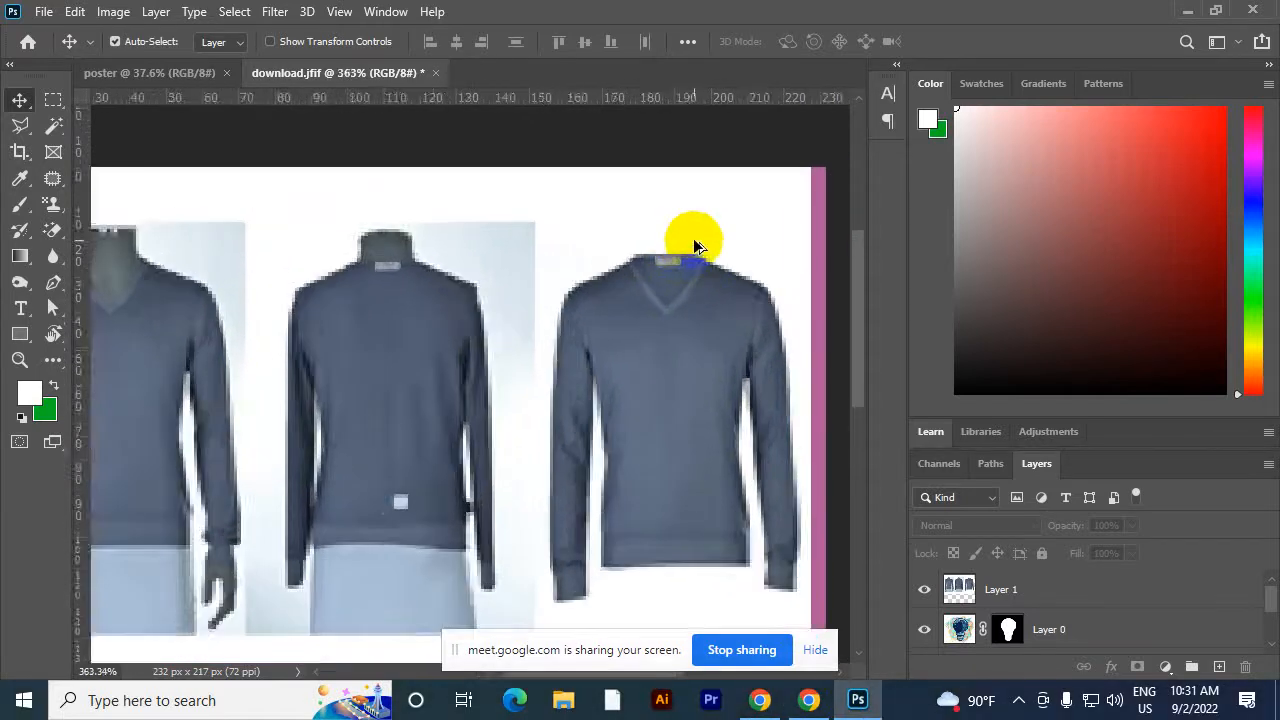
pyautogui.scroll(-2, 676, 270)
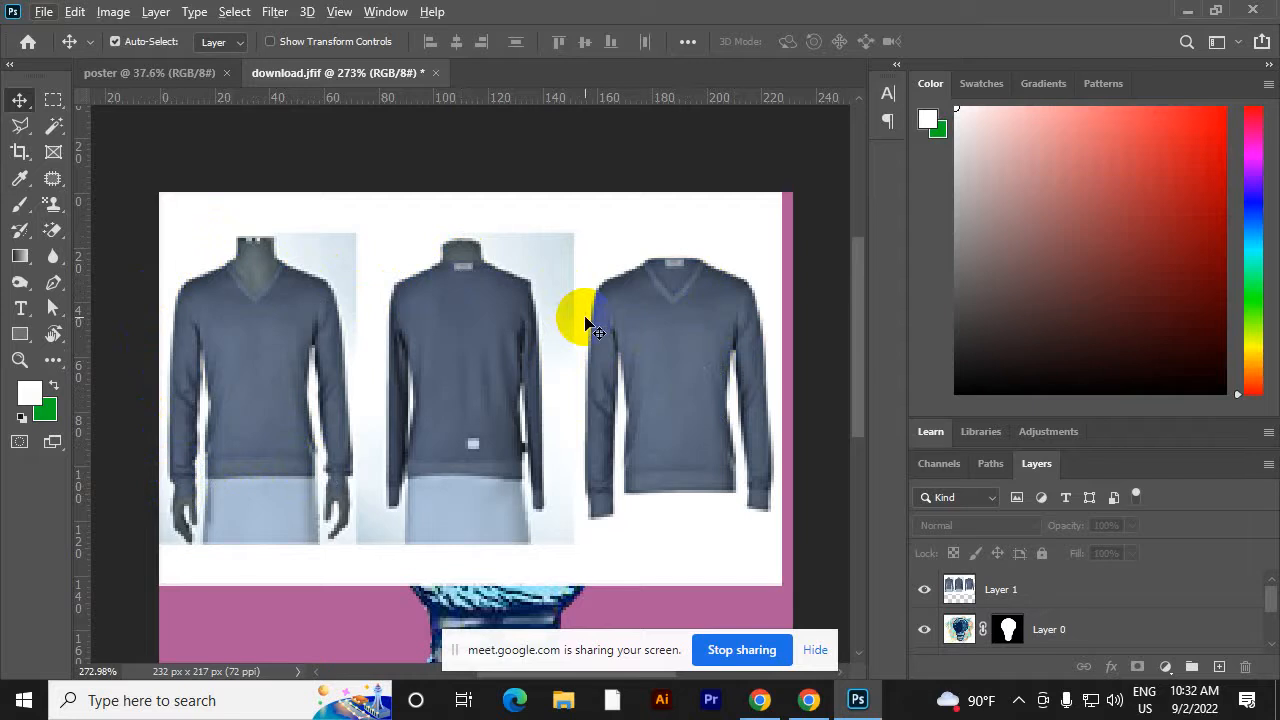
# Move the sweater image about 3 px down and slightly to the right on the canvas
pyautogui.moveTo(600, 345)
pyautogui.mouseDown()
pyautogui.moveTo(586, 340)
pyautogui.moveTo(598, 355)
pyautogui.mouseUp()
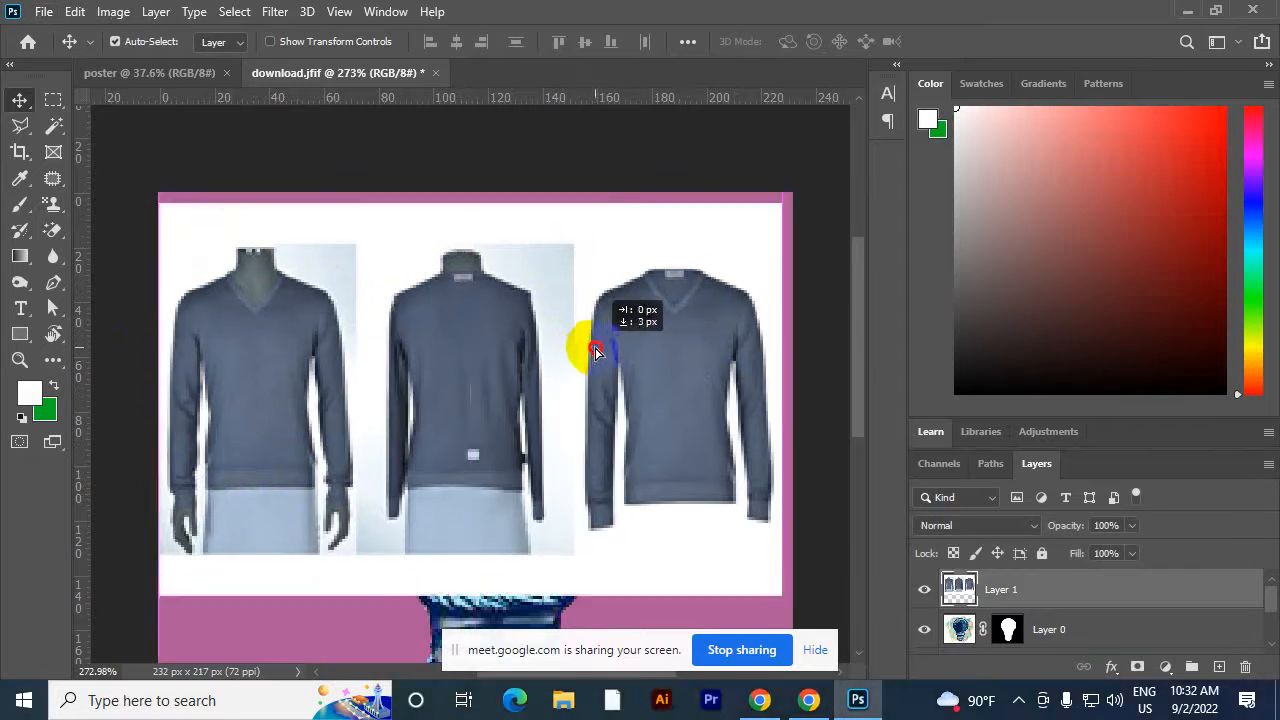
pyautogui.scroll(-1, 630, 215)
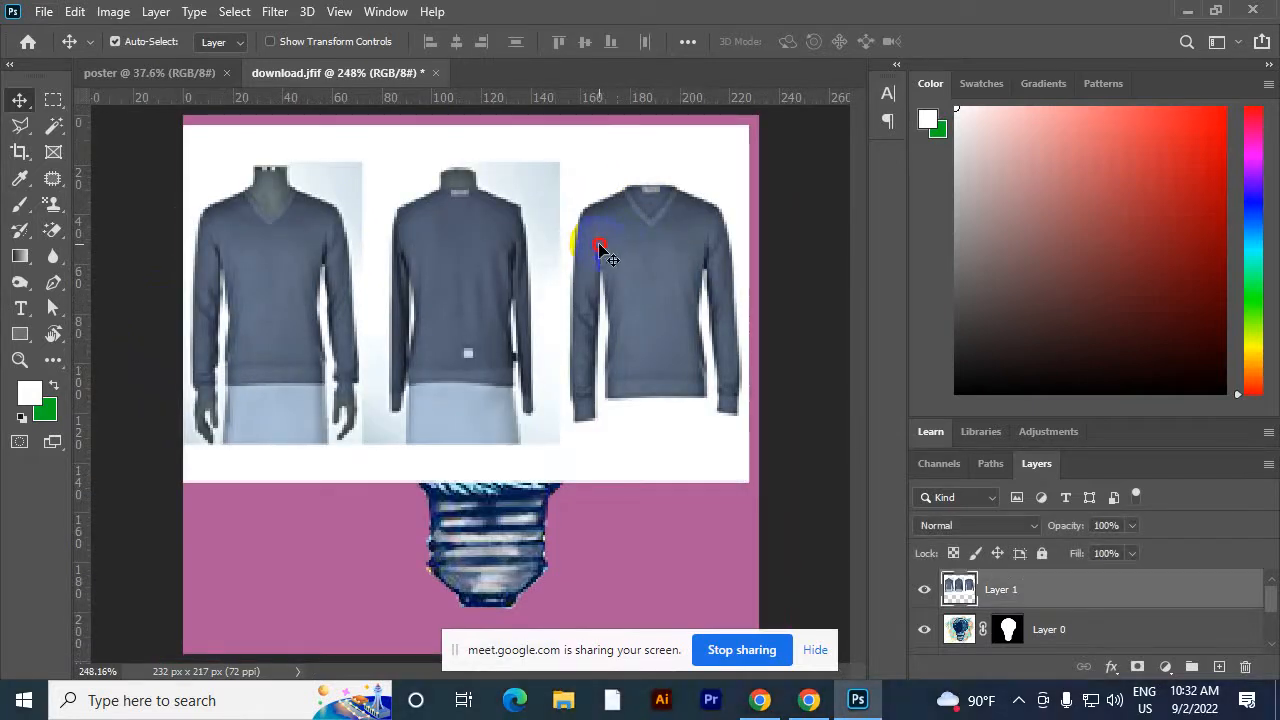
pyautogui.moveTo(596, 250); pyautogui.dragTo(599, 245)
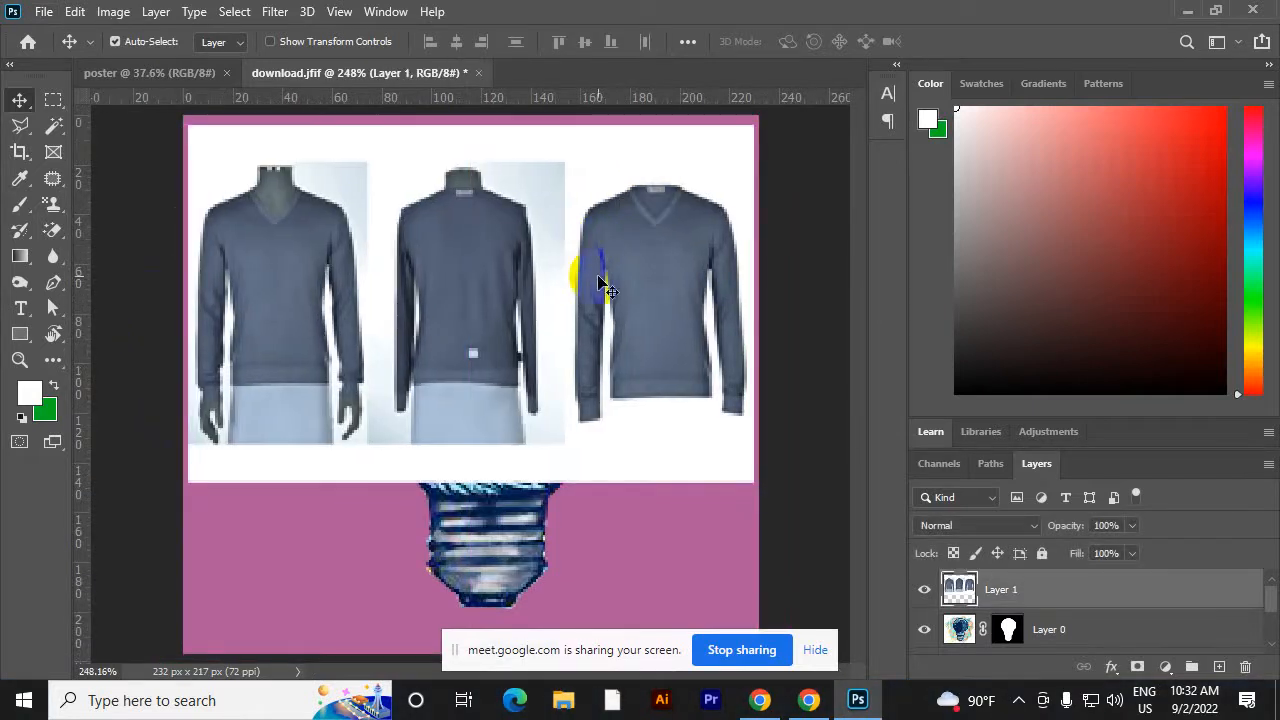
# Delete the sweater image layer and select the light bulb layer
pyautogui.scroll(-1, 606, 226)
pyautogui.scroll(4, 432, 170)
pyautogui.scroll(-1, 483, 278)
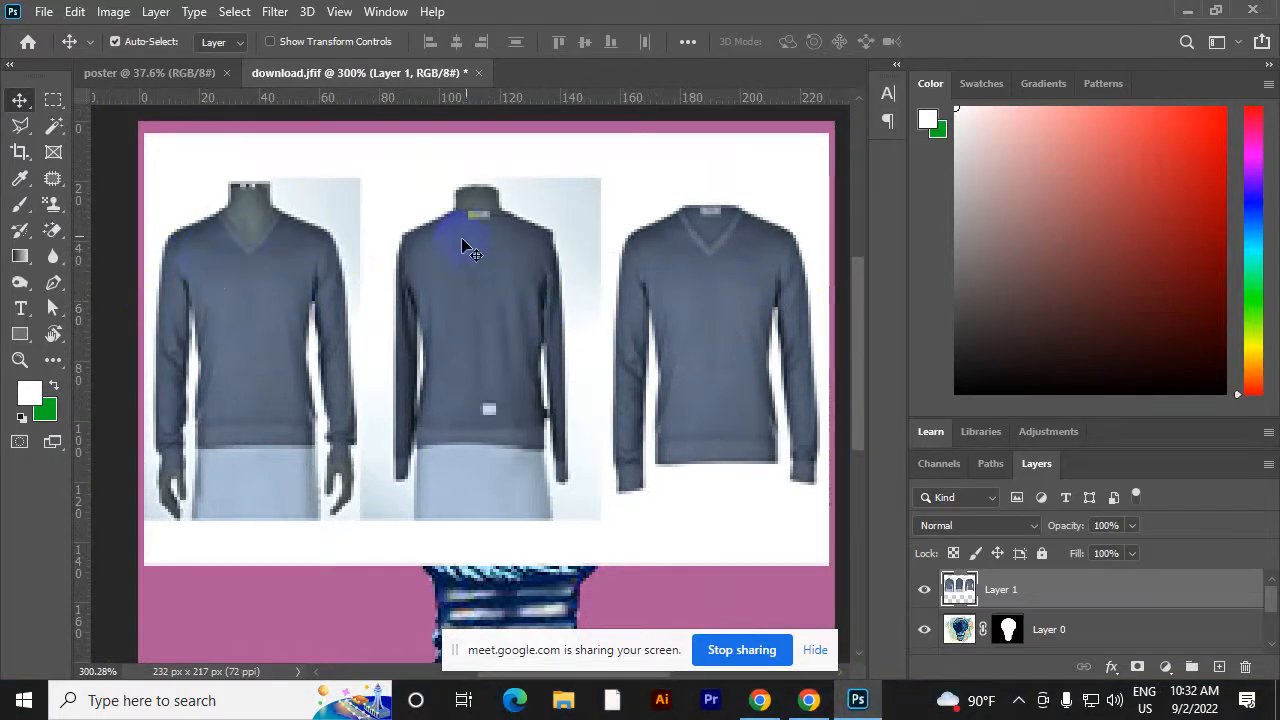
pyautogui.press('Delete')
pyautogui.click(697, 333)
# Switch to Chrome, show the open green screen removal service, and return to the Fiverr background removal results
pyautogui.hotkey('alt', 'Tab')
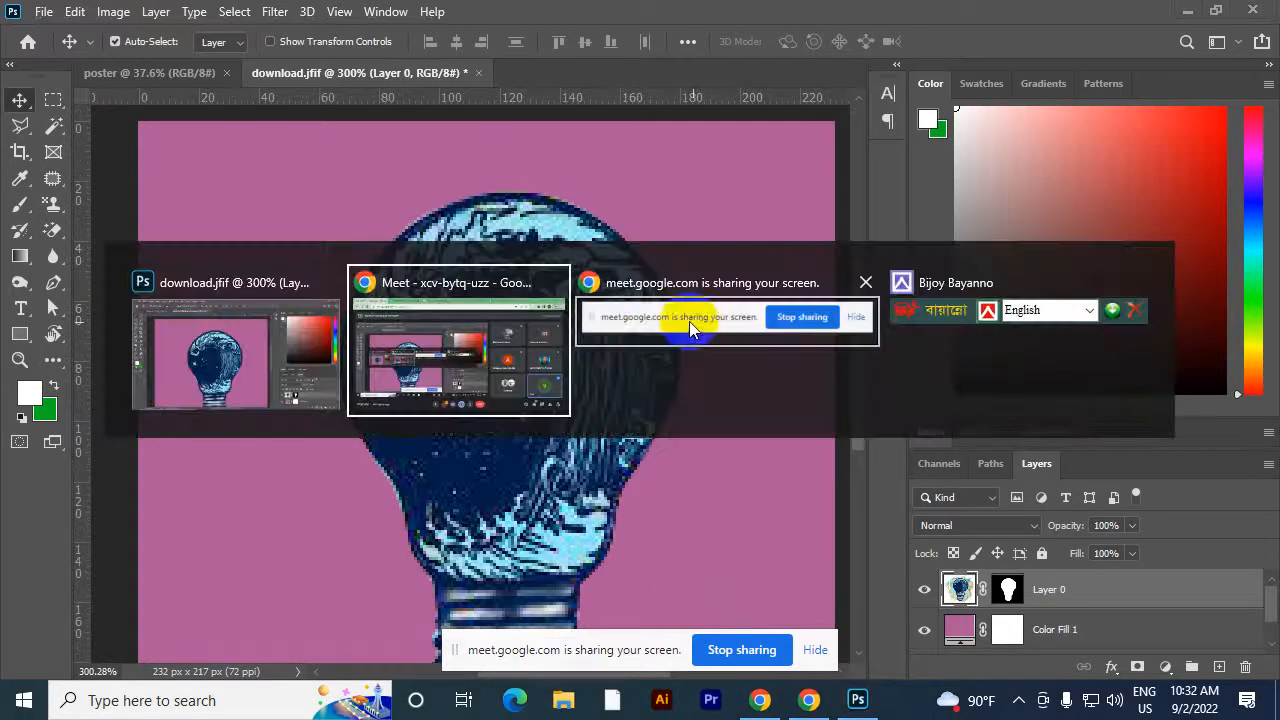
pyautogui.hotkey('alt', 'Tab')
pyautogui.hotkey('alt', 'shift', 'Tab')
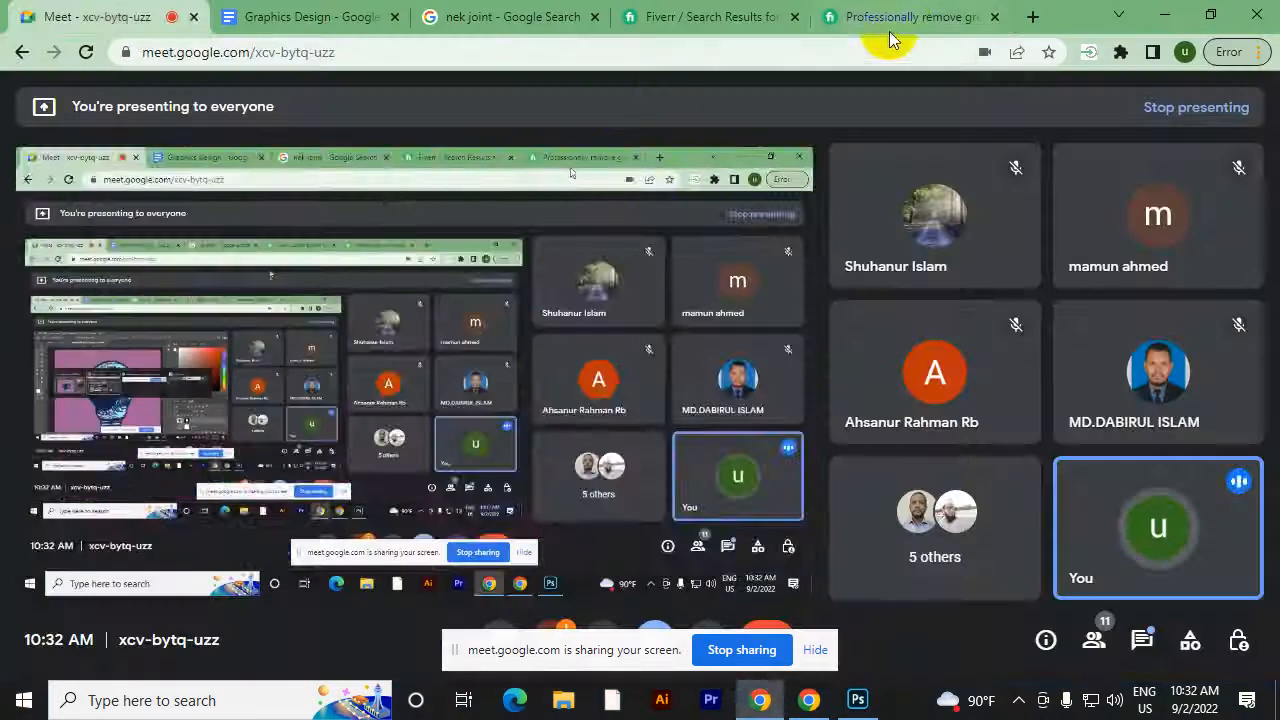
pyautogui.click(900, 17)
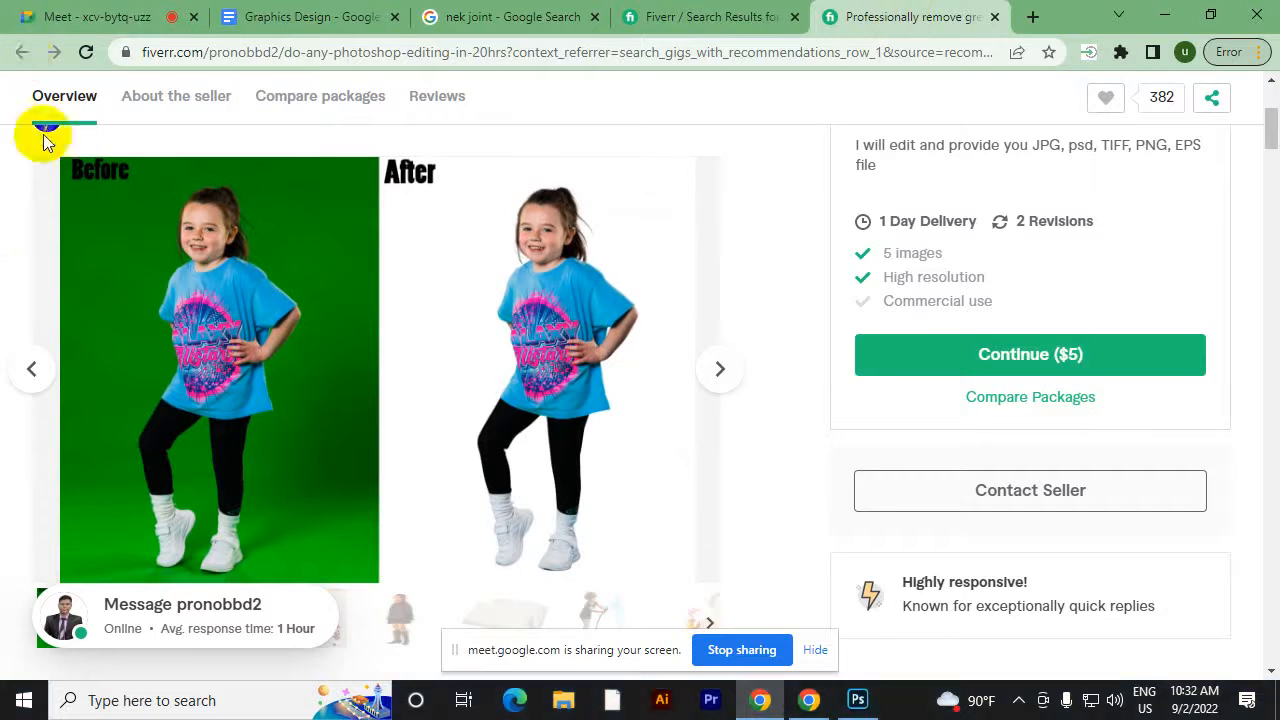
pyautogui.click(712, 17)
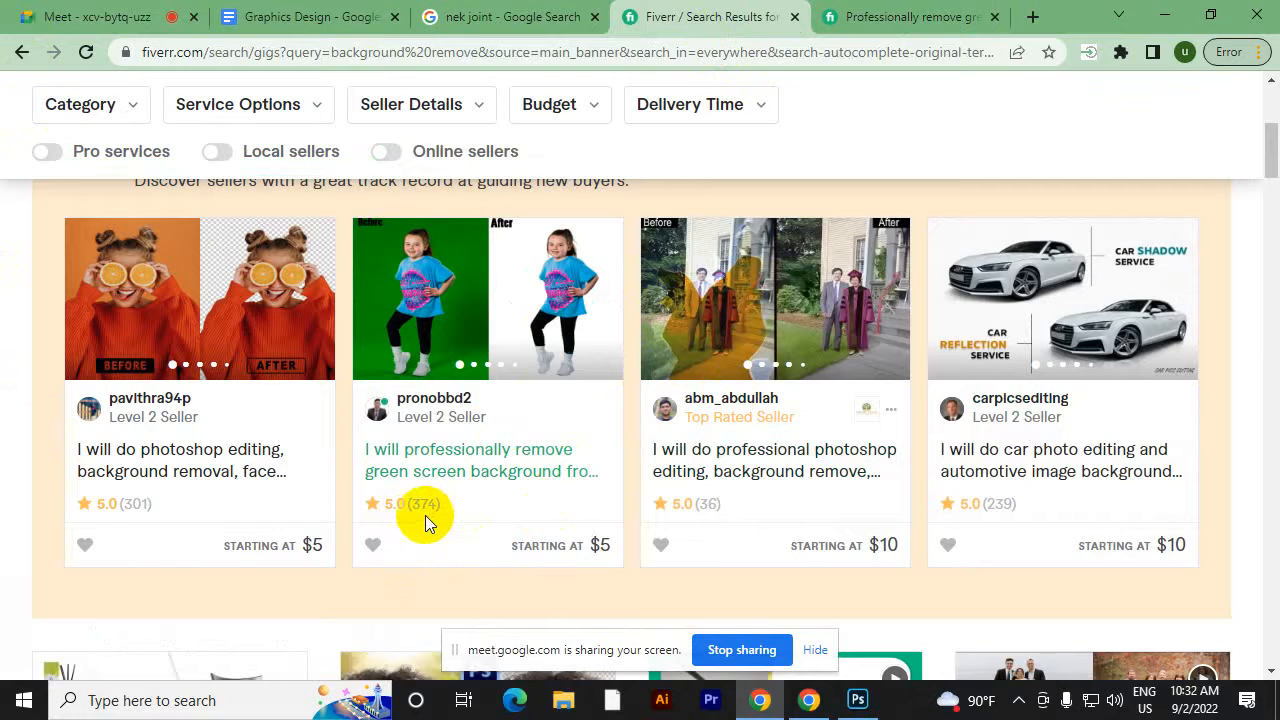
# Reopen the green screen background removal service and examine its rating, order queue and Basic package details
pyautogui.click(476, 330)
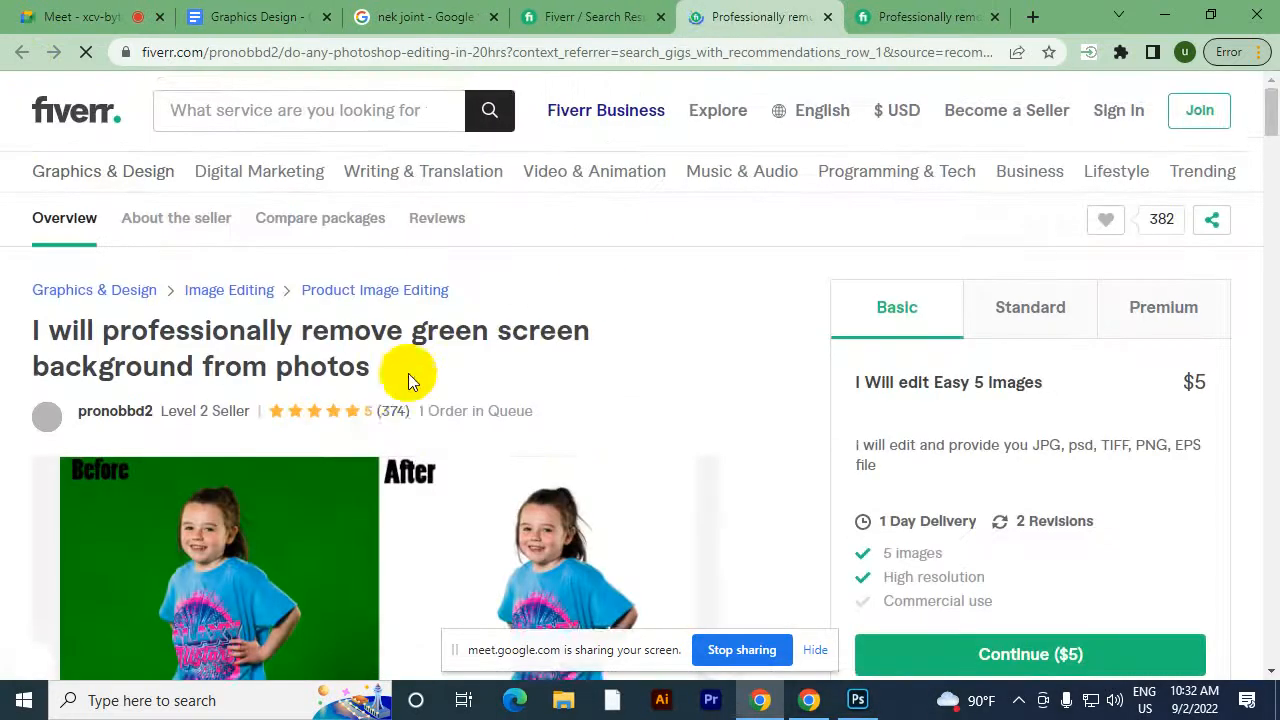
pyautogui.scroll(-2, 408, 373)
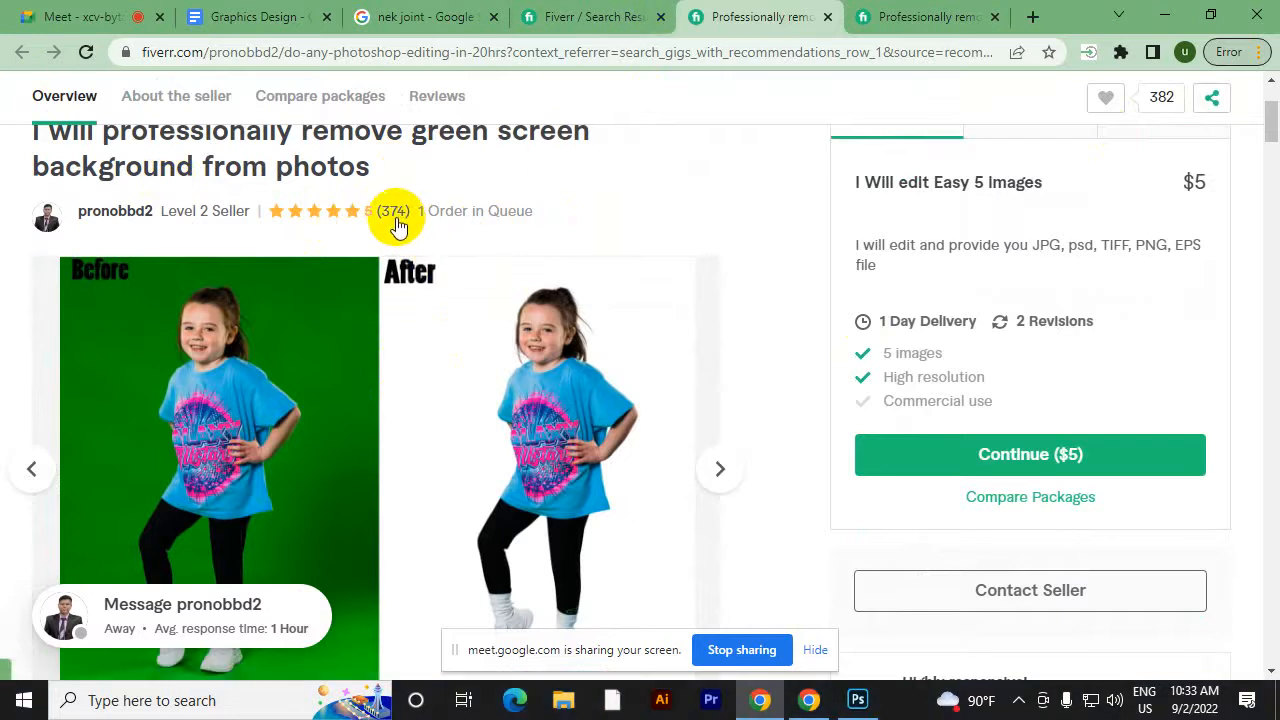
pyautogui.scroll(-6, 515, 275)
pyautogui.scroll(6, 515, 275)
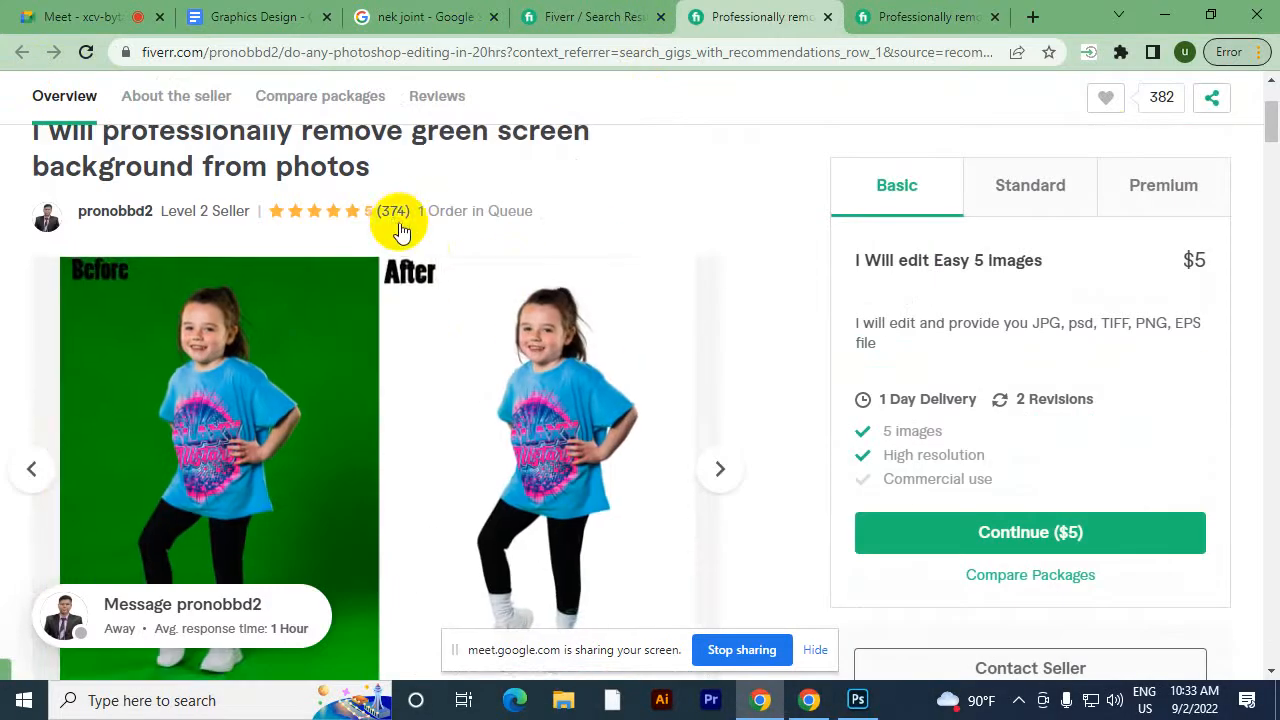
pyautogui.moveTo(494, 335)
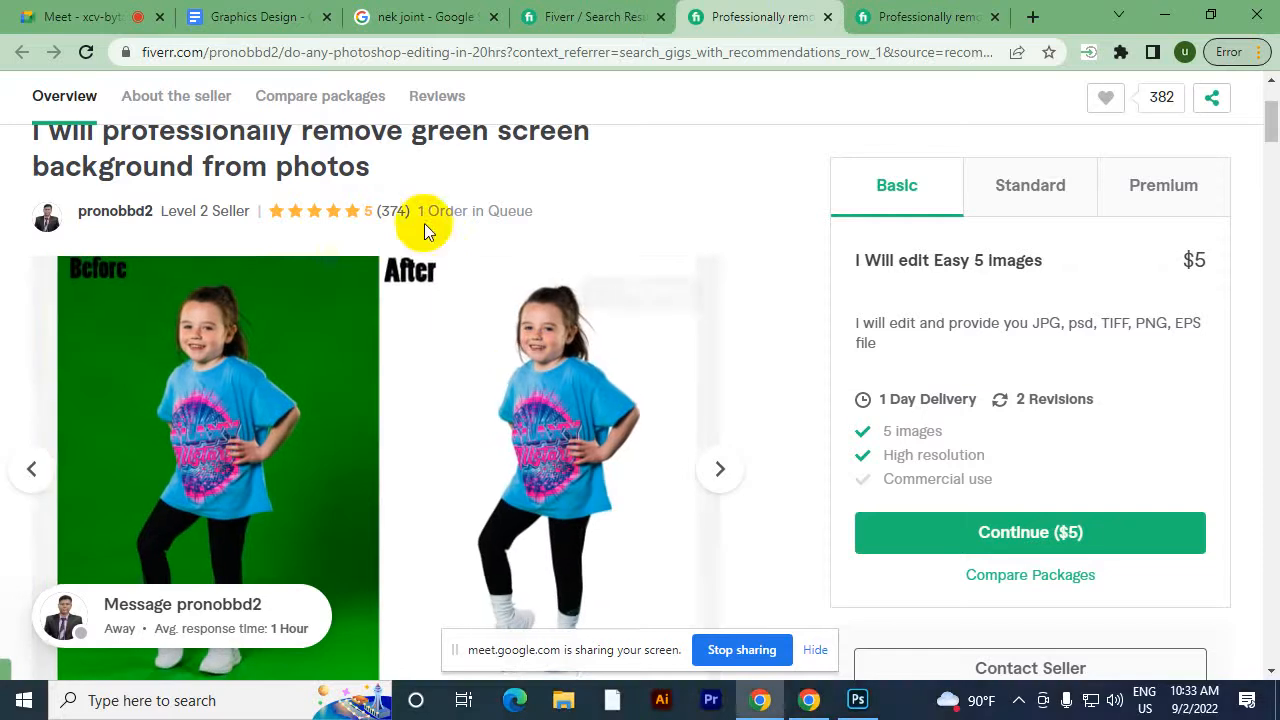
# Go back to the search results, open the "I will professionally remove background from your images" service, and examine its offer and sample images
pyautogui.click(585, 19)
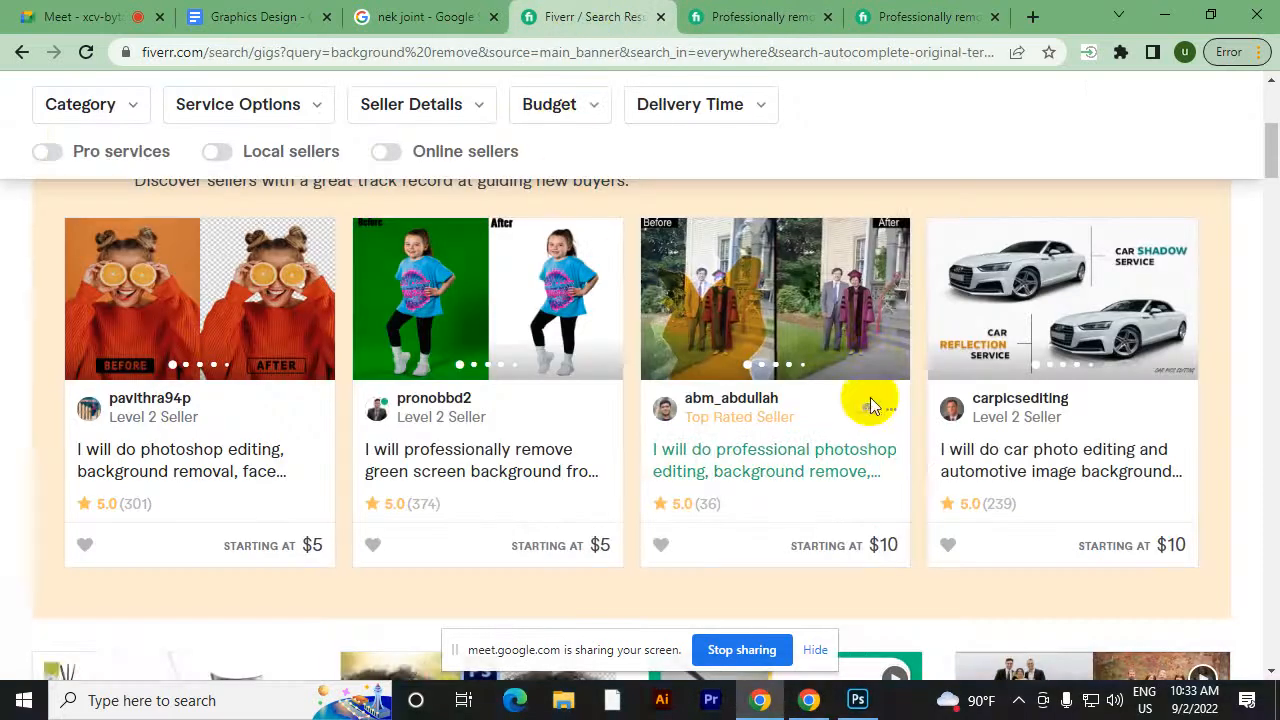
pyautogui.moveTo(893, 409)
pyautogui.scroll(-1, 895, 410)
pyautogui.scroll(-4, 850, 410)
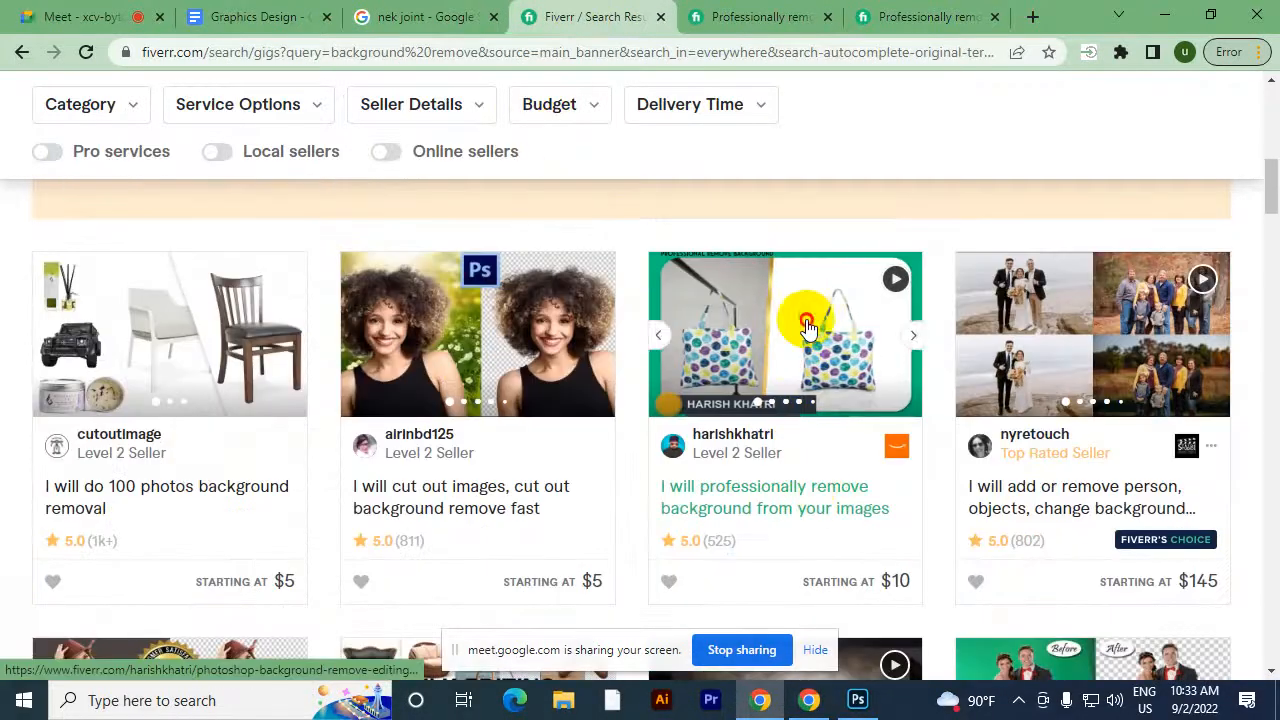
pyautogui.click(808, 328)
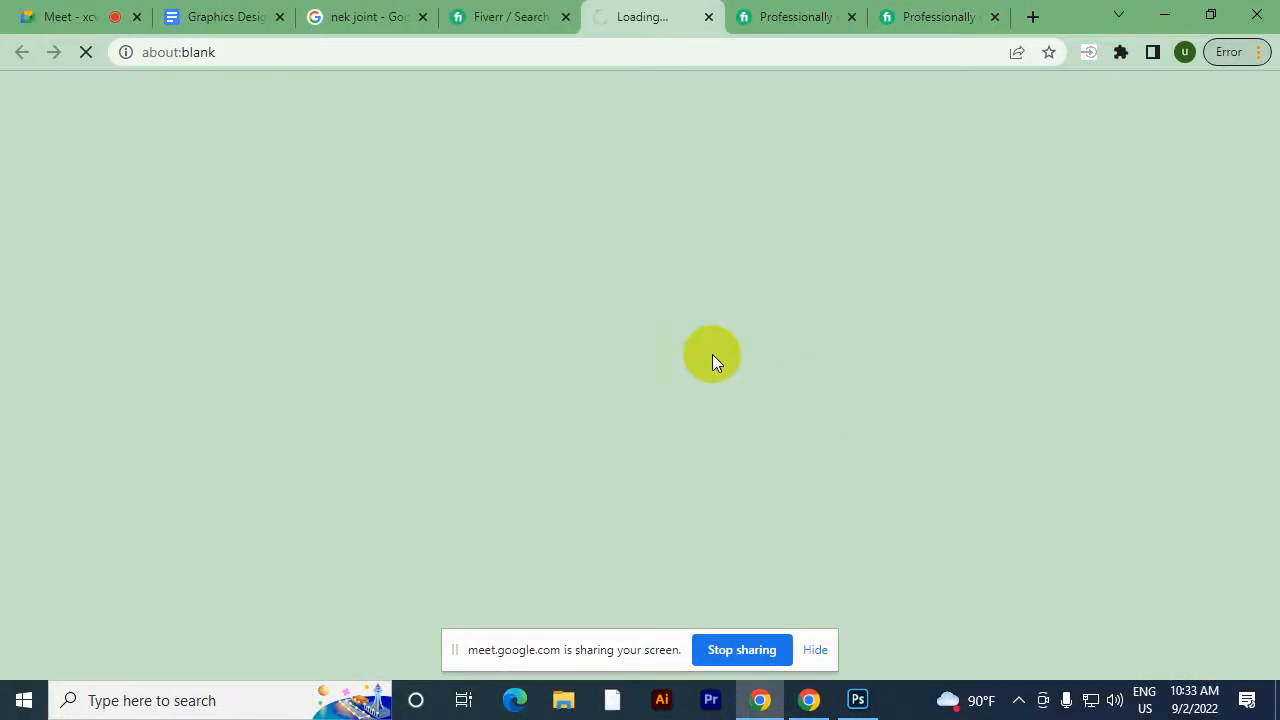
pyautogui.scroll(-3, 594, 424)
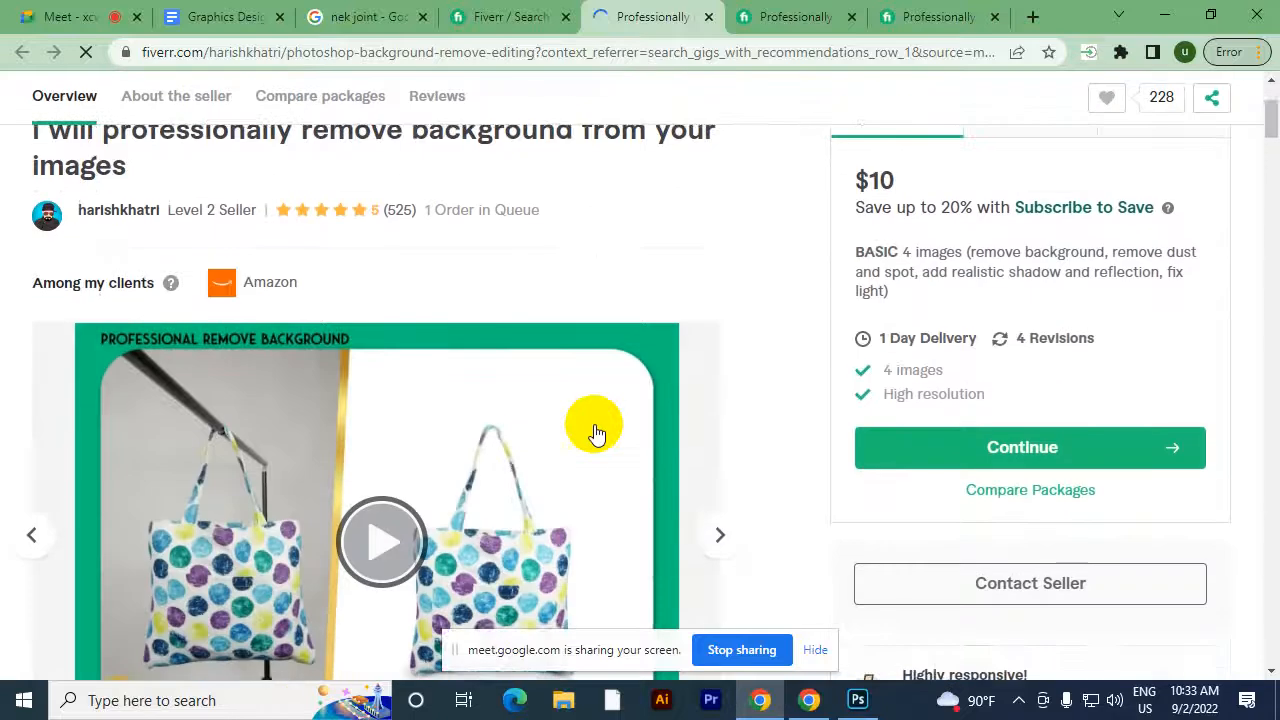
pyautogui.scroll(-1, 594, 432)
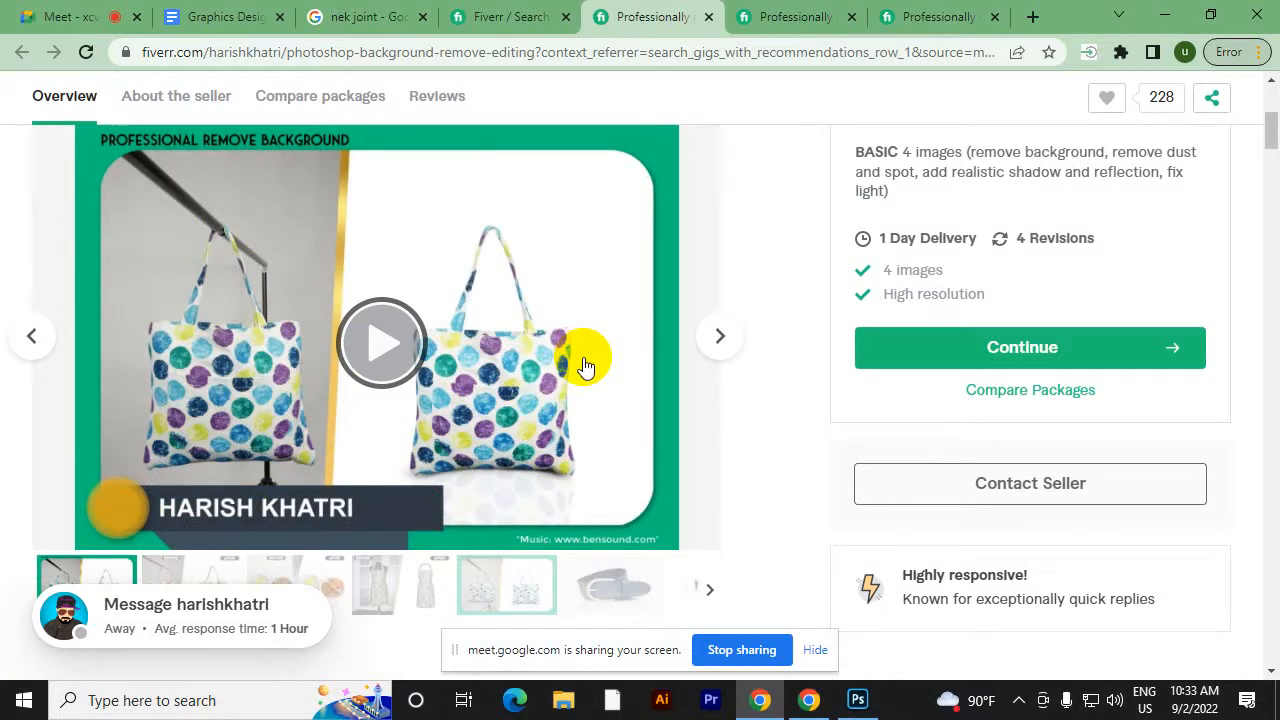
# Return to the search results, open the "I will cut out images, cut out background remove fast" service, and examine its sample image and Basic package
pyautogui.scroll(-4, 603, 457)
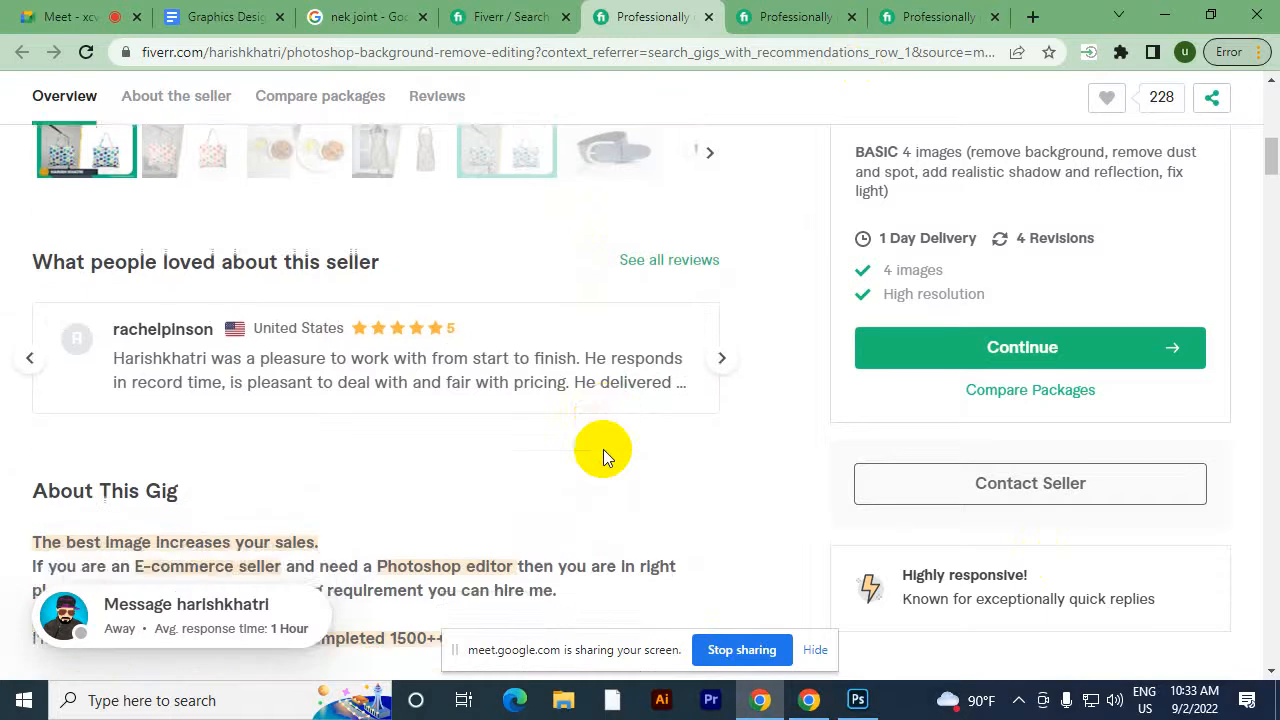
pyautogui.scroll(4, 603, 457)
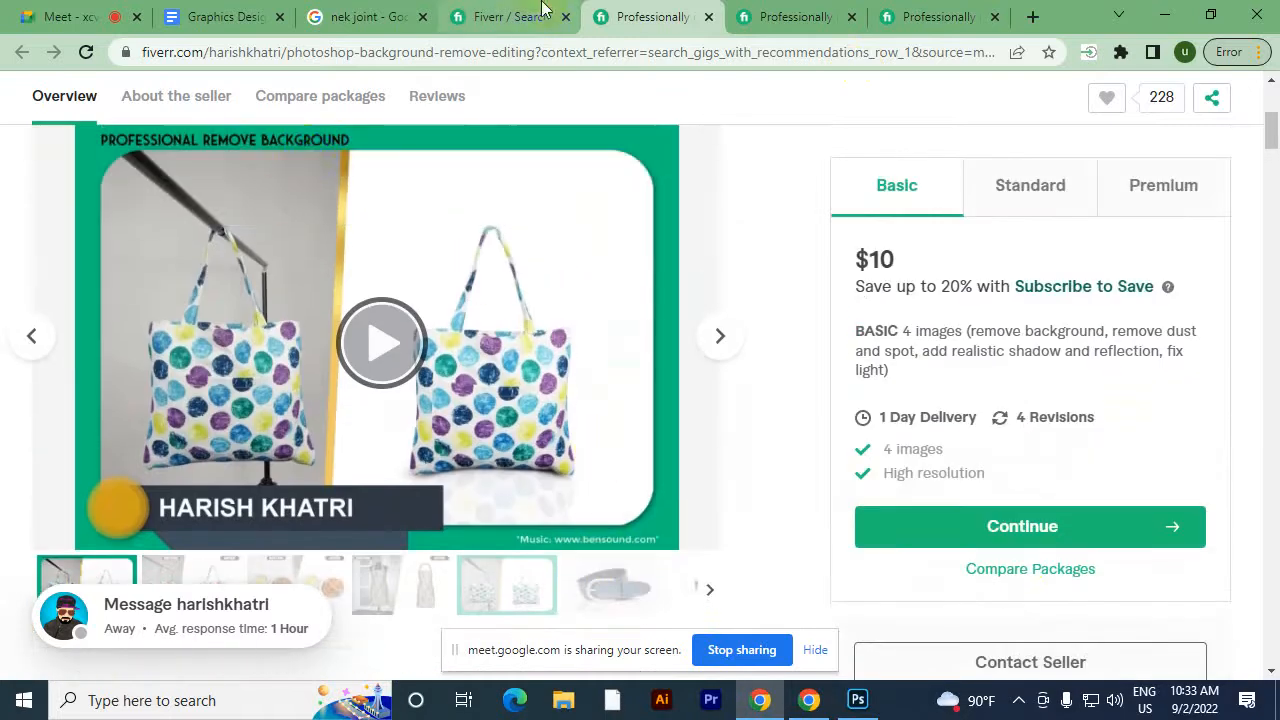
pyautogui.click(543, 8)
pyautogui.scroll(-1, 643, 434)
pyautogui.scroll(1, 600, 420)
pyautogui.click(515, 336)
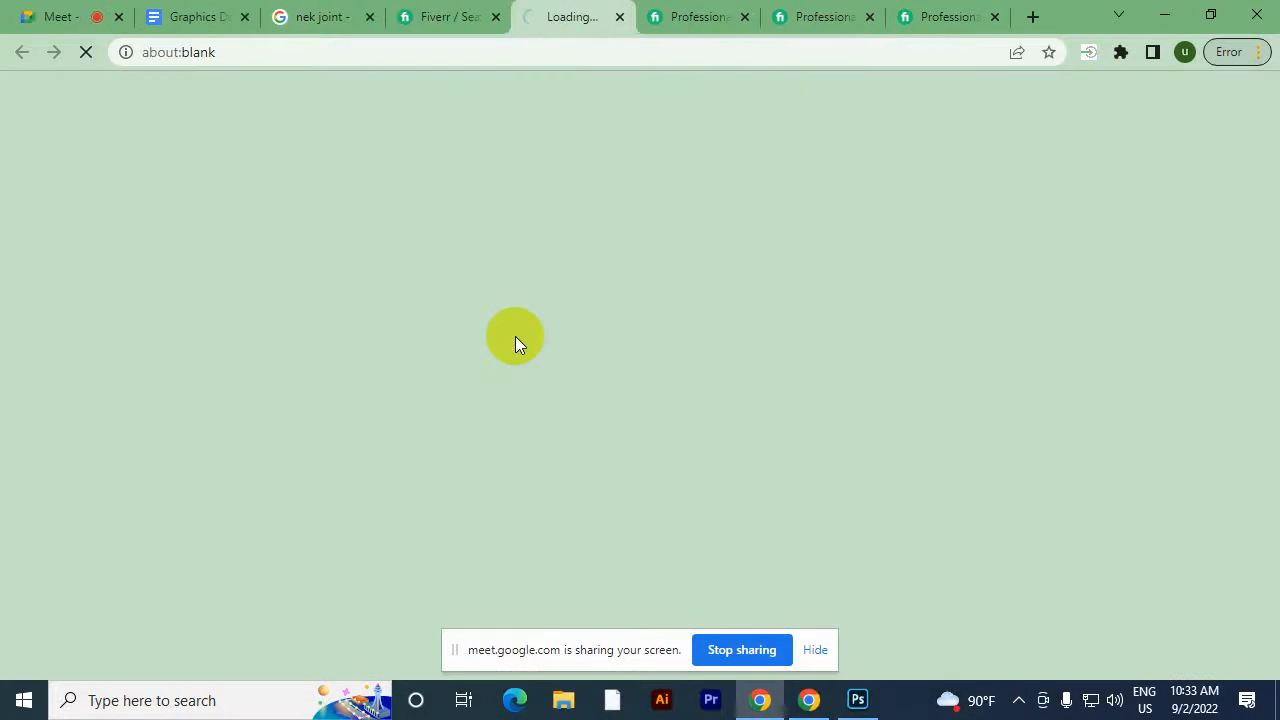
pyautogui.scroll(-4, 586, 409)
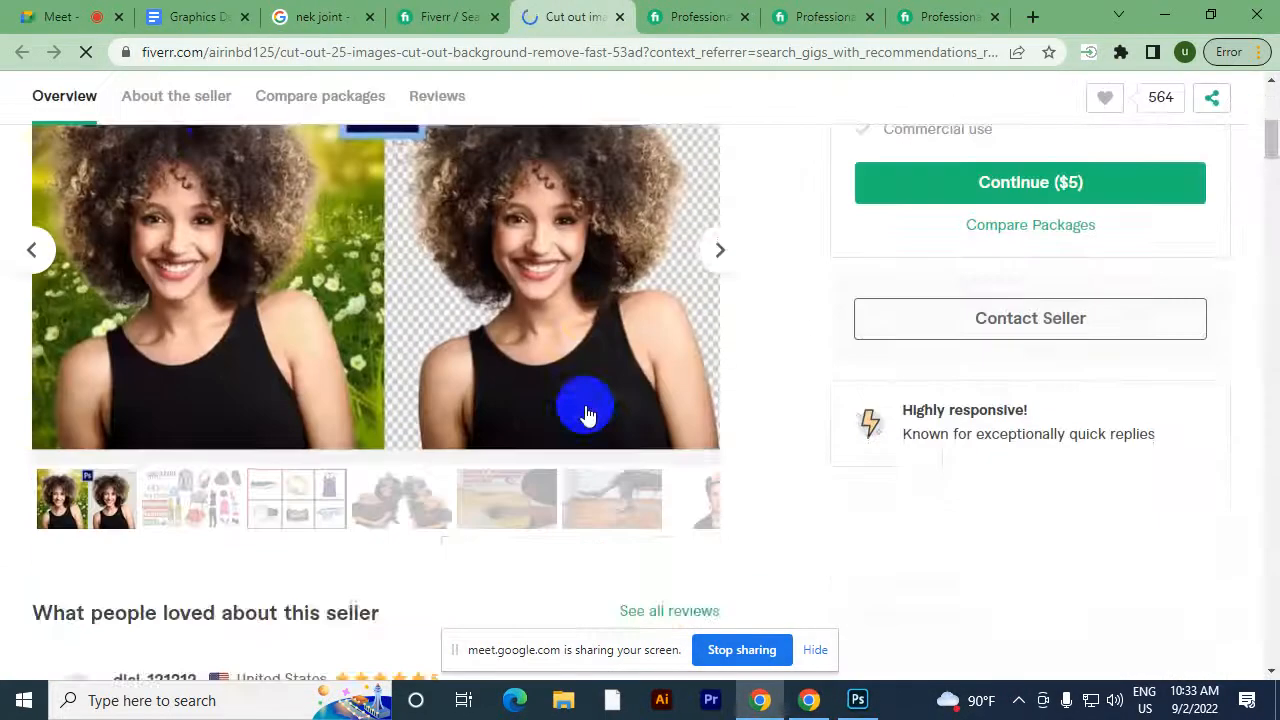
pyautogui.scroll(4, 300, 400)
pyautogui.scroll(-2, 334, 457)
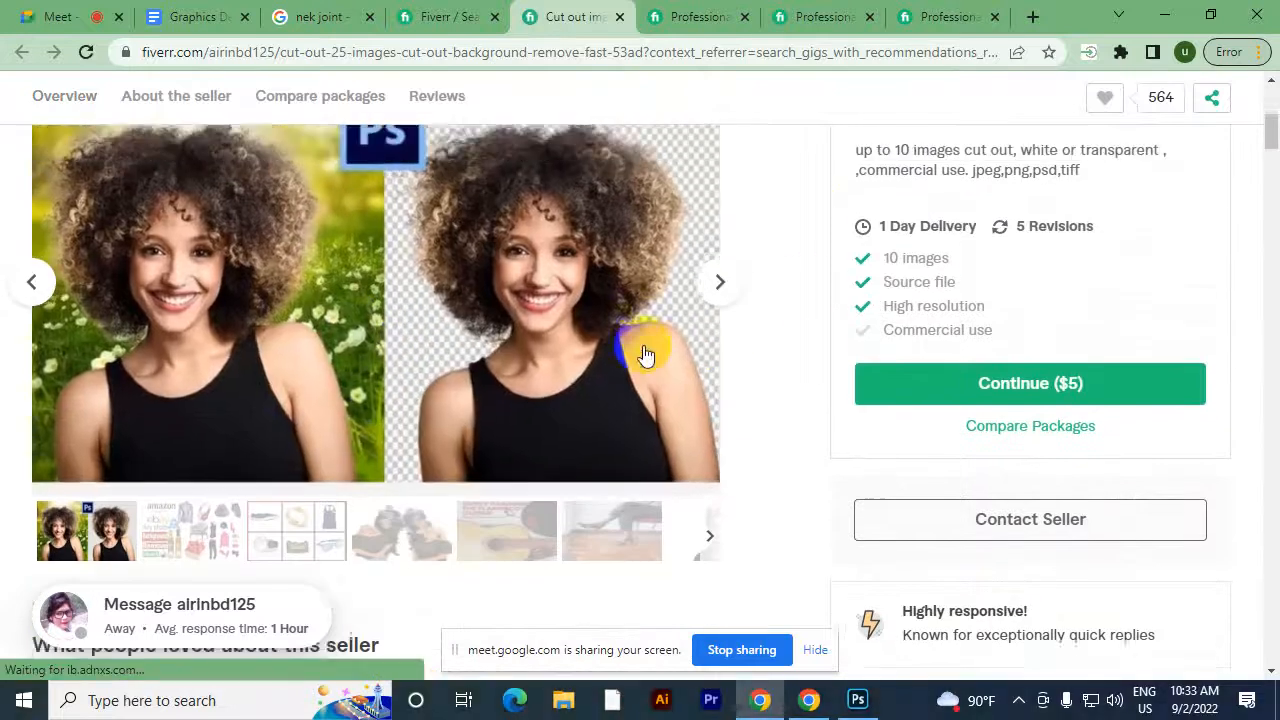
pyautogui.scroll(1, 645, 355)
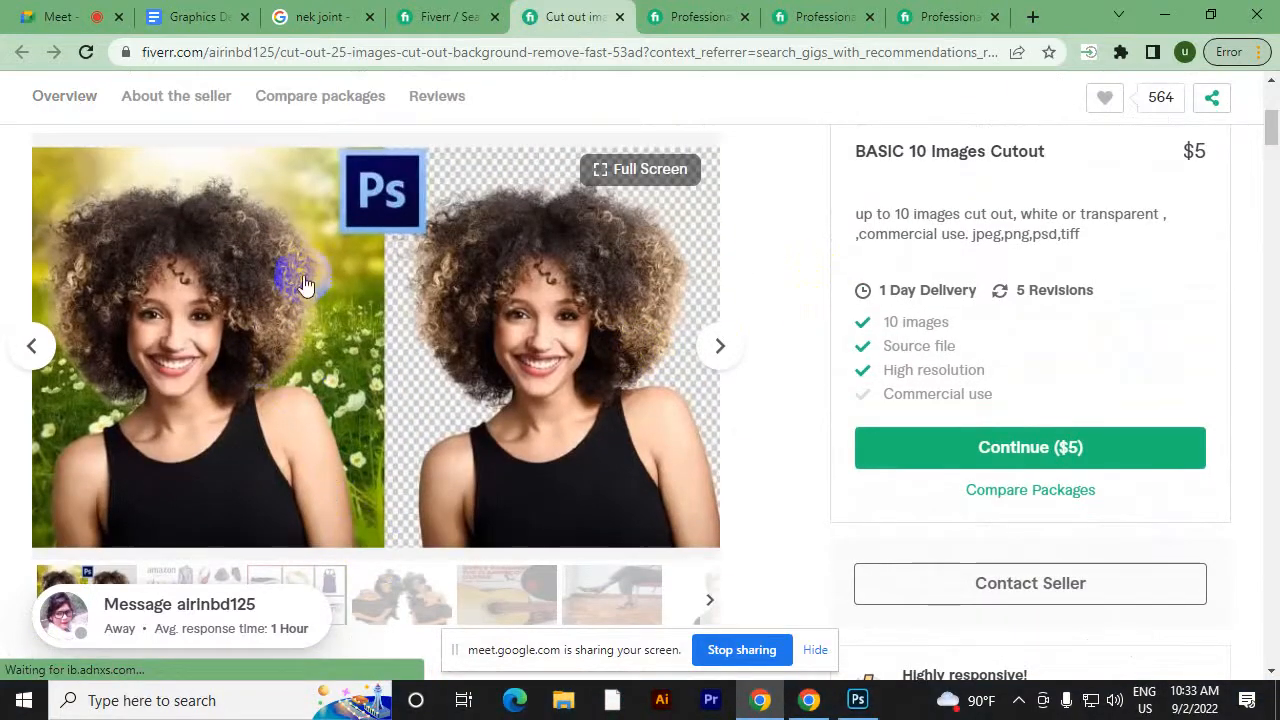
pyautogui.scroll(1, 1140, 245)
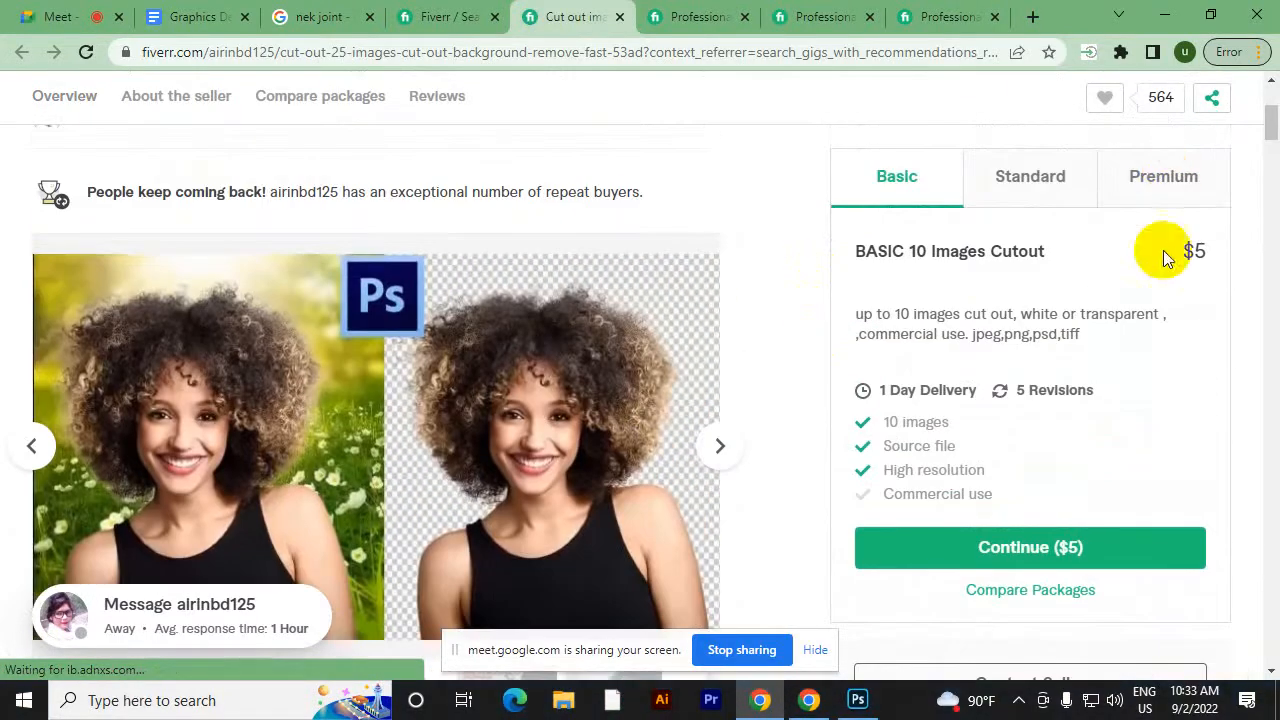
# Close all the open service pages, leaving only the Fiverr search results for background removal
pyautogui.click(619, 17)
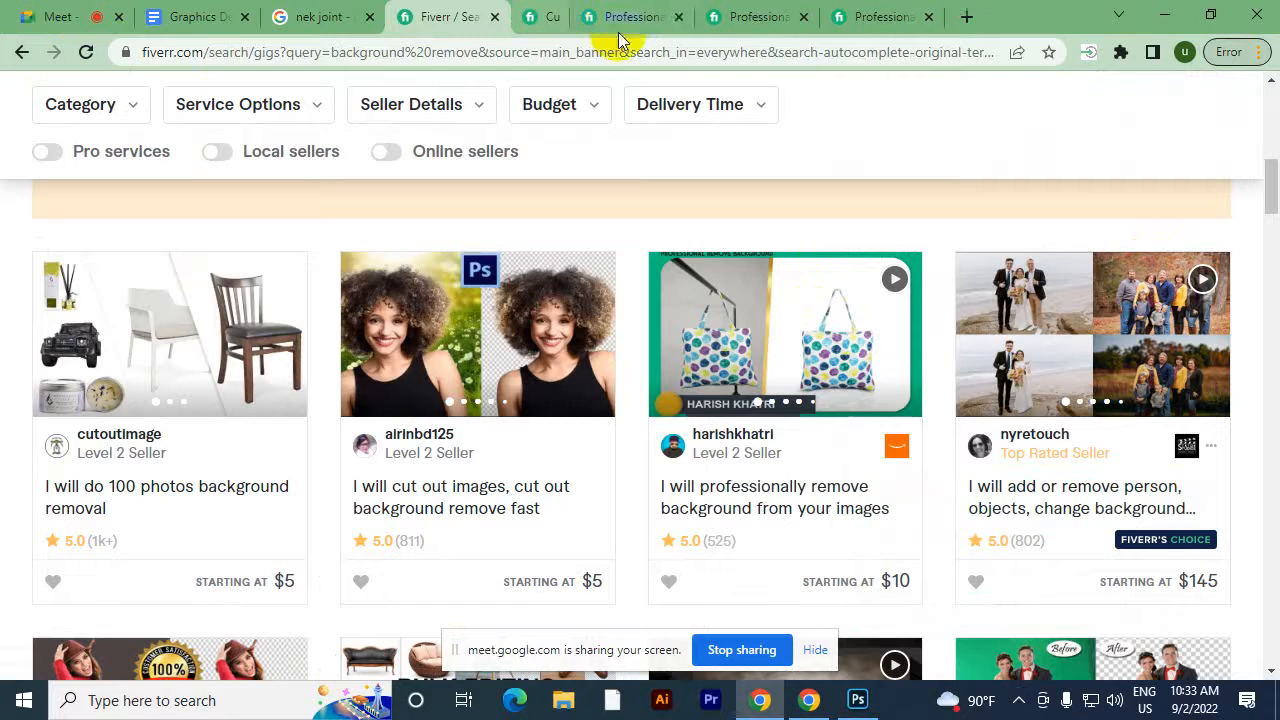
pyautogui.click(619, 17)
pyautogui.click(619, 17)
pyautogui.click(619, 17)
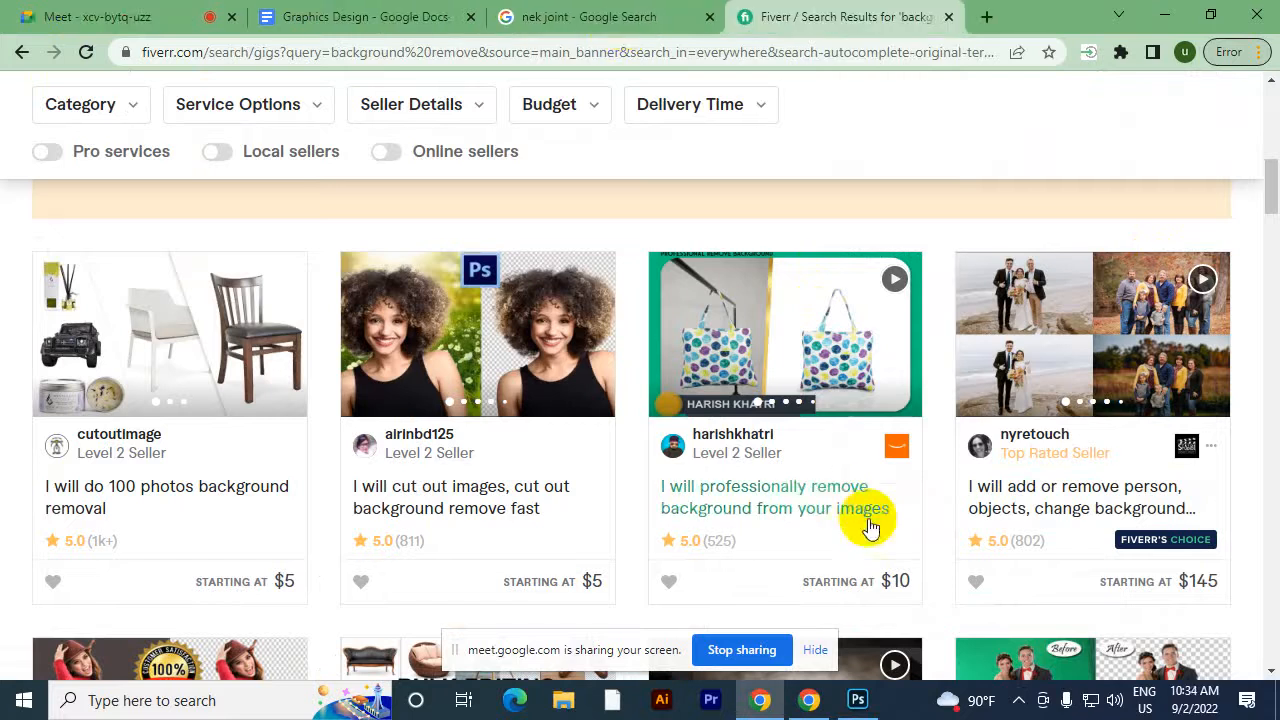
# Open the Top Rated Seller's service for removing backgrounds and enhancing product photos, and examine its camera lens sample
pyautogui.scroll(-3, 868, 527)
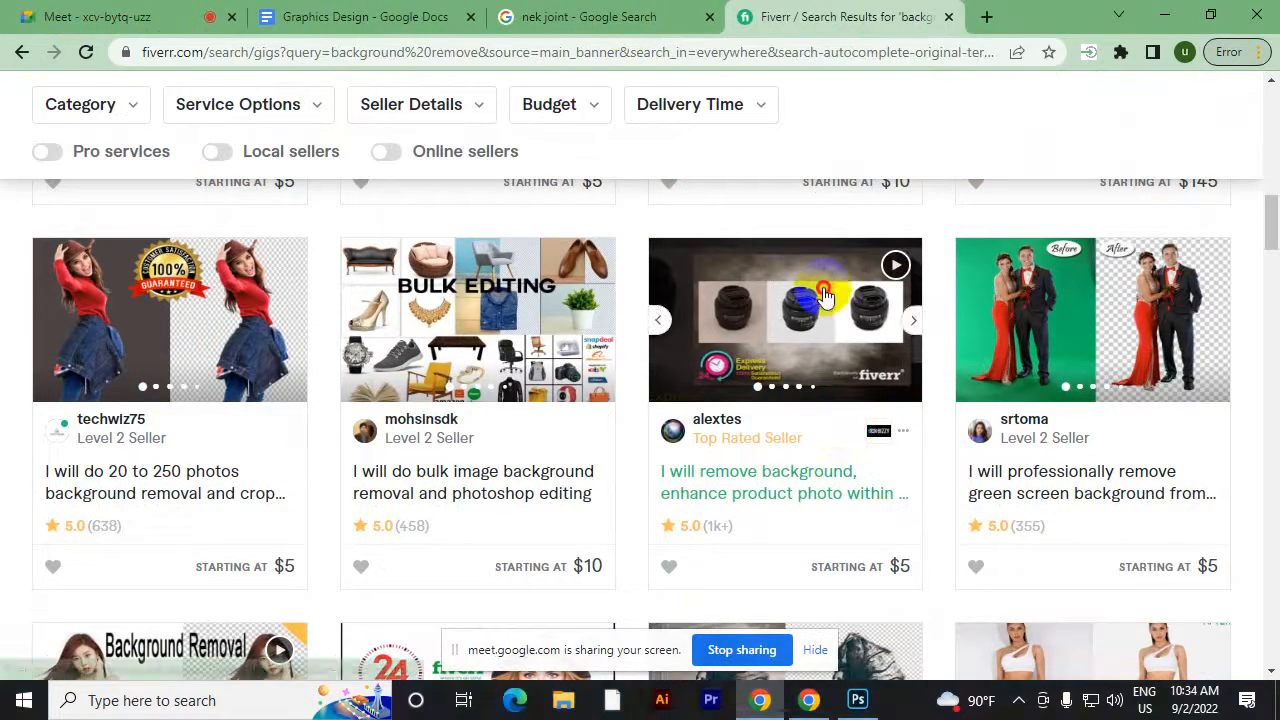
pyautogui.click(823, 293)
pyautogui.scroll(-3, 521, 420)
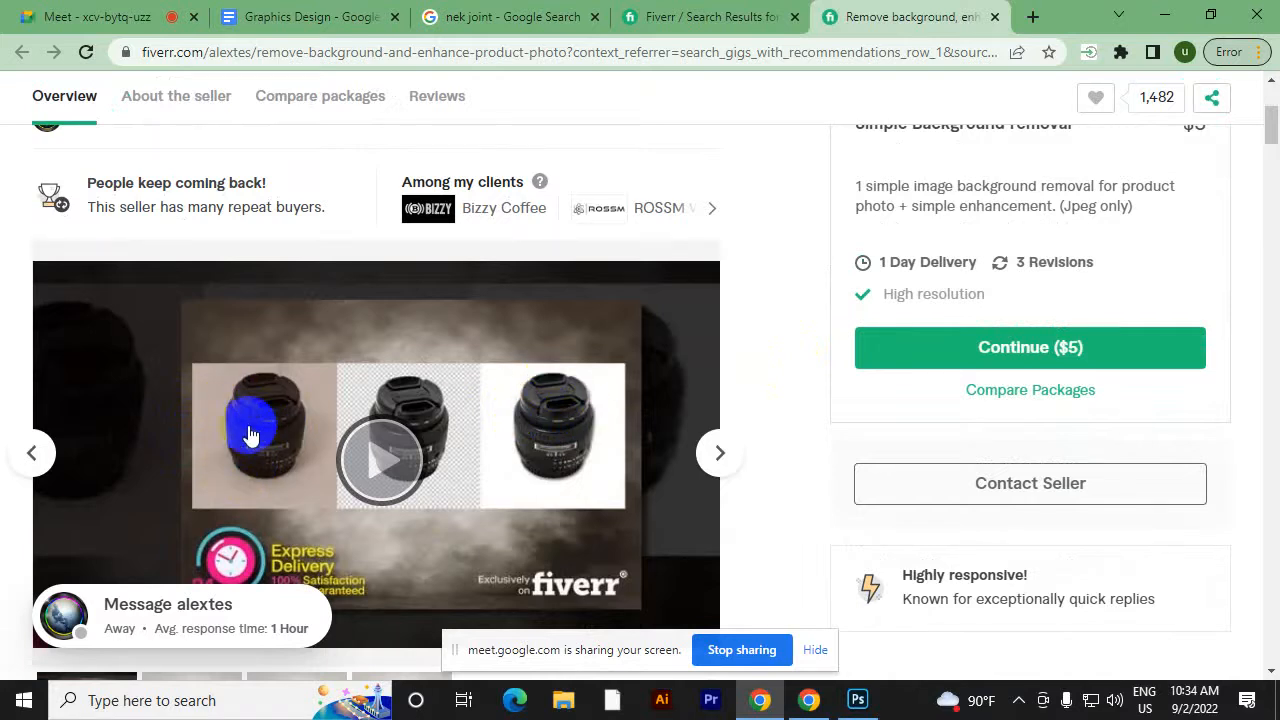
# Switch to Photoshop, add a Black & White adjustment layer above the light bulb layer, and undo it
pyautogui.click(853, 703)
pyautogui.click(1163, 667)
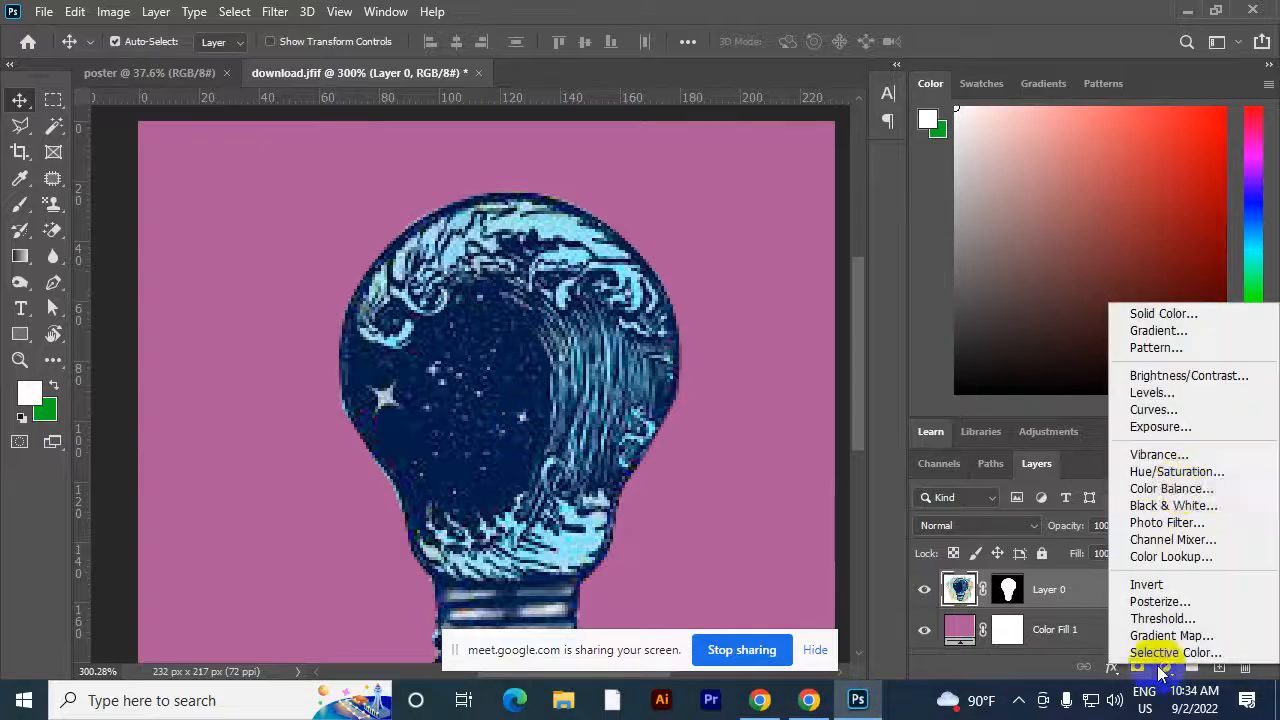
pyautogui.click(1197, 508)
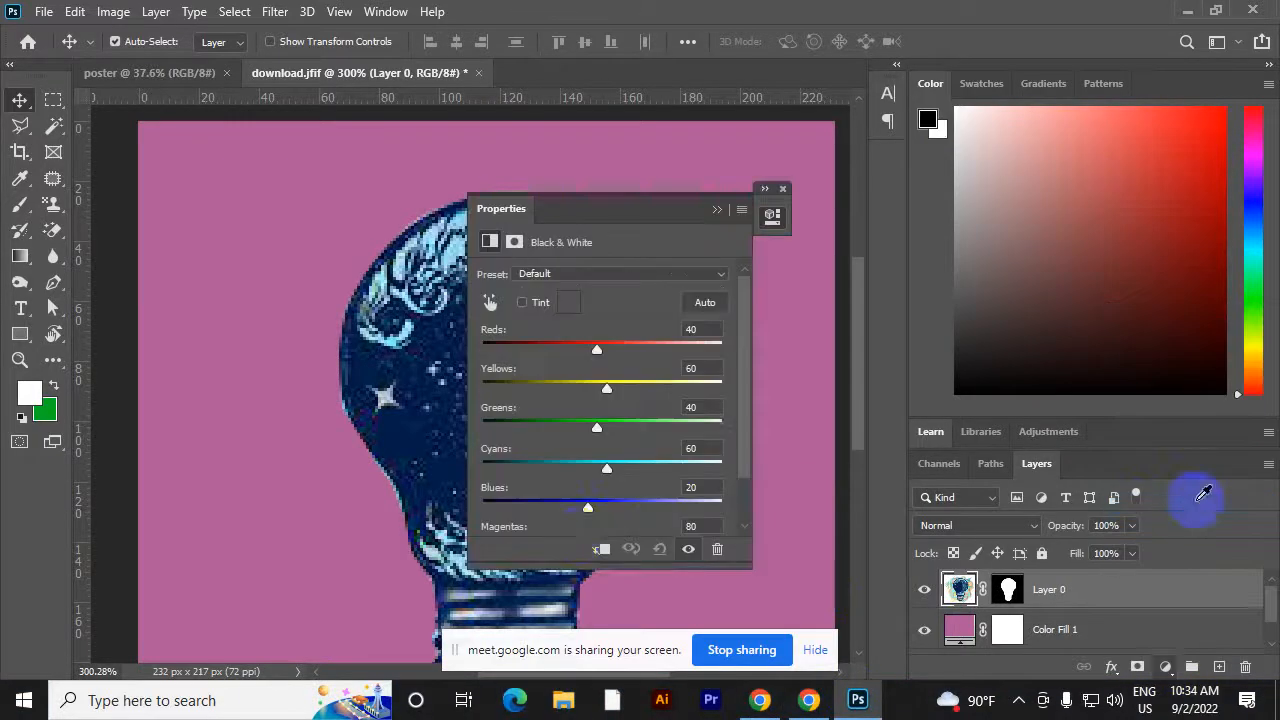
pyautogui.click(783, 189)
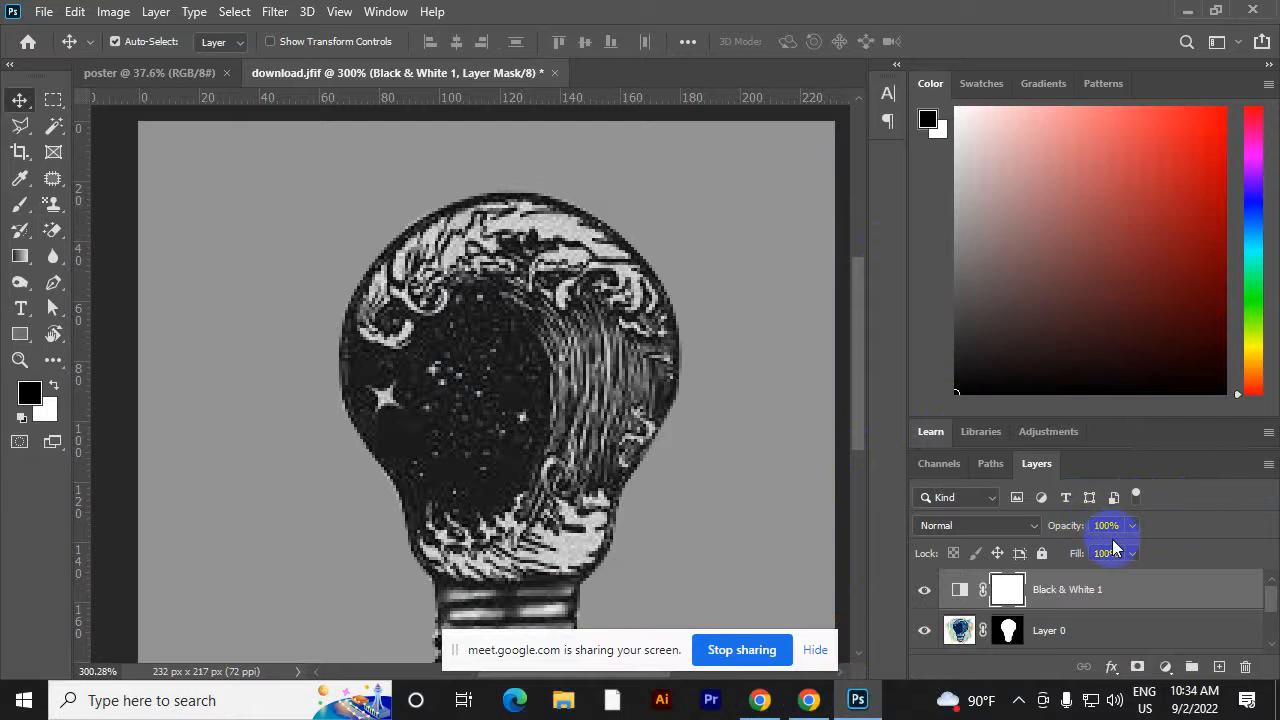
pyautogui.hotkey('ctrl', 'z')
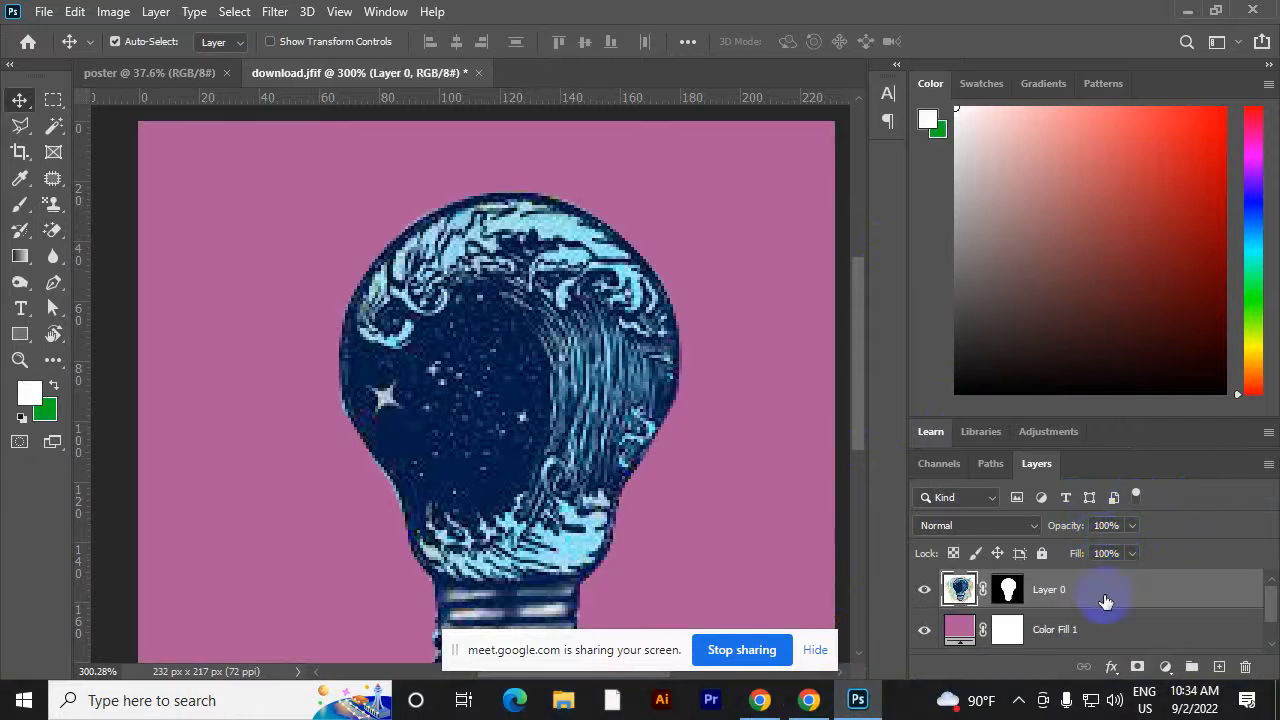
# Add a Brightness/Contrast adjustment layer clipped to the light bulb layer and raise its brightness and contrast
pyautogui.click(1165, 666)
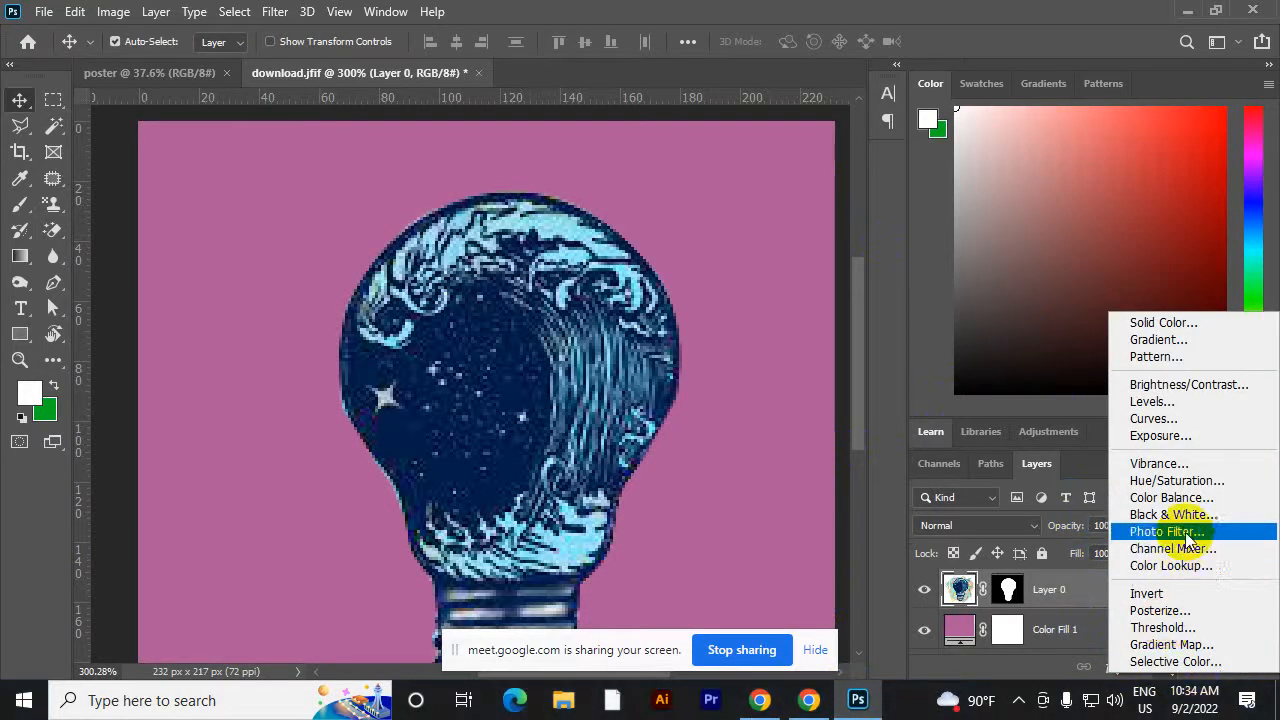
pyautogui.click(1188, 385)
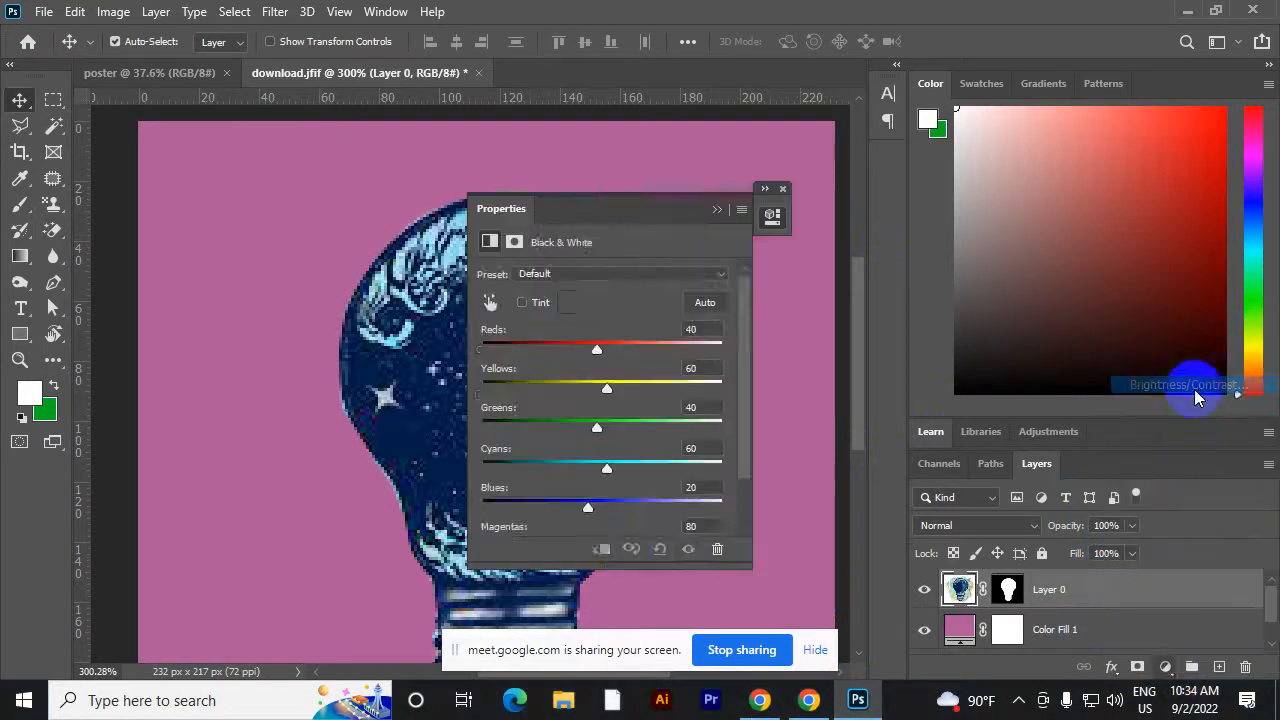
pyautogui.moveTo(606, 242); pyautogui.dragTo(996, 234)
pyautogui.scroll(-5, 565, 312)
pyautogui.scroll(2, 572, 308)
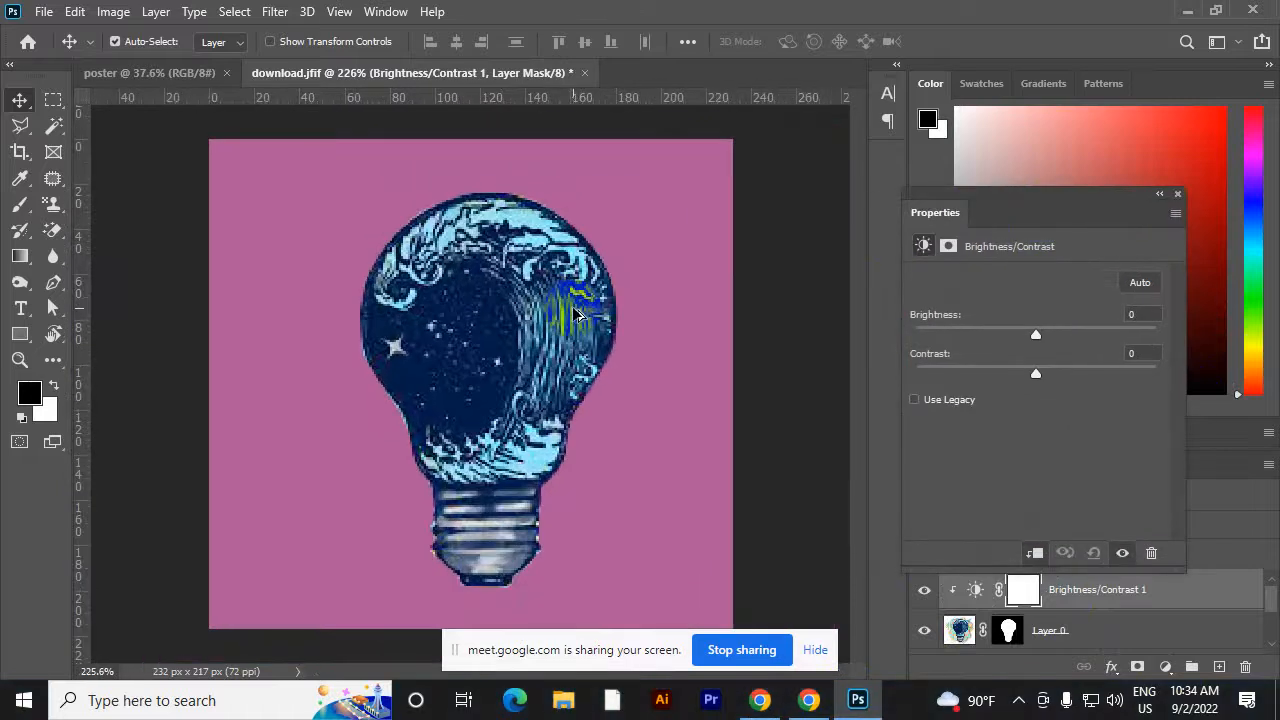
pyautogui.scroll(-1, 572, 308)
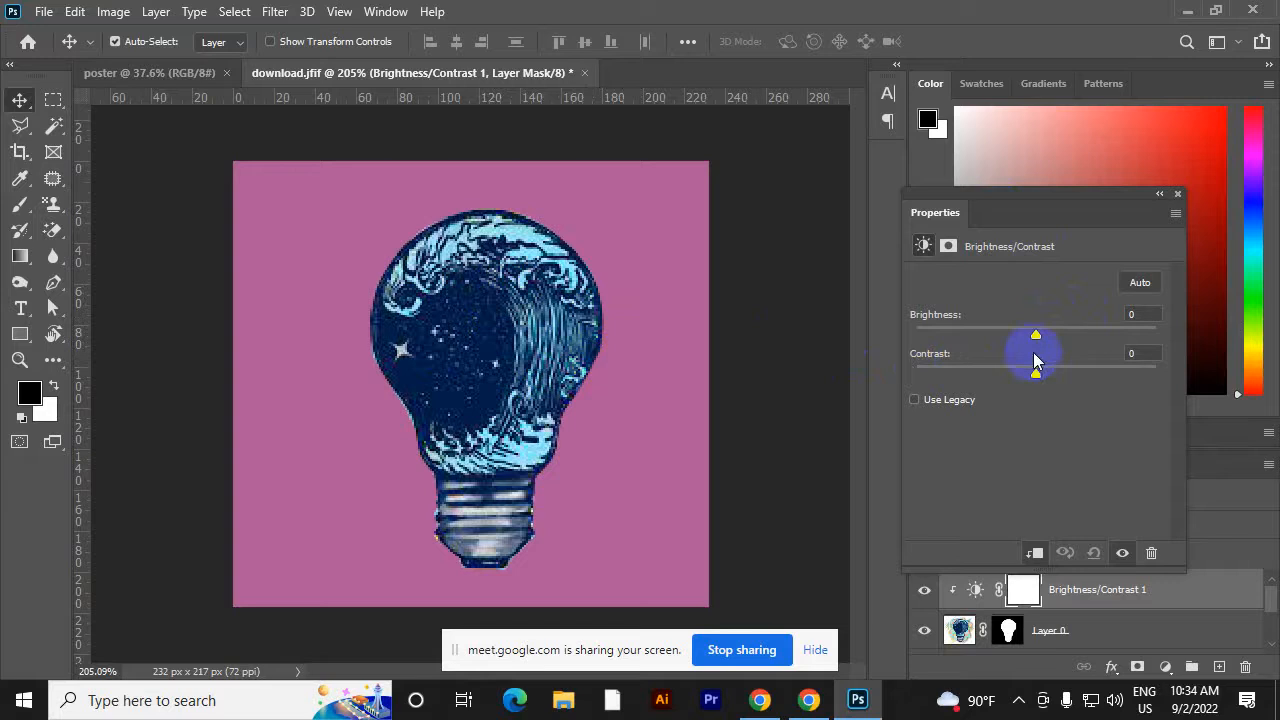
pyautogui.moveTo(1036, 334); pyautogui.dragTo(1120, 377)
pyautogui.click(1177, 193)
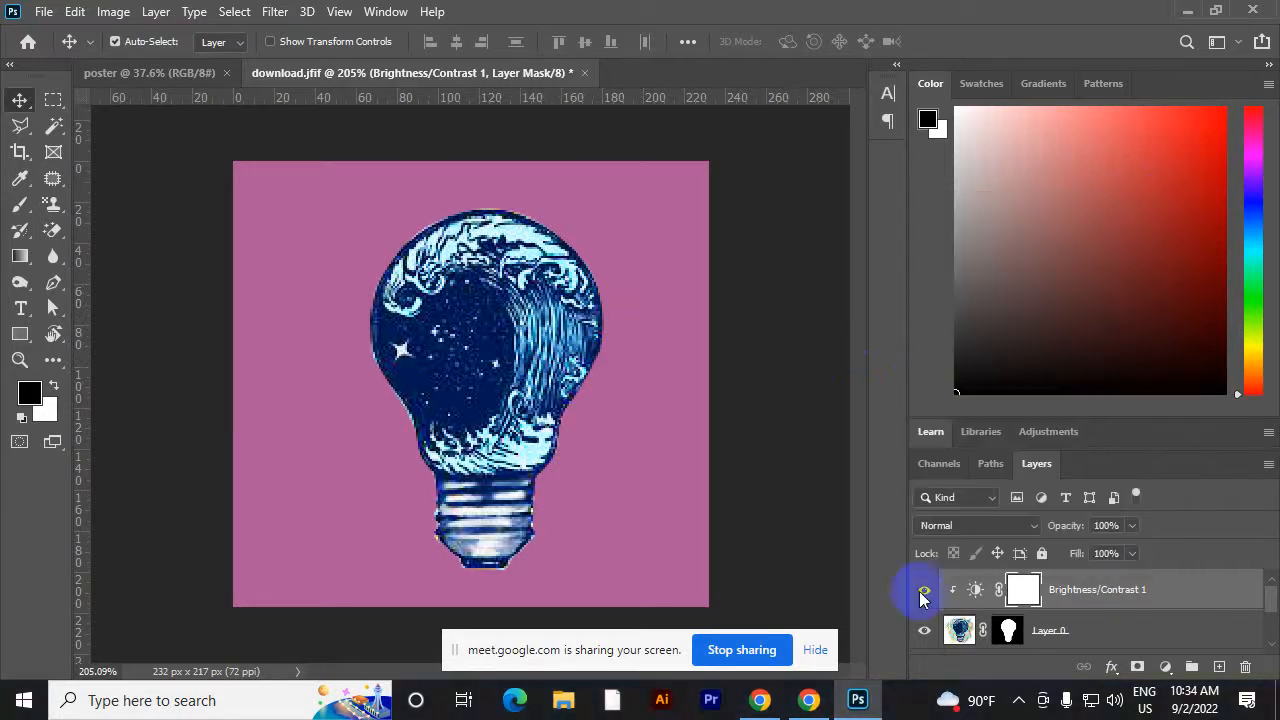
# Compare the light bulb with and without the Brightness/Contrast adjustment, and try deleting the adjustment layer before undoing the deletion
pyautogui.click(925, 591)
pyautogui.click(925, 591)
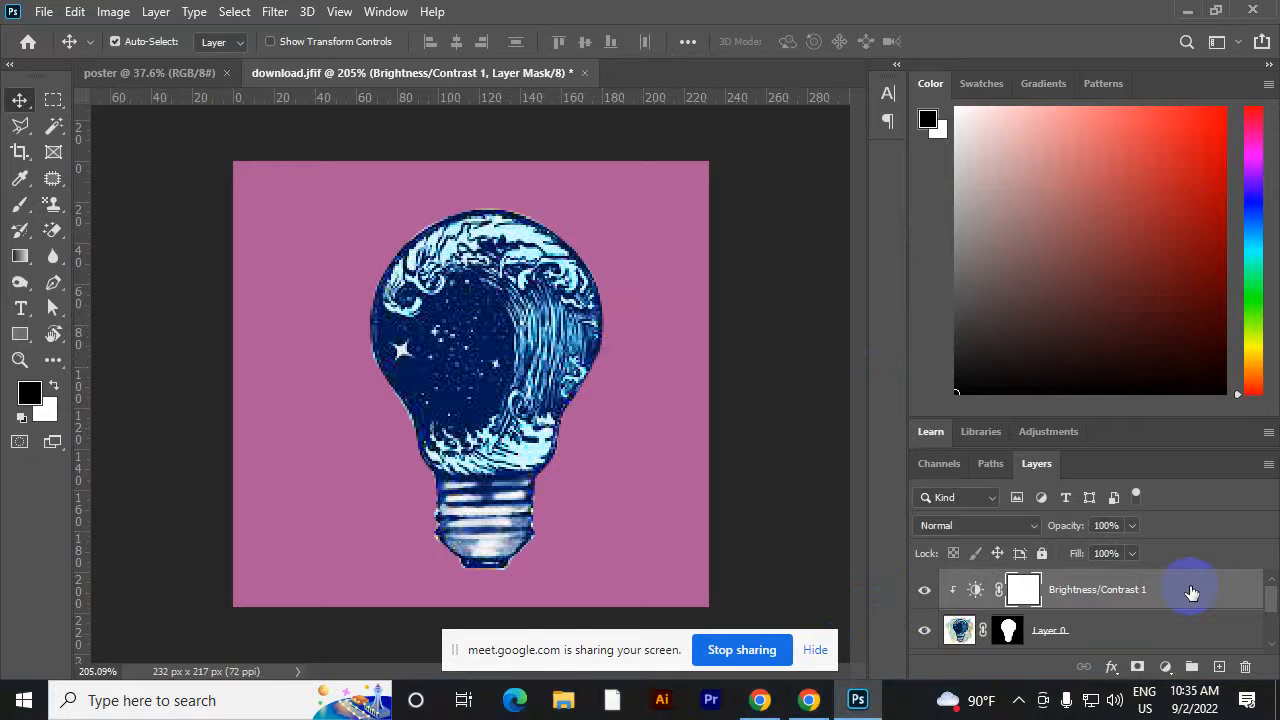
pyautogui.press('Delete')
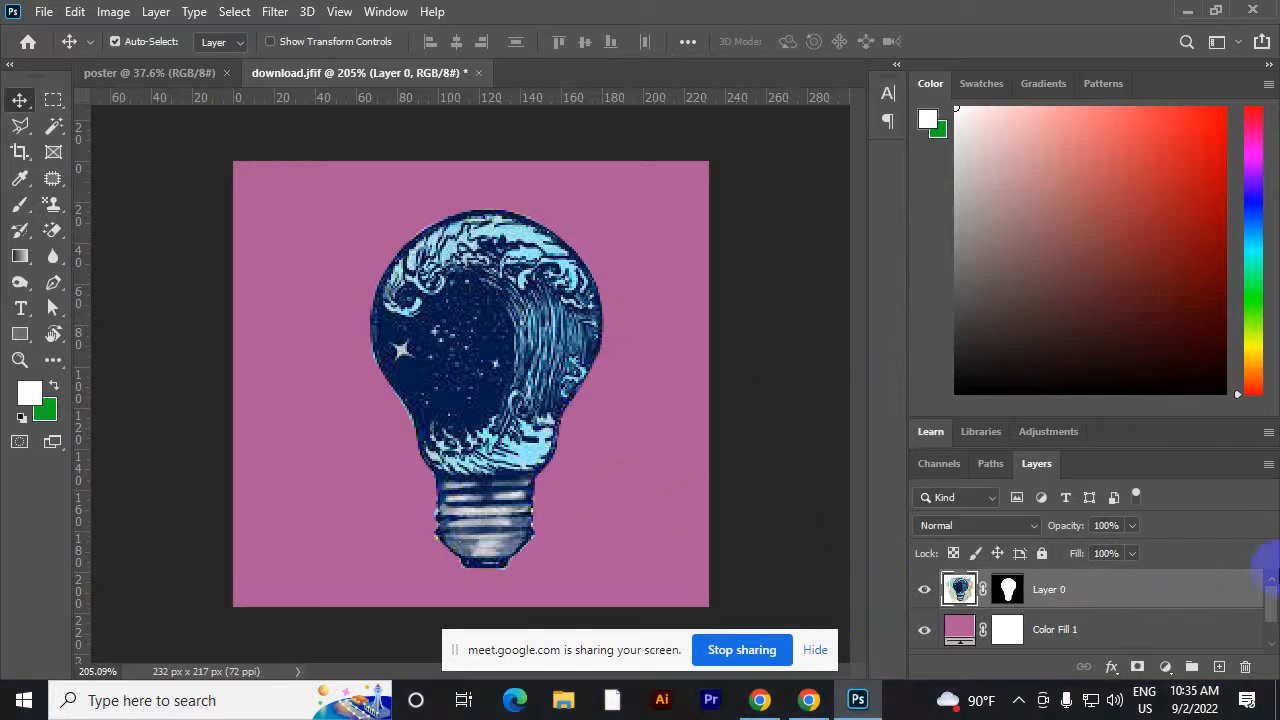
pyautogui.hotkey('ctrl', 'z')
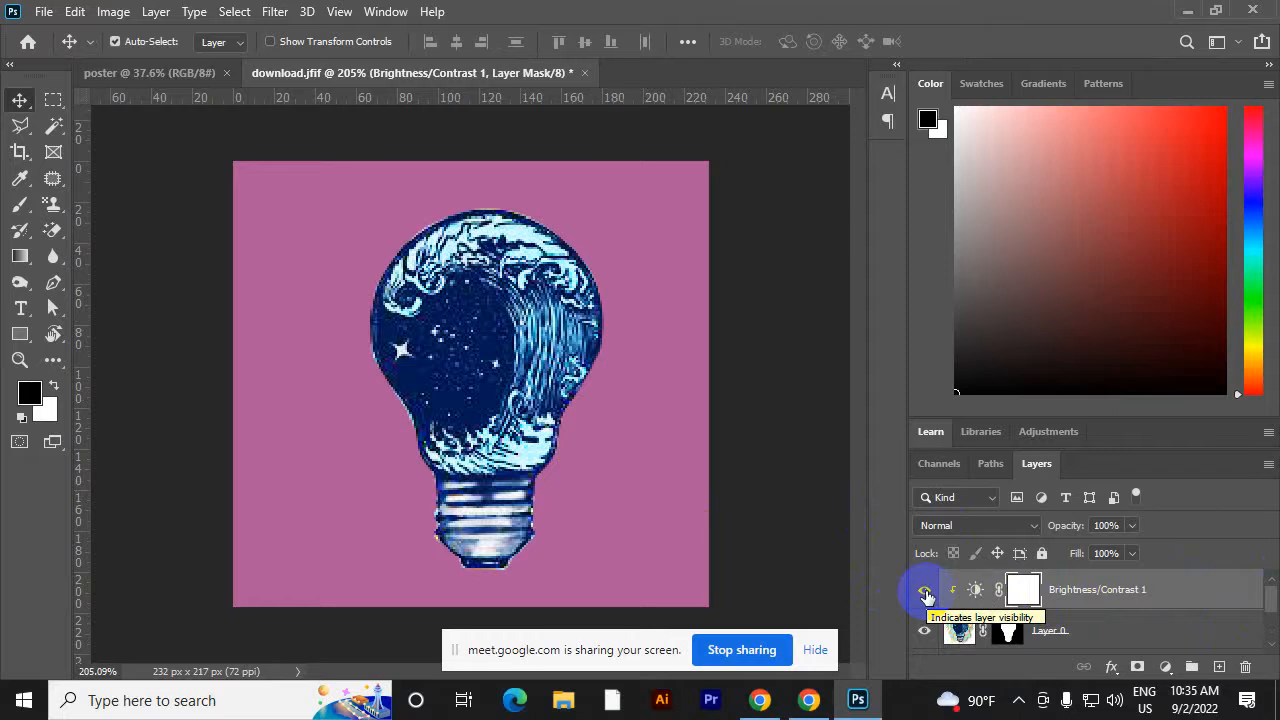
# Toggle the visibility of the adjustment and light bulb layers for comparison, and delete the Brightness/Contrast layer
pyautogui.click(924, 589)
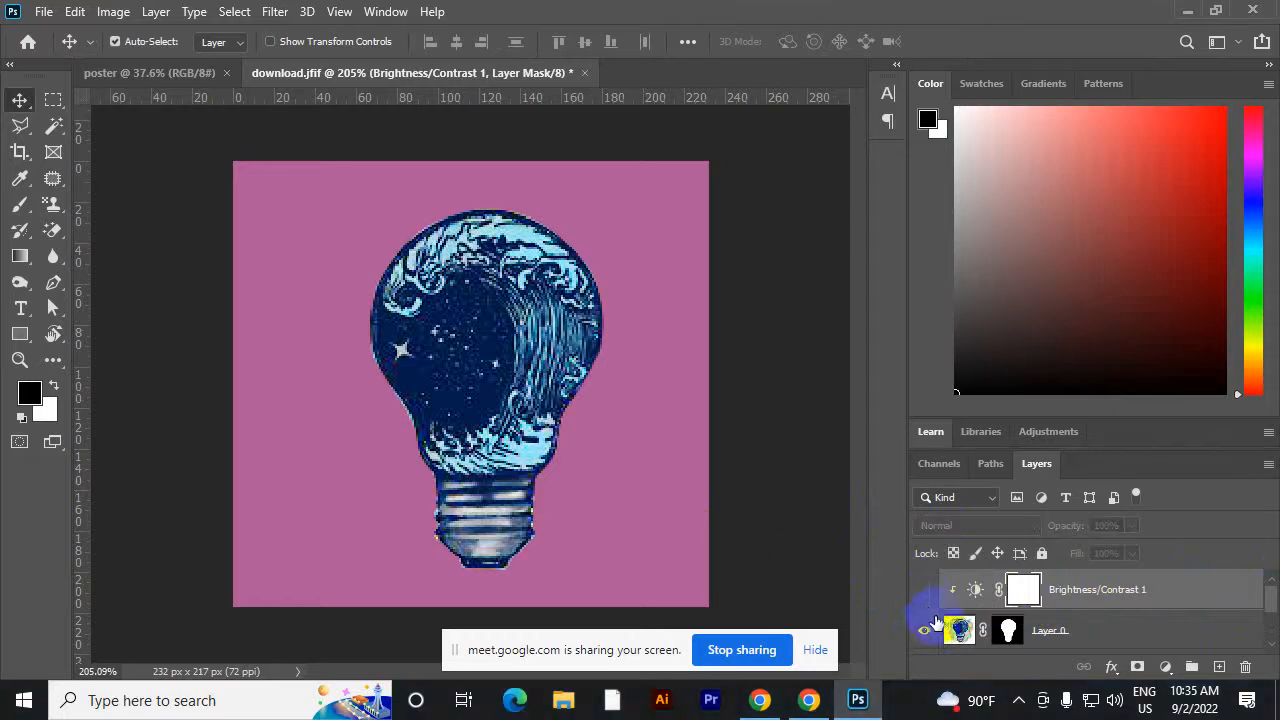
pyautogui.click(923, 630)
pyautogui.click(924, 630)
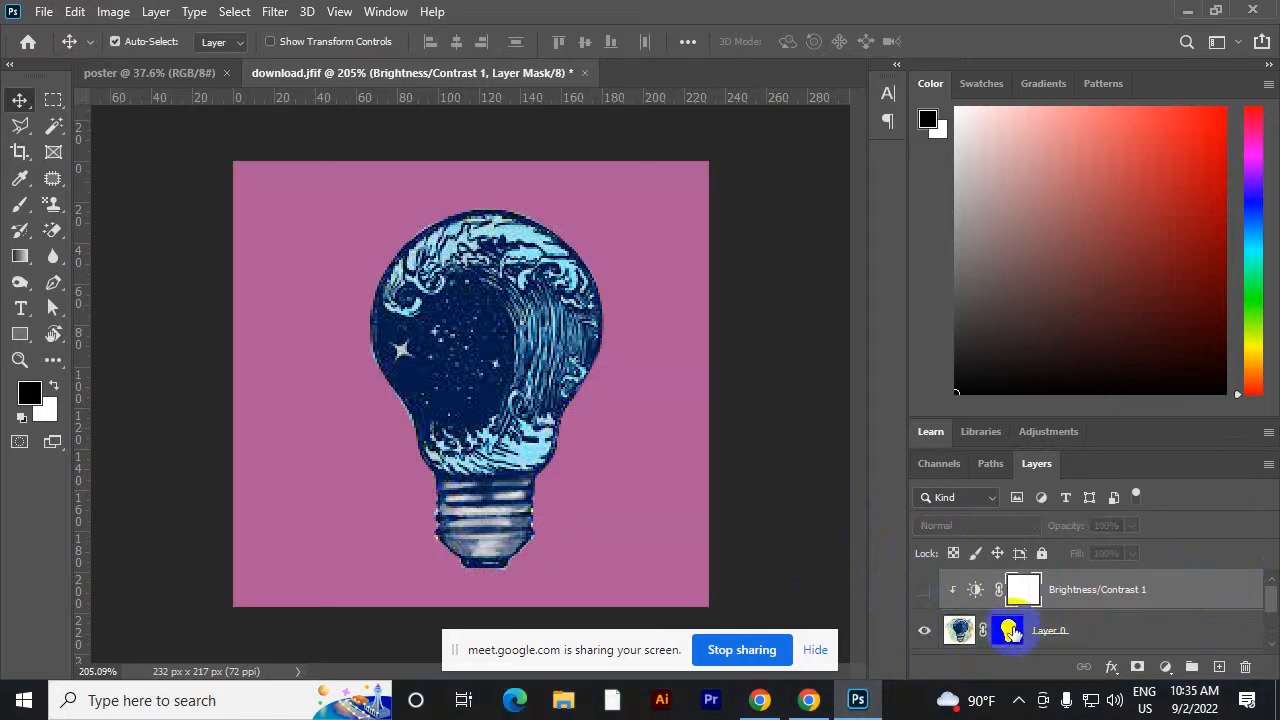
pyautogui.click(924, 590)
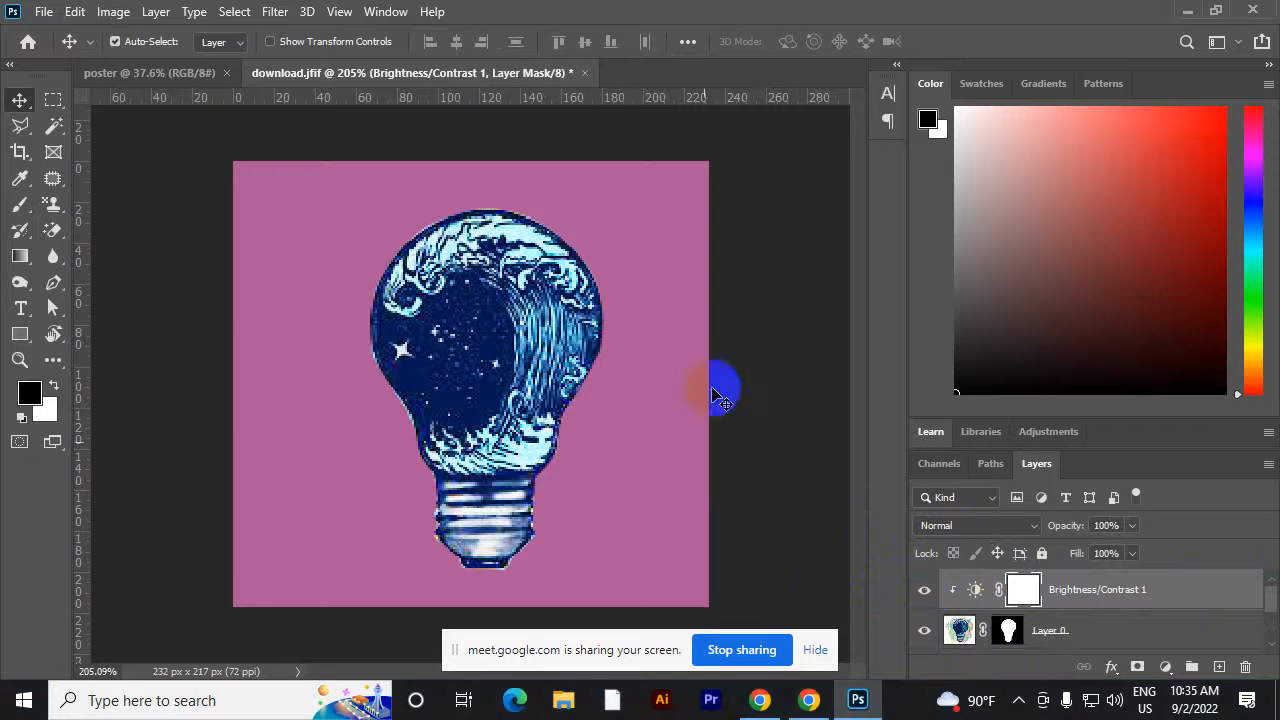
pyautogui.press('Delete')
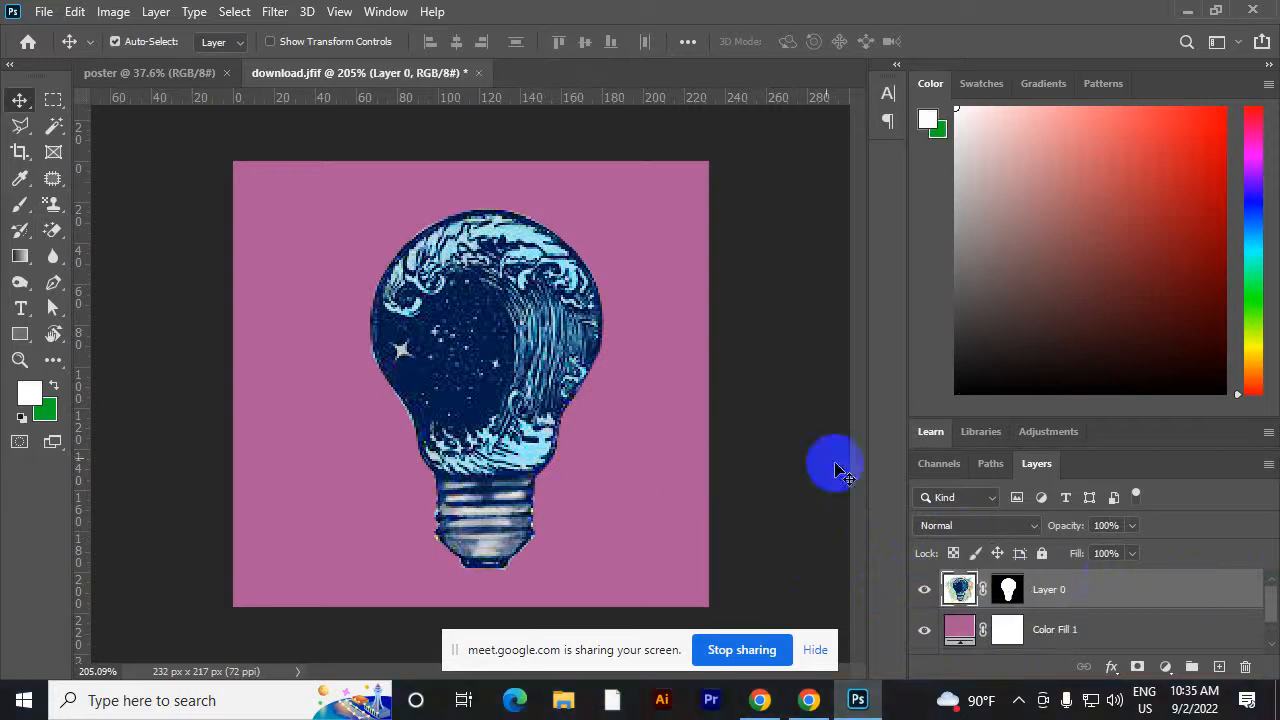
# Switch to Chrome and read the About This Gig description of the product photo background removal service
pyautogui.hotkey('alt', 'Tab')
pyautogui.scroll(-3, 729, 410)
pyautogui.scroll(-4, 729, 410)
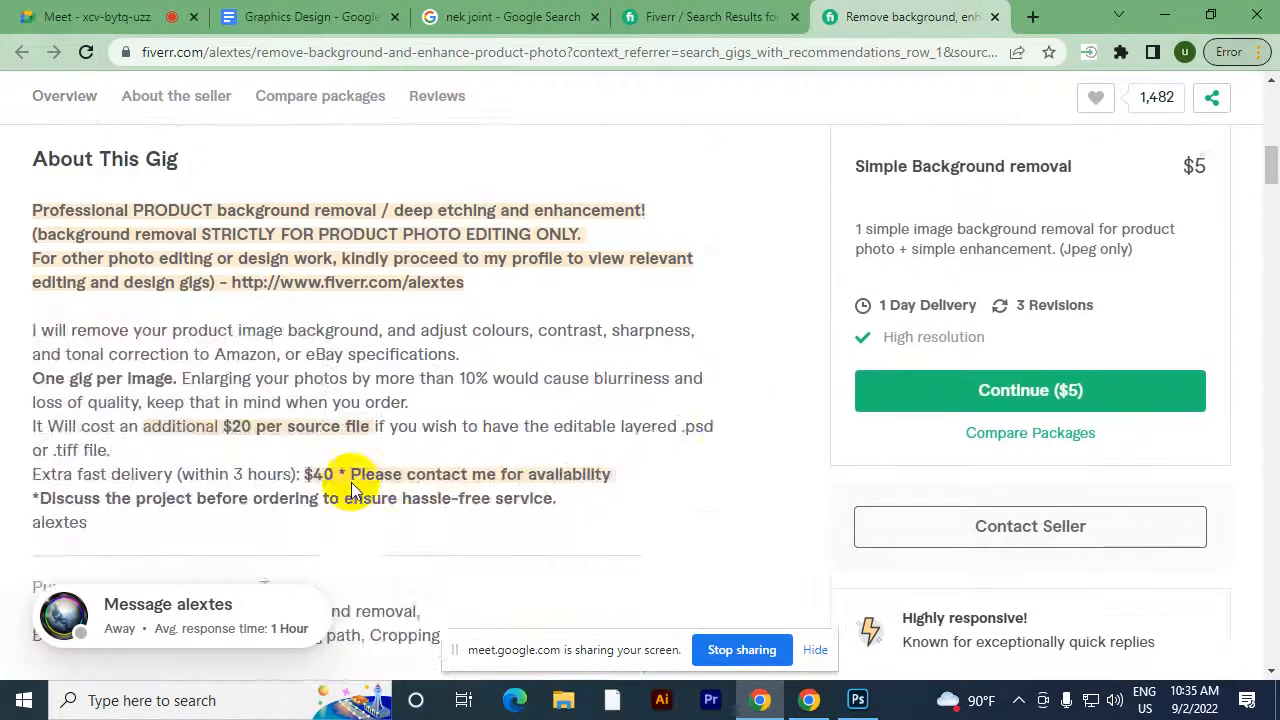
pyautogui.scroll(5, 729, 410)
pyautogui.click(293, 8)
pyautogui.click(900, 16)
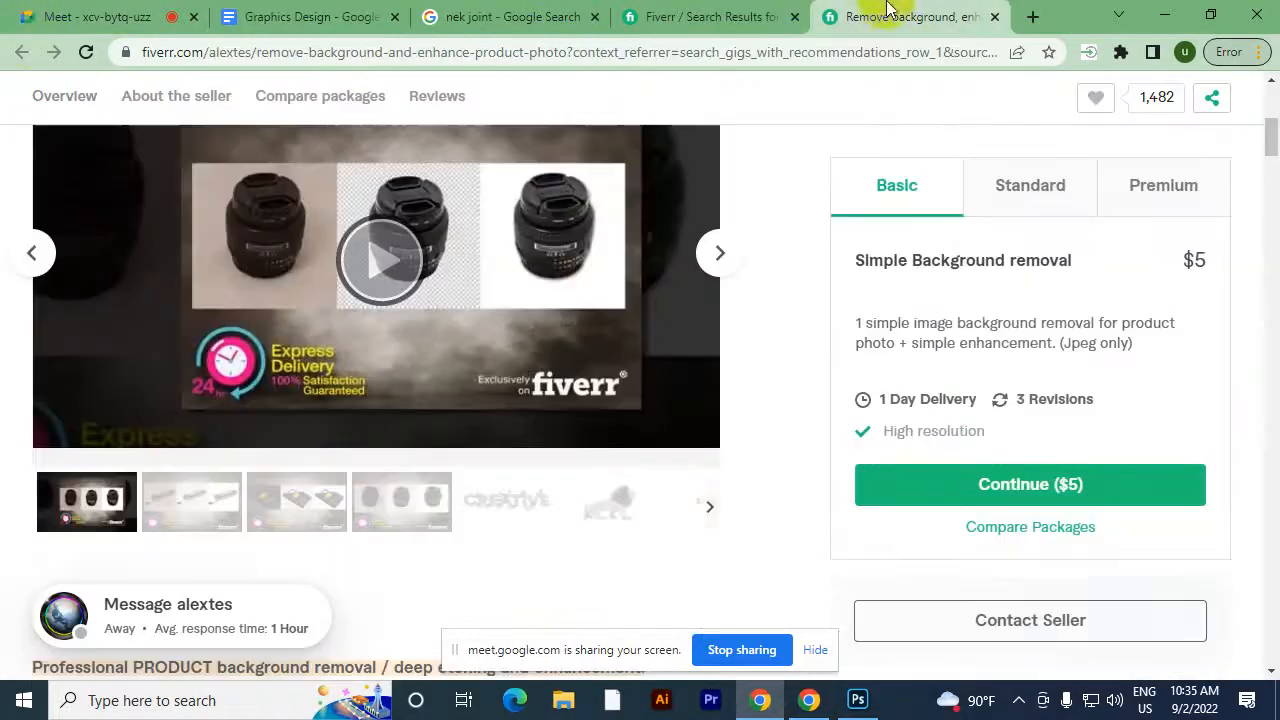
# From the search results, open the "I will do bulk image background removal and photoshop editing" service and examine its package and sample images
pyautogui.click(700, 16)
pyautogui.click(355, 283)
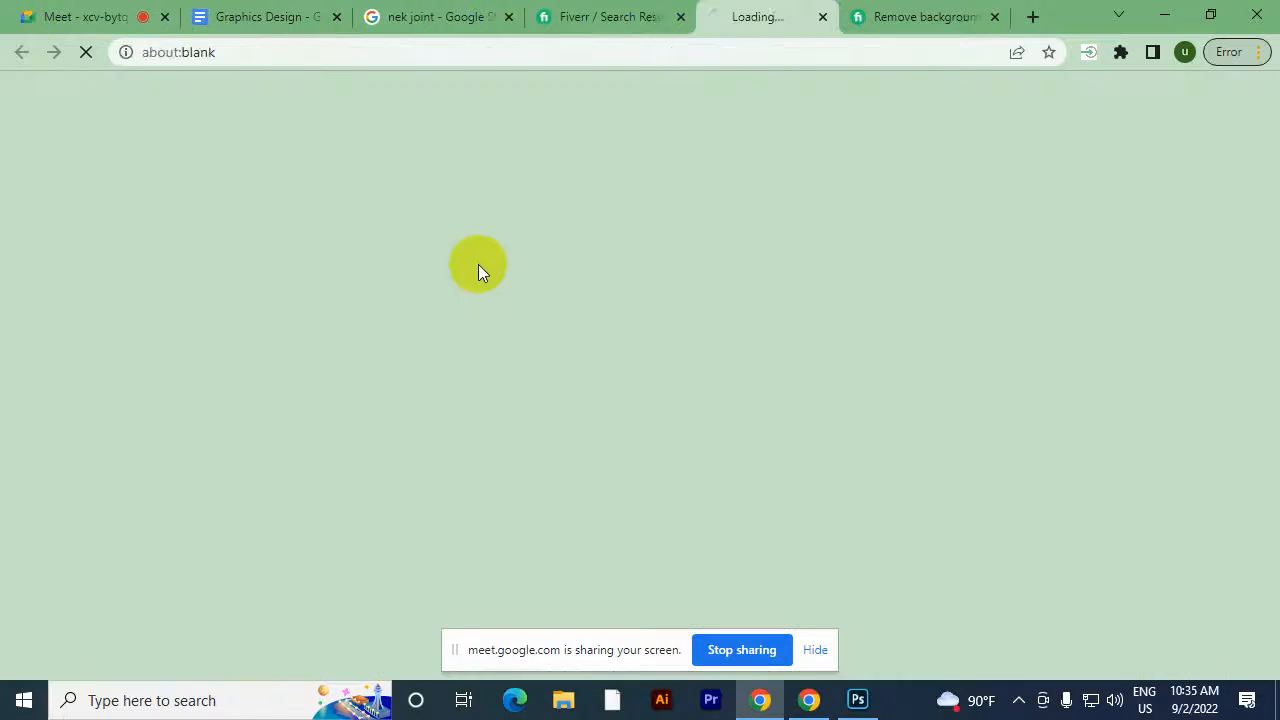
pyautogui.scroll(-2, 586, 345)
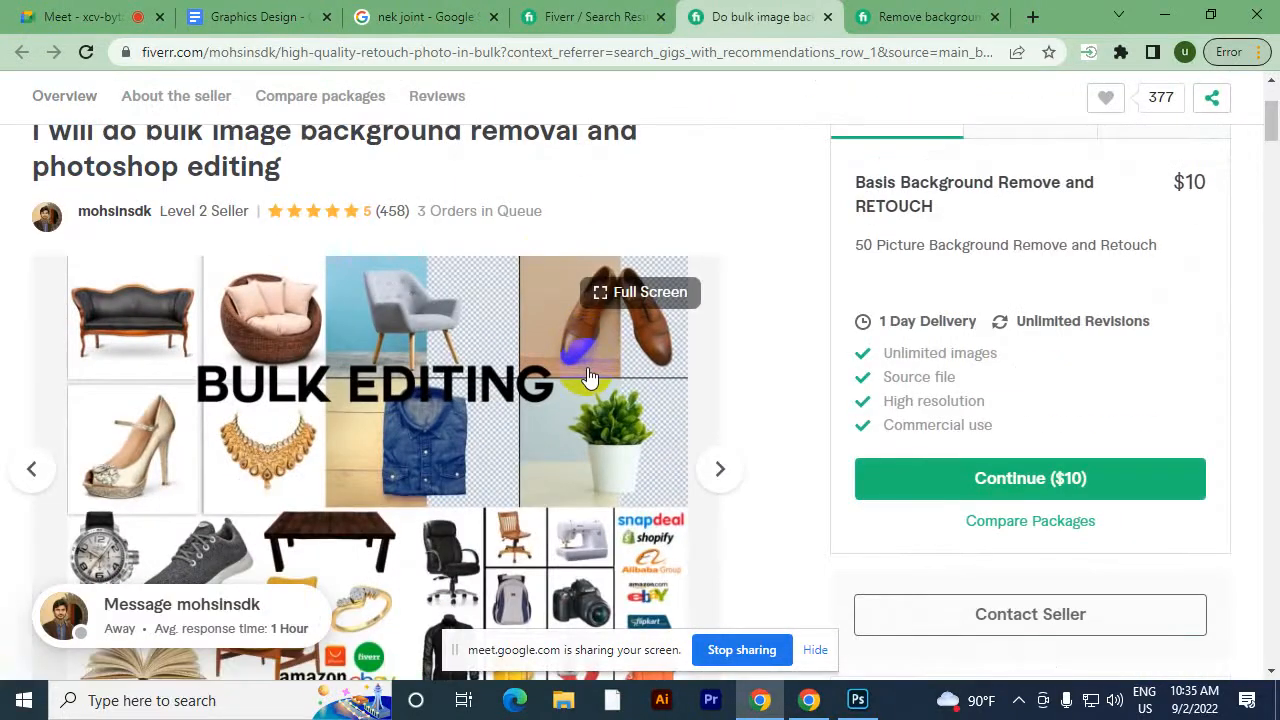
pyautogui.scroll(-1, 591, 371)
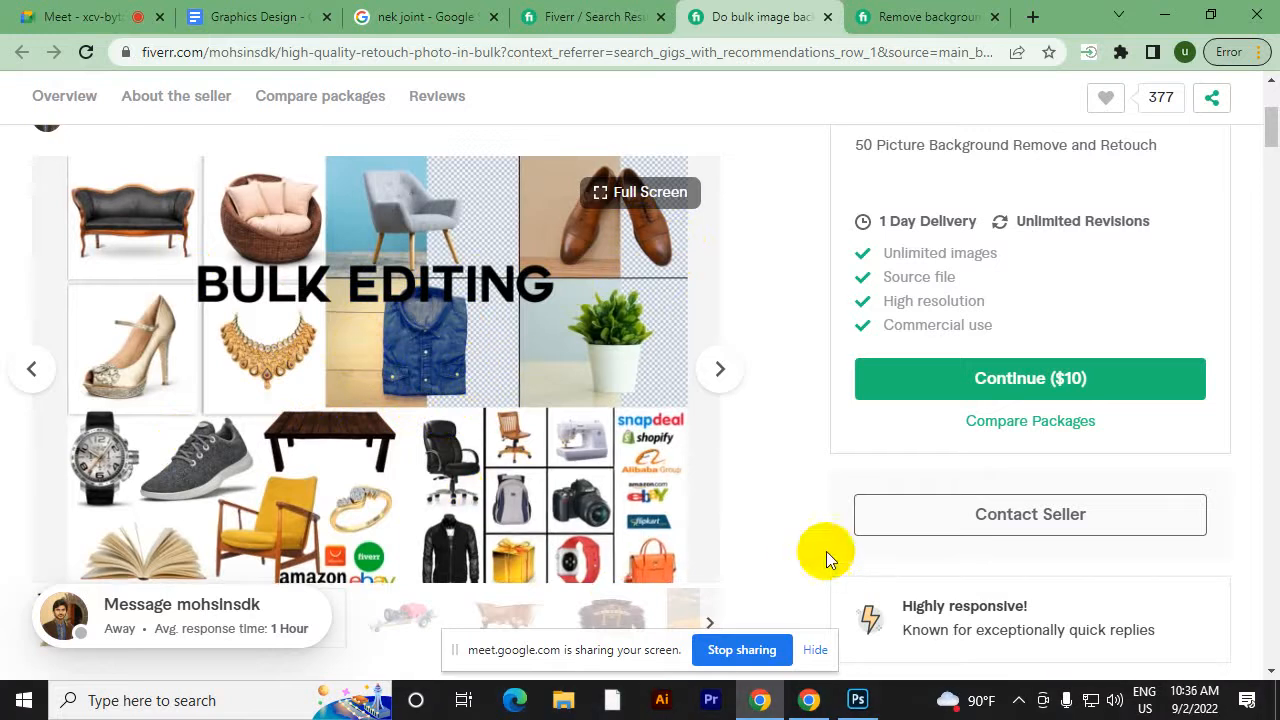
pyautogui.scroll(1, 557, 430)
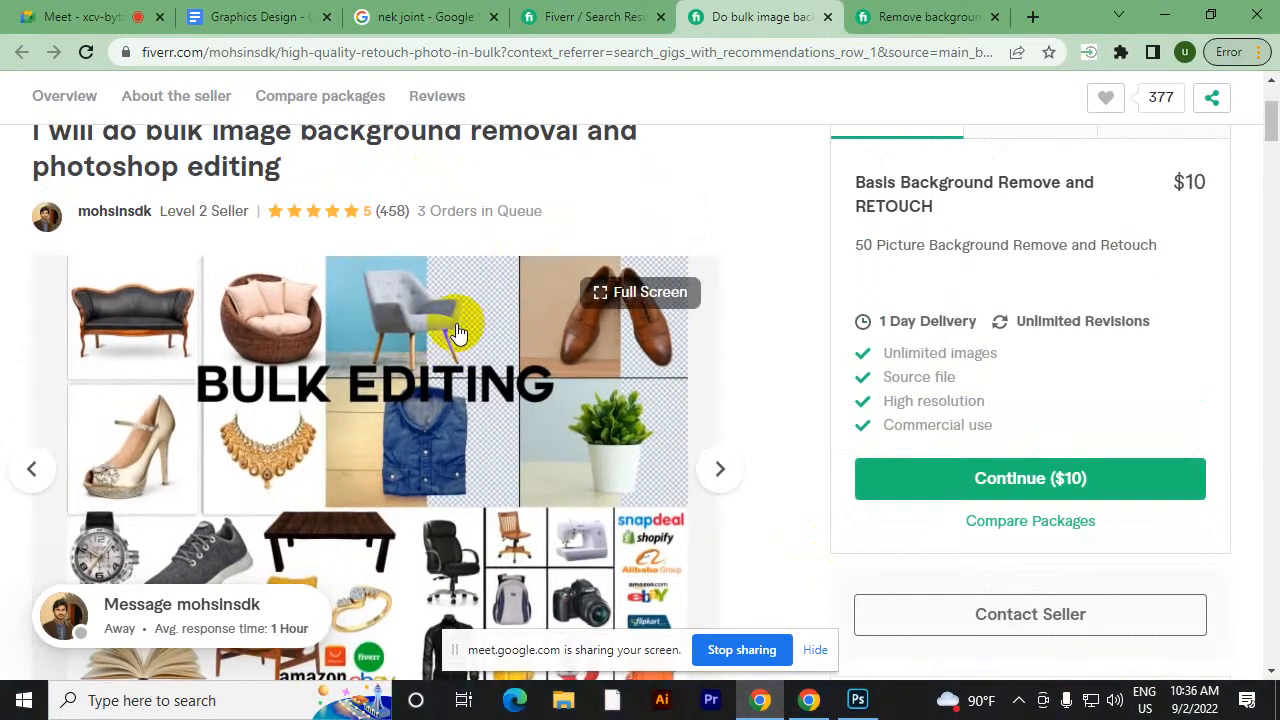
pyautogui.scroll(-2, 330, 510)
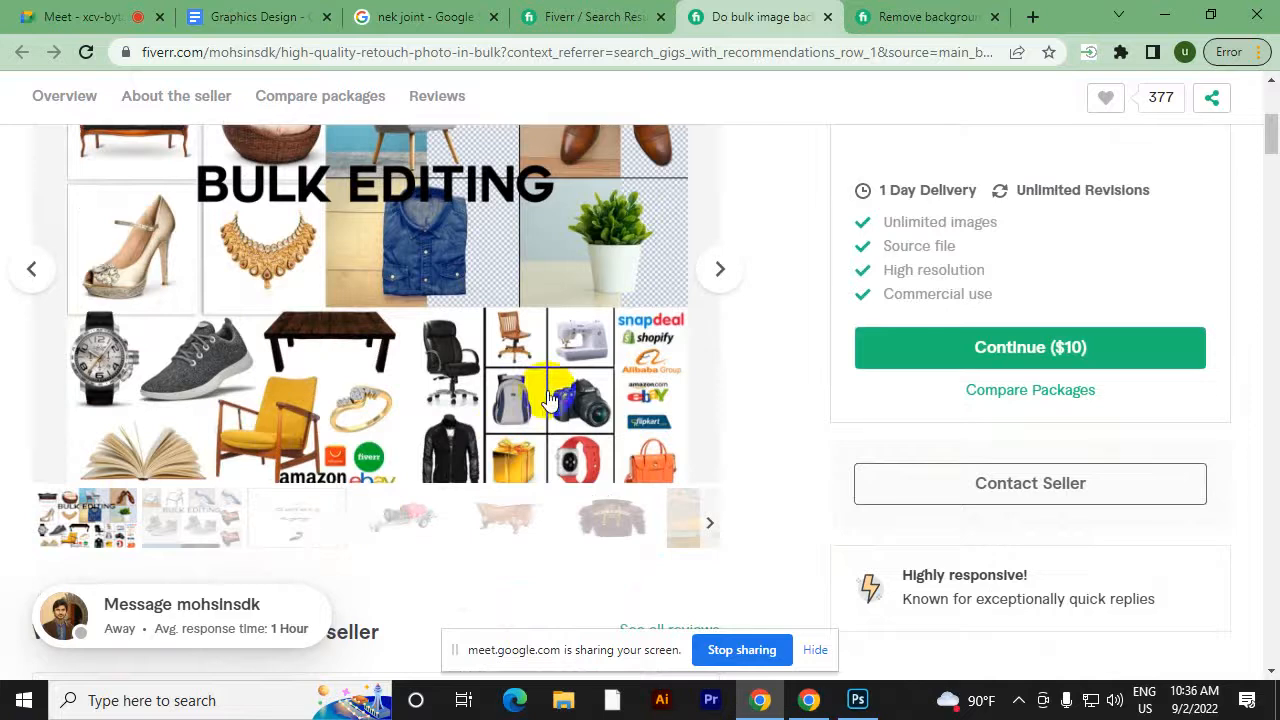
pyautogui.scroll(1, 515, 420)
pyautogui.scroll(-1, 515, 433)
pyautogui.click(235, 522)
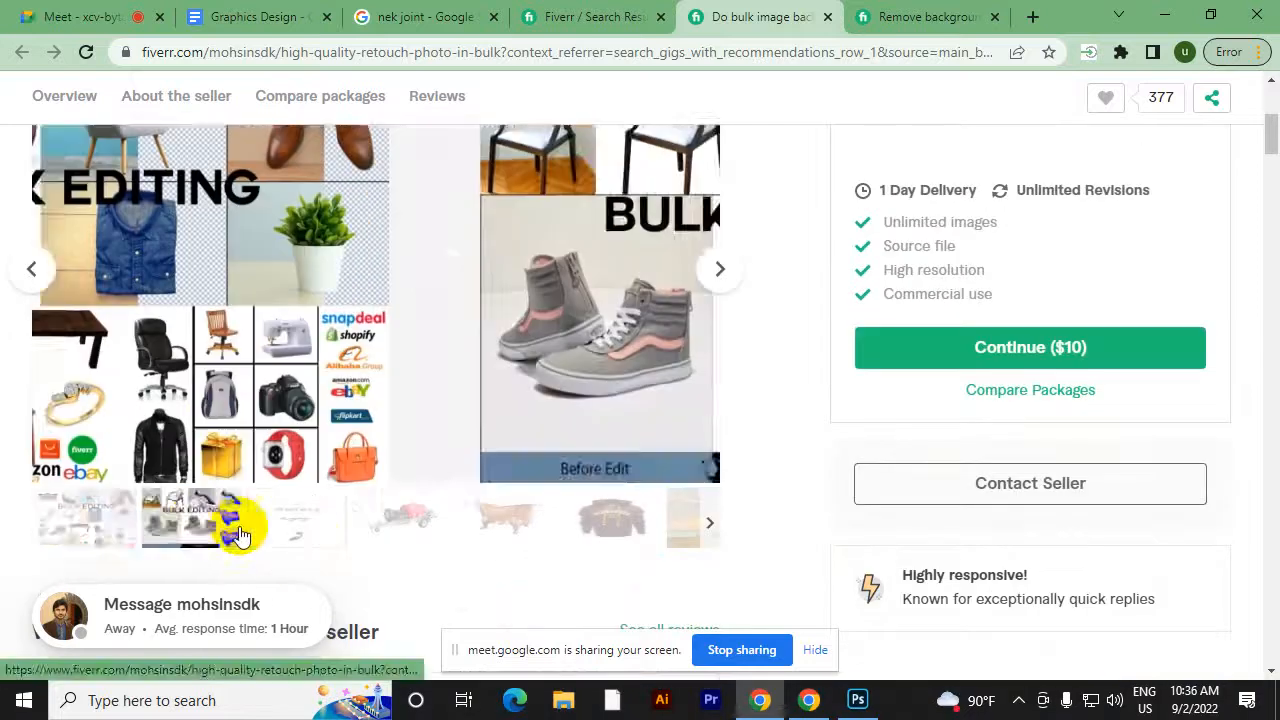
# Examine the before-and-after sample images of the bulk image background removal service
pyautogui.scroll(1, 540, 390)
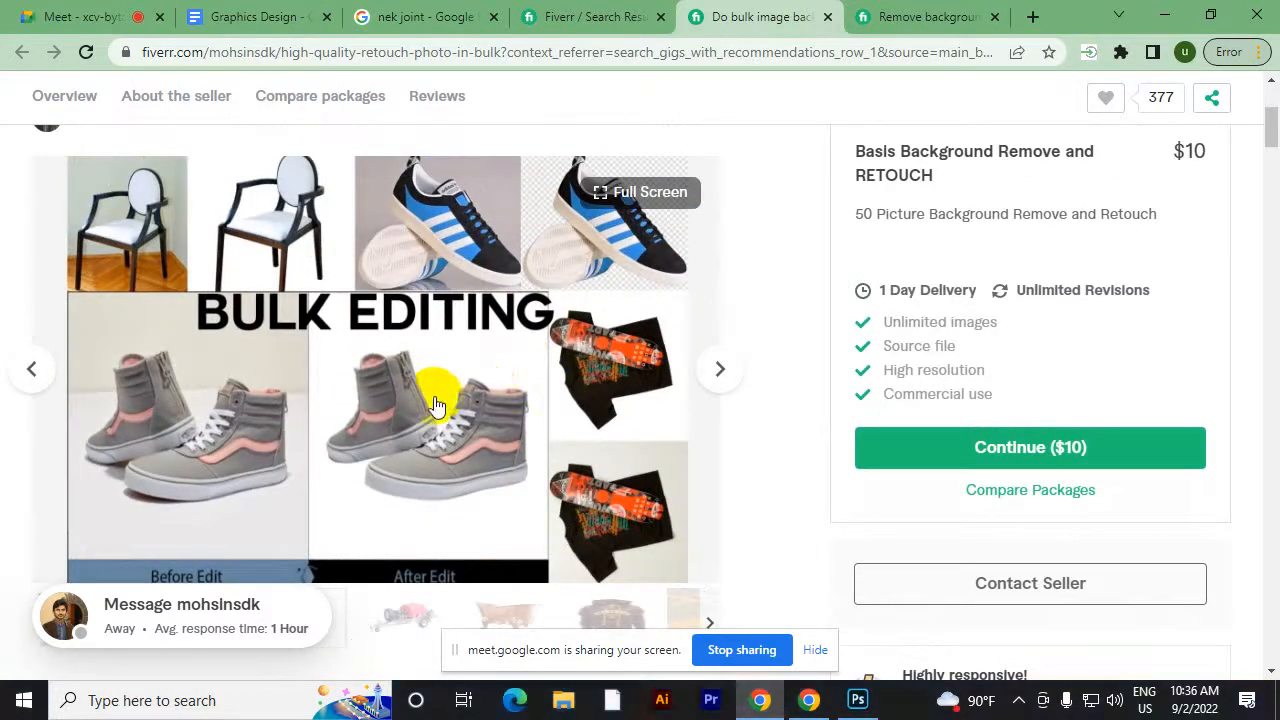
pyautogui.scroll(1, 422, 287)
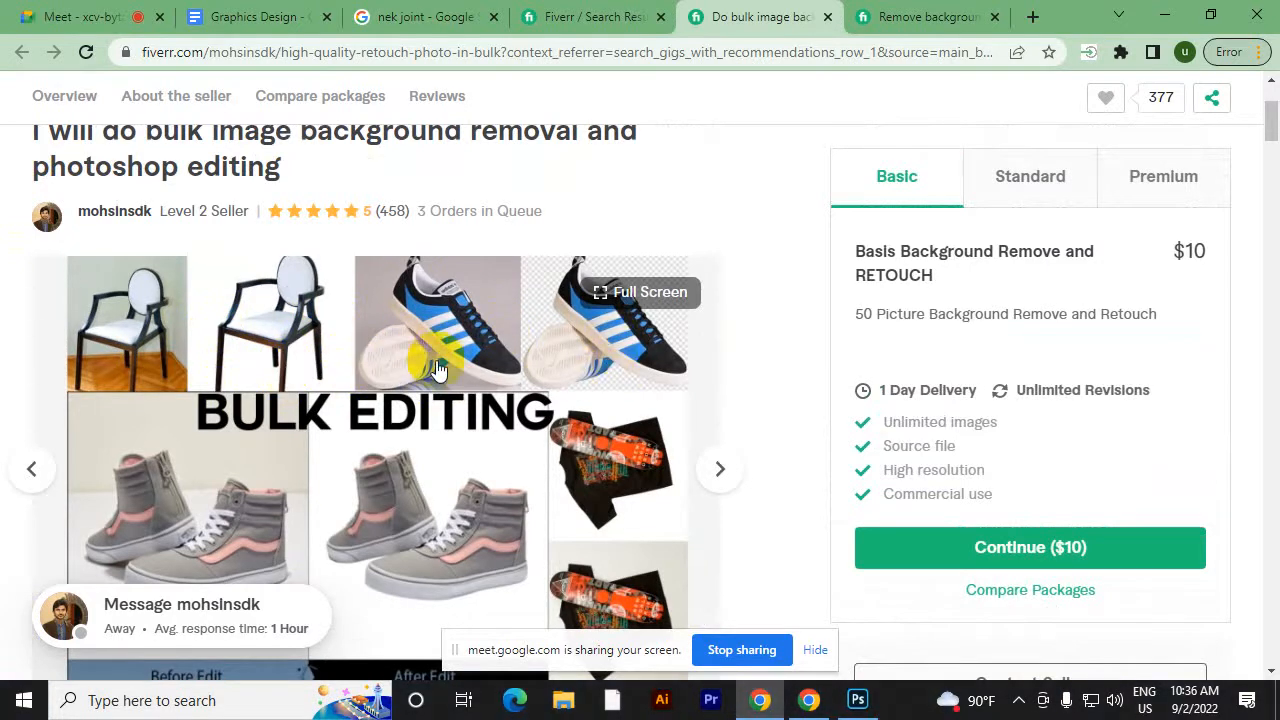
pyautogui.scroll(-1, 640, 375)
pyautogui.scroll(-1, 650, 515)
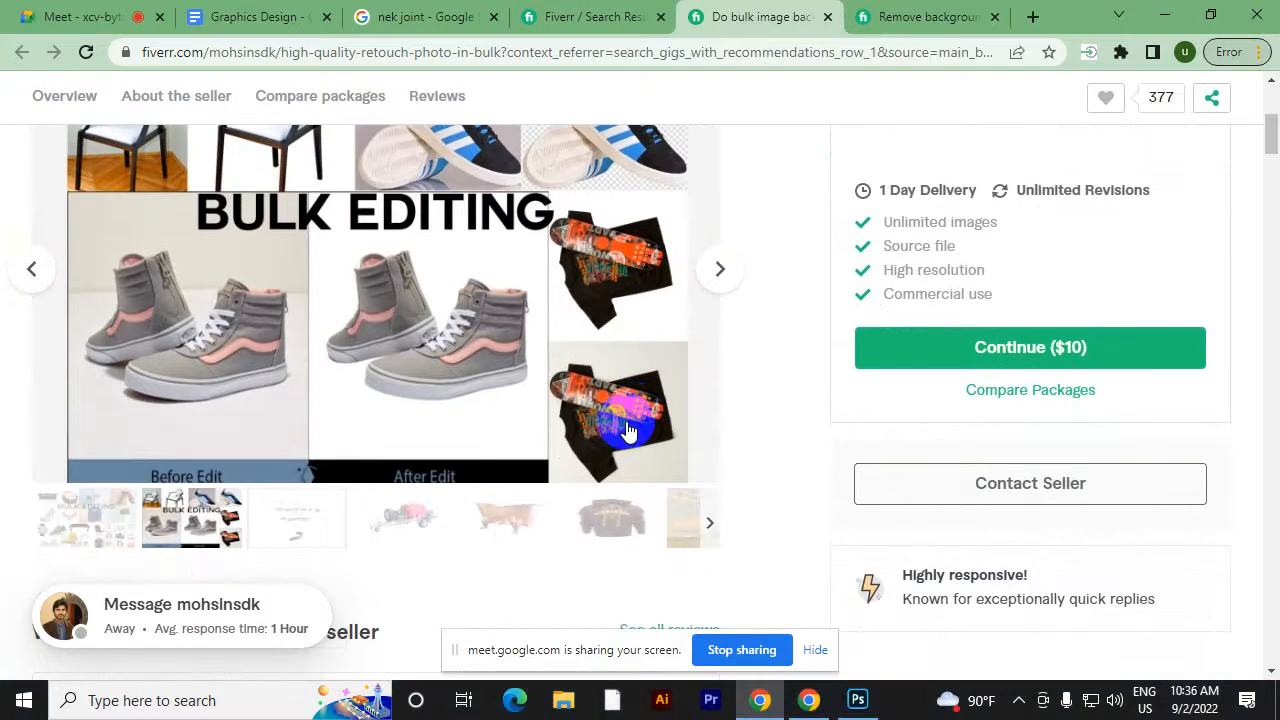
pyautogui.scroll(1, 629, 430)
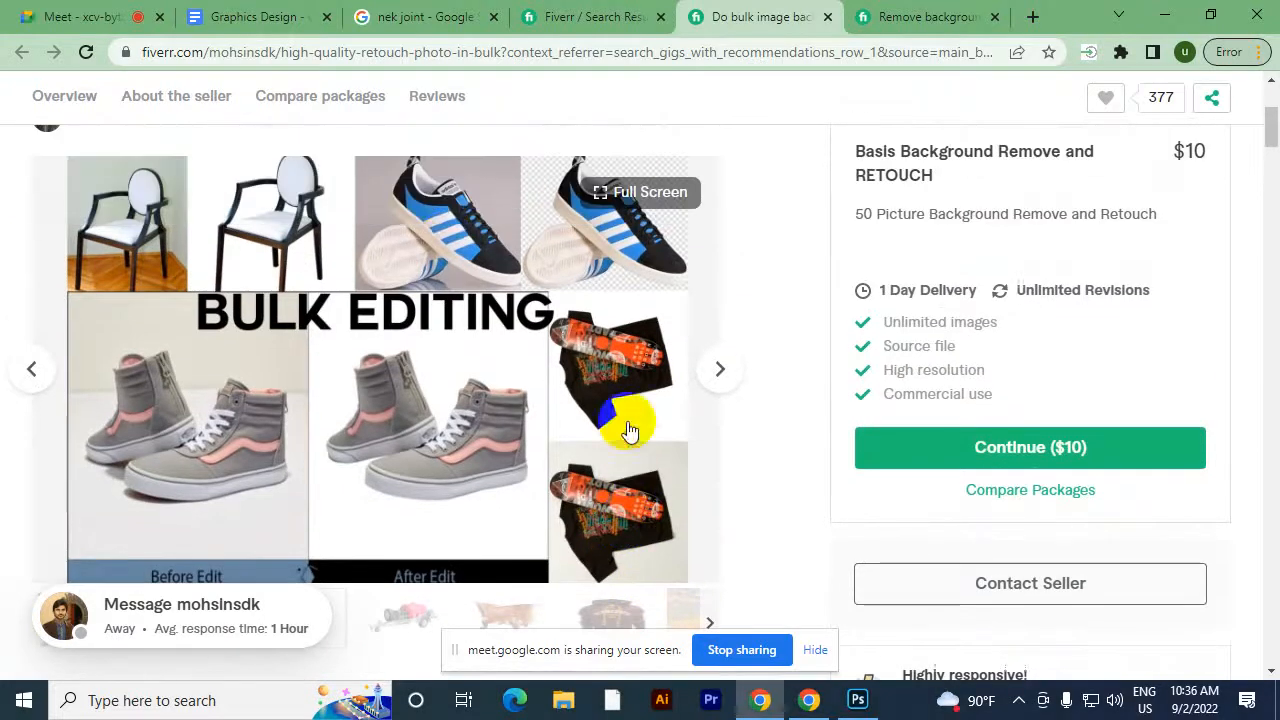
pyautogui.scroll(-1, 517, 346)
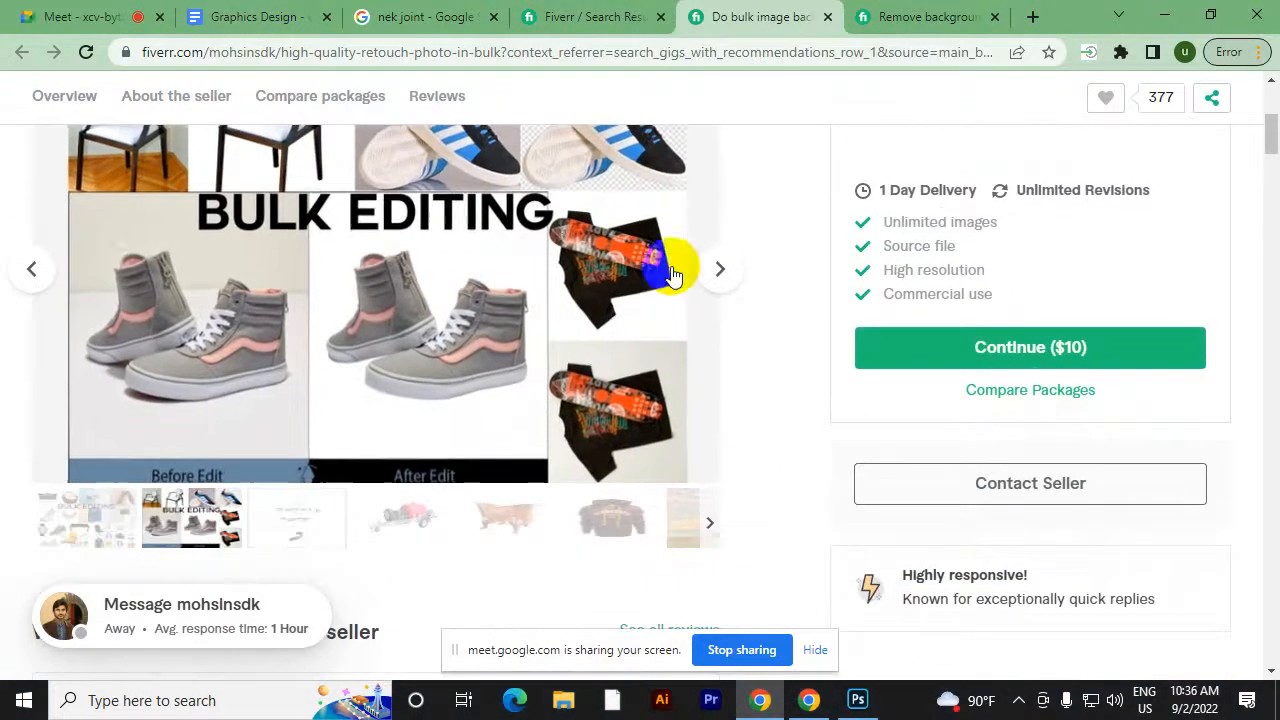
# From the search results, open the "I will remove background from your photo" Pro service, examine its sample image and price, and close it
pyautogui.click(608, 35)
pyautogui.scroll(-4, 795, 445)
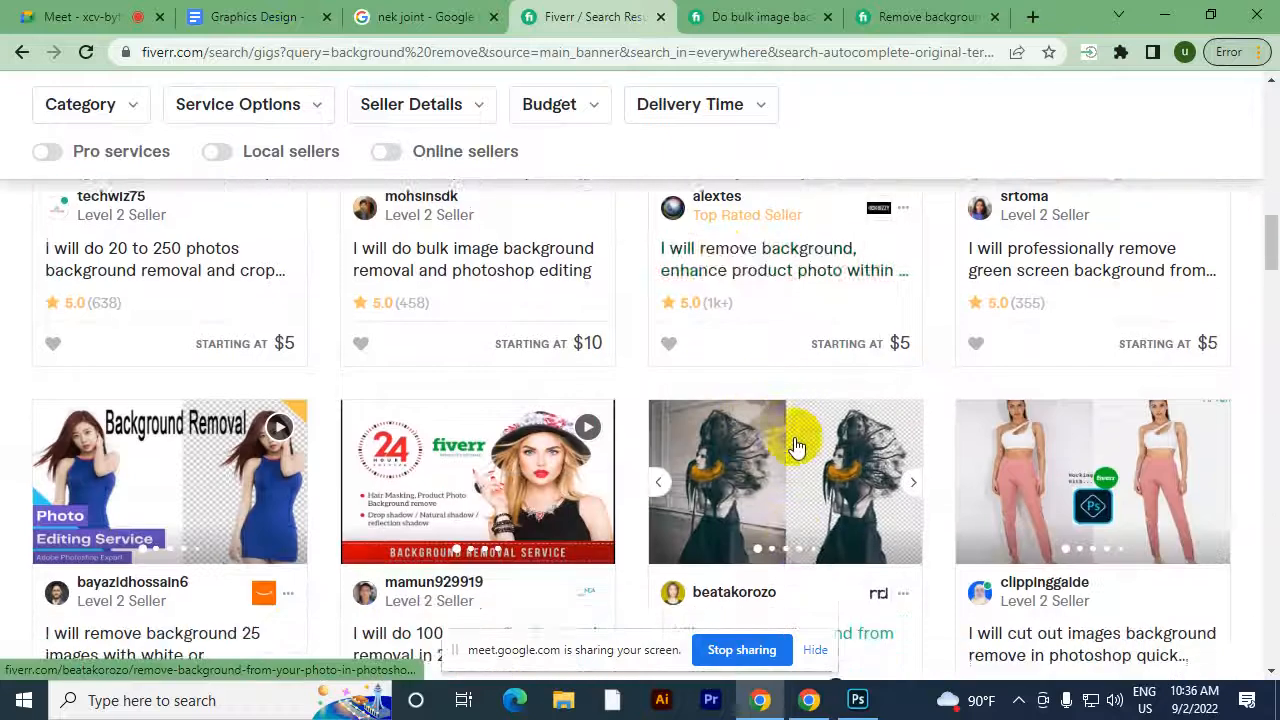
pyautogui.scroll(1, 794, 437)
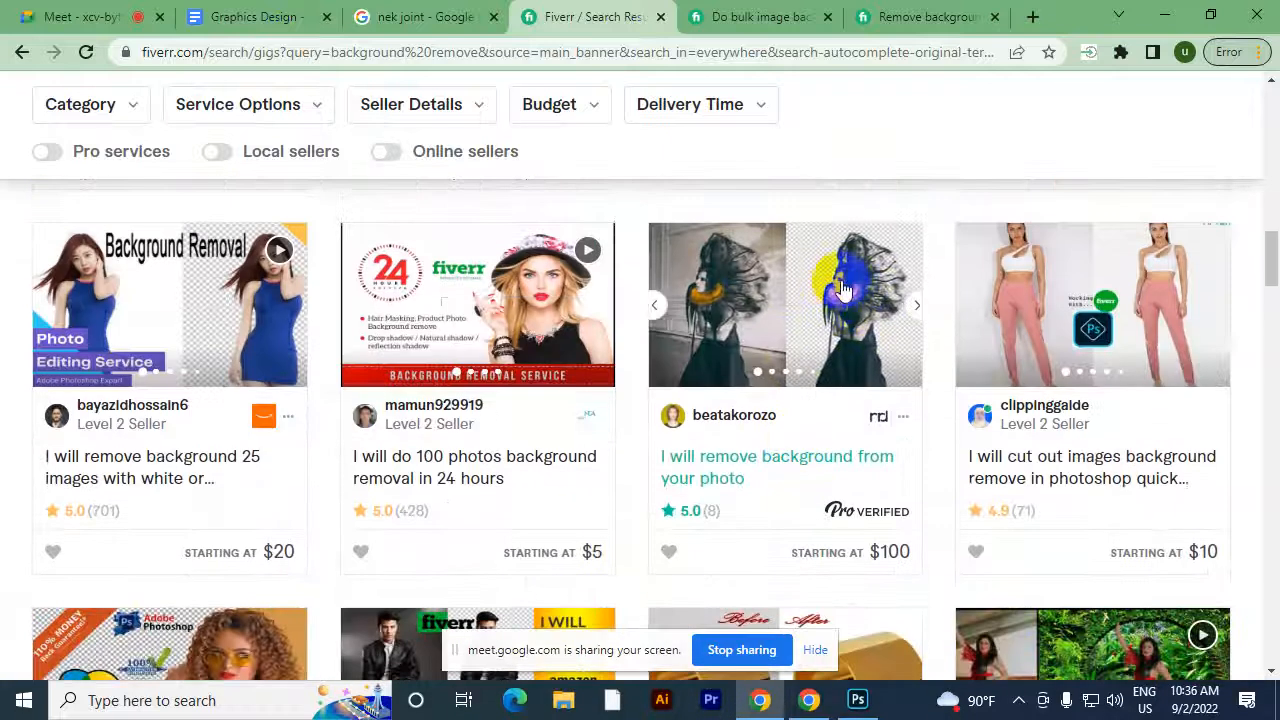
pyautogui.click(854, 312)
pyautogui.scroll(-3, 686, 386)
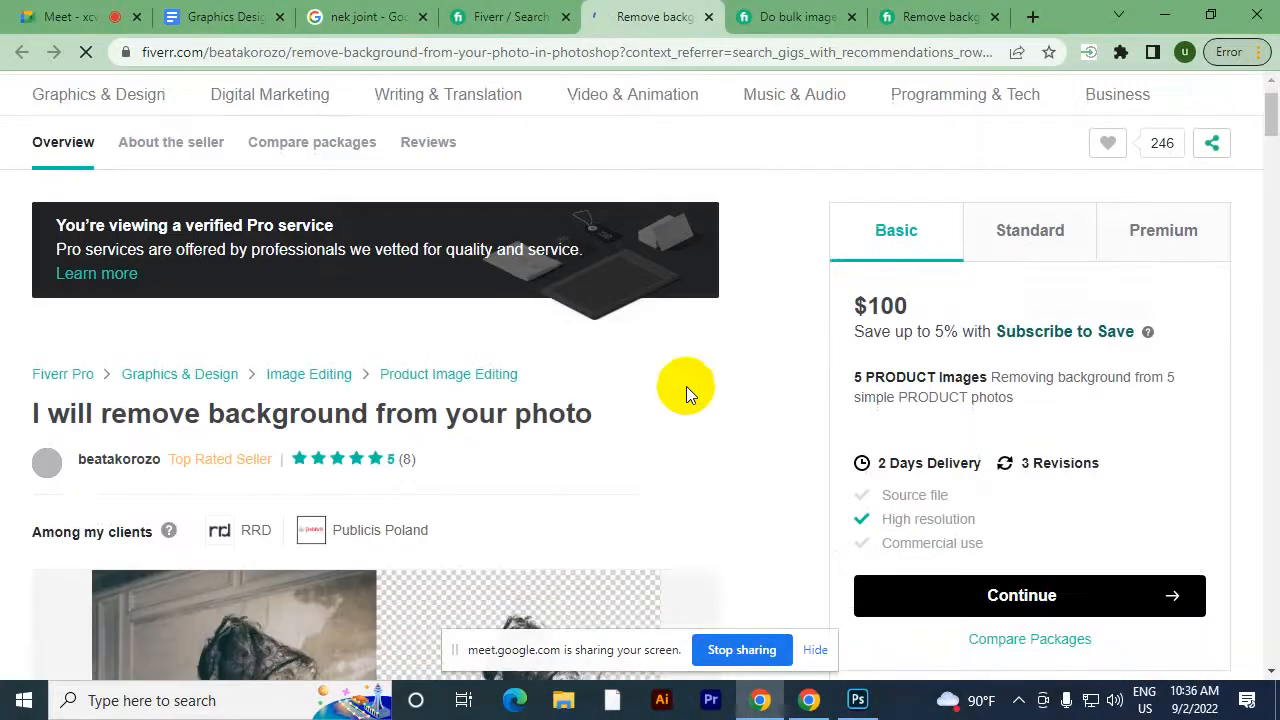
pyautogui.scroll(-2, 650, 460)
pyautogui.scroll(1, 607, 444)
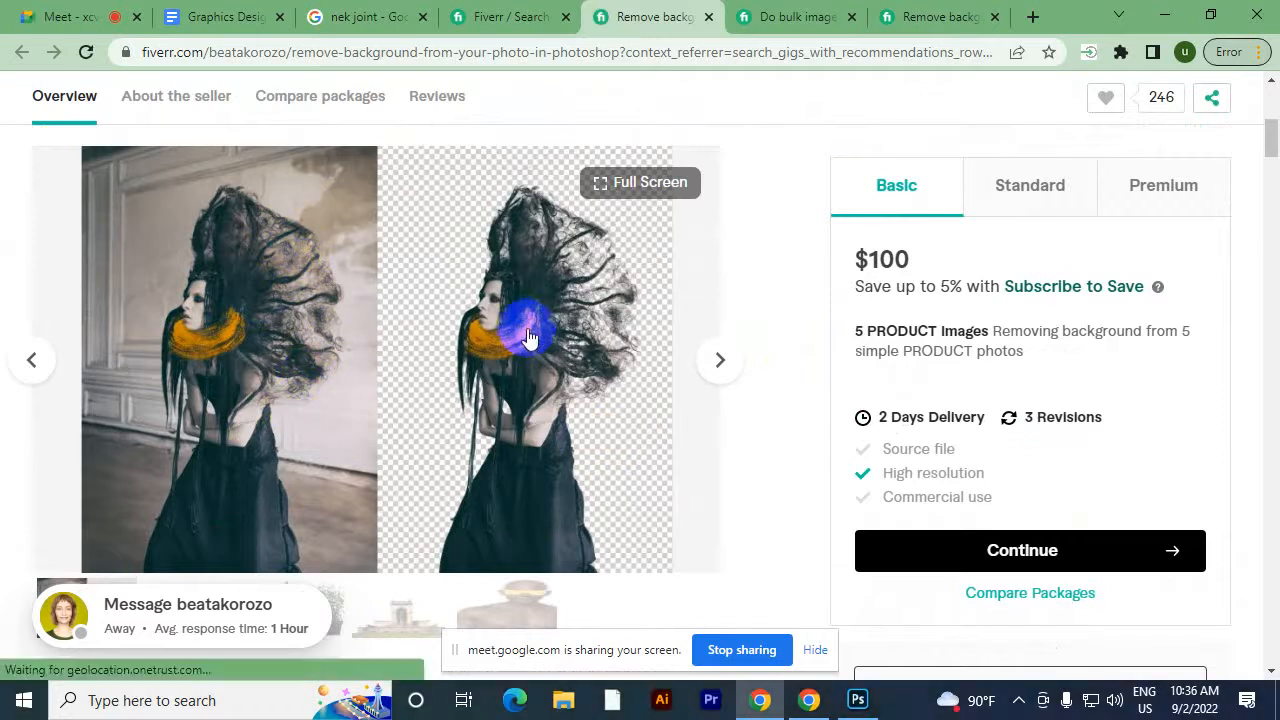
pyautogui.scroll(1, 523, 323)
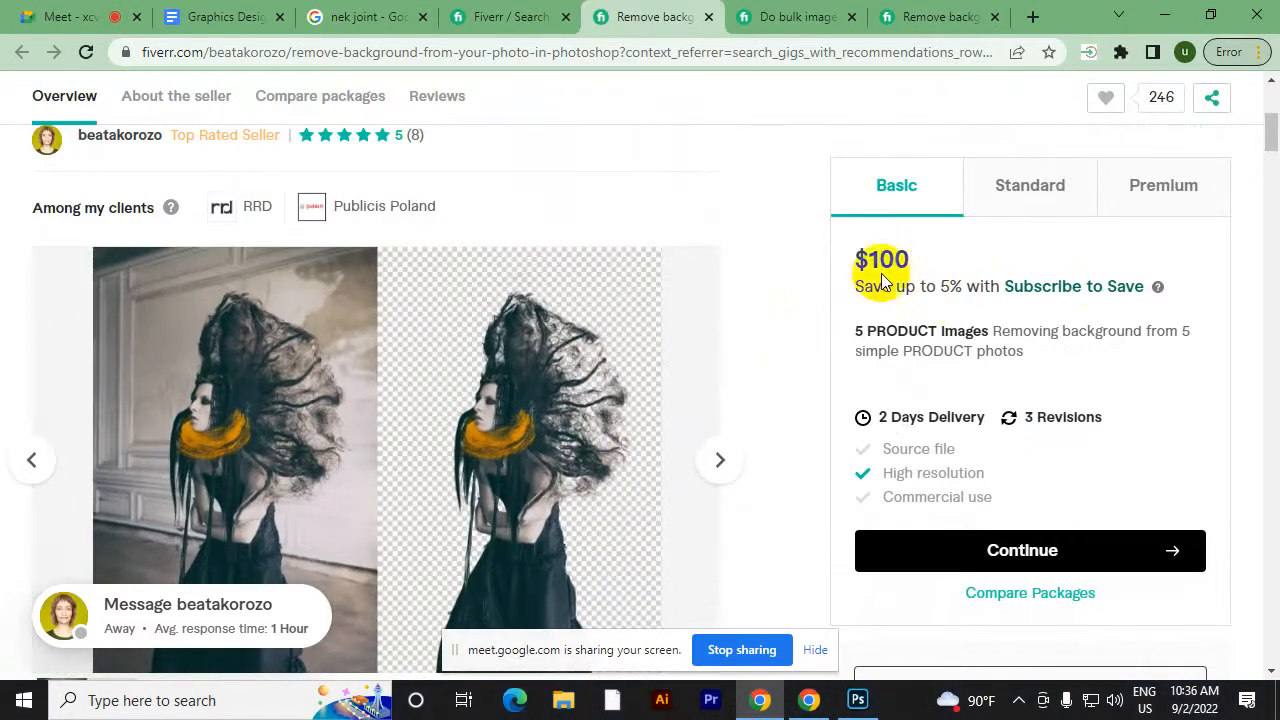
pyautogui.click(709, 18)
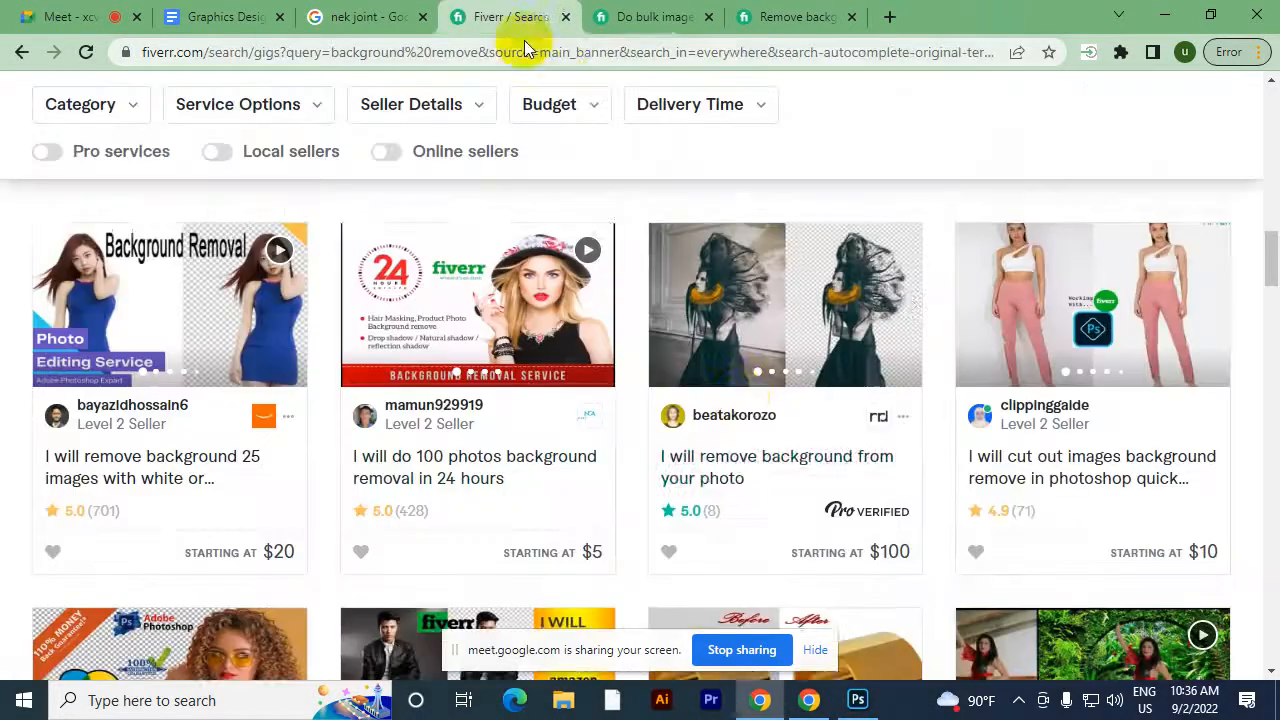
# Browse further down the background removal search results to compare the services and their starting prices
pyautogui.scroll(-3, 741, 384)
pyautogui.scroll(-4, 742, 384)
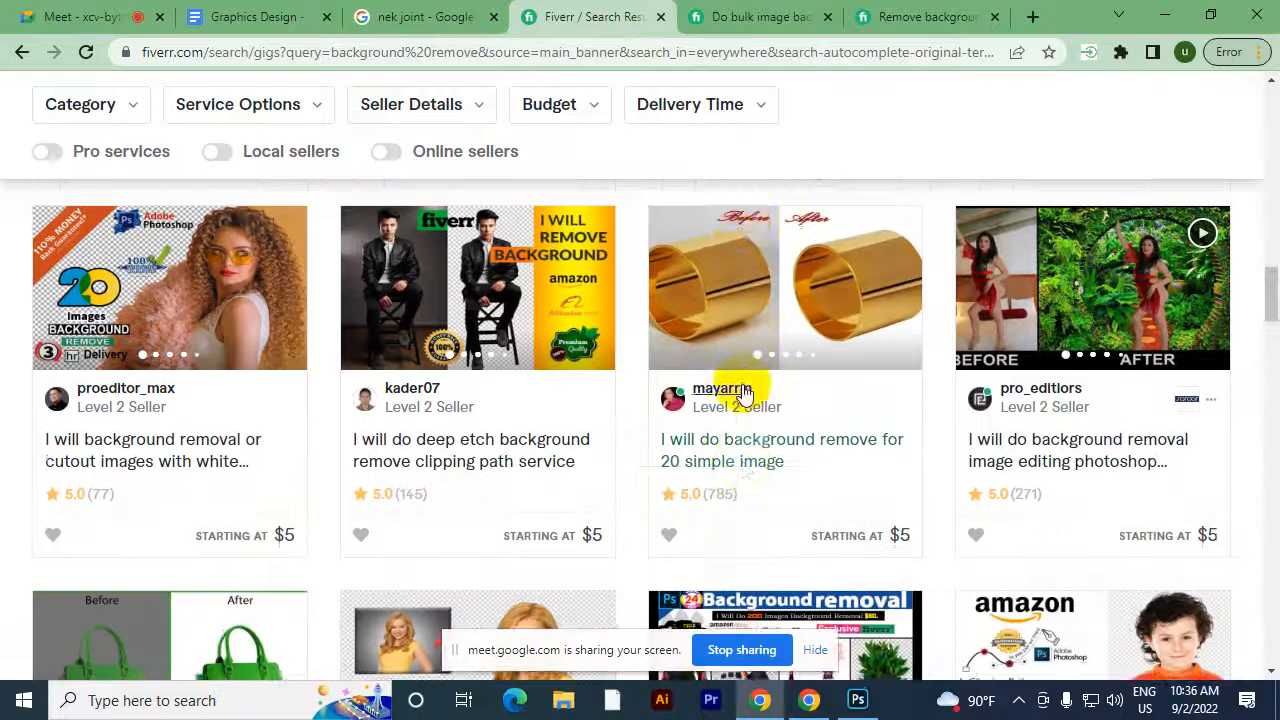
pyautogui.scroll(-2, 742, 386)
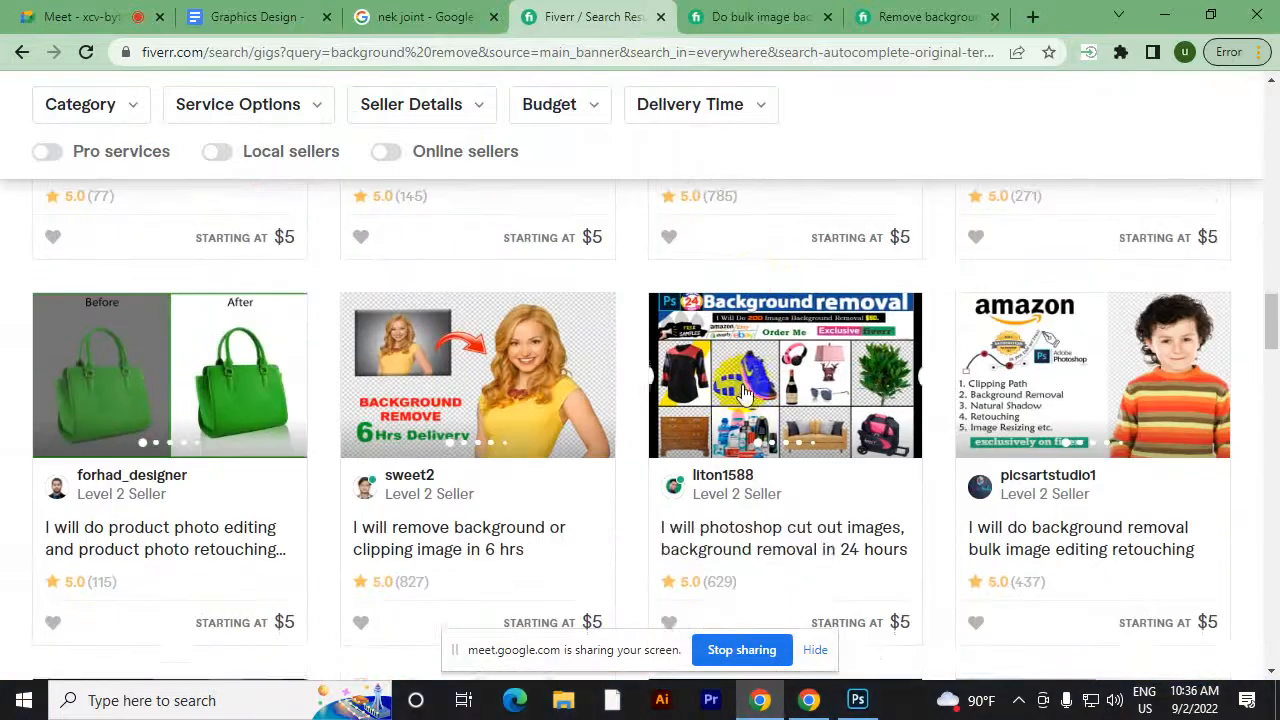
pyautogui.scroll(-1, 607, 405)
pyautogui.scroll(-2, 620, 420)
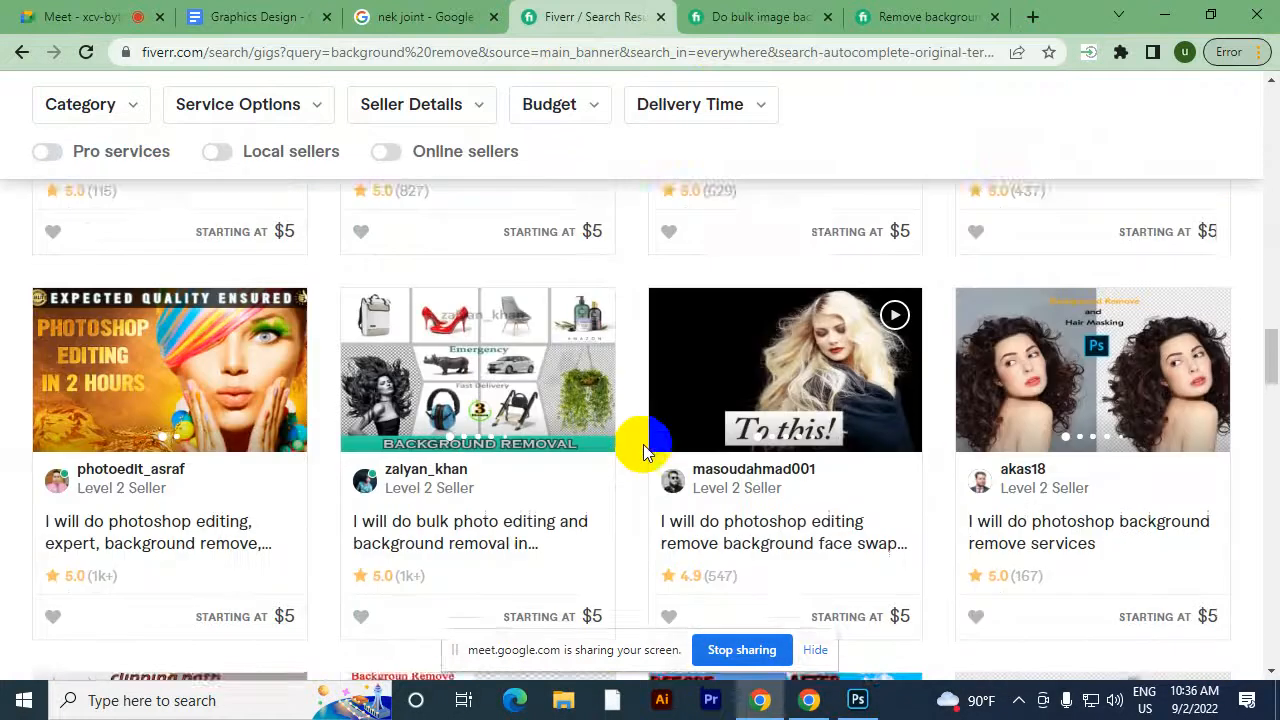
pyautogui.scroll(-2, 640, 448)
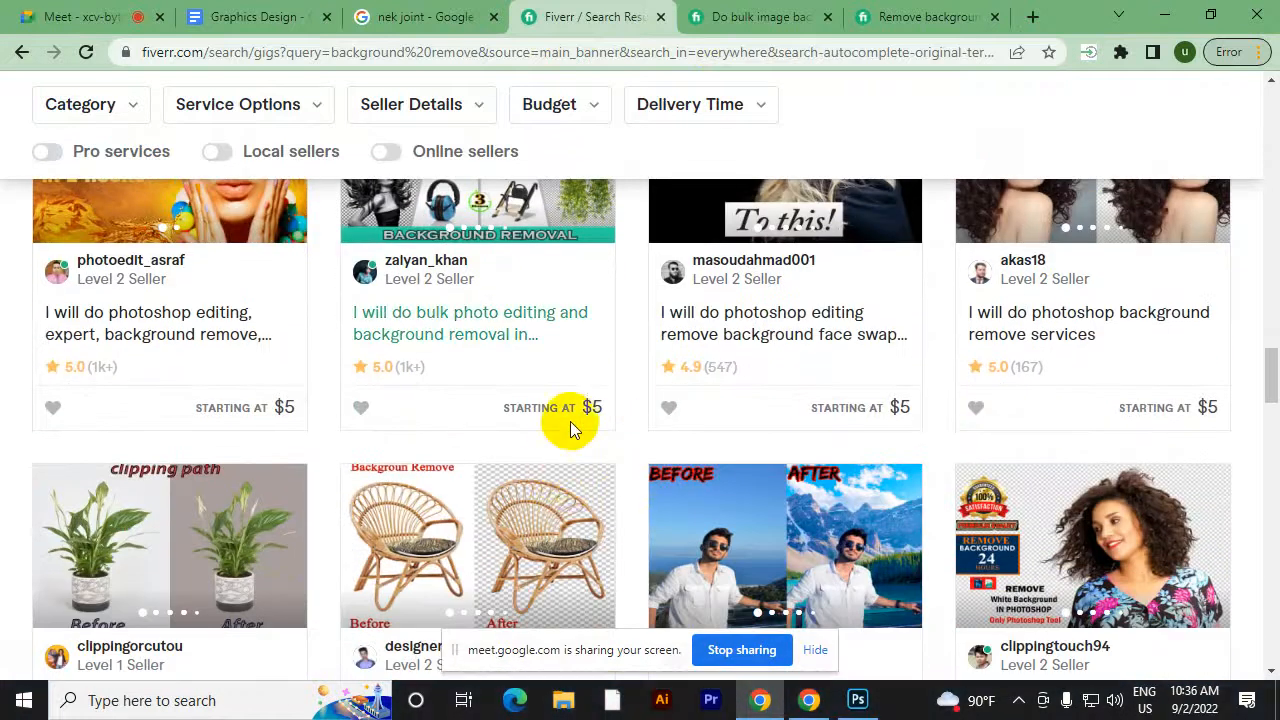
pyautogui.scroll(2, 574, 421)
# Switch to Photoshop and delete the light bulb layer and the pink Color Fill 1 layer
pyautogui.click(857, 700)
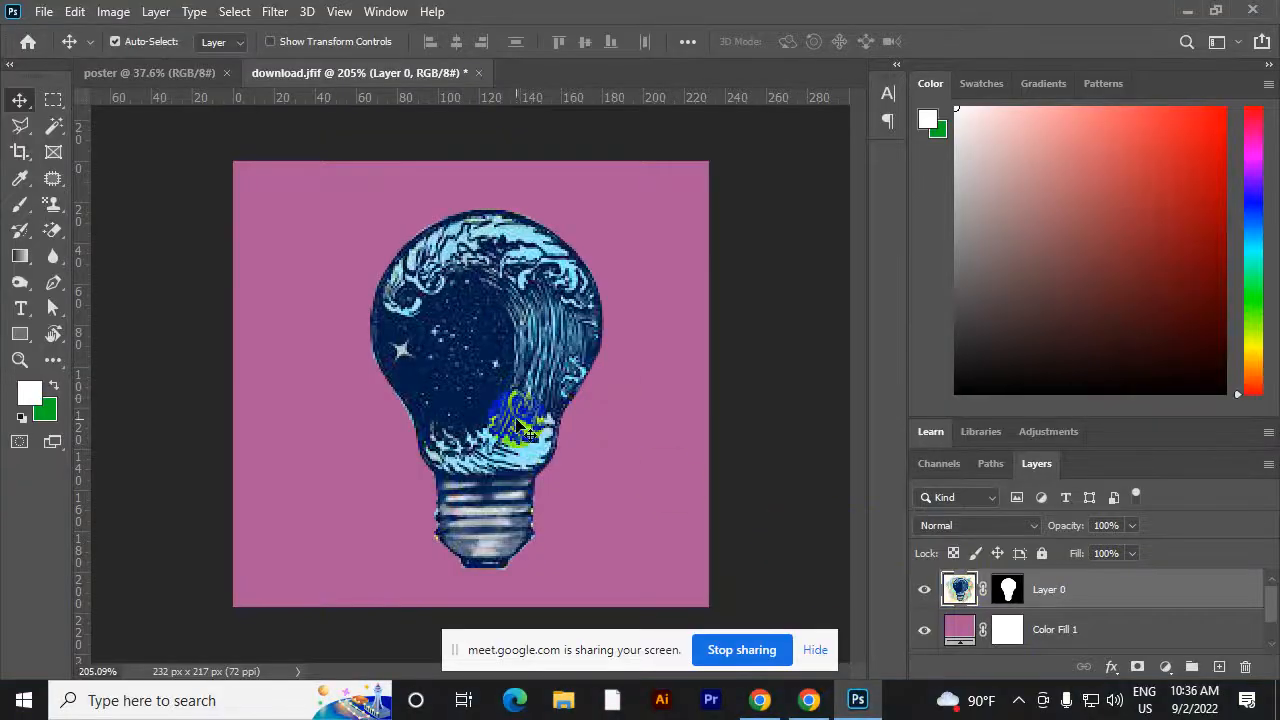
pyautogui.hotkey('ctrl', 'z')
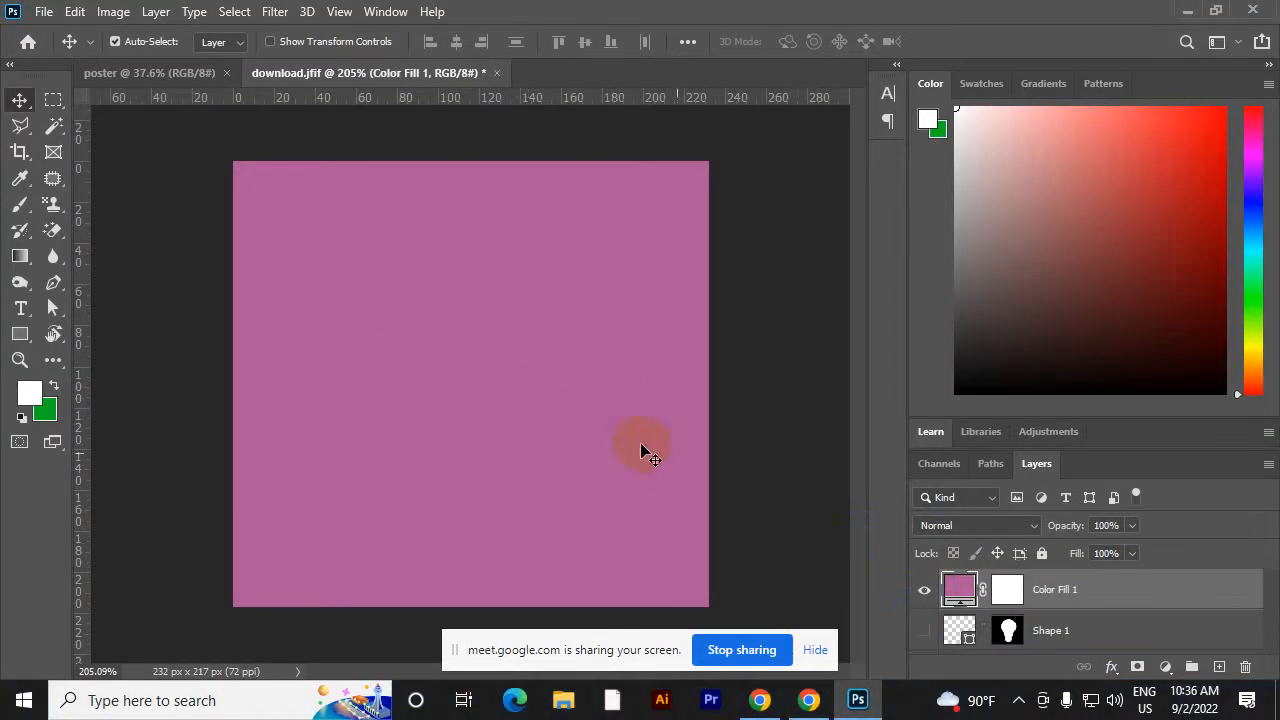
pyautogui.hotkey('ctrl', 'z')
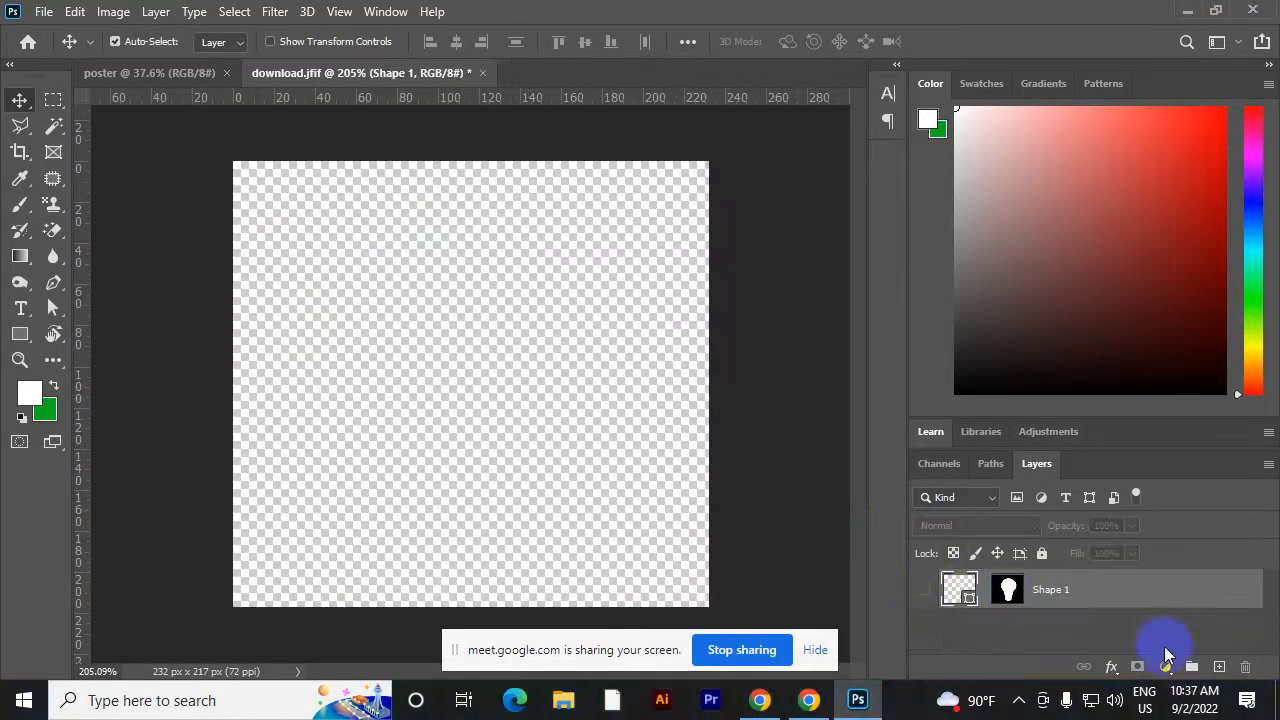
pyautogui.click(1165, 666)
pyautogui.click(1160, 320)
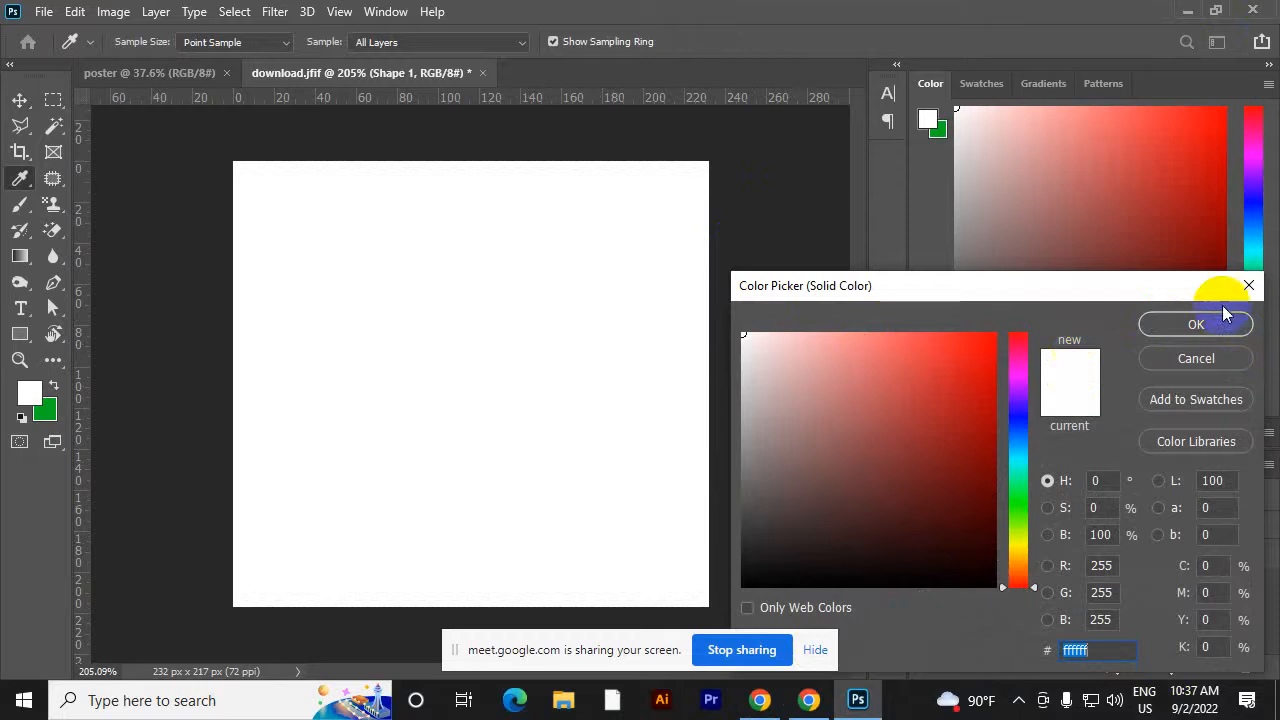
pyautogui.click(1249, 286)
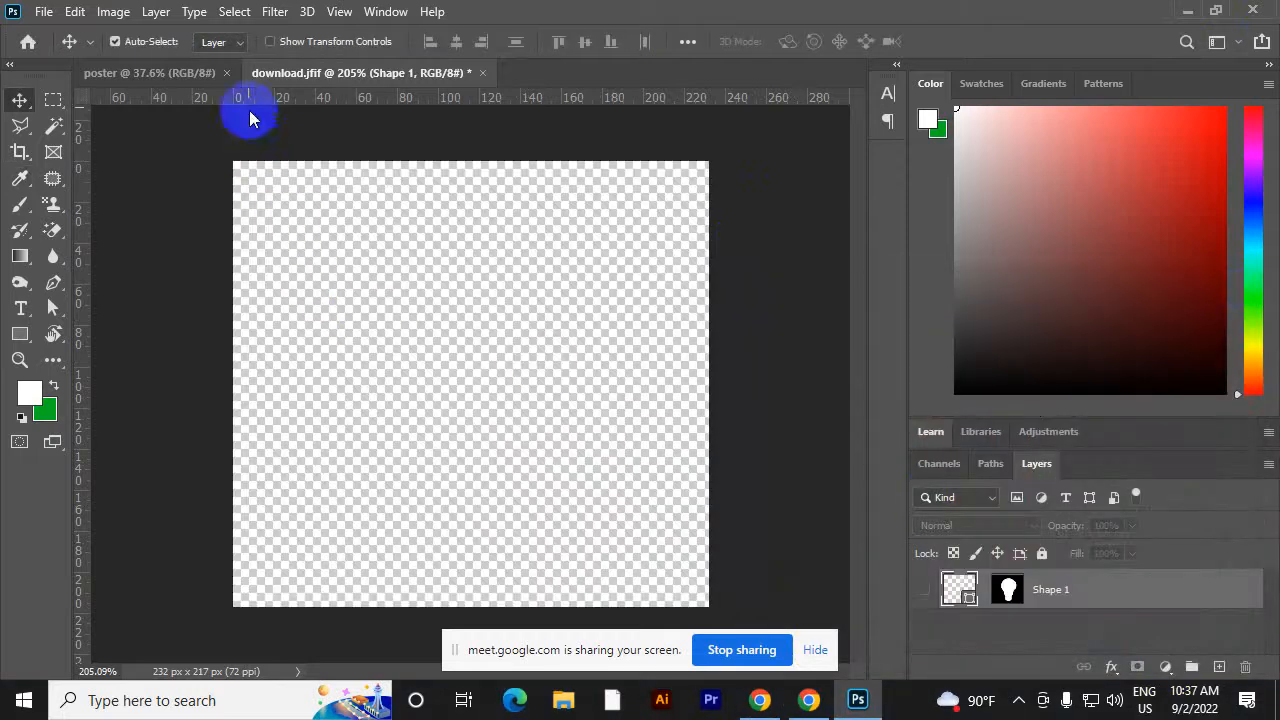
# Close the download.jfif document without saving, close the poster document, and exit Photoshop
pyautogui.click(483, 74)
pyautogui.click(632, 274)
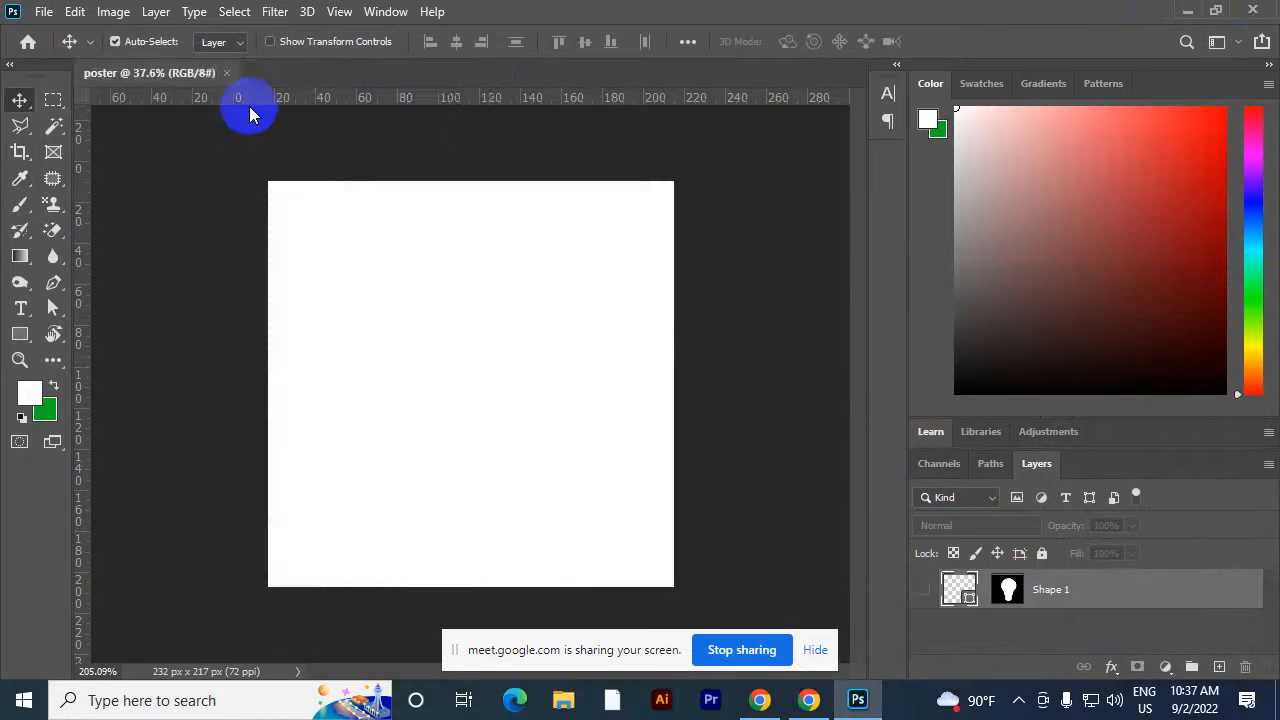
pyautogui.click(230, 74)
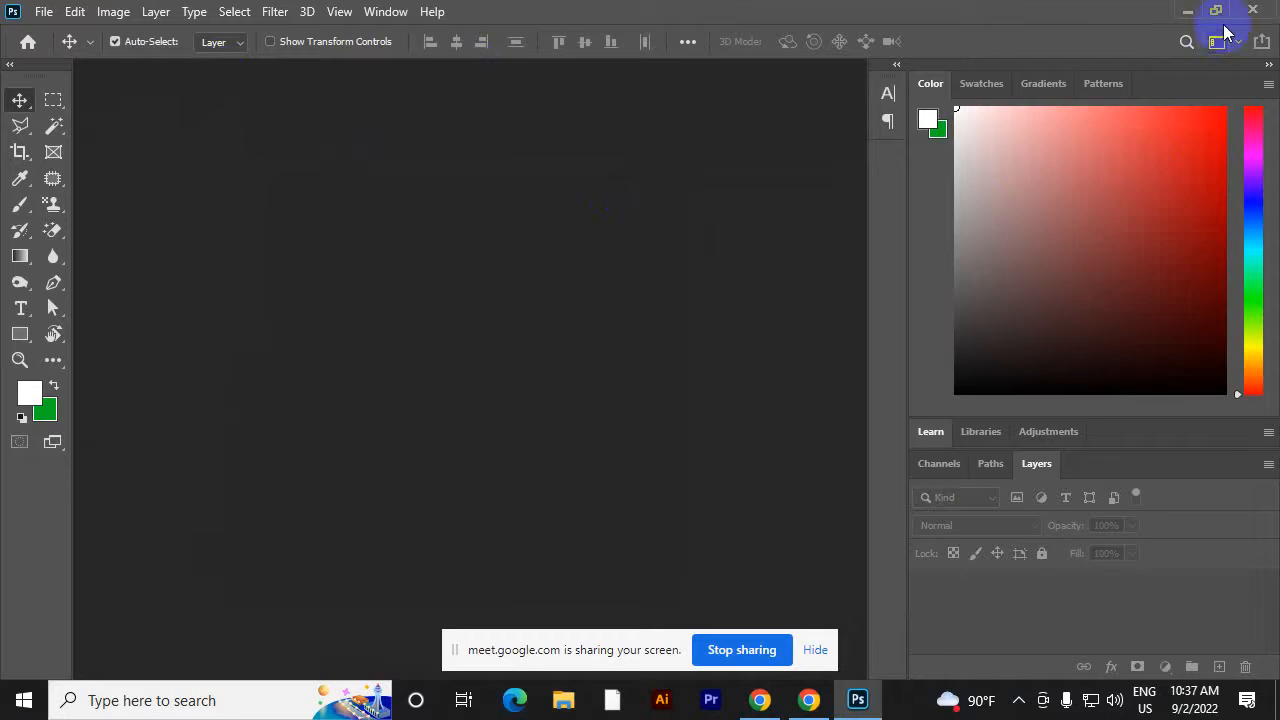
pyautogui.click(1256, 10)
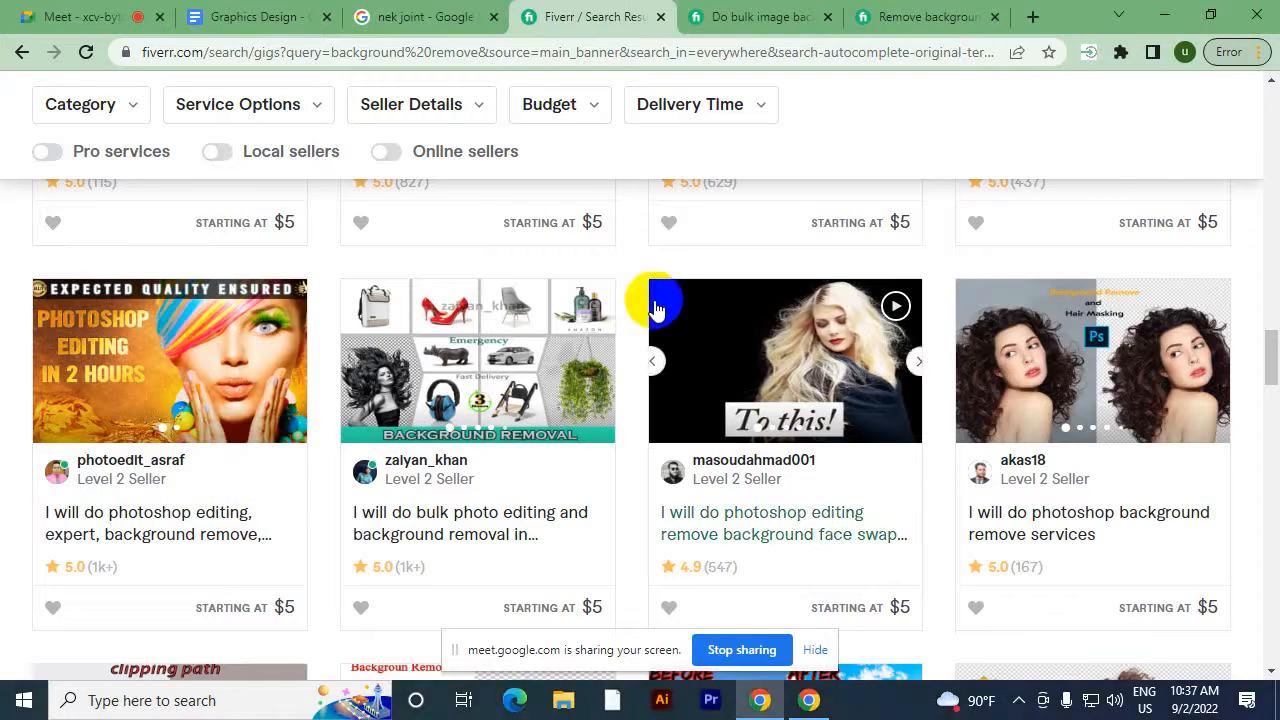
# Close the three Fiverr pages and the "nek joint" Google search page in Chrome
pyautogui.click(660, 17)
pyautogui.click(660, 17)
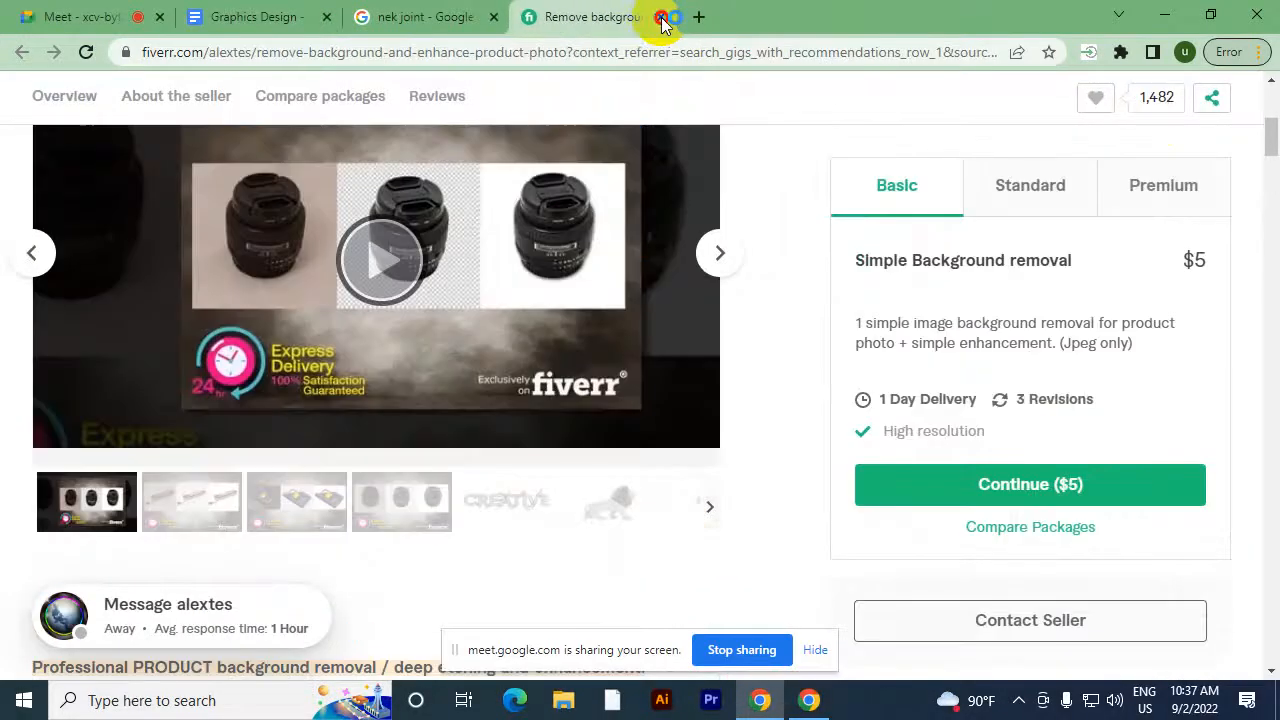
pyautogui.click(660, 17)
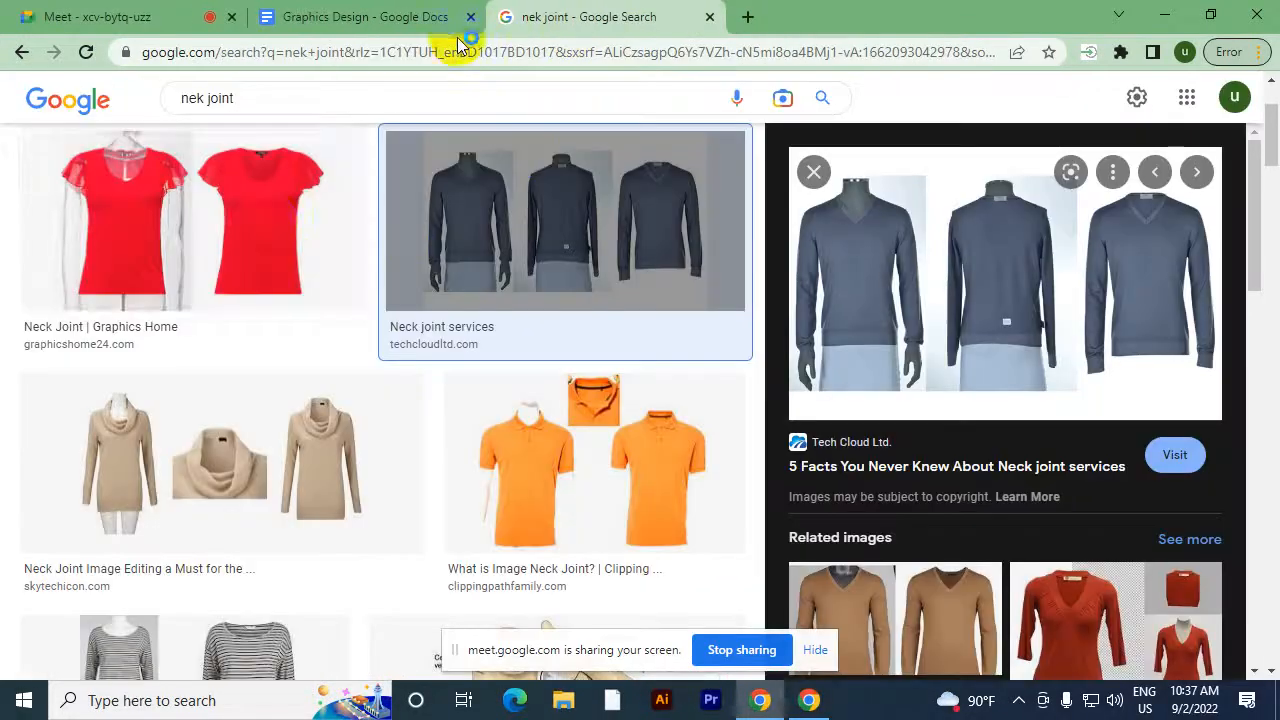
pyautogui.click(710, 17)
# Look back over the step list in the Graphics Design document and hide the screen-sharing notice
pyautogui.scroll(5, 626, 383)
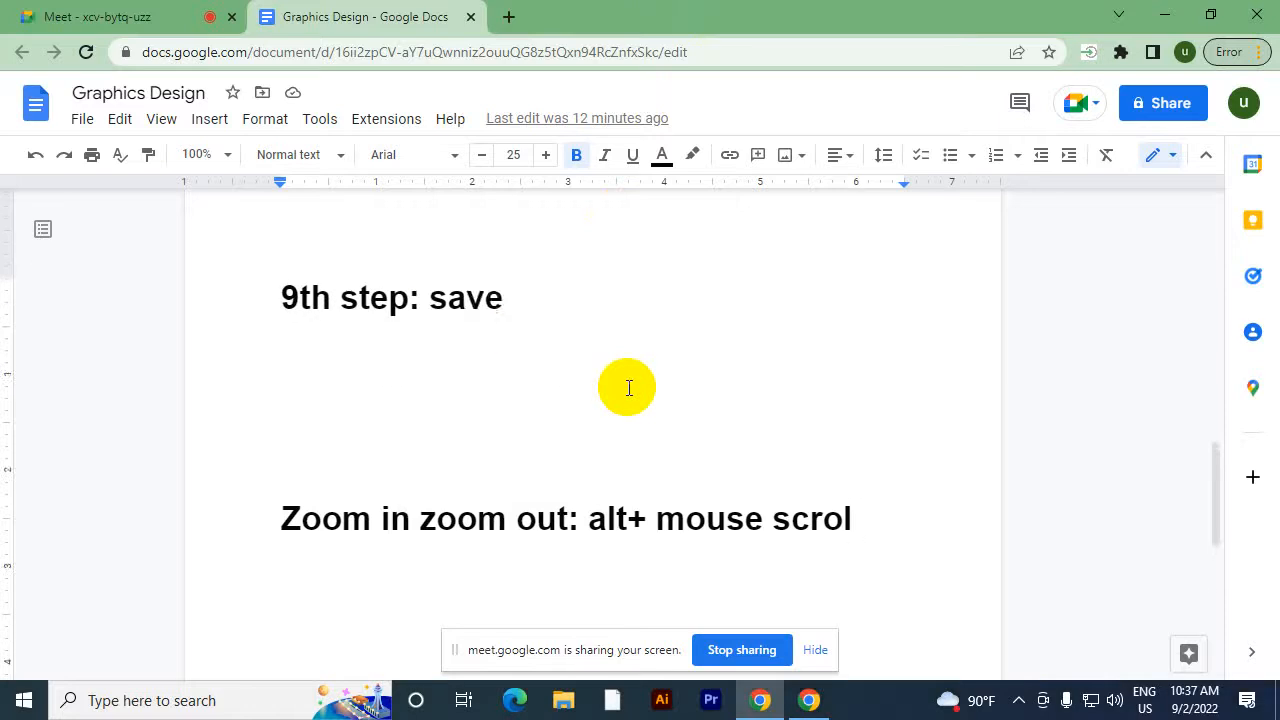
pyautogui.scroll(3, 626, 388)
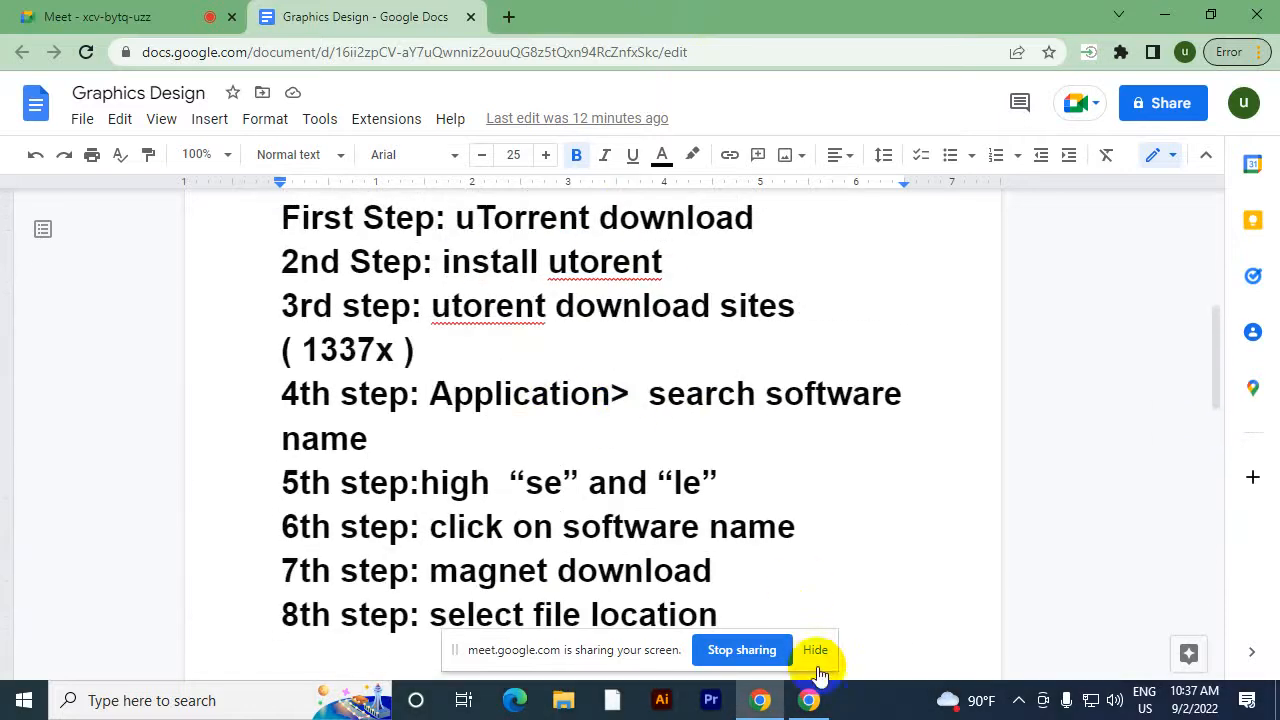
pyautogui.click(815, 650)
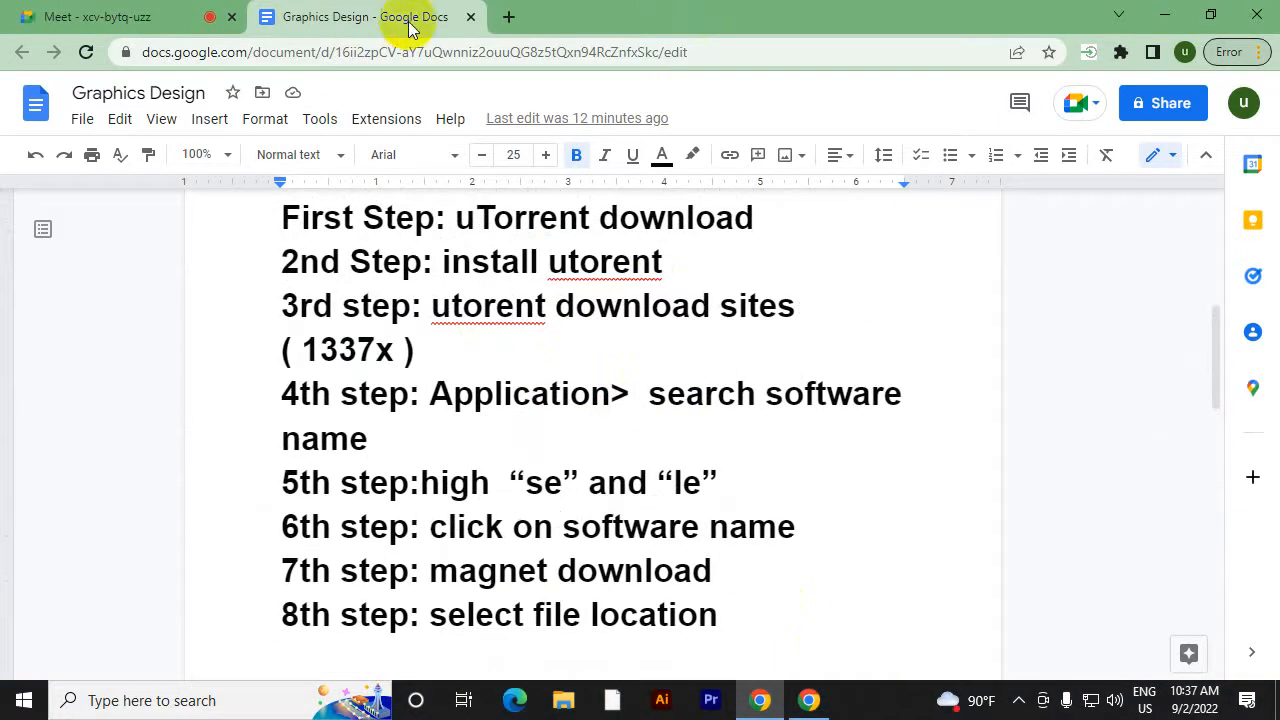
# Return to the Google Meet call and show the host controls for meeting moderation
pyautogui.click(120, 17)
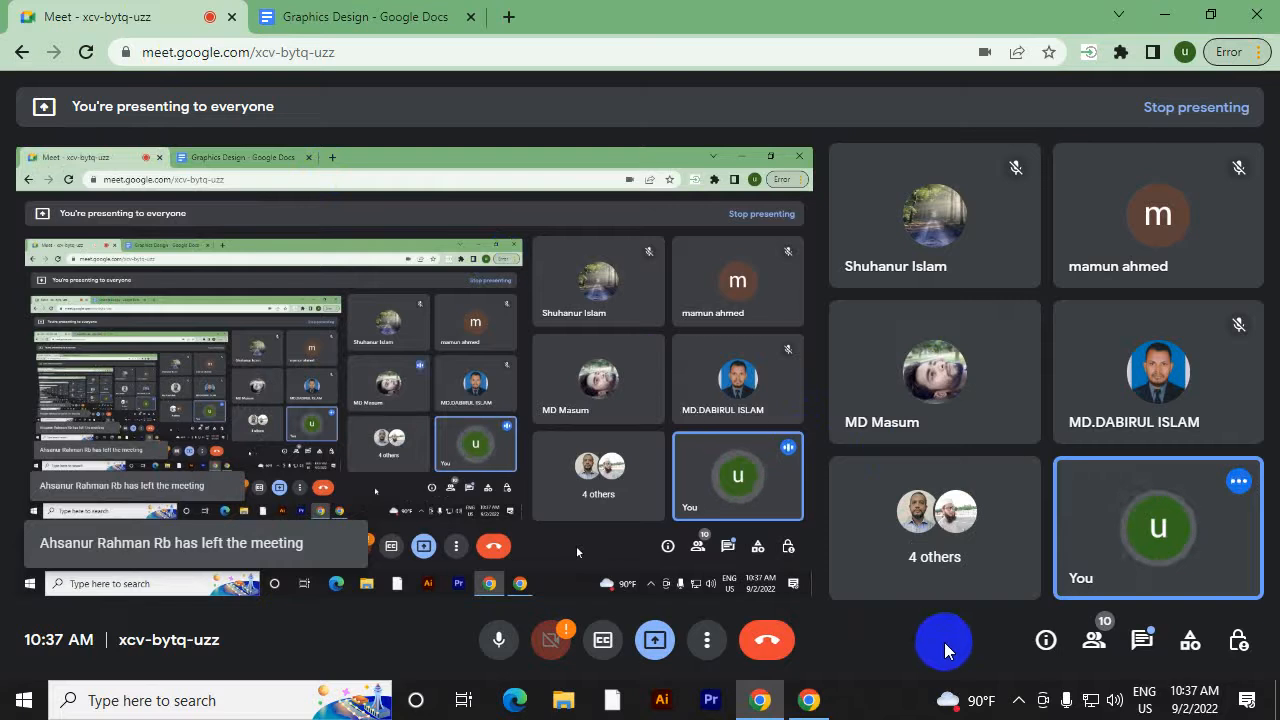
pyautogui.click(1238, 645)
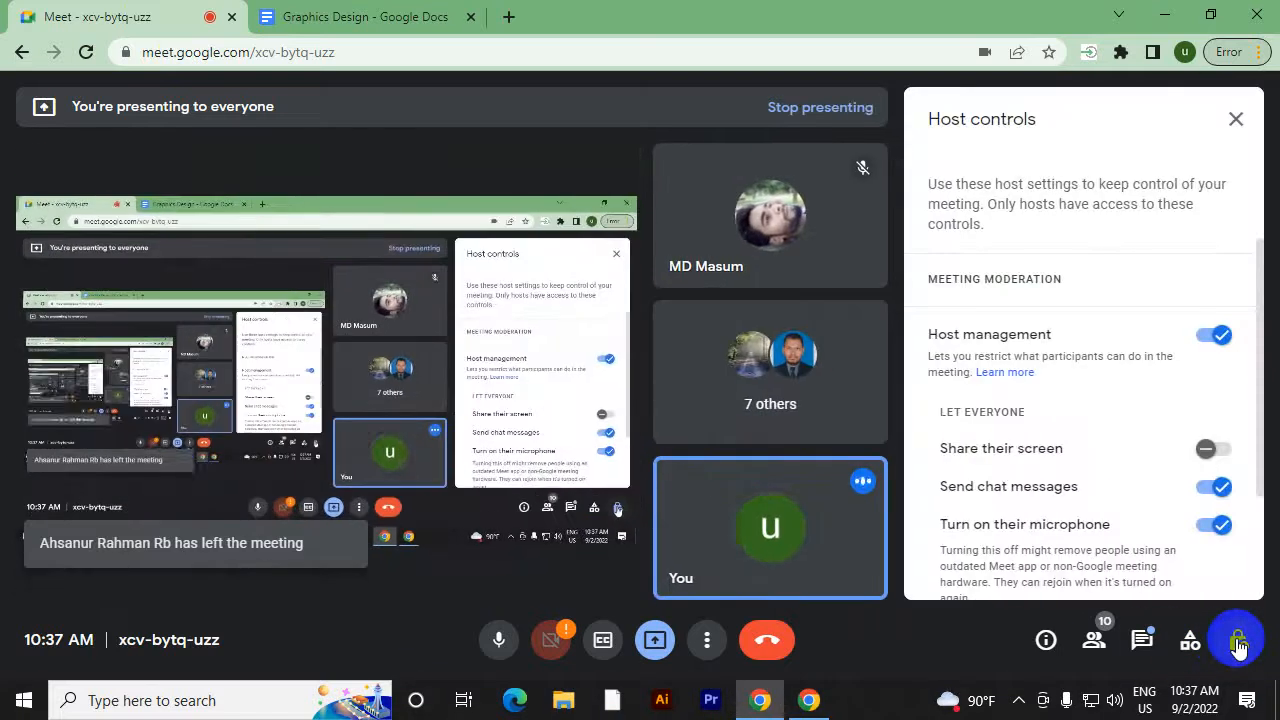
pyautogui.click(1238, 645)
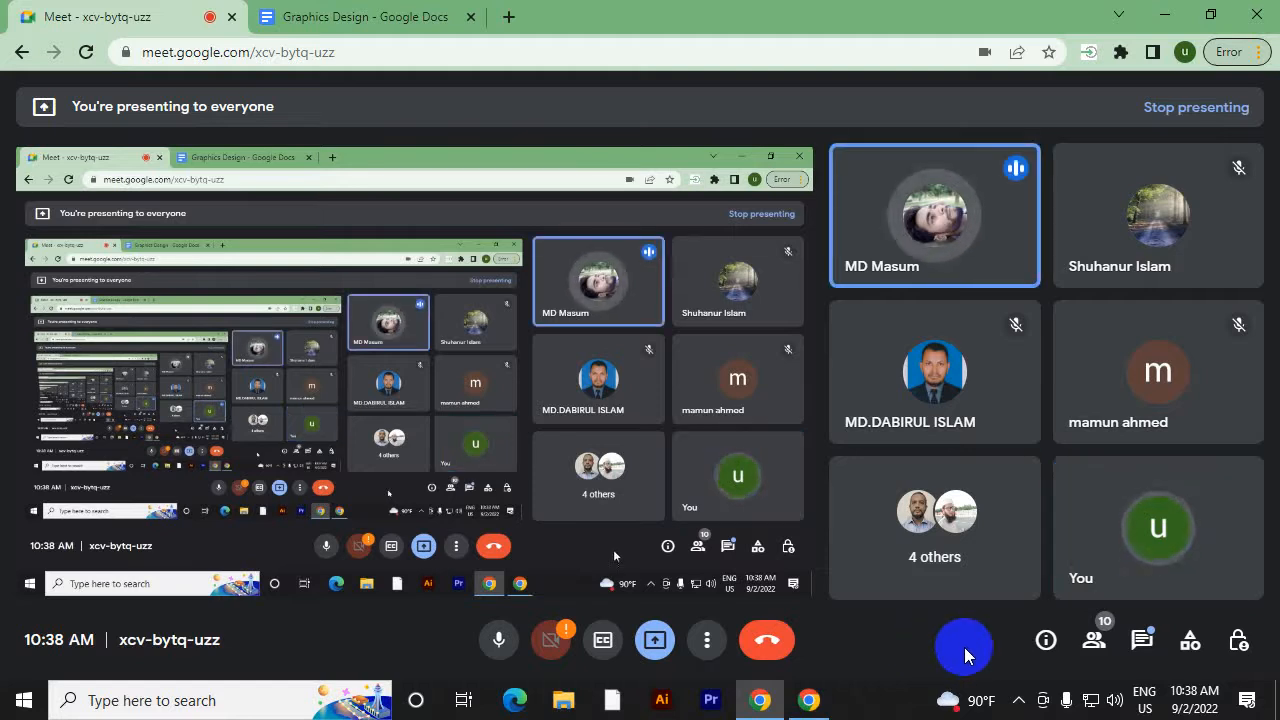
pyautogui.click(1238, 640)
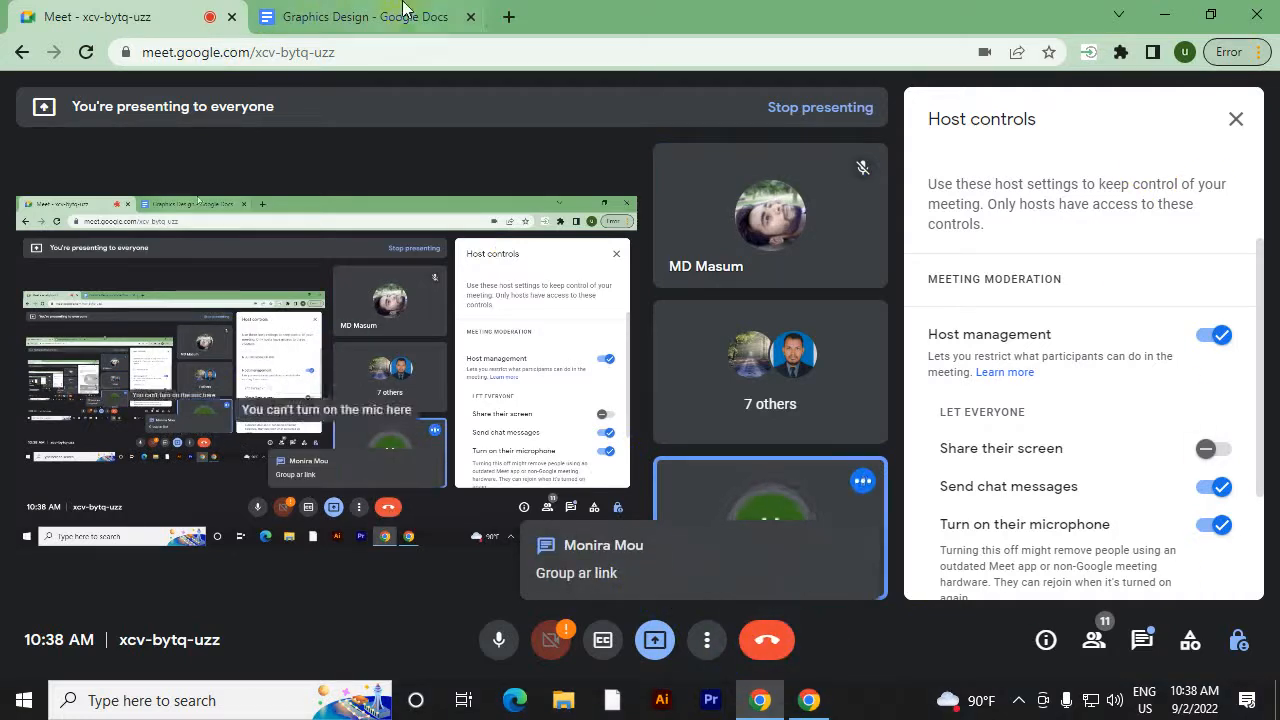
# Open Facebook in a new browser tab
pyautogui.click(508, 18)
pyautogui.write('f')
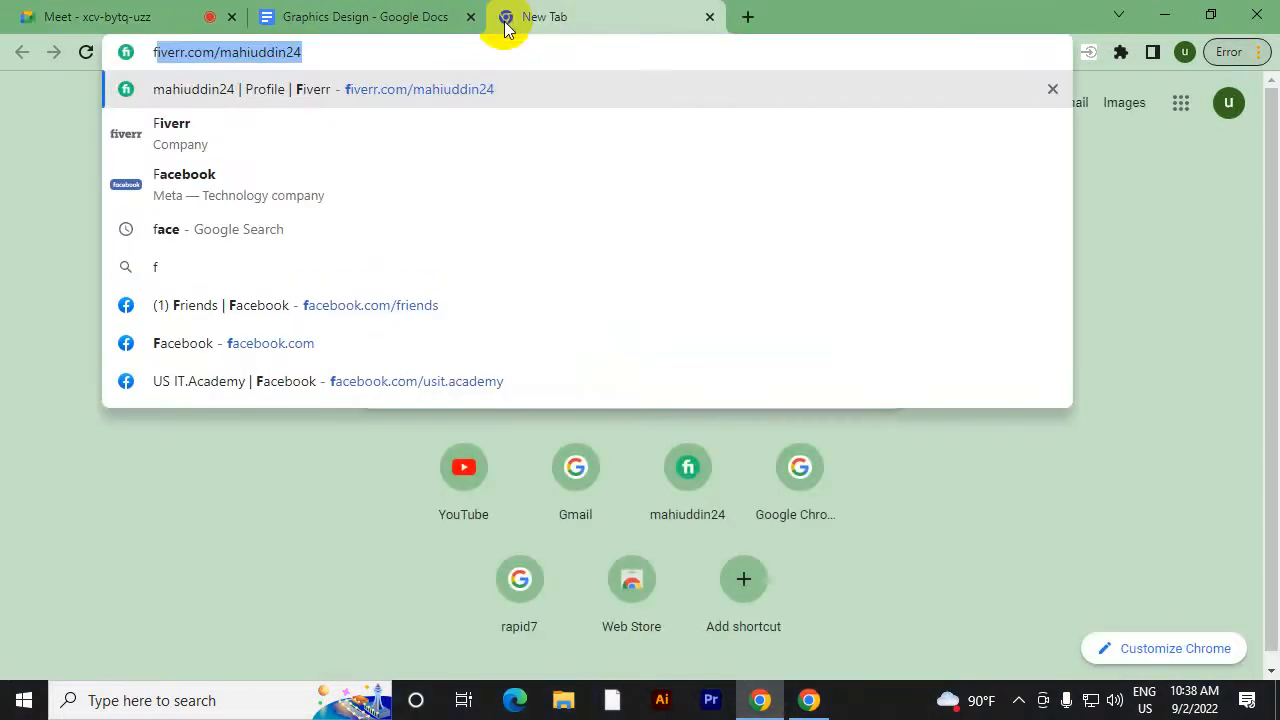
pyautogui.write('ace')
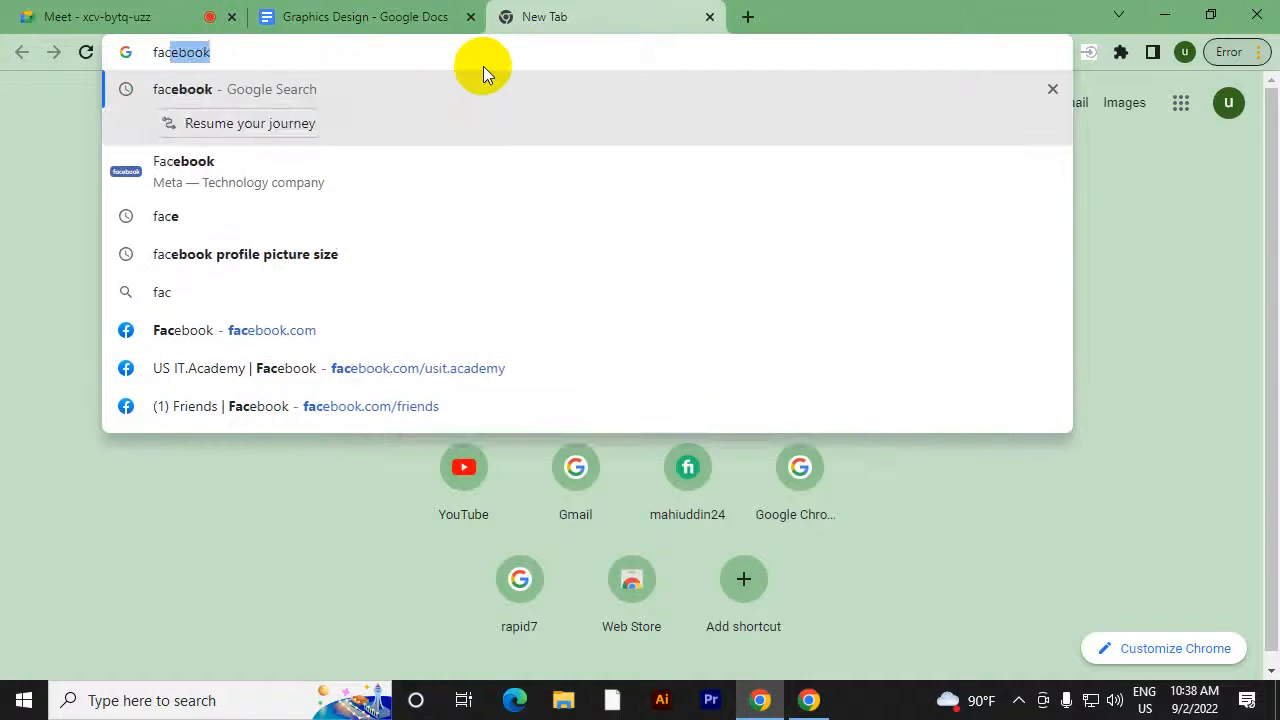
pyautogui.click(226, 131)
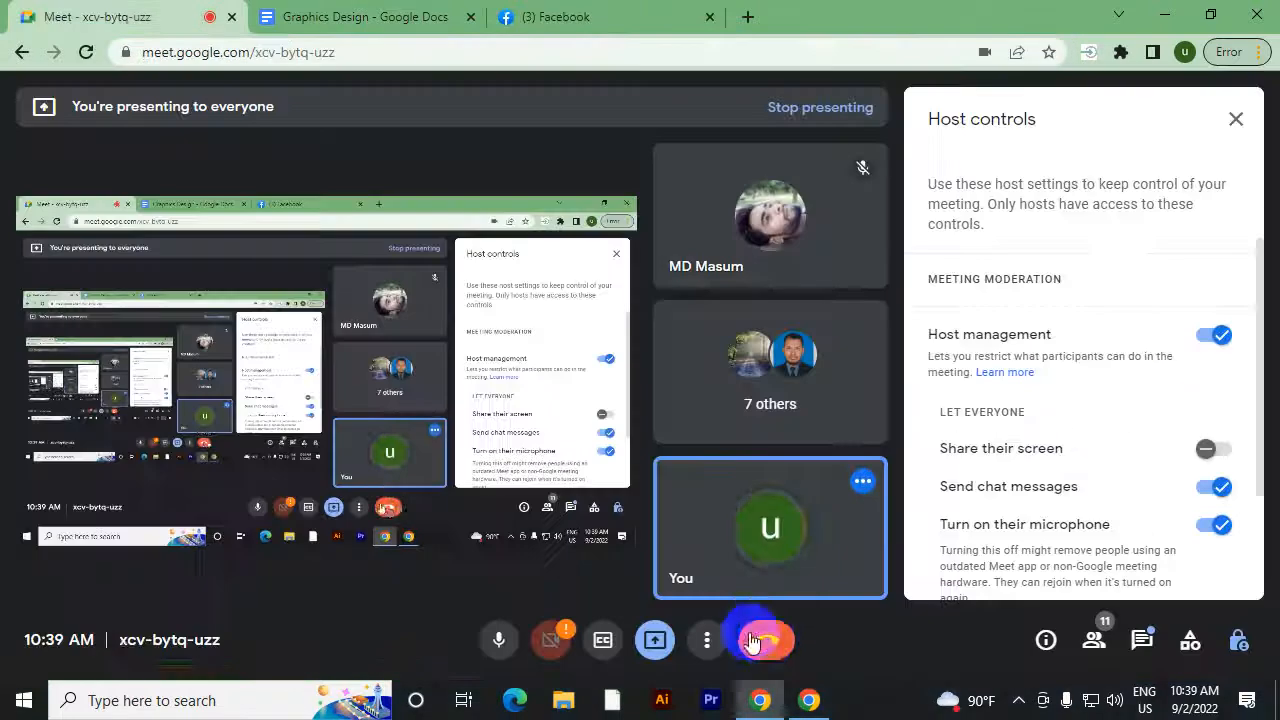
# Leave the Google Meet session by ending the call for everyone
pyautogui.click(766, 640)
pyautogui.click(745, 417)
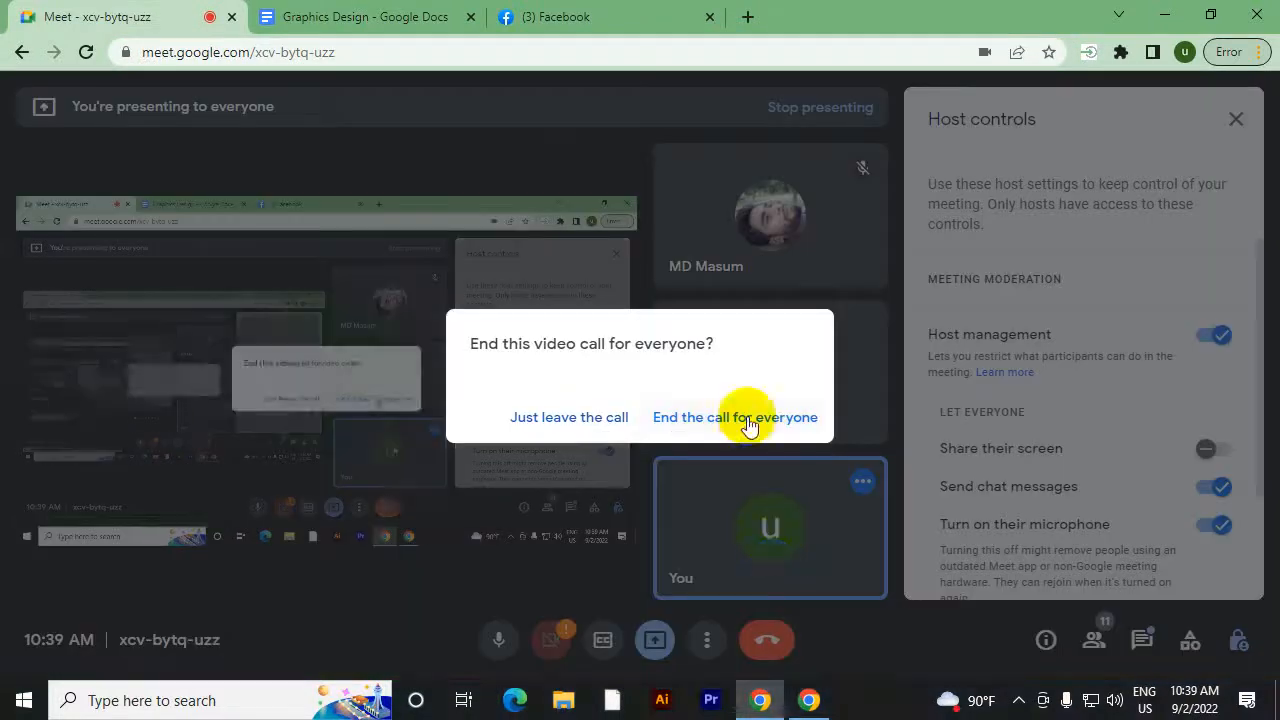